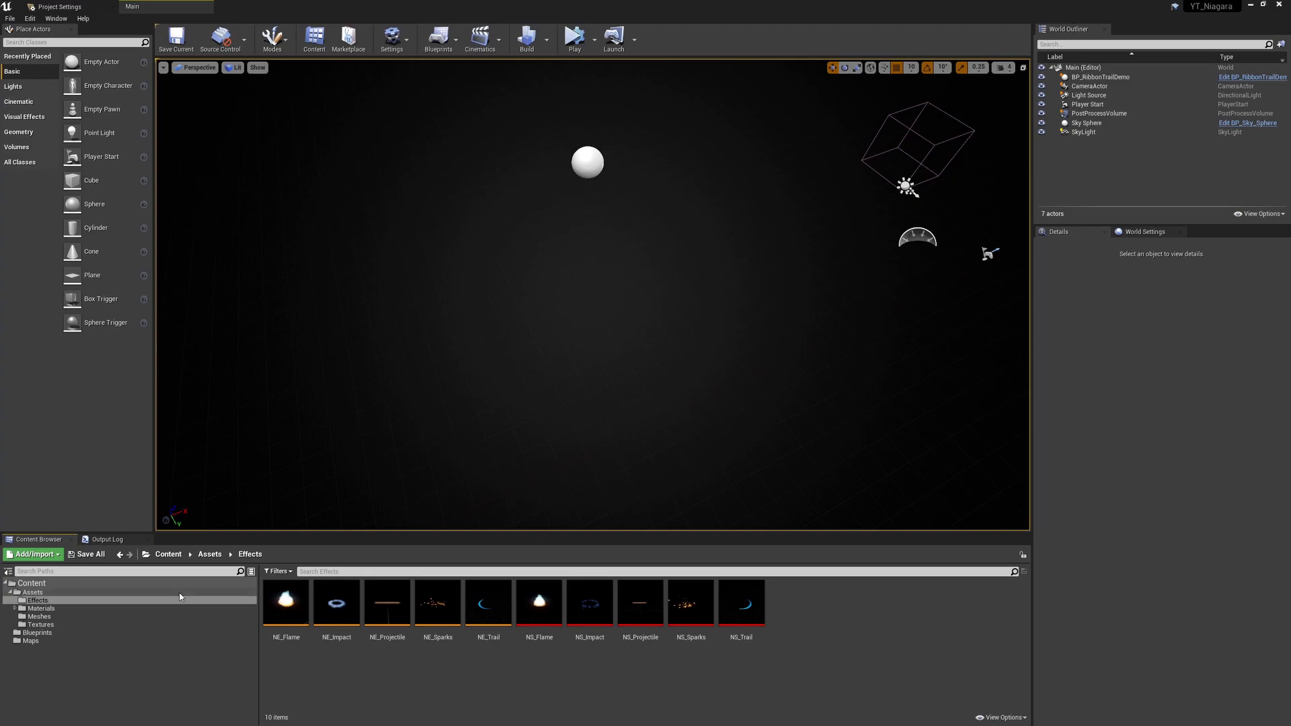
# - Create a Niagara emitter named NE_Laser from the Empty template in the Effects folder and open it
pyautogui.rightClick(821, 600)
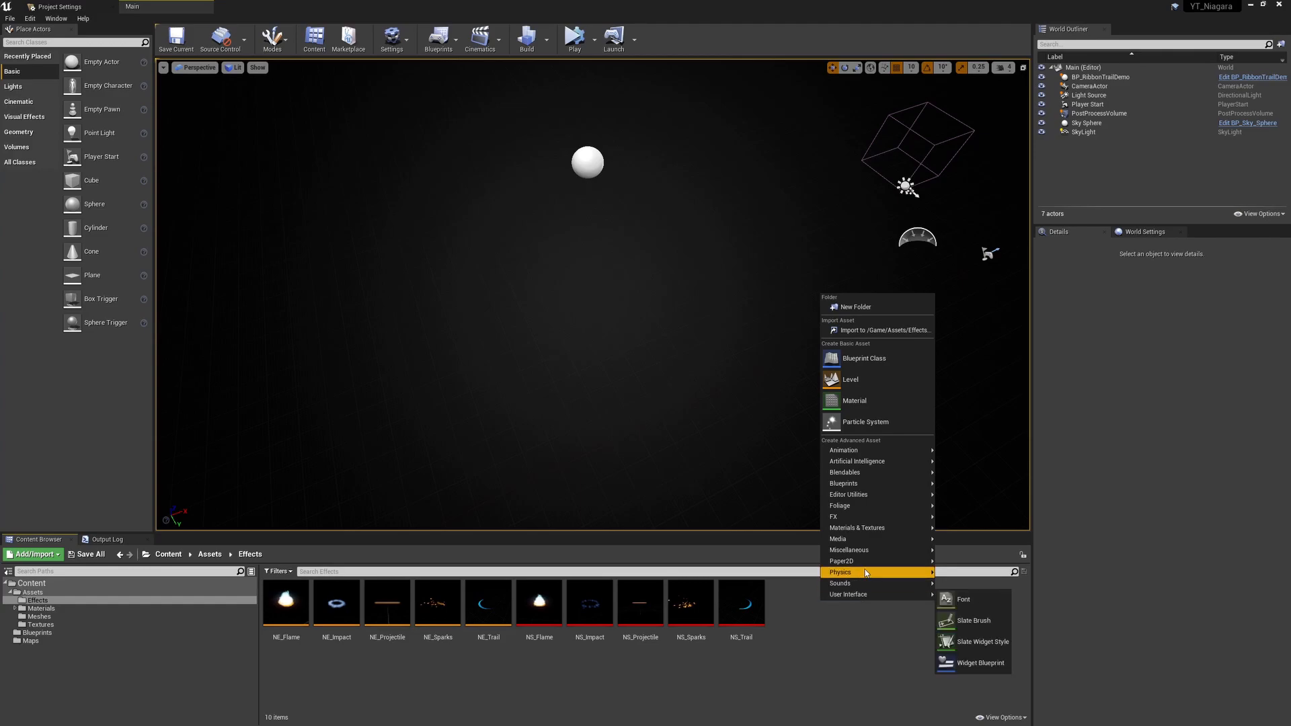
pyautogui.moveTo(864, 517)
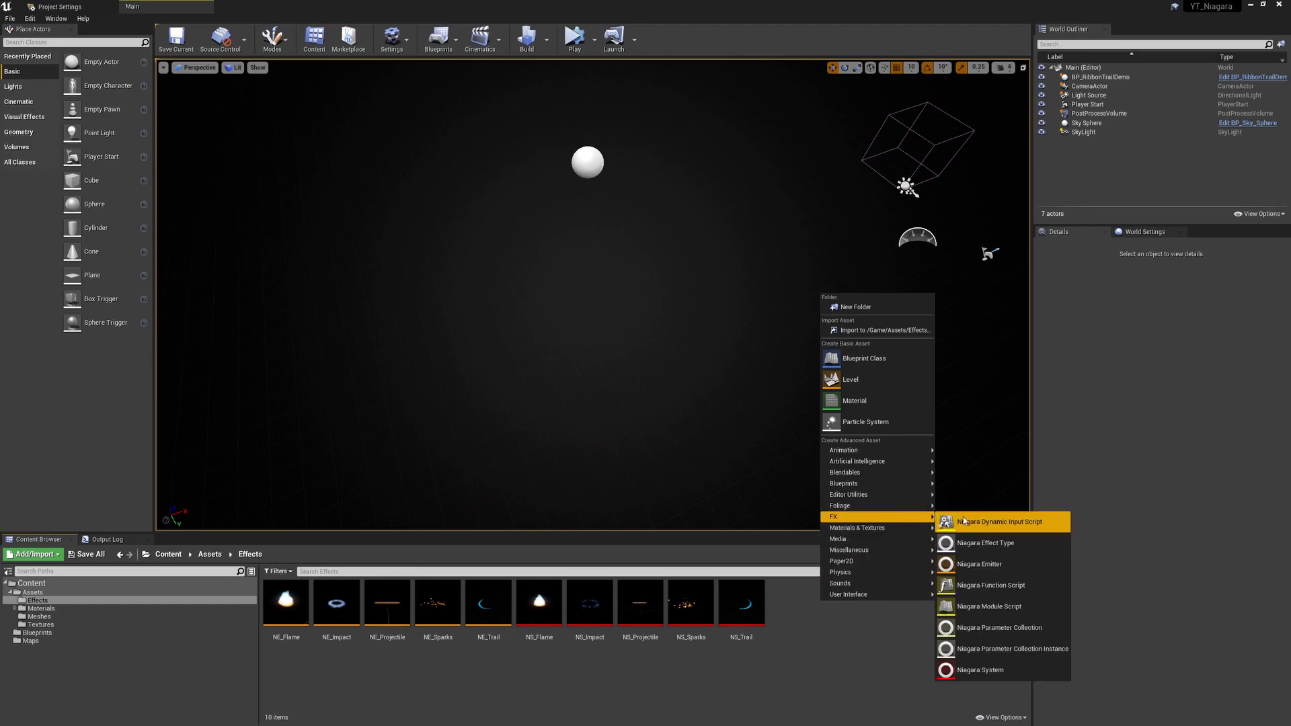
pyautogui.click(1003, 562)
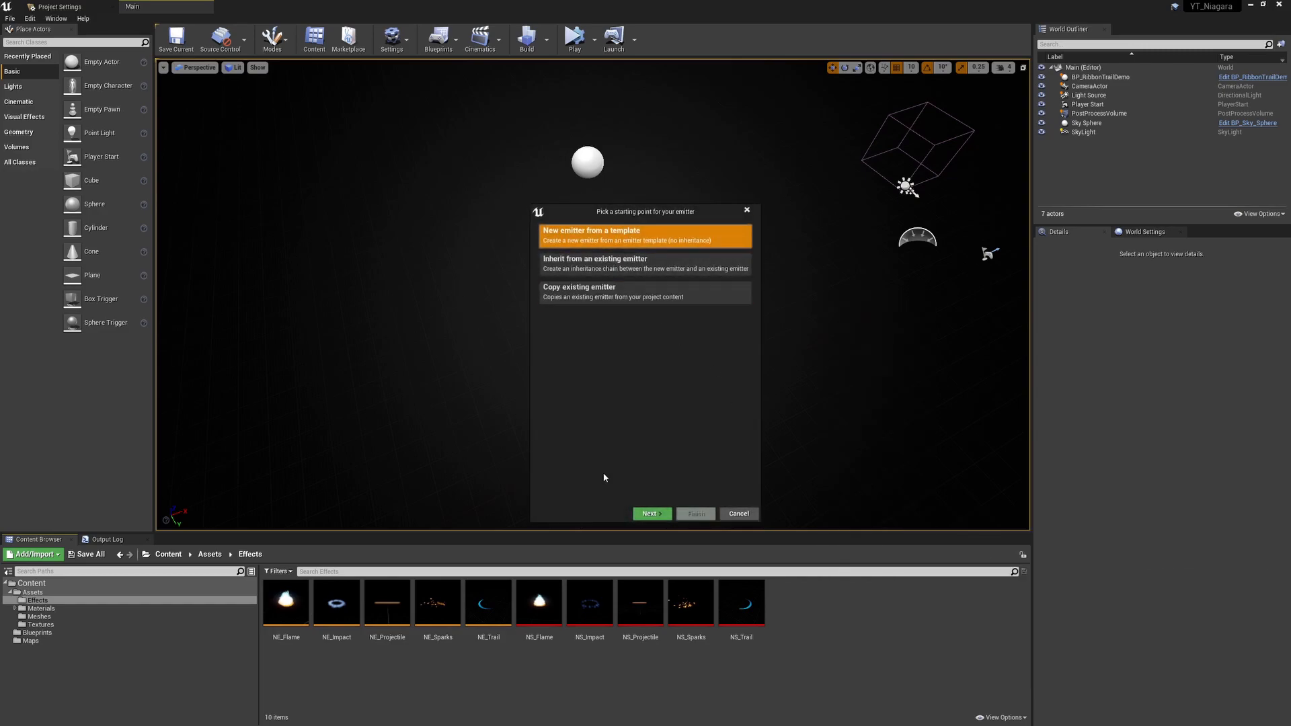
pyautogui.click(652, 514)
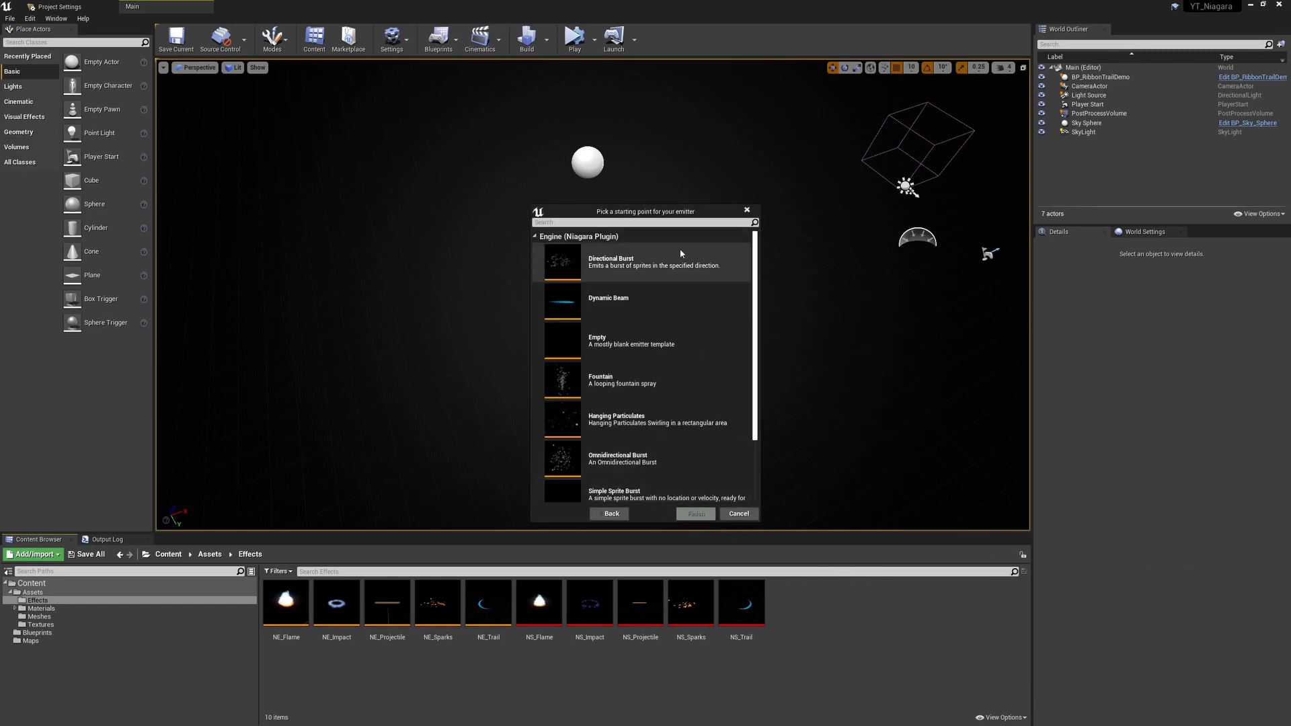
pyautogui.click(620, 342)
pyautogui.scroll(-2, 689, 340)
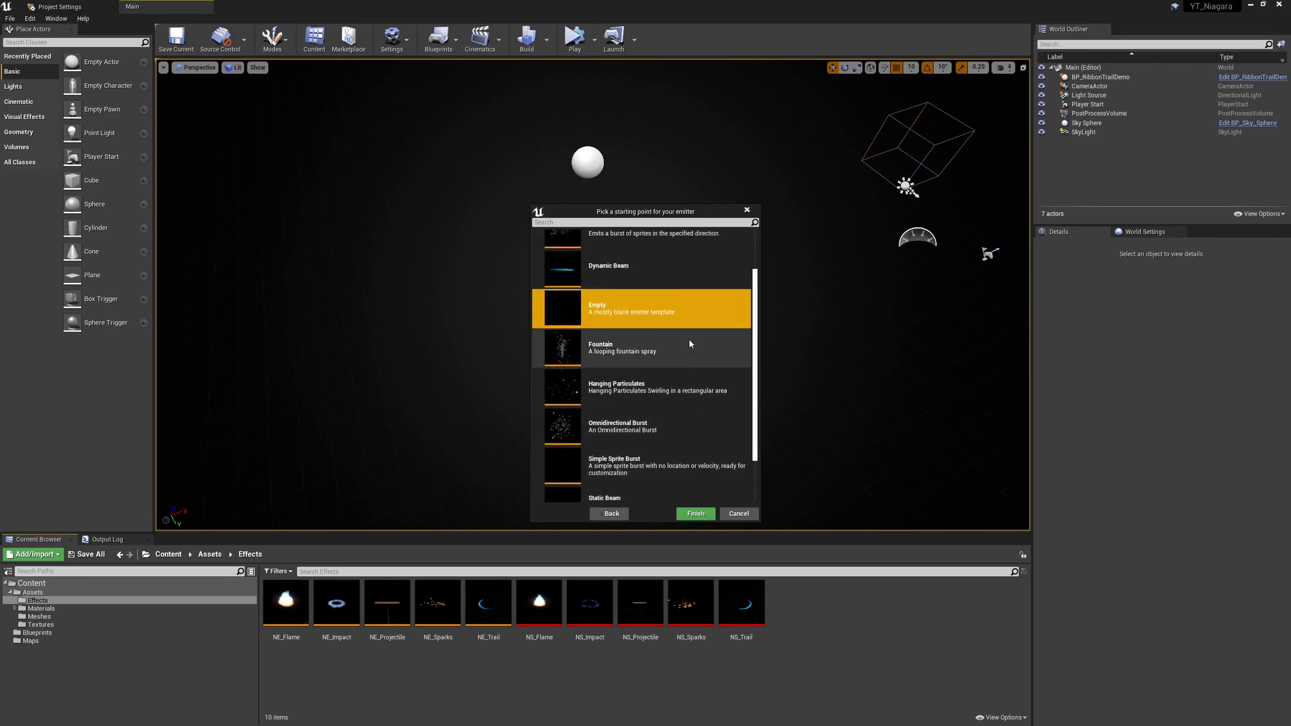
pyautogui.click(707, 515)
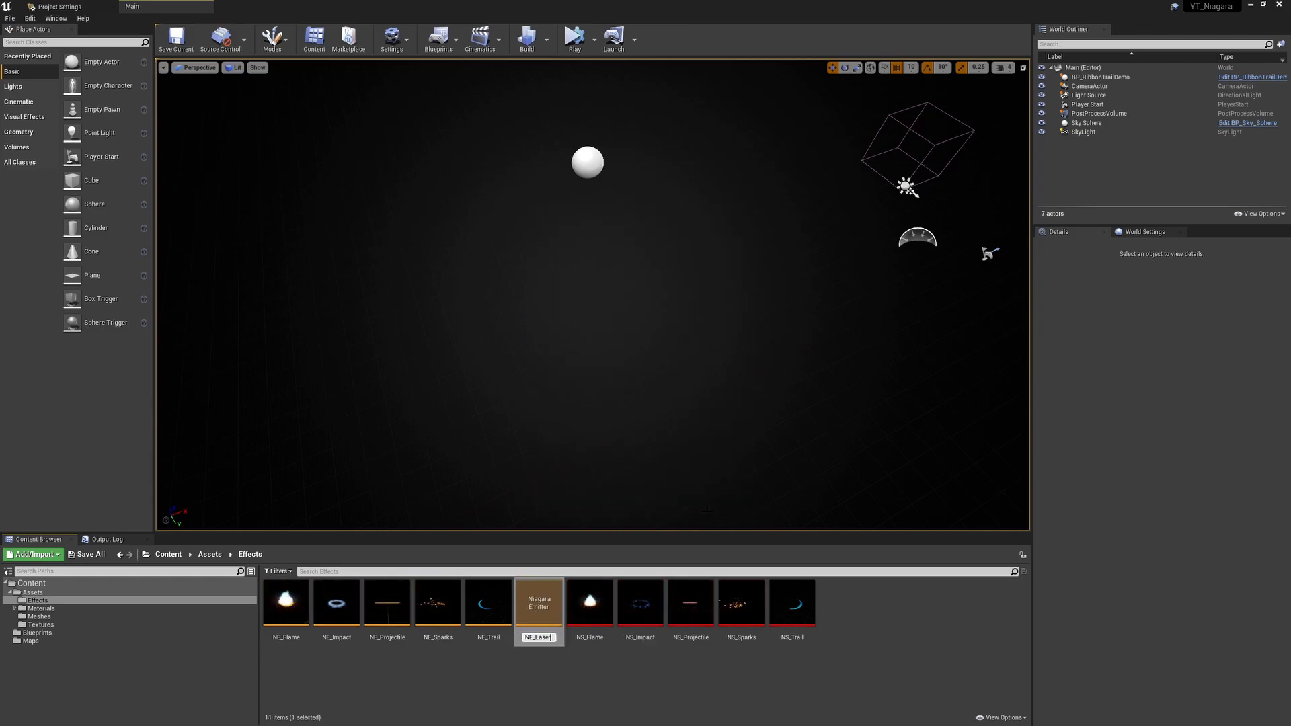
pyautogui.press('Return')
pyautogui.press('Return')
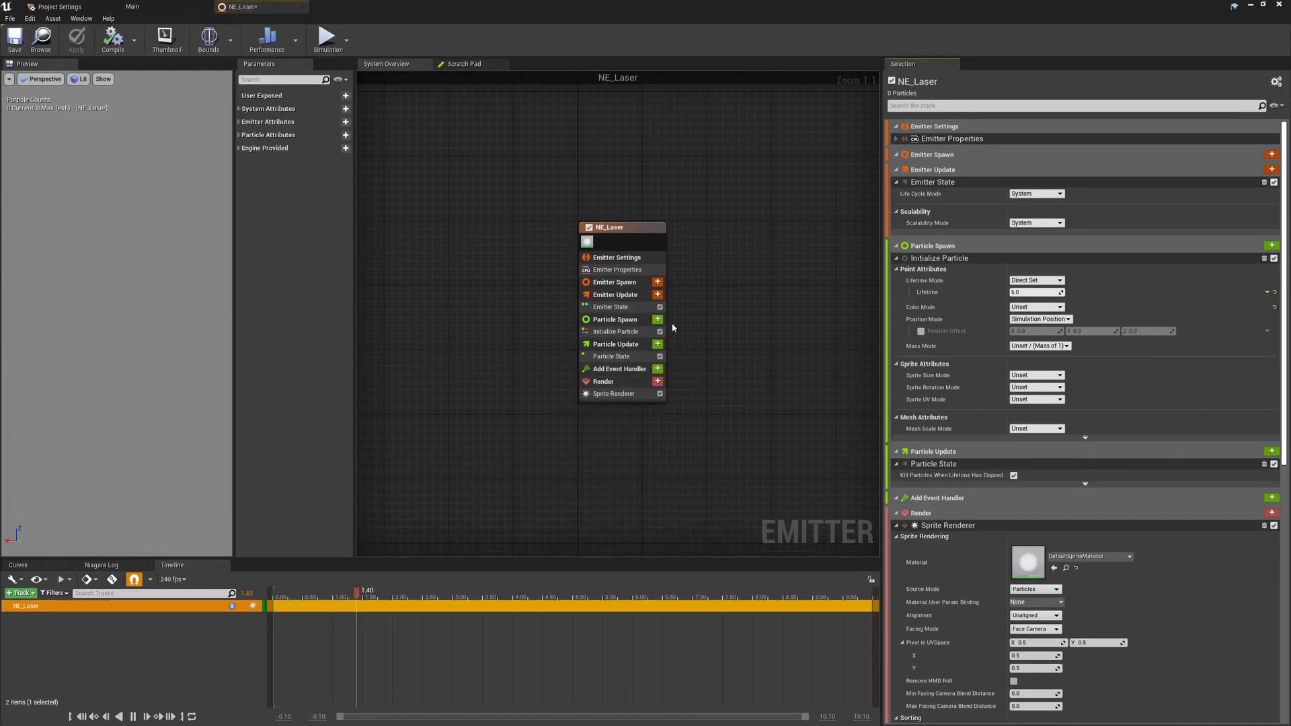
# - Replace the emitter's Sprite Renderer with a Ribbon Renderer
pyautogui.click(613, 394)
pyautogui.press('Delete')
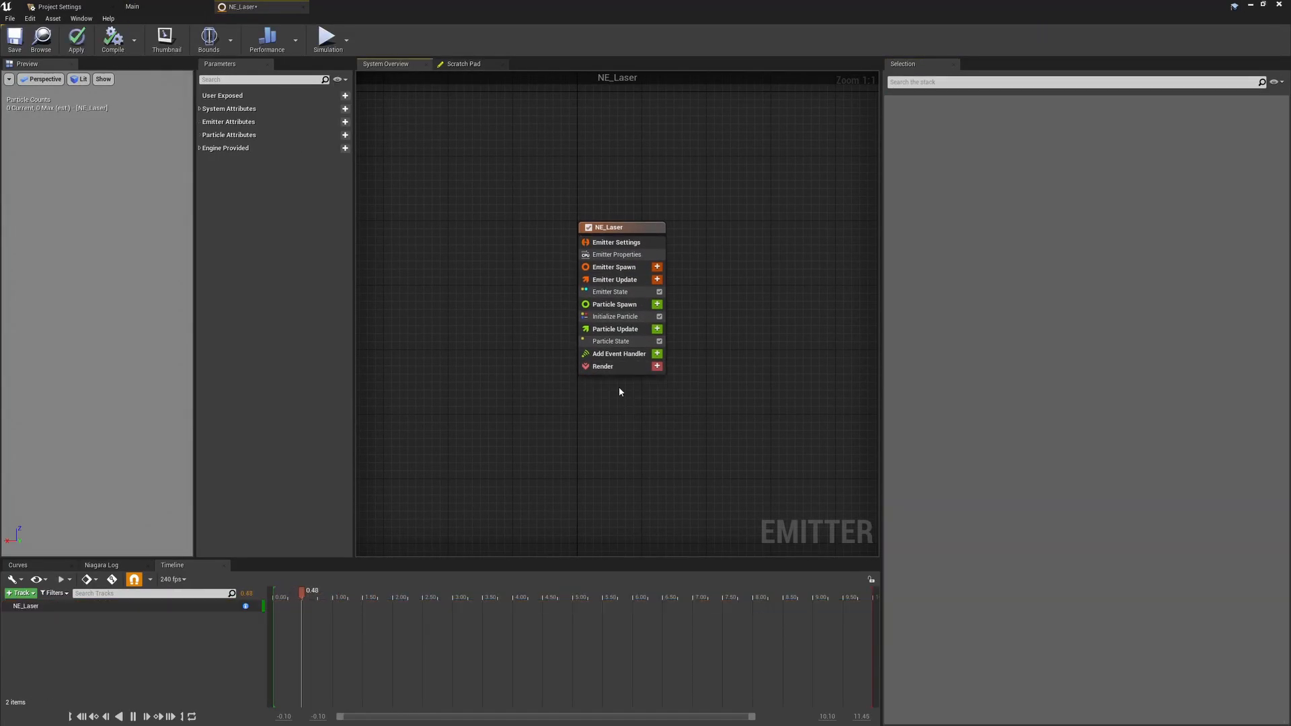
pyautogui.click(657, 366)
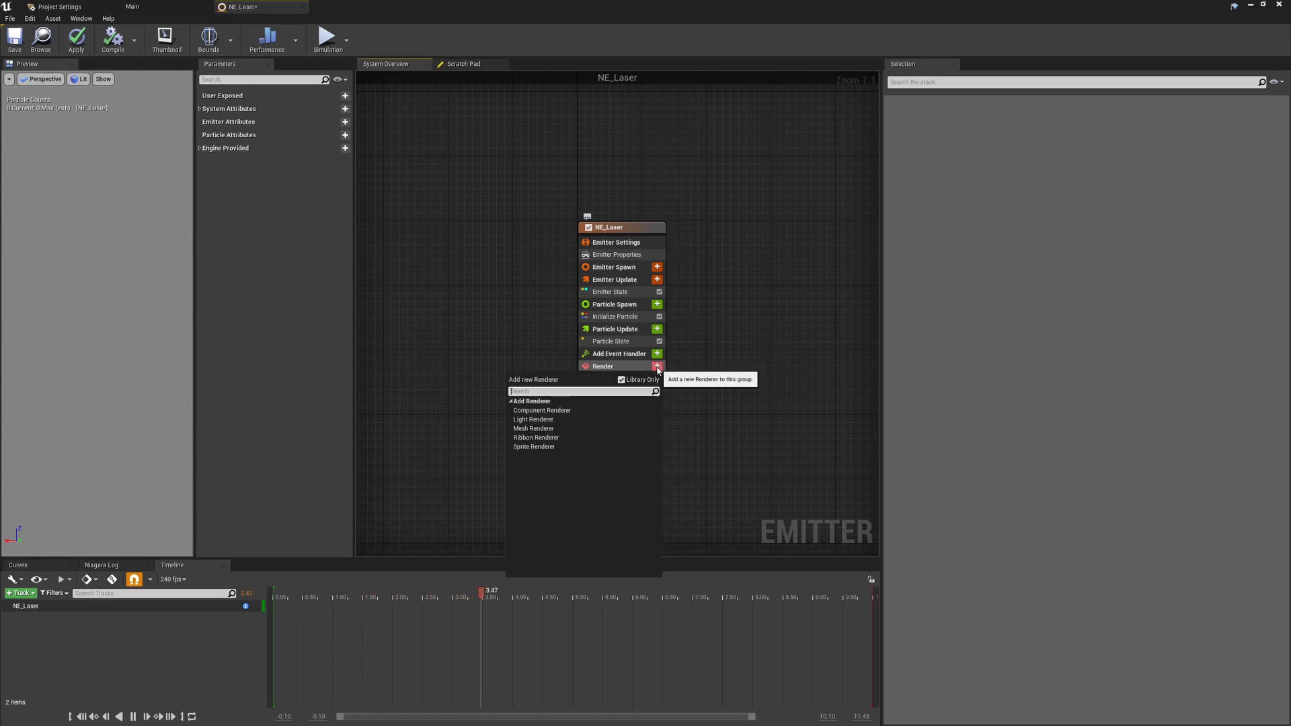
pyautogui.click(554, 439)
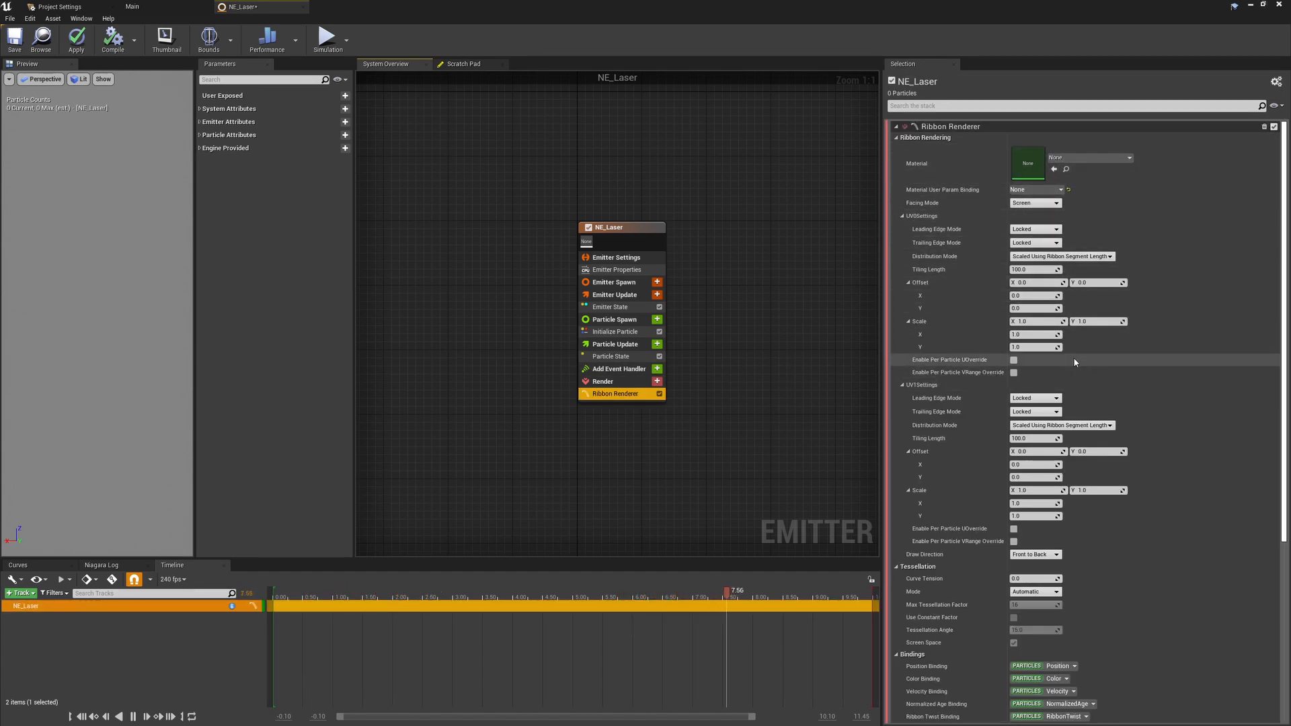
# - Include engine and plugin content in the ribbon material choices and assign DefaultRibbonMaterial to the Ribbon Renderer
pyautogui.click(1097, 166)
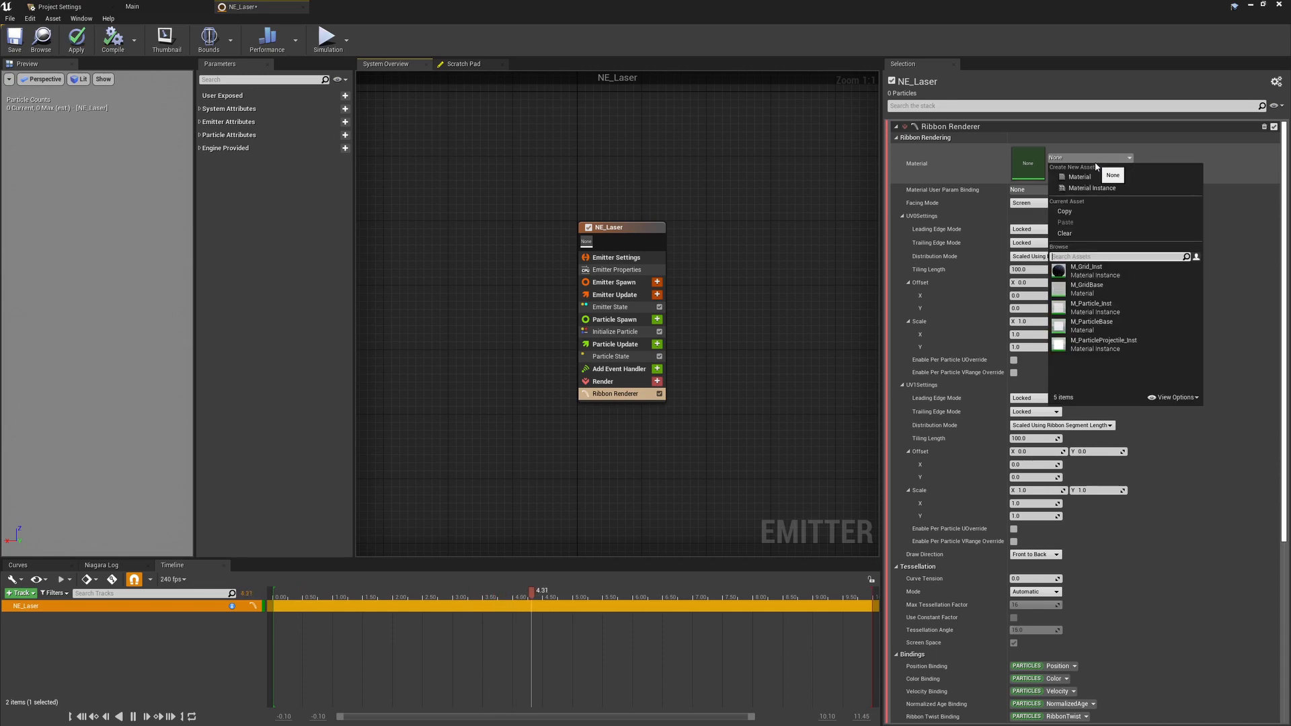
pyautogui.click(1176, 398)
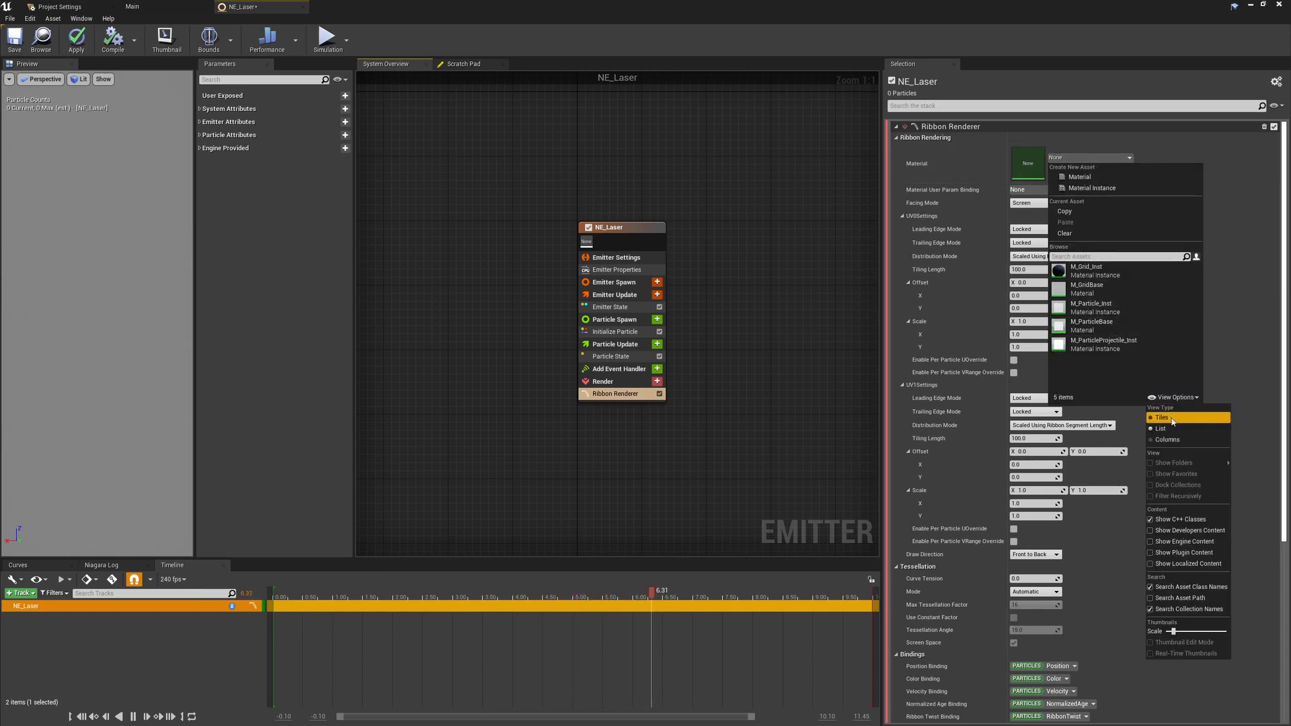
pyautogui.click(1168, 557)
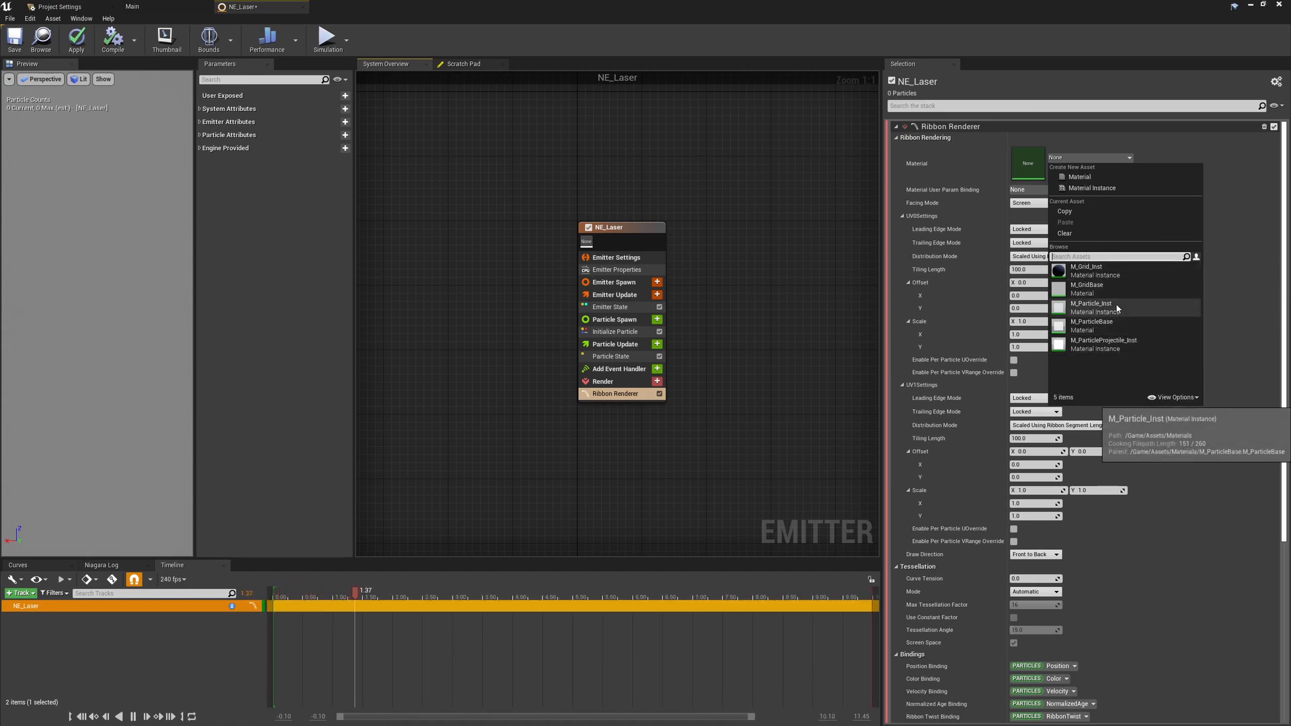
pyautogui.click(1152, 397)
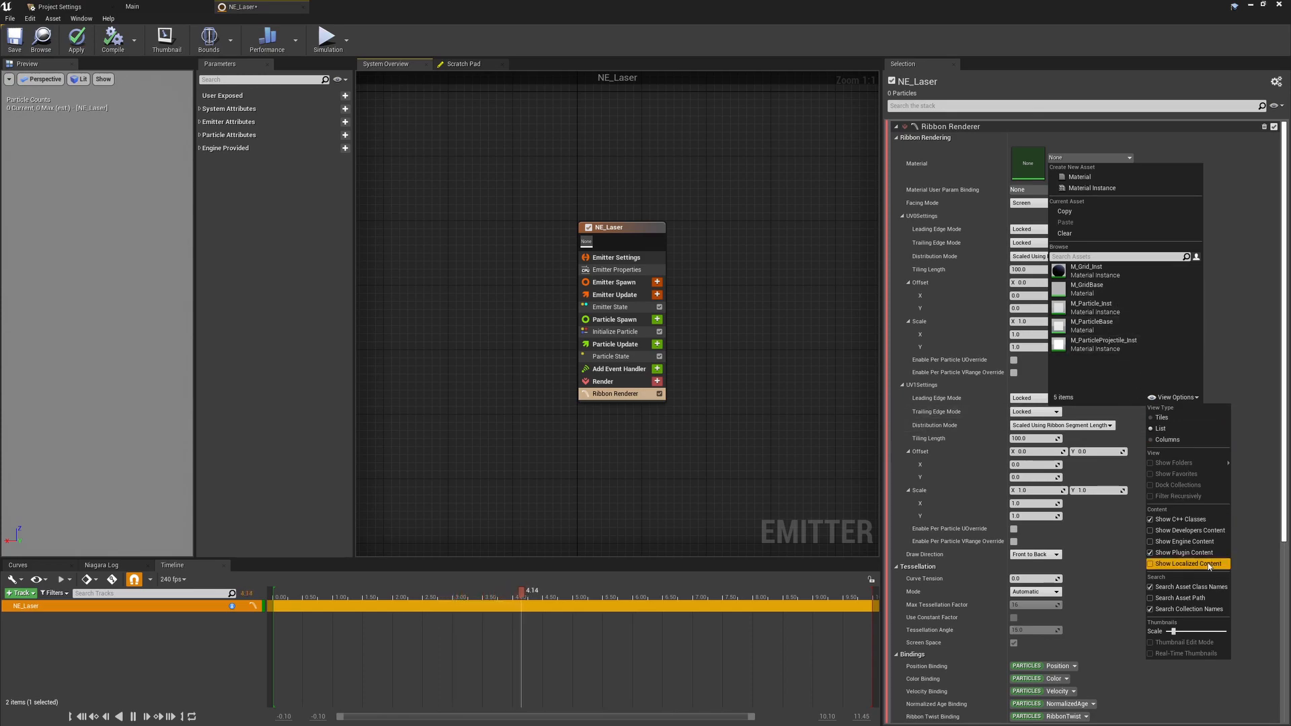
pyautogui.click(1169, 544)
pyautogui.click(1168, 553)
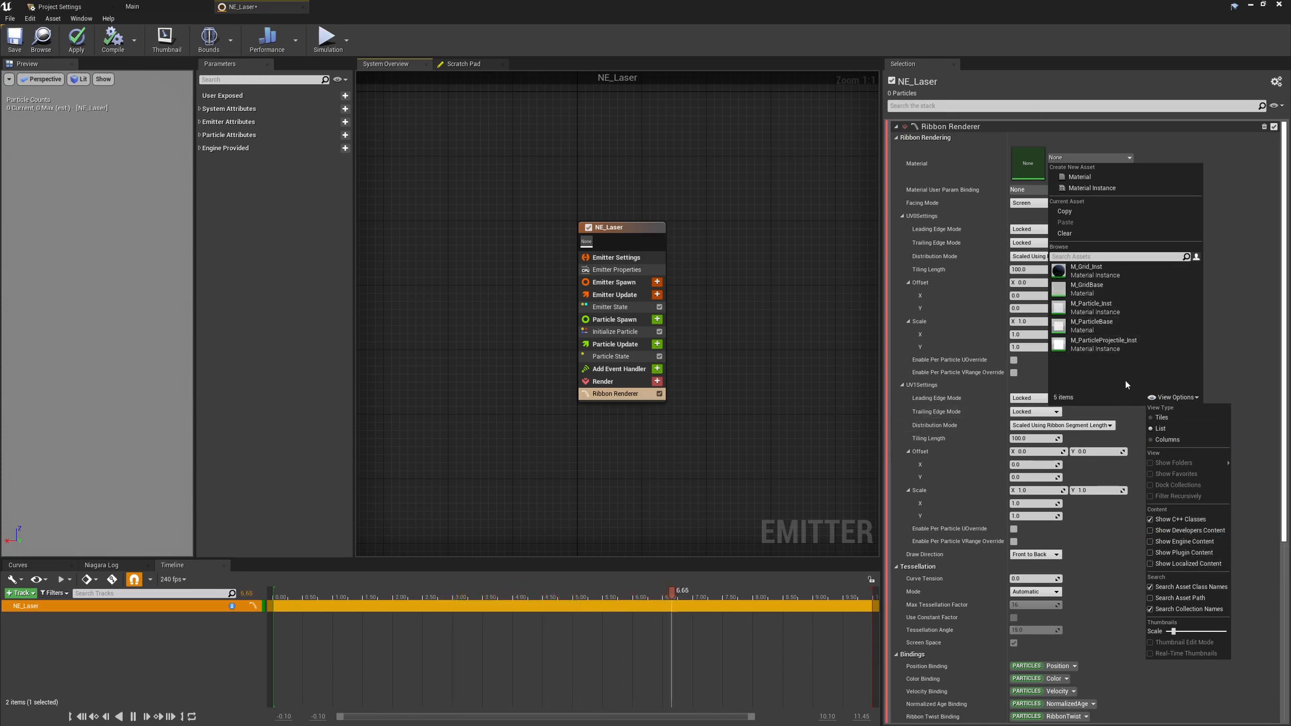
pyautogui.write('ribbo')
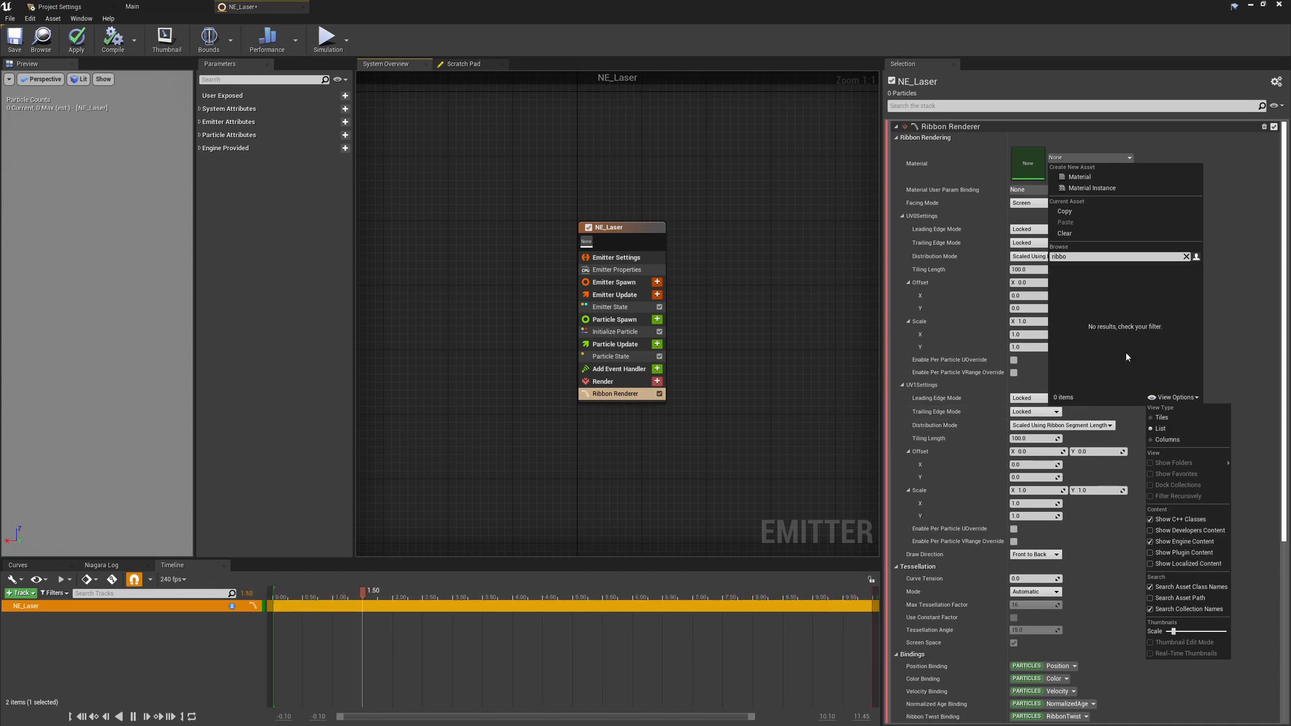
pyautogui.click(1160, 544)
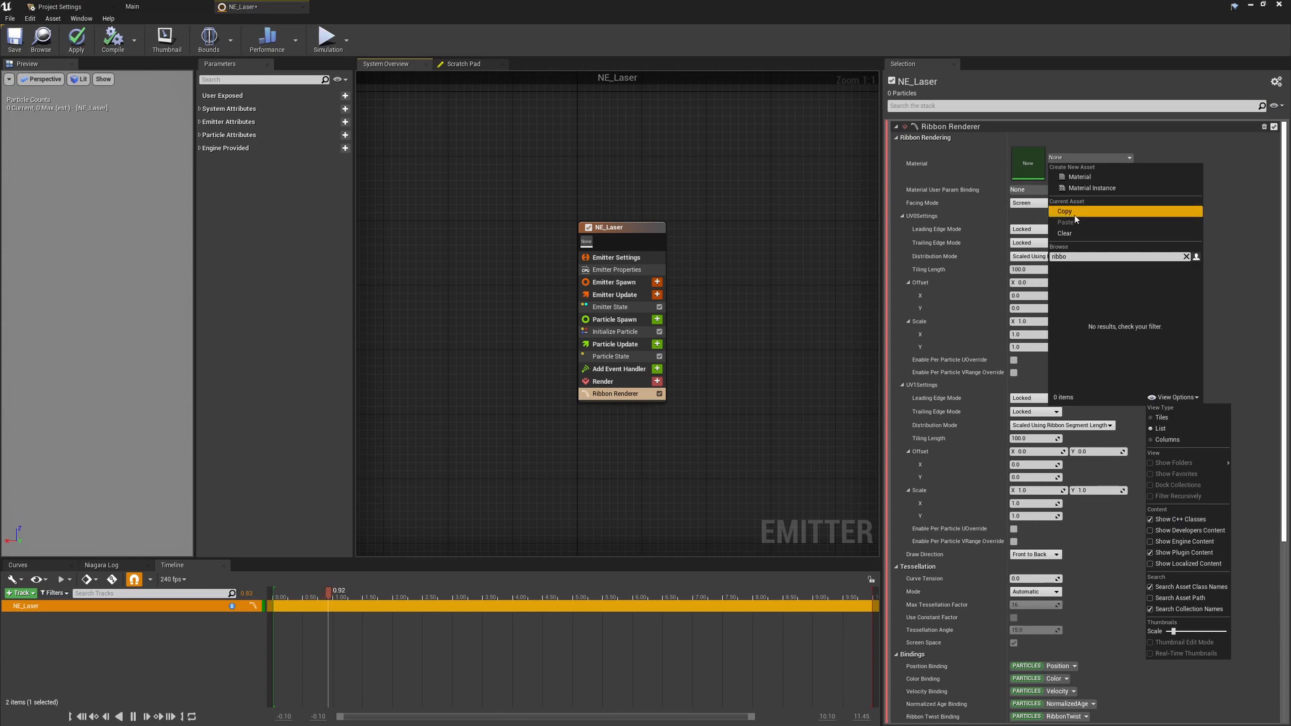
pyautogui.click(1150, 542)
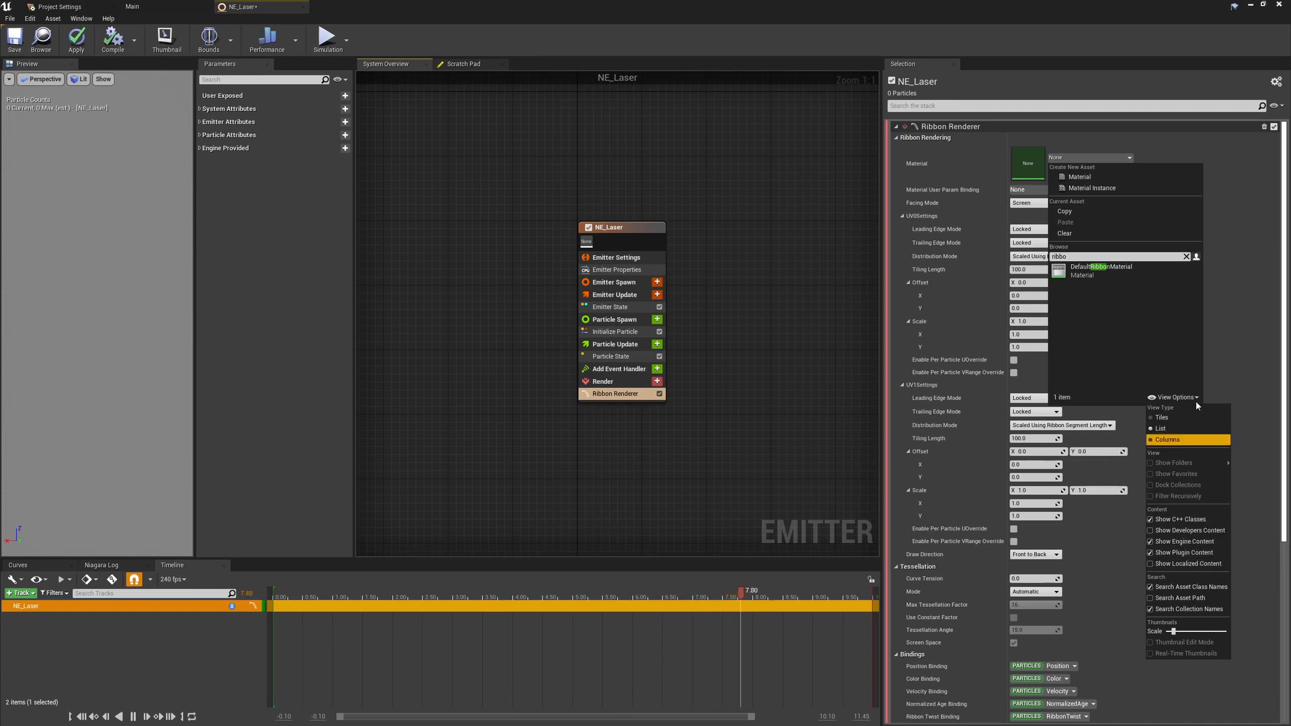
pyautogui.click(1098, 274)
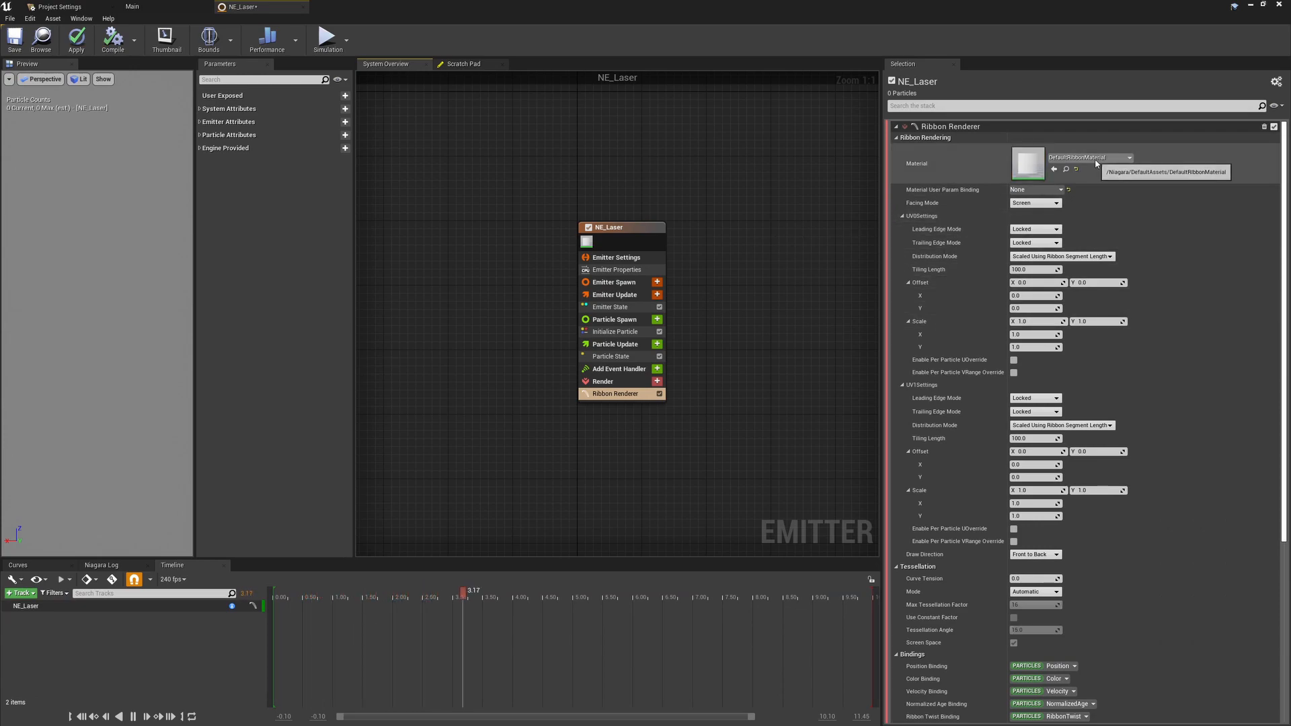
# - Hide engine and plugin content in the material choices again and return to the Ribbon Renderer settings
pyautogui.click(1103, 157)
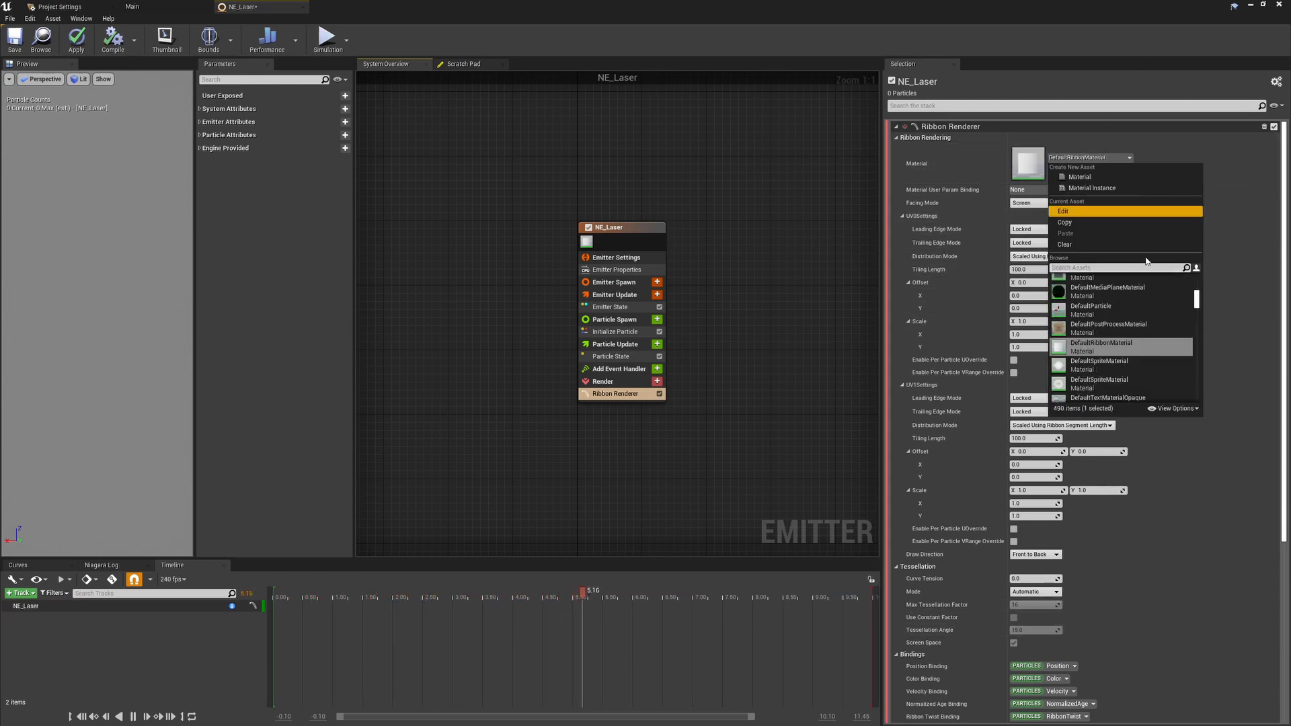
pyautogui.click(1178, 409)
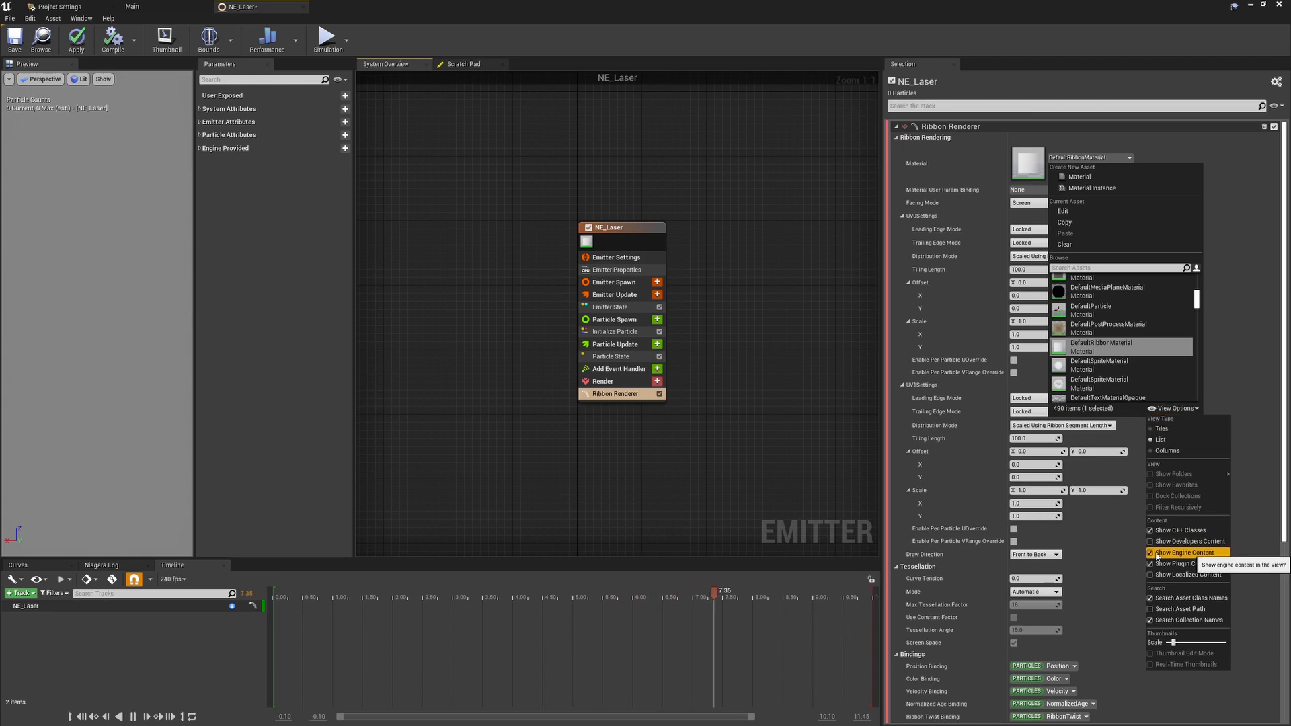
pyautogui.click(1152, 553)
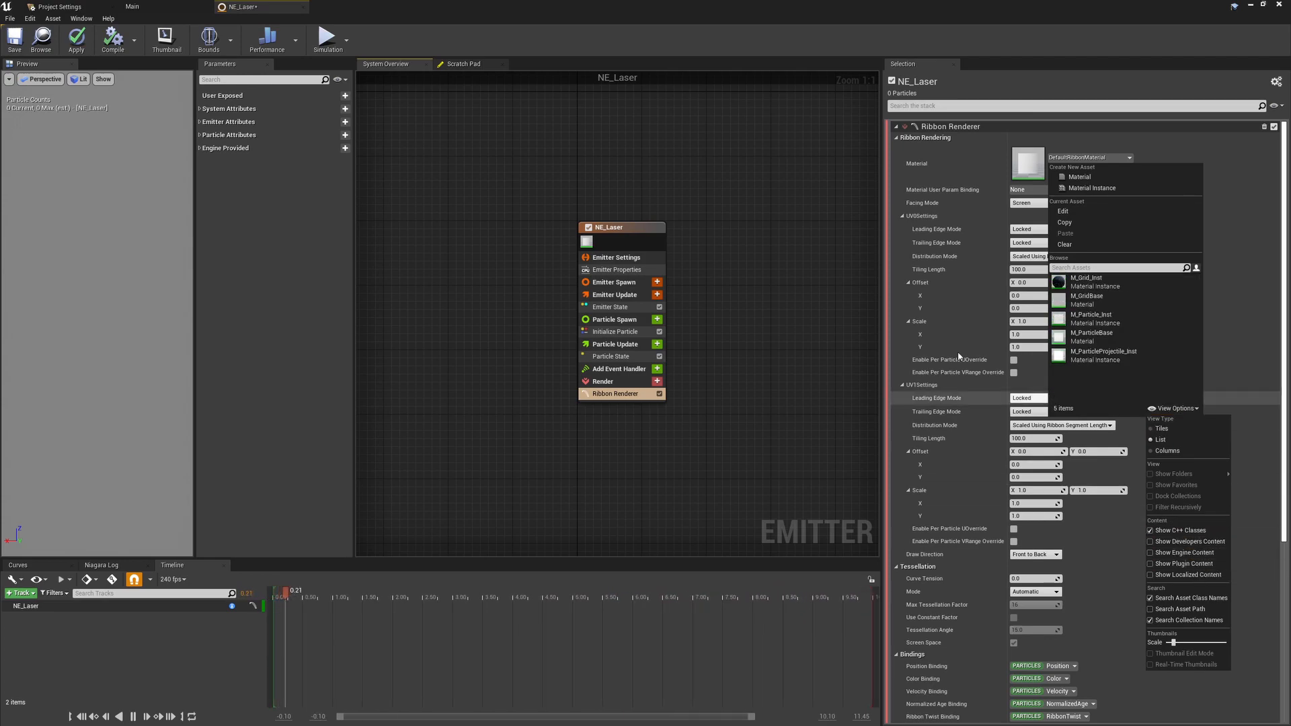
pyautogui.click(615, 344)
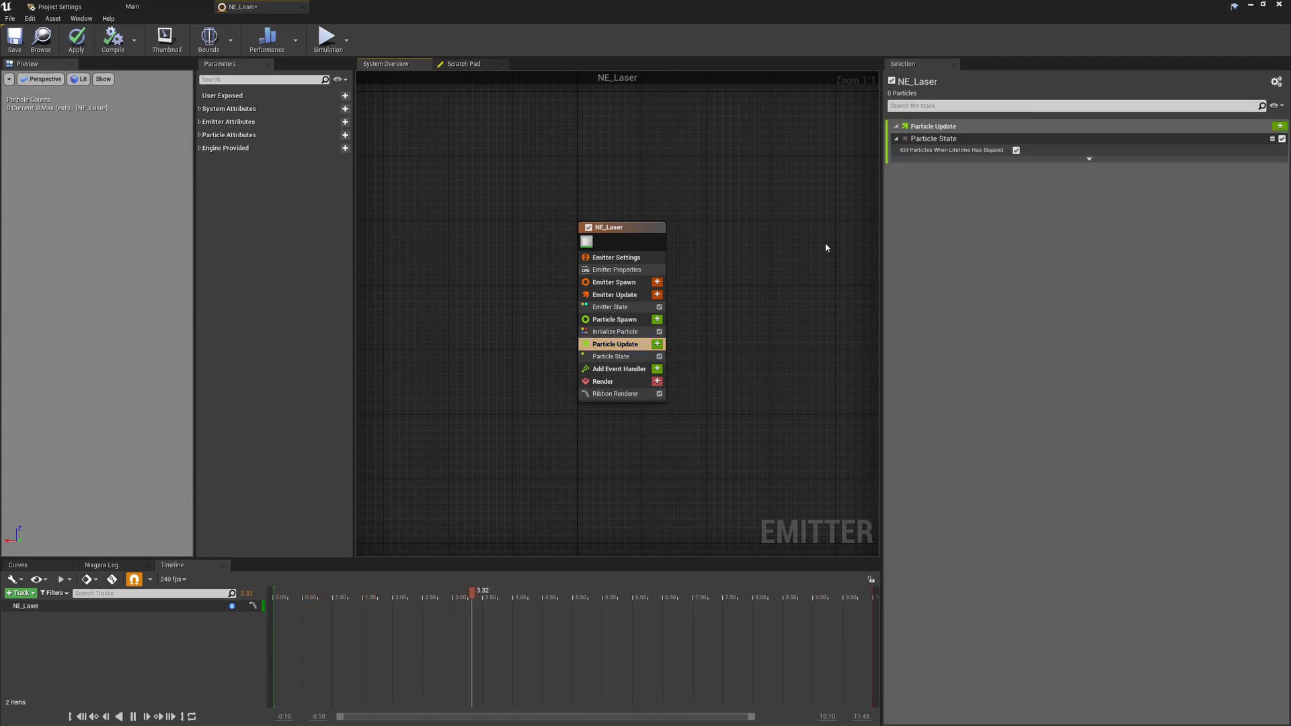
pyautogui.click(615, 394)
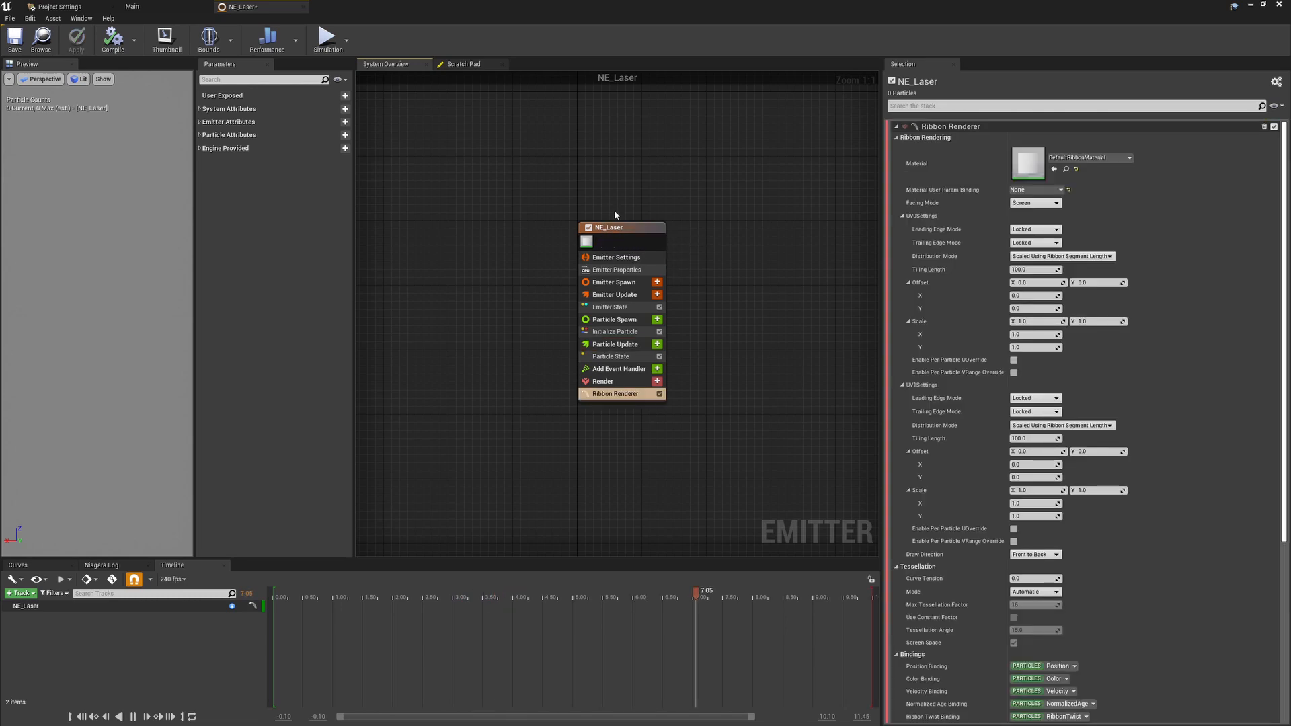
# - Set the Emitter State's Life Cycle Mode to Self and its Loop Duration to 0.0
pyautogui.click(616, 296)
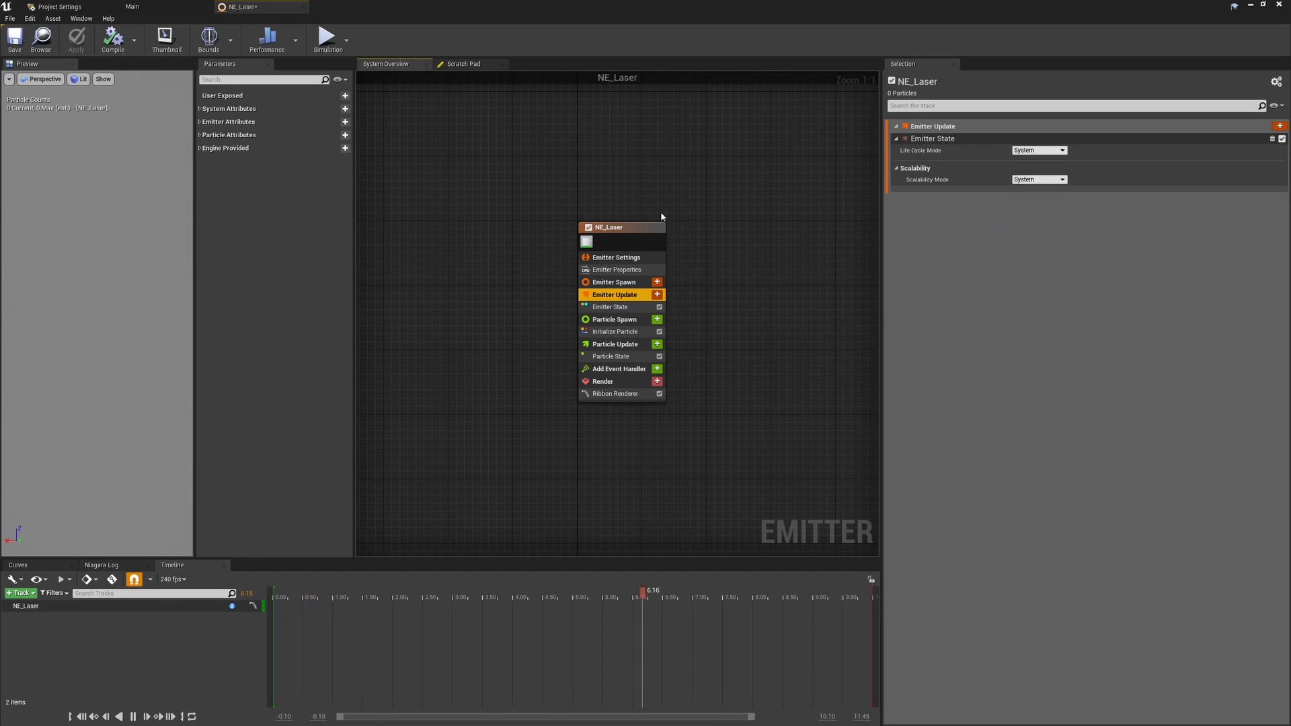
pyautogui.click(1040, 150)
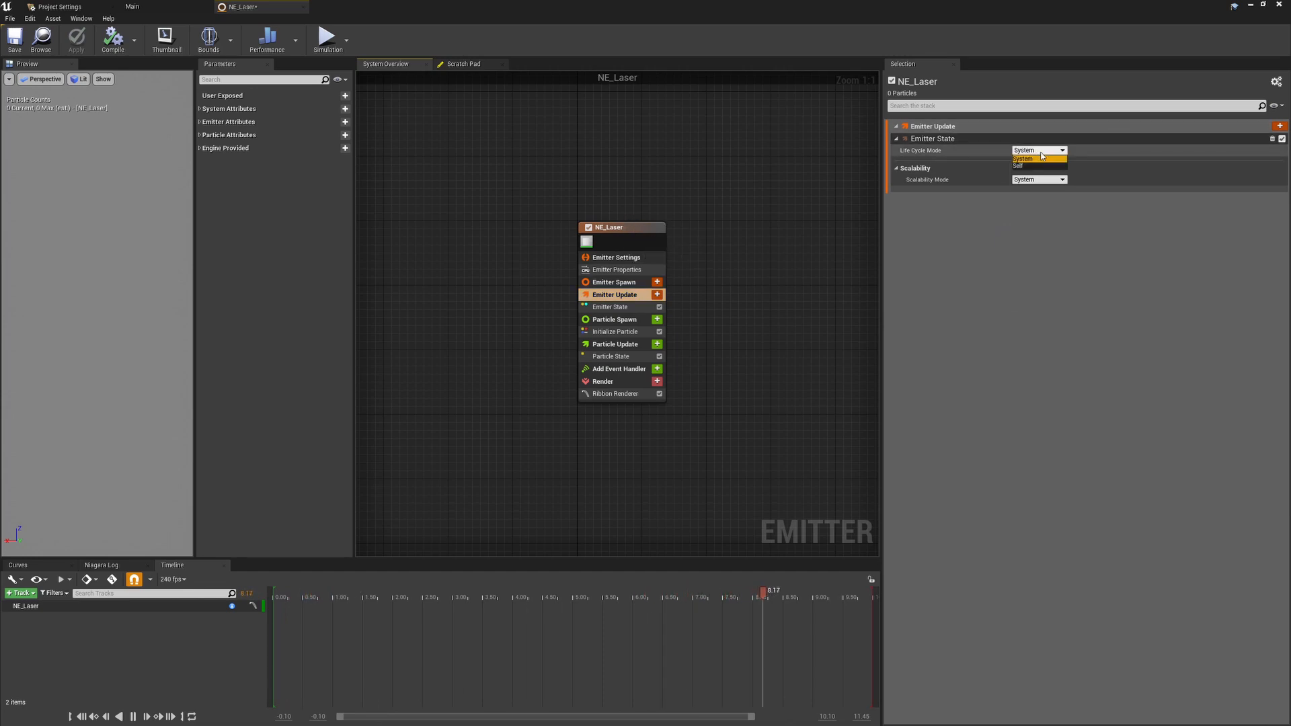
pyautogui.click(1033, 167)
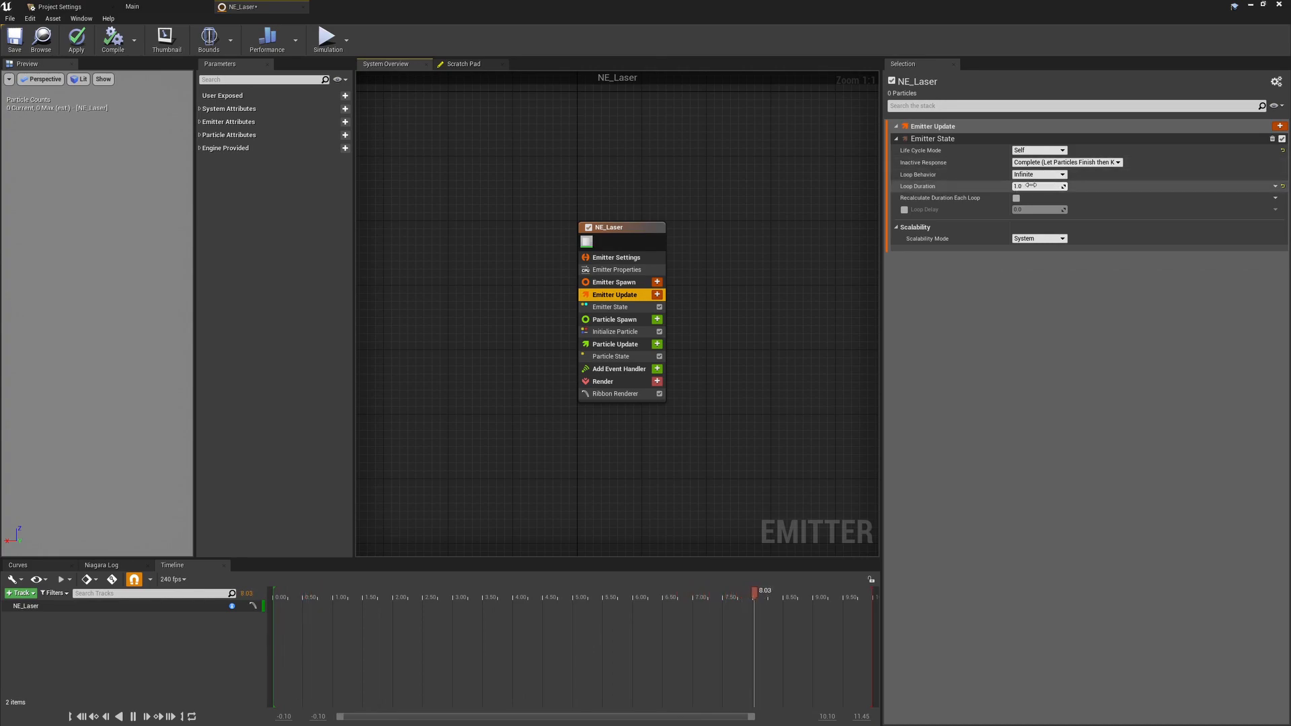
pyautogui.click(1036, 186)
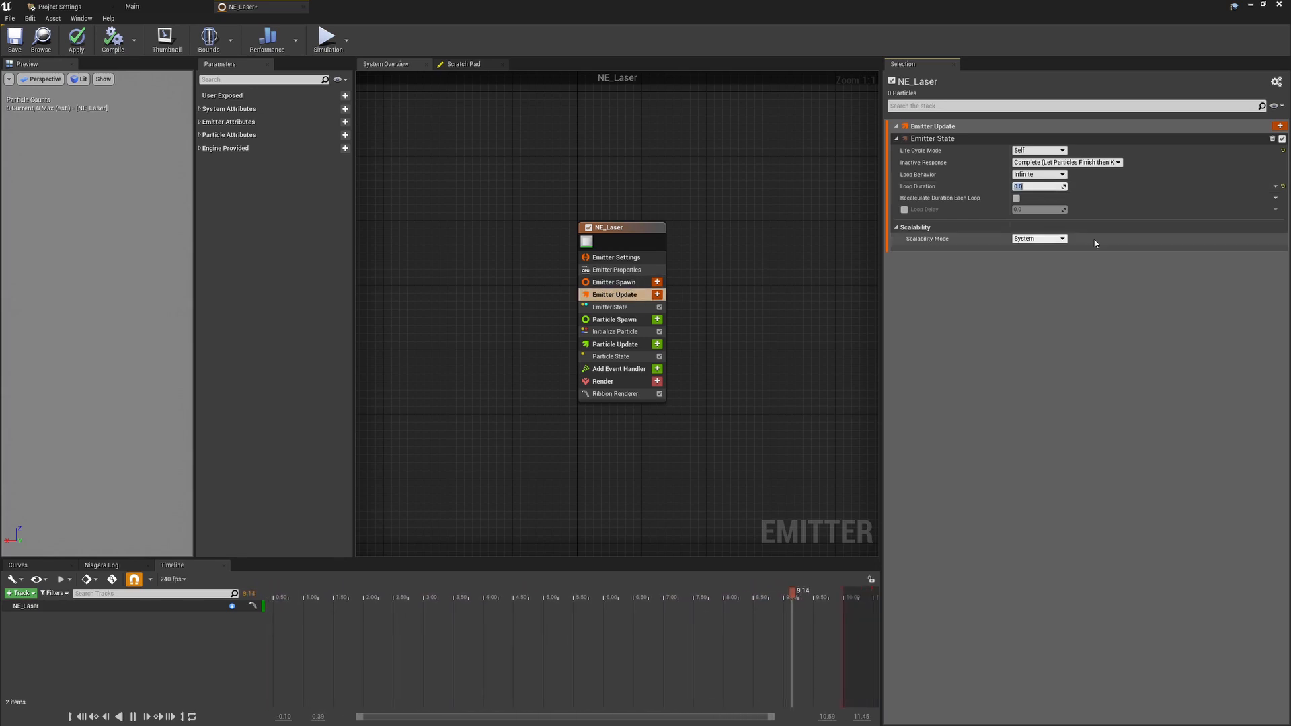
# - Add a Beam Emitter Setup module to Emitter Update and enable Absolute Beam End
pyautogui.click(658, 296)
pyautogui.write('beam')
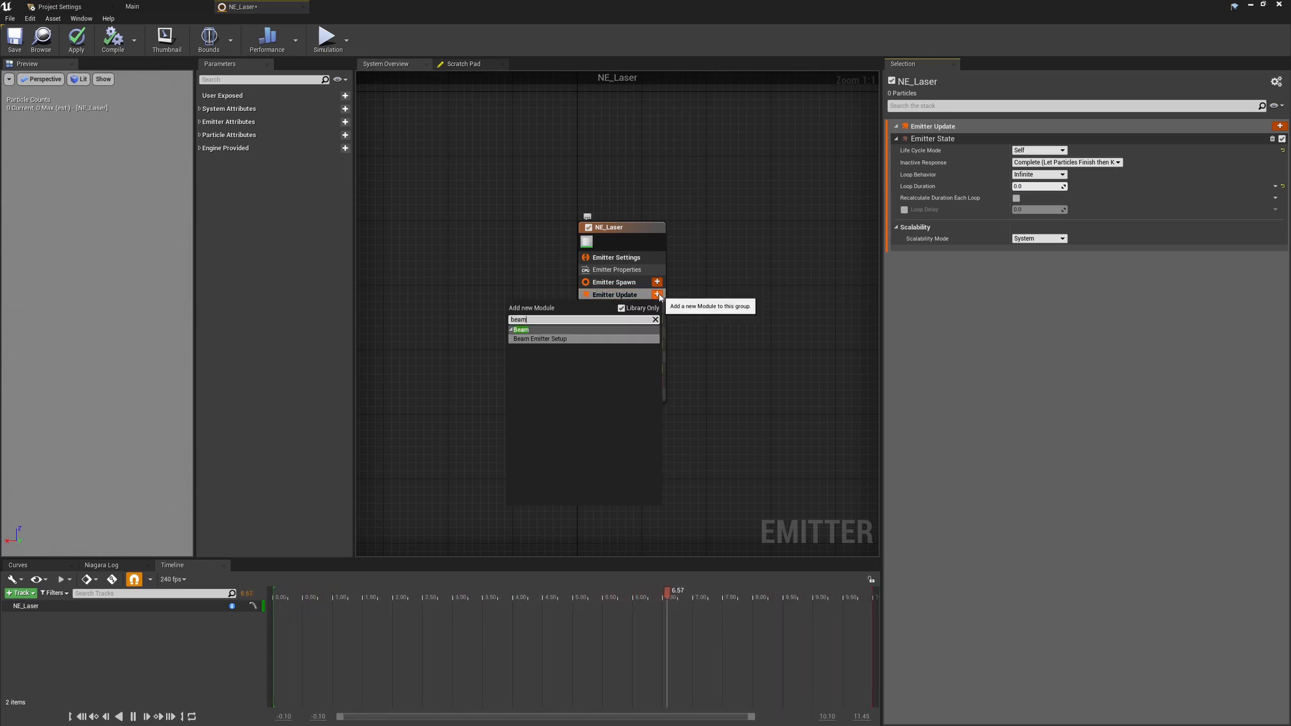
pyautogui.click(565, 338)
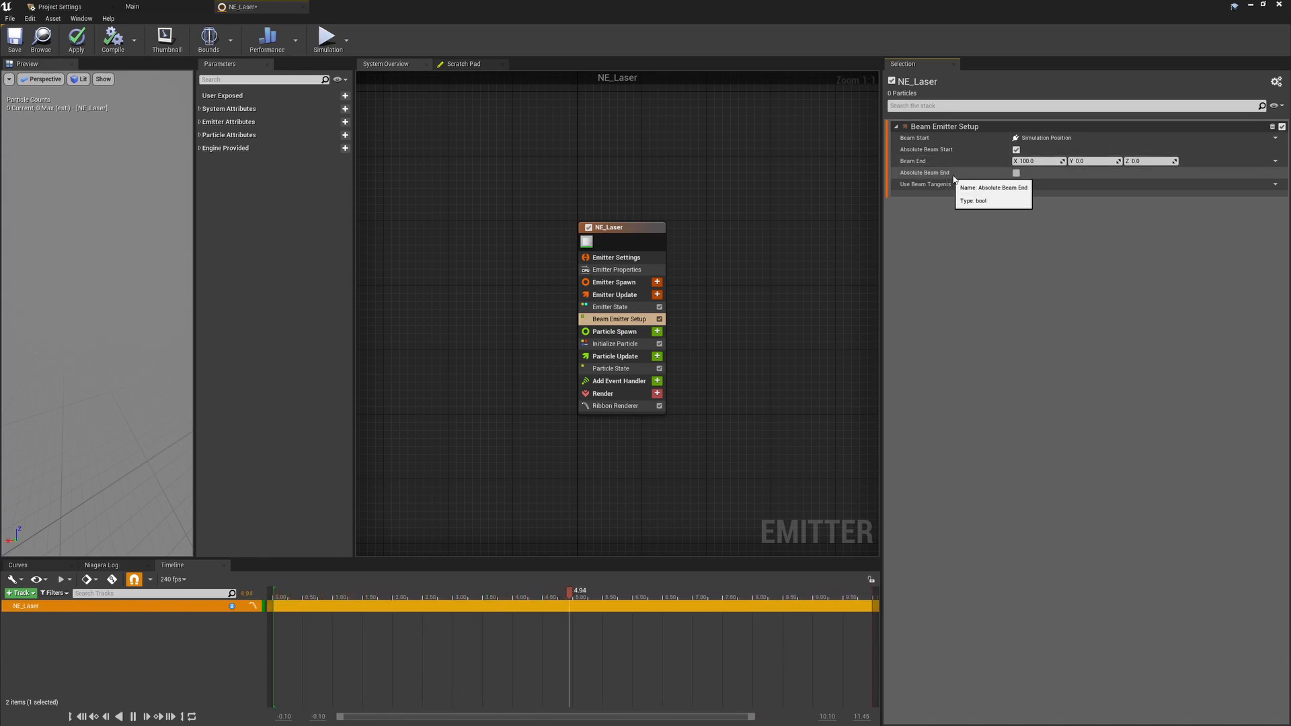
pyautogui.click(1016, 174)
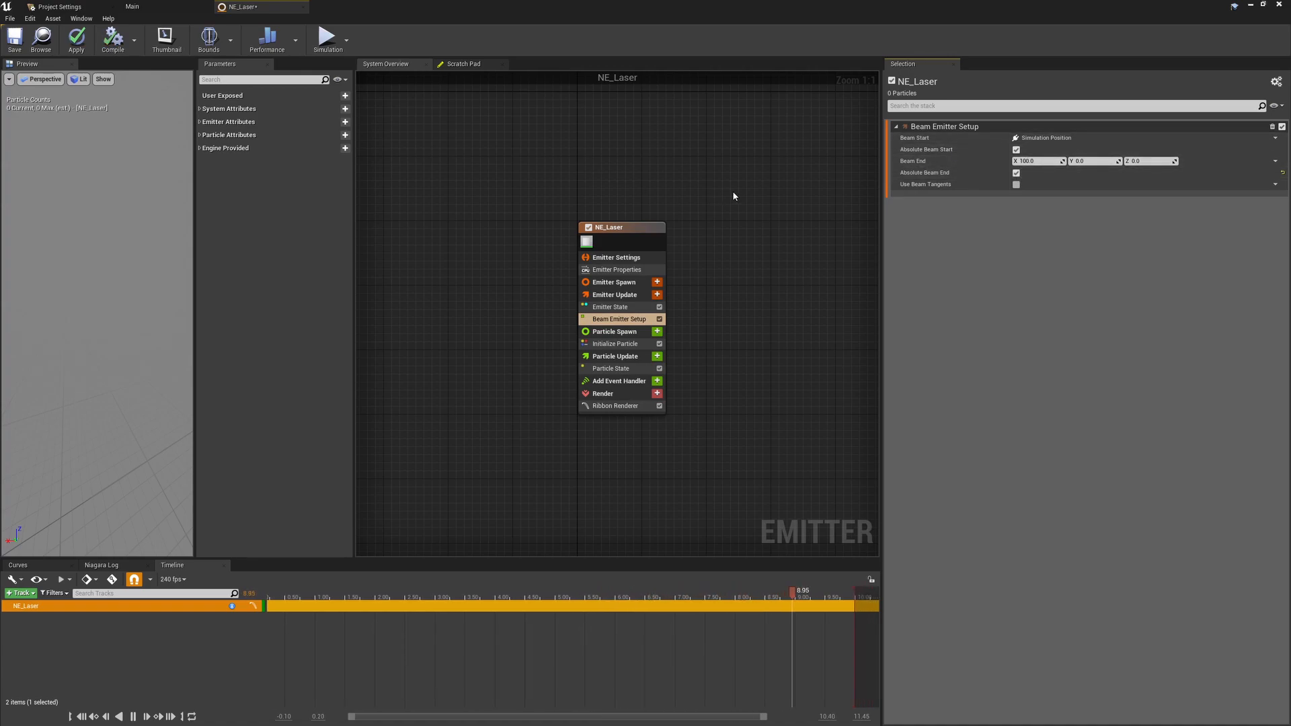
# - Add a Spawn Burst Instantaneous module to Emitter Update with a Spawn Count of 2
pyautogui.click(657, 296)
pyautogui.write('spawnburst')
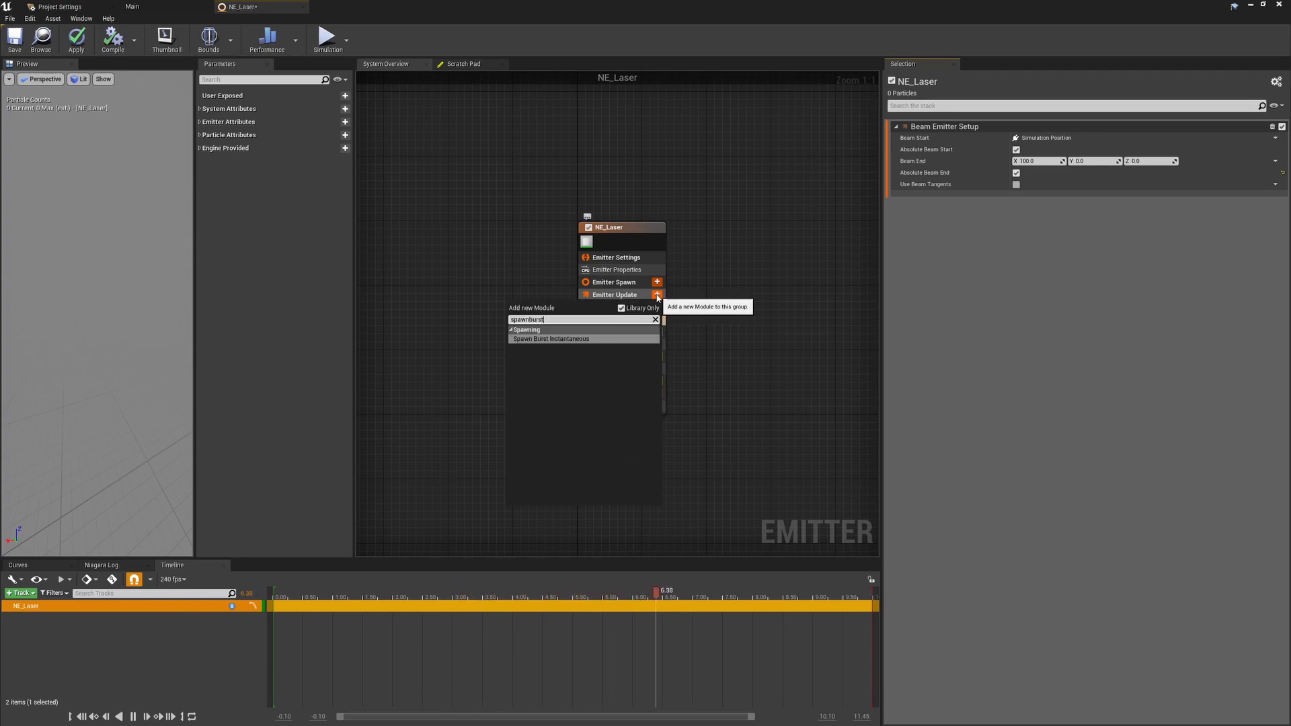
pyautogui.click(580, 339)
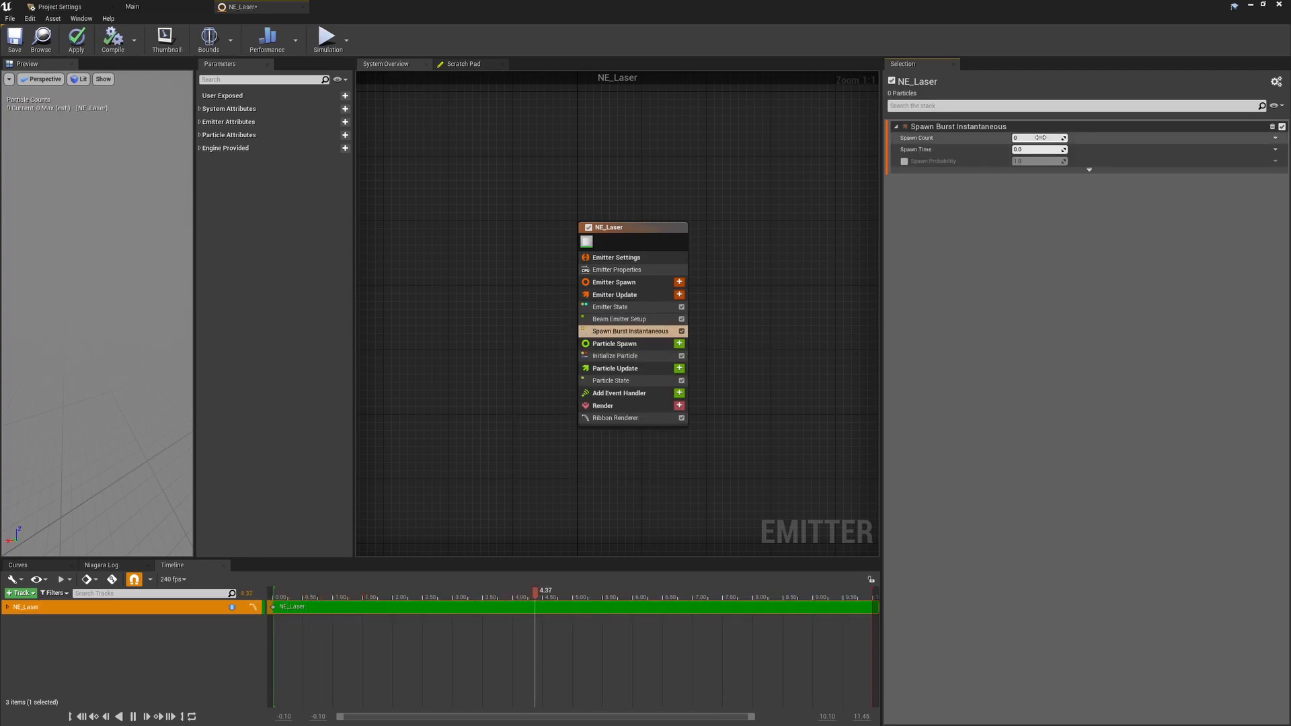
pyautogui.write('2')
pyautogui.press('Return')
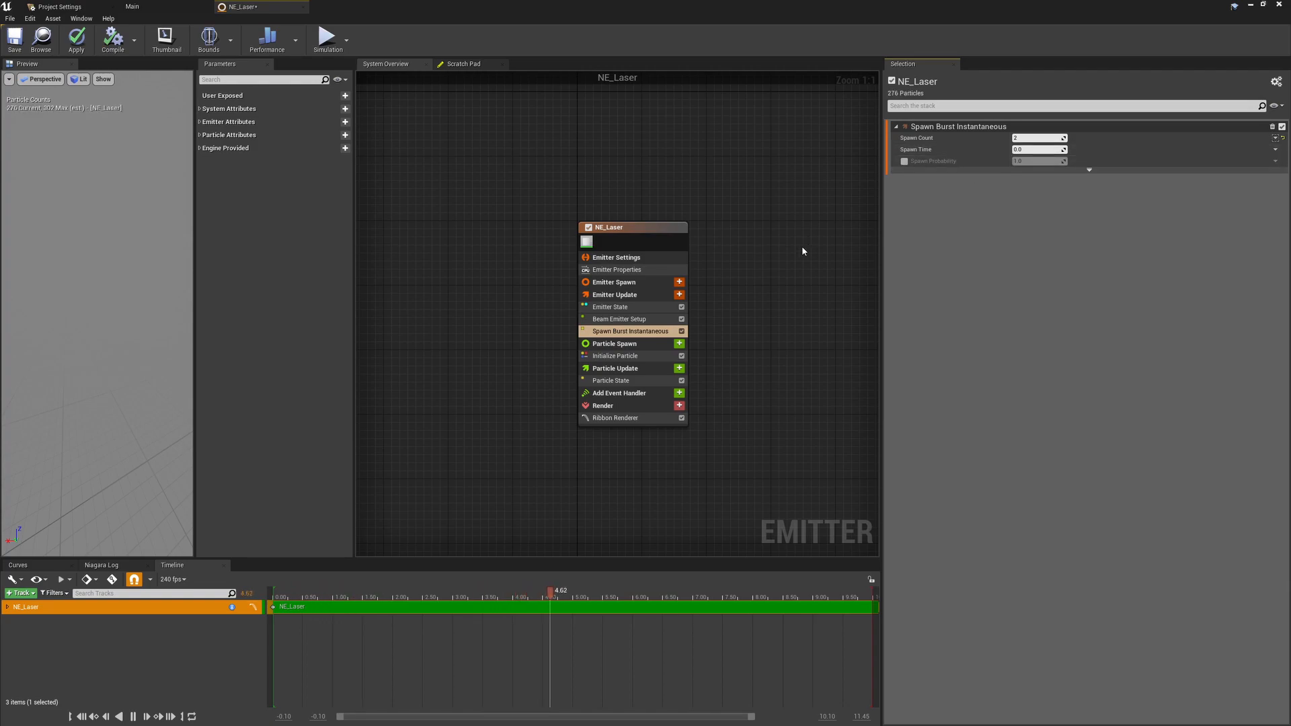
# - Add a Beam Width module to Particle Spawn and fix its unmet dependency by adding the Spawn Beam module
pyautogui.click(680, 344)
pyautogui.write('beam')
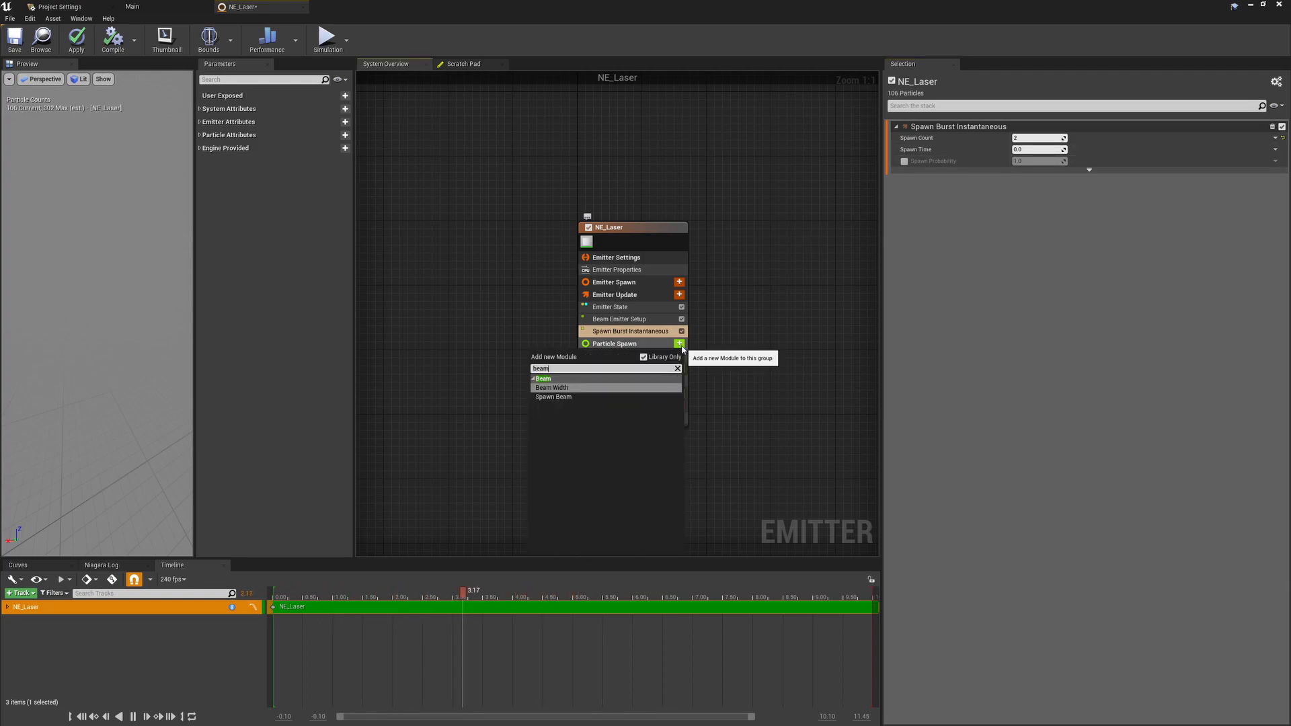
pyautogui.click(553, 389)
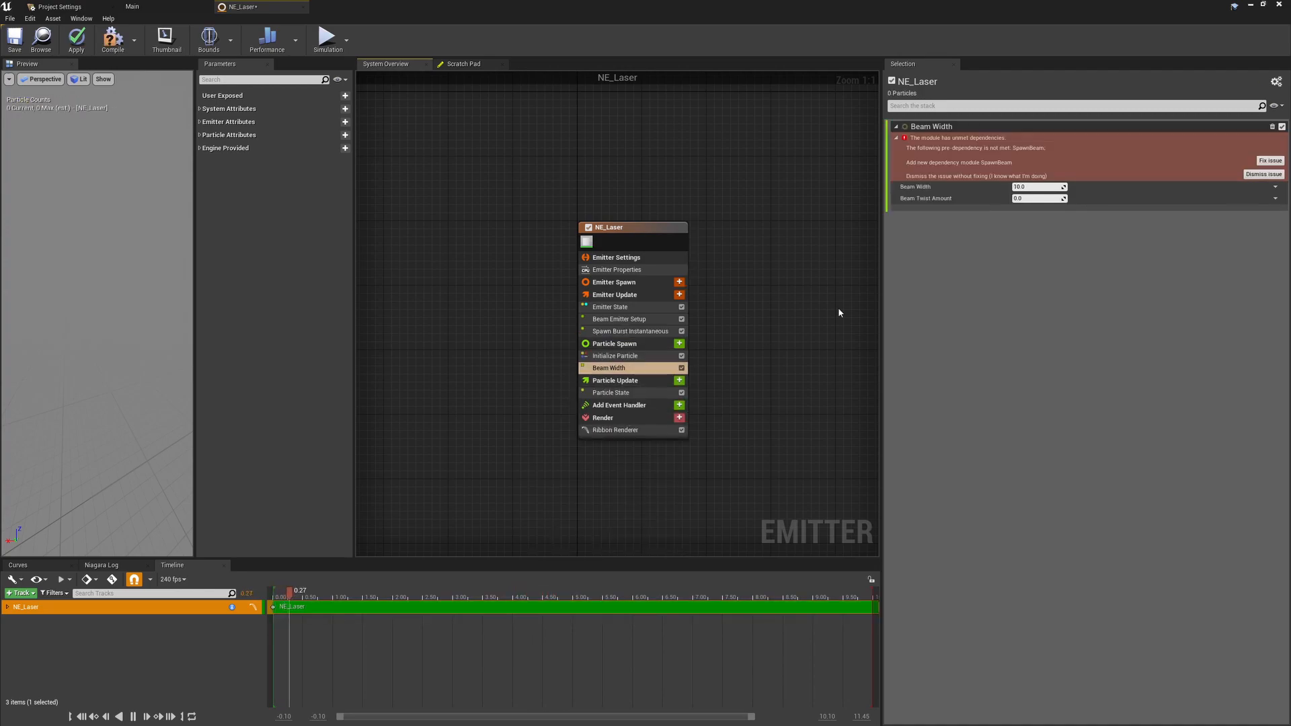
pyautogui.click(1261, 162)
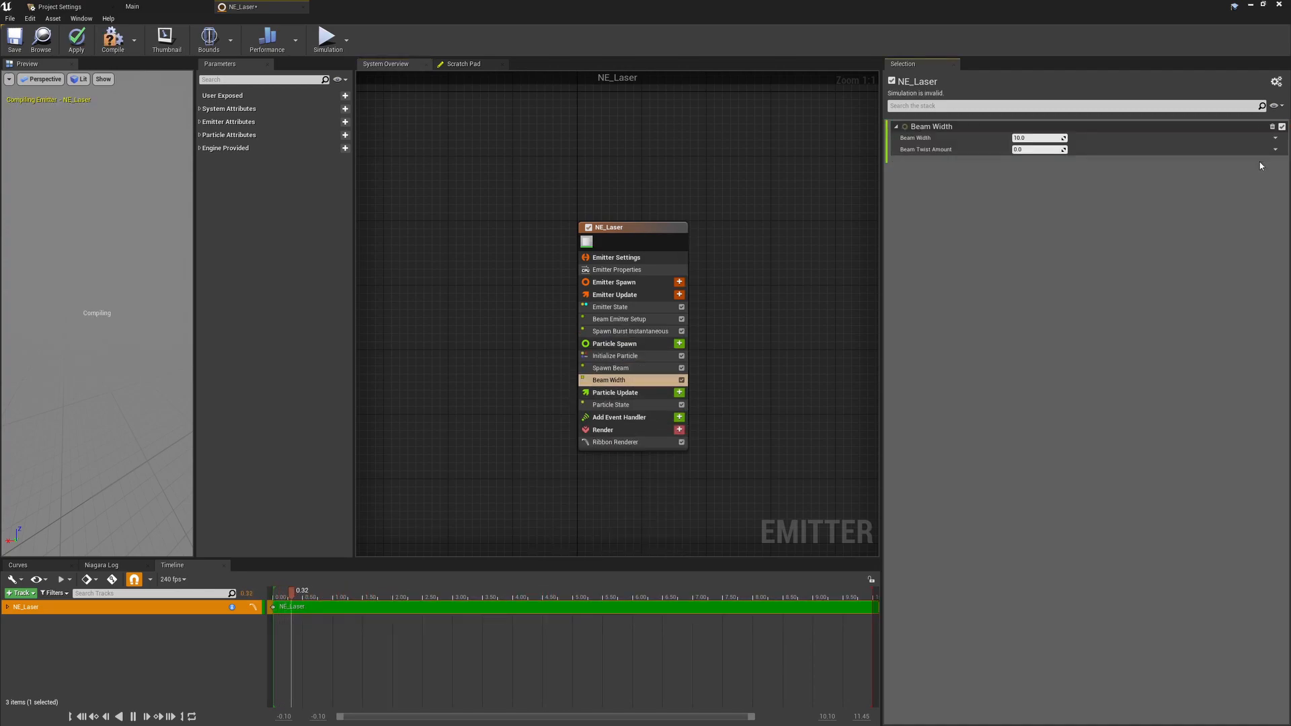
pyautogui.click(638, 381)
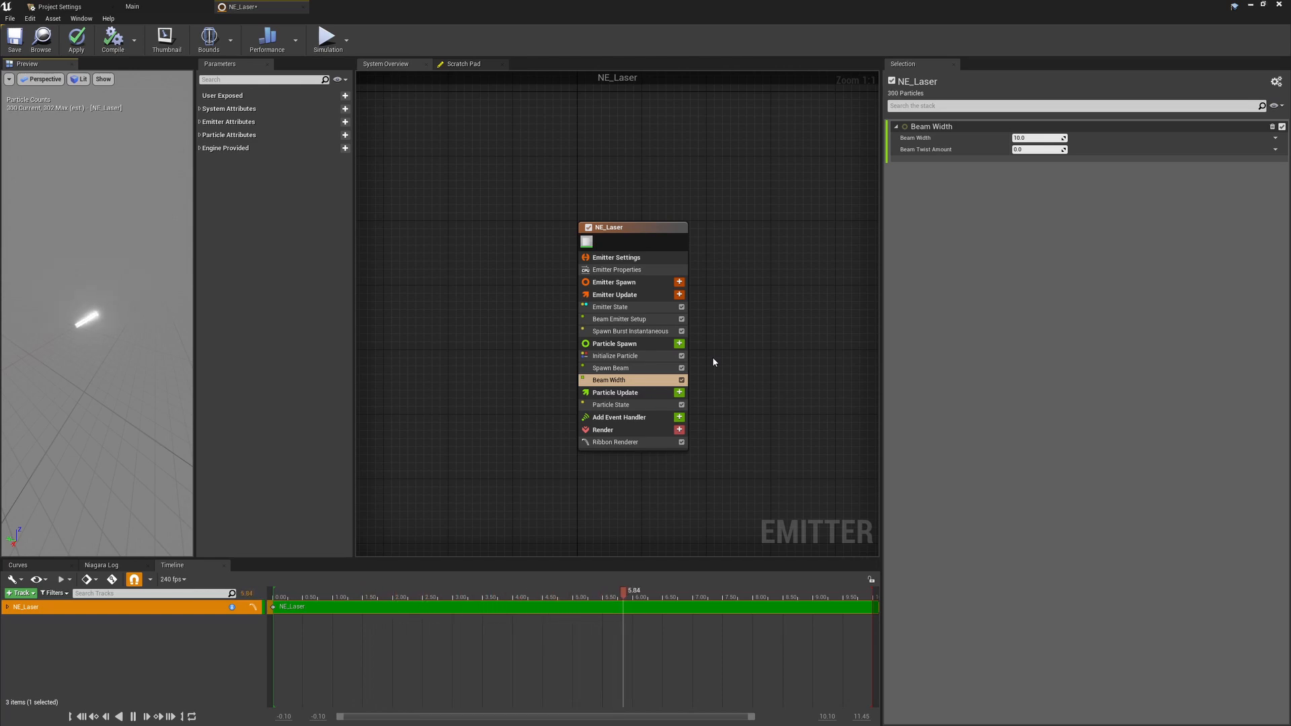
# - Set the Beam Width module's Beam Width to 15.0
pyautogui.click(663, 368)
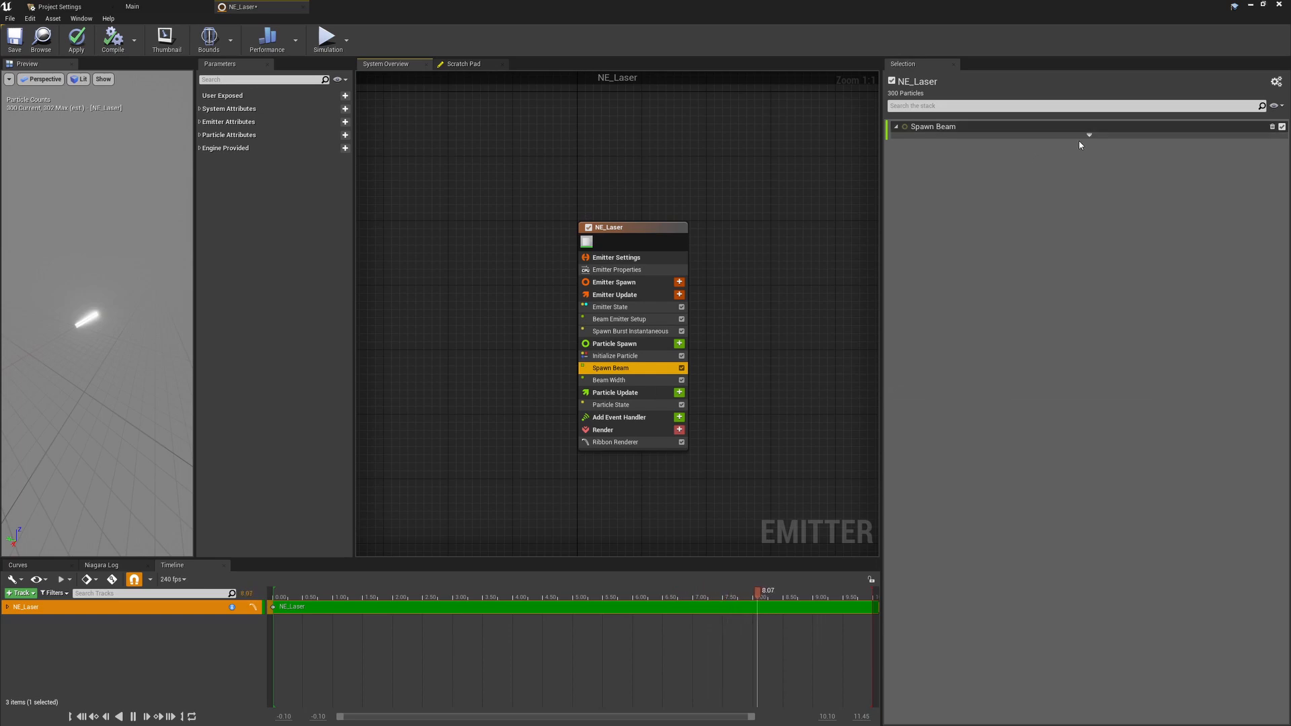
pyautogui.click(621, 380)
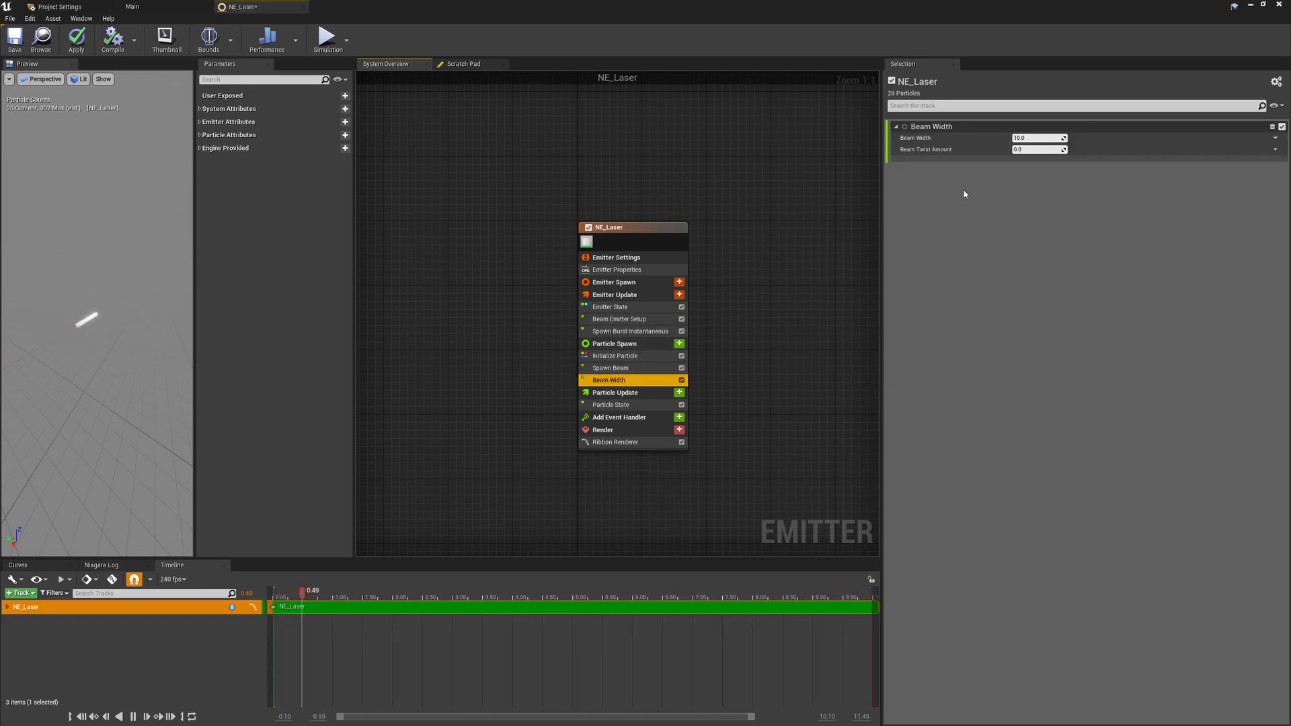
pyautogui.moveTo(114, 319); pyautogui.dragTo(54, 323)
pyautogui.moveTo(1036, 138)
pyautogui.mouseDown()
pyautogui.moveTo(1063, 138)
pyautogui.moveTo(1012, 137)
pyautogui.moveTo(1032, 138)
pyautogui.mouseUp()
pyautogui.click(1049, 140)
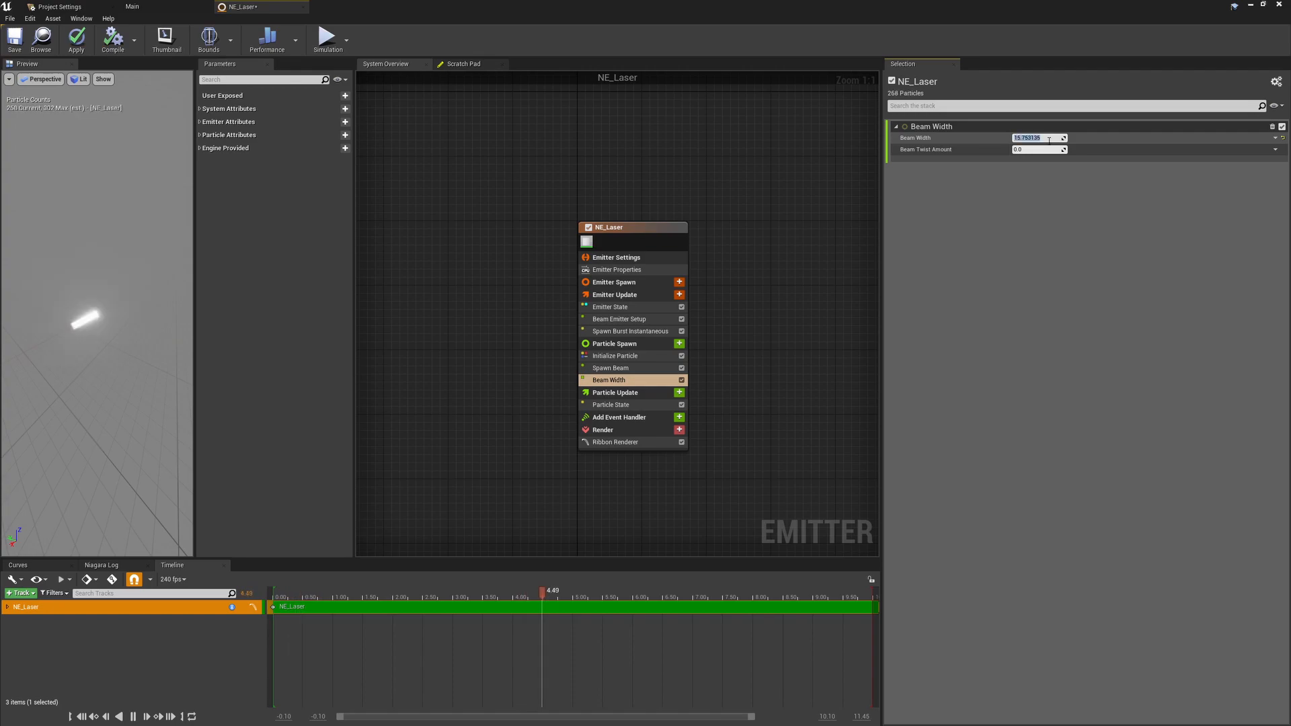
pyautogui.press('Return')
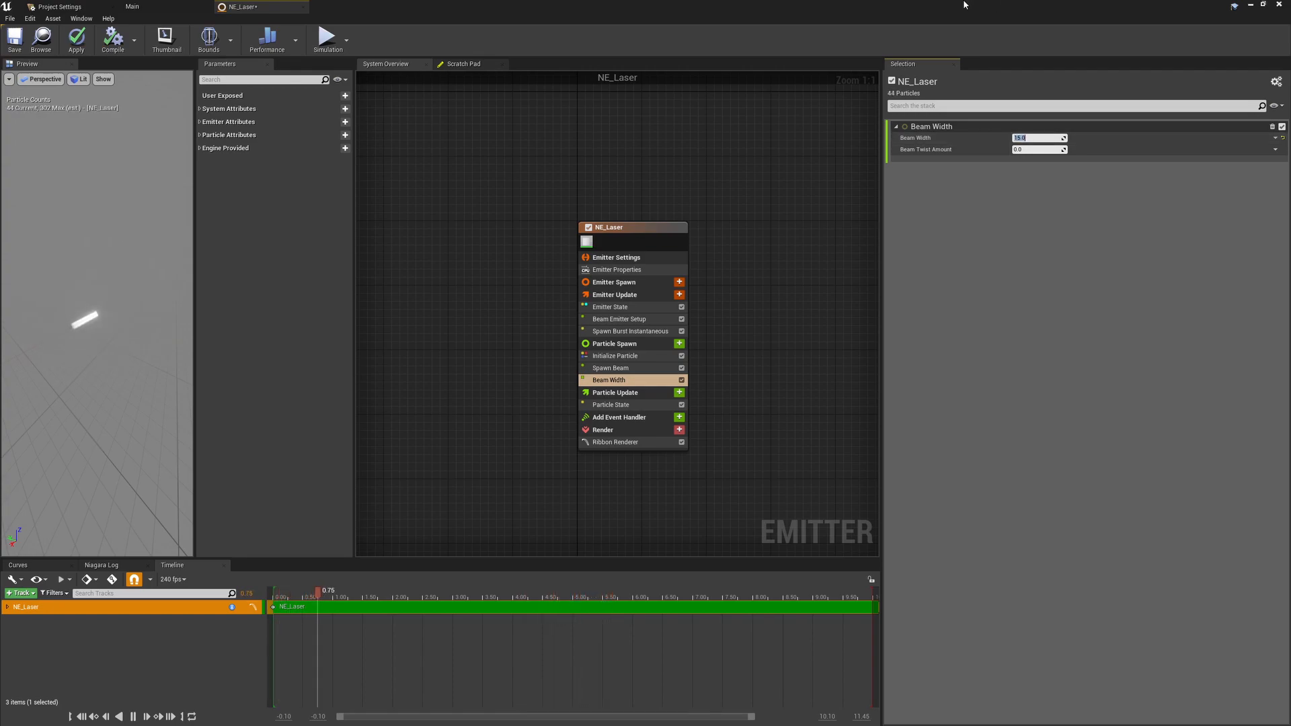
# - Lengthen the beam by raising the Beam End X value in Beam Emitter Setup to about 380
pyautogui.click(638, 321)
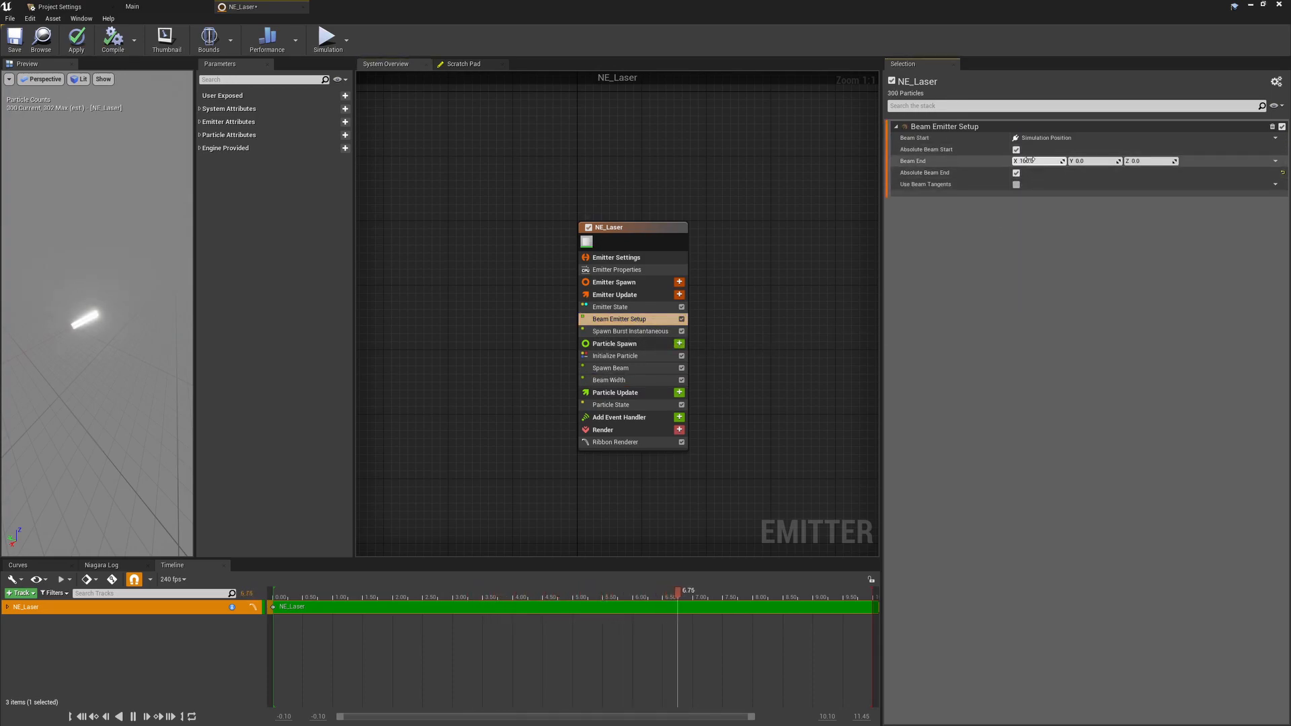
pyautogui.moveTo(1037, 162); pyautogui.dragTo(1058, 162)
pyautogui.scroll(-5, 121, 332)
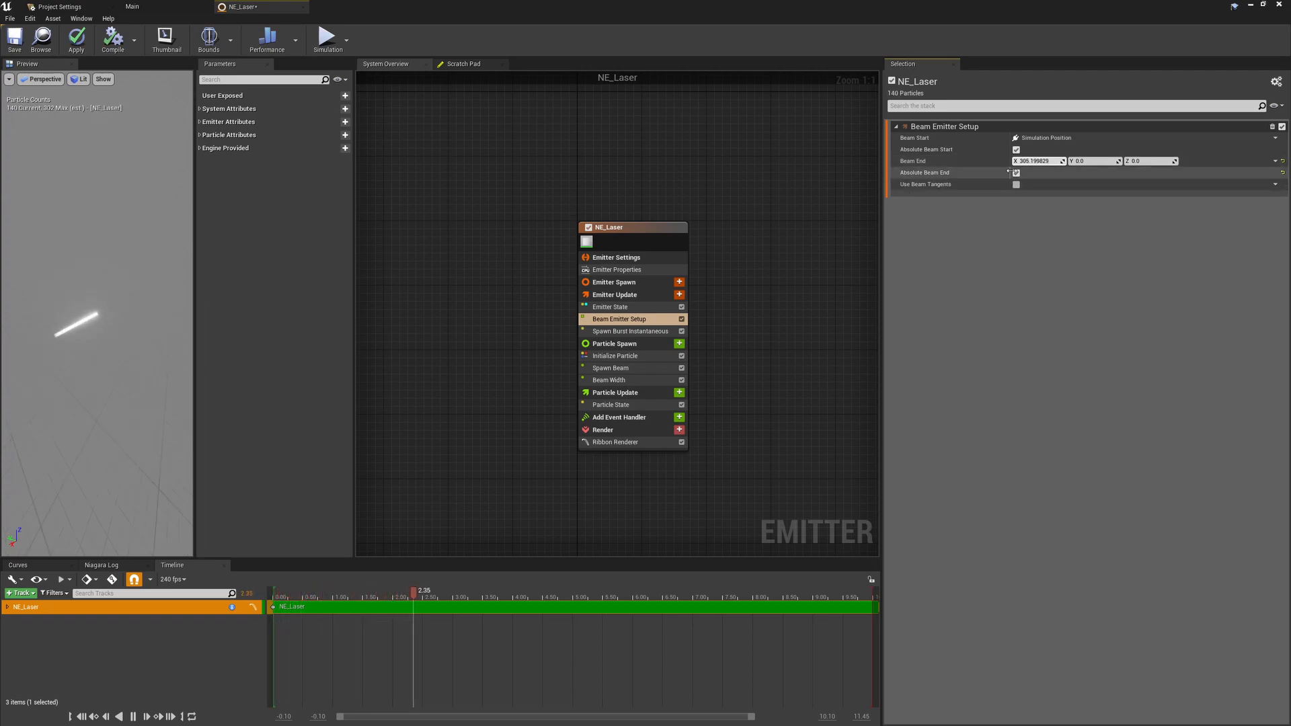
pyautogui.moveTo(1024, 160); pyautogui.dragTo(1100, 161)
pyautogui.moveTo(103, 325)
pyautogui.mouseDown()
pyautogui.moveTo(67, 312)
pyautogui.moveTo(101, 311)
pyautogui.mouseUp()
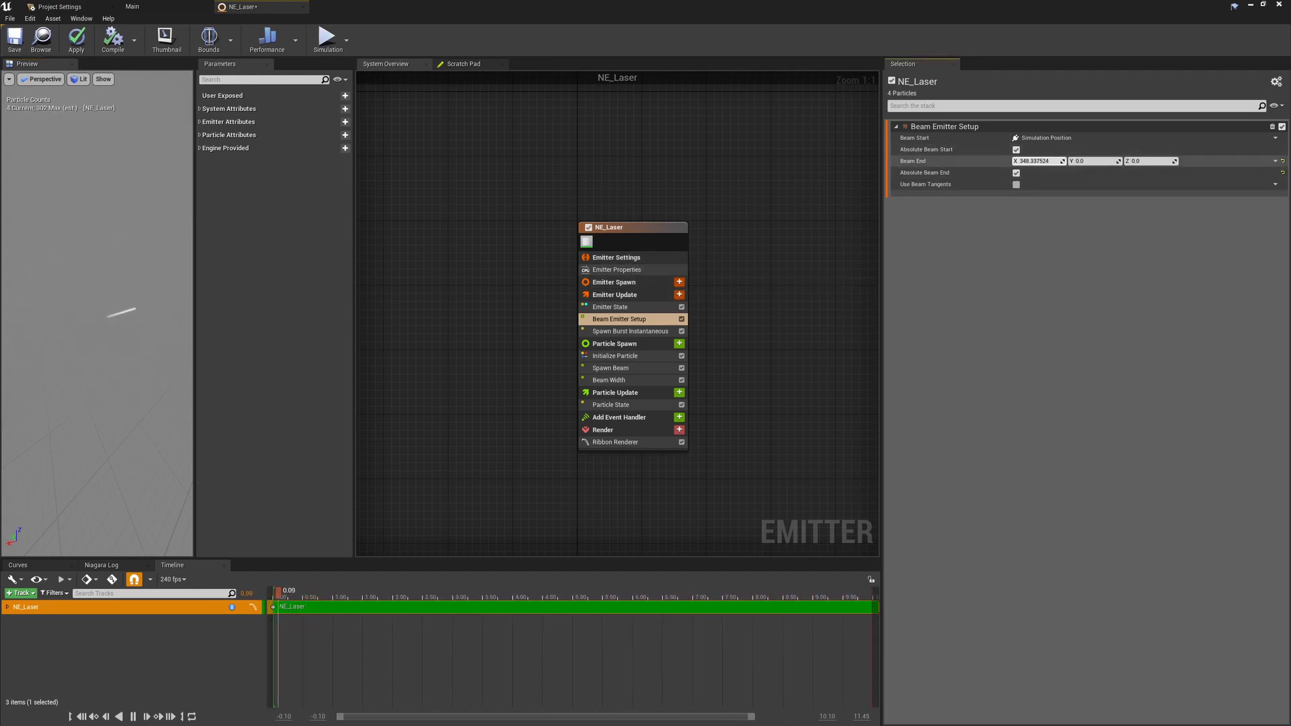
pyautogui.moveTo(1040, 161); pyautogui.dragTo(1033, 162)
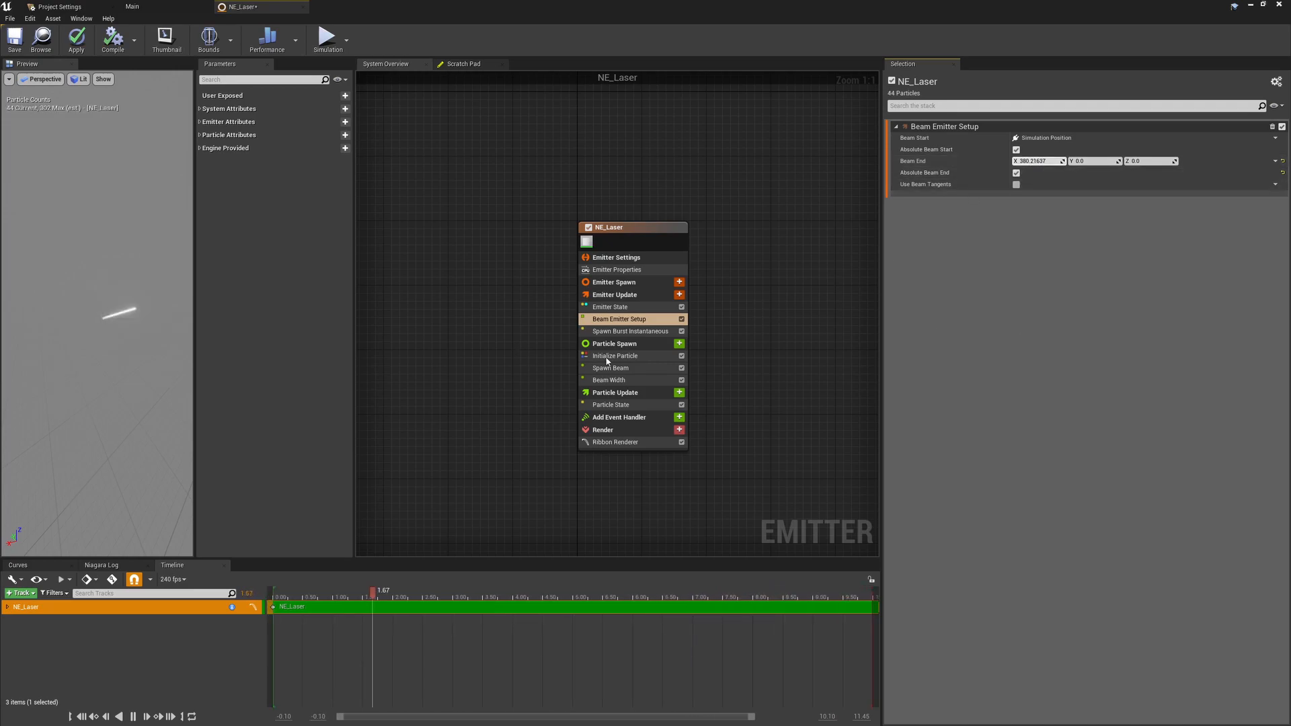
# - Add a Color module and an Update Beam module to Particle Update
pyautogui.click(679, 393)
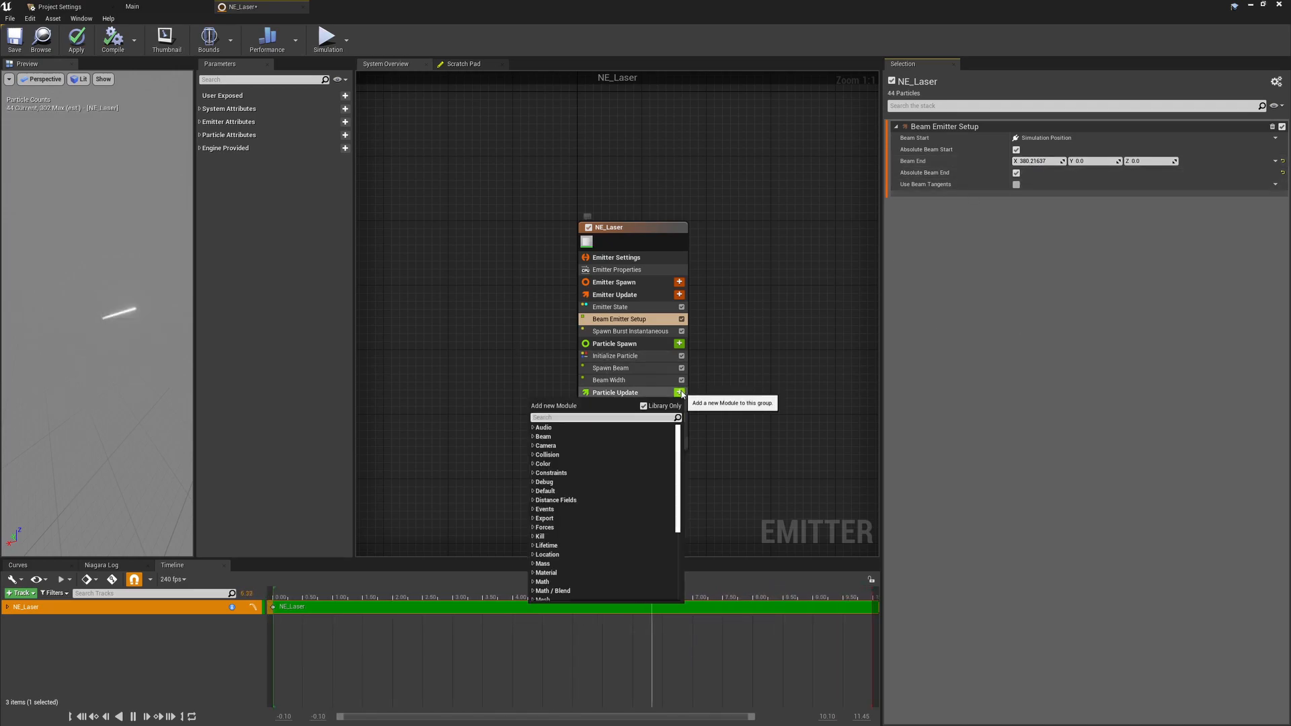
pyautogui.write('color')
pyautogui.press('Return')
pyautogui.click(679, 393)
pyautogui.write('updatebea')
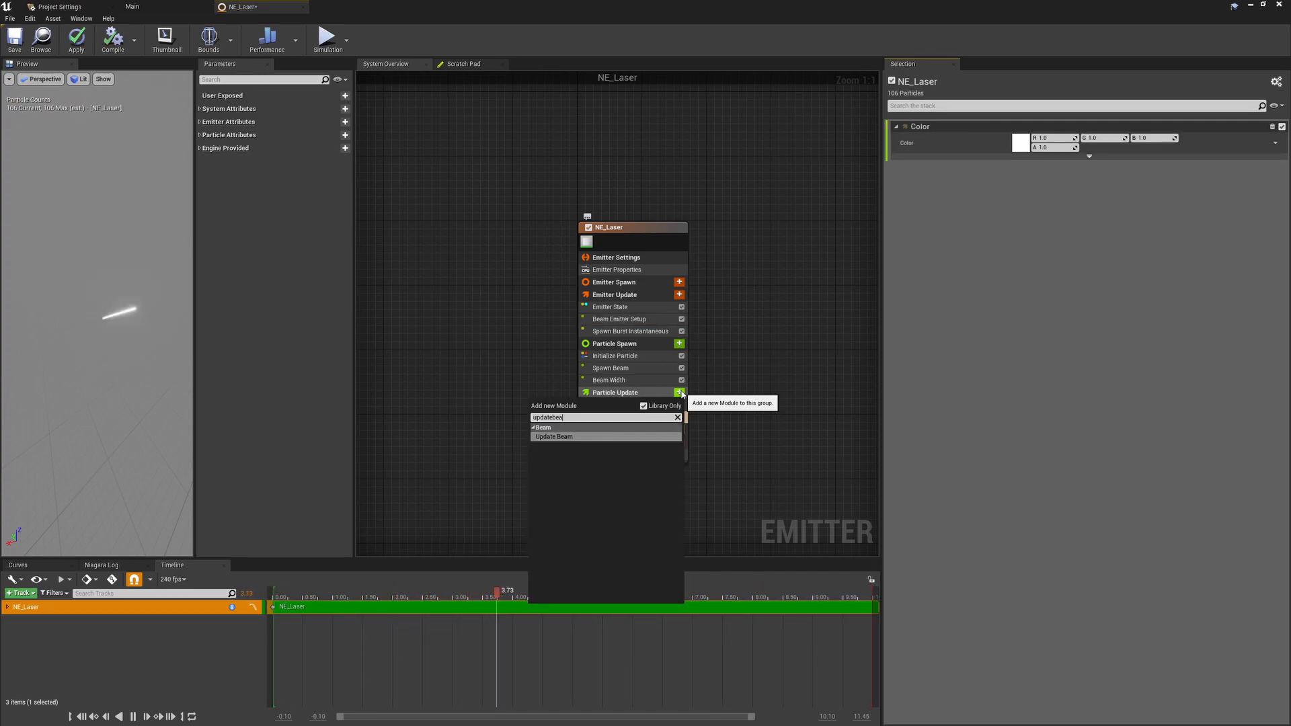
pyautogui.click(555, 437)
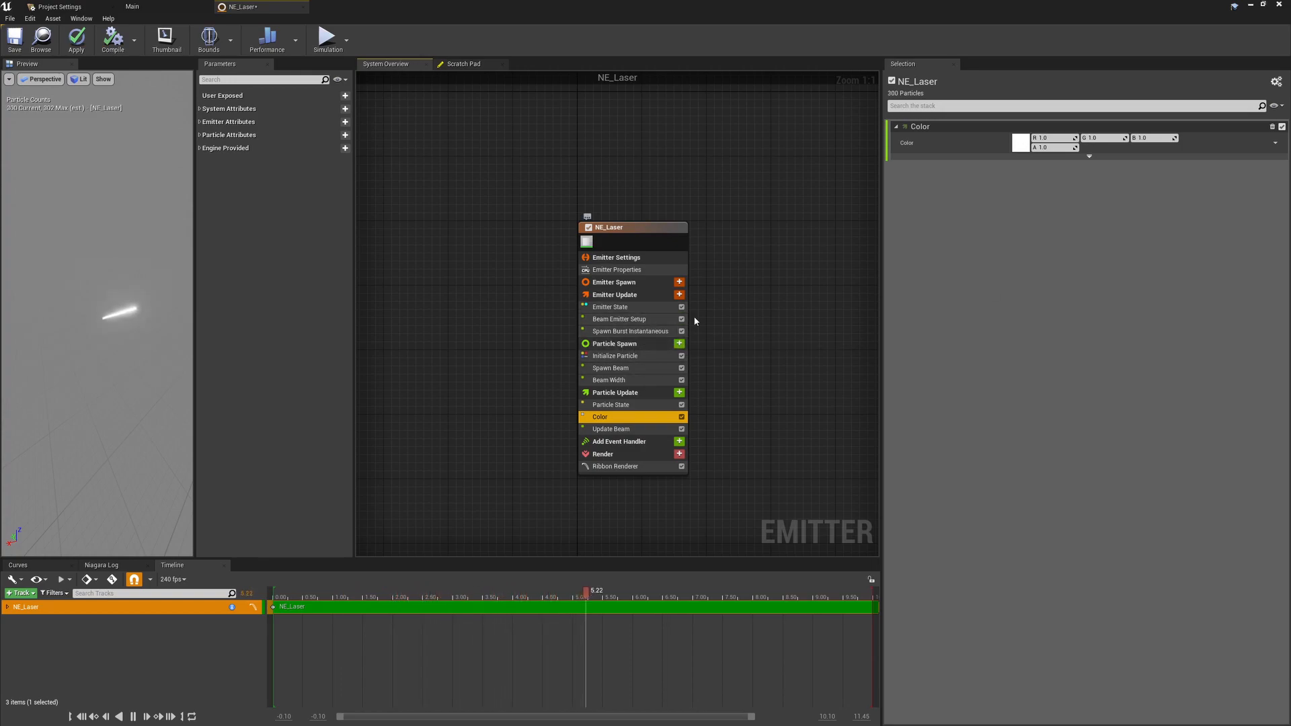
# - Set the Color module's color to a bright light blue, about R 0.007, G 0.6, B 1.0
pyautogui.click(1020, 143)
pyautogui.moveTo(1079, 245); pyautogui.dragTo(1041, 210)
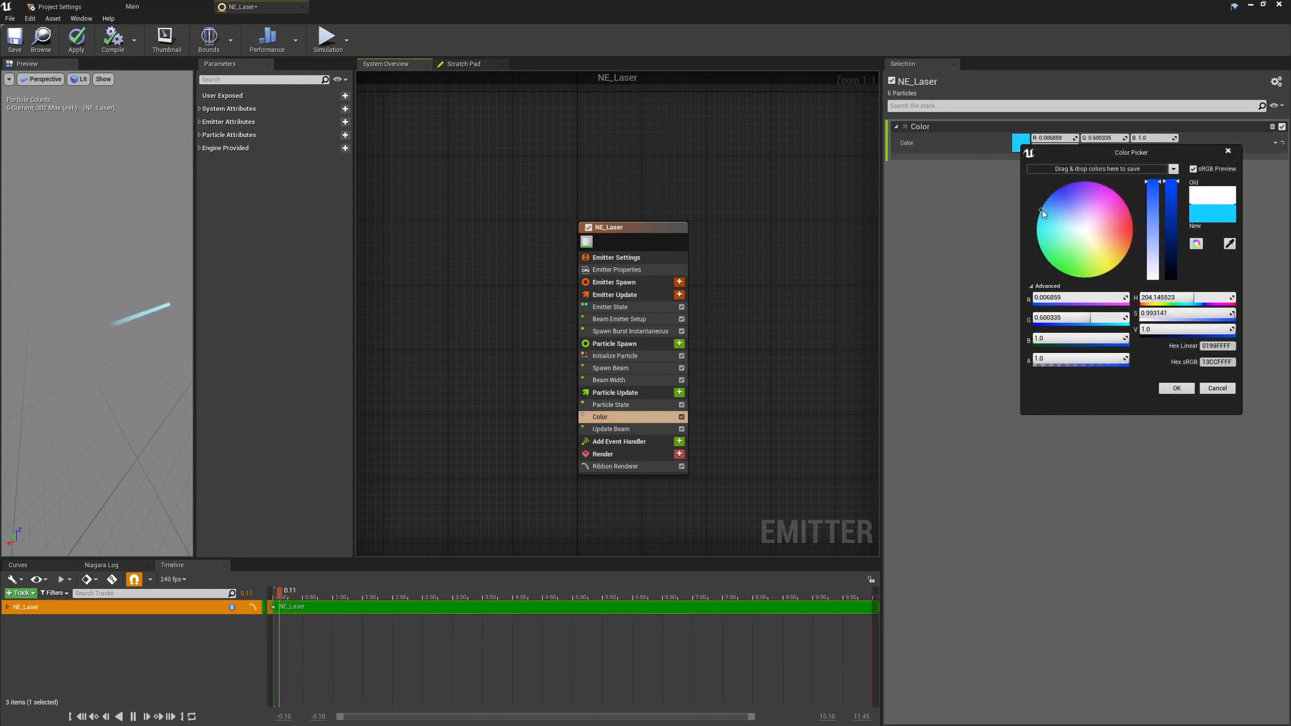
pyautogui.click(1177, 389)
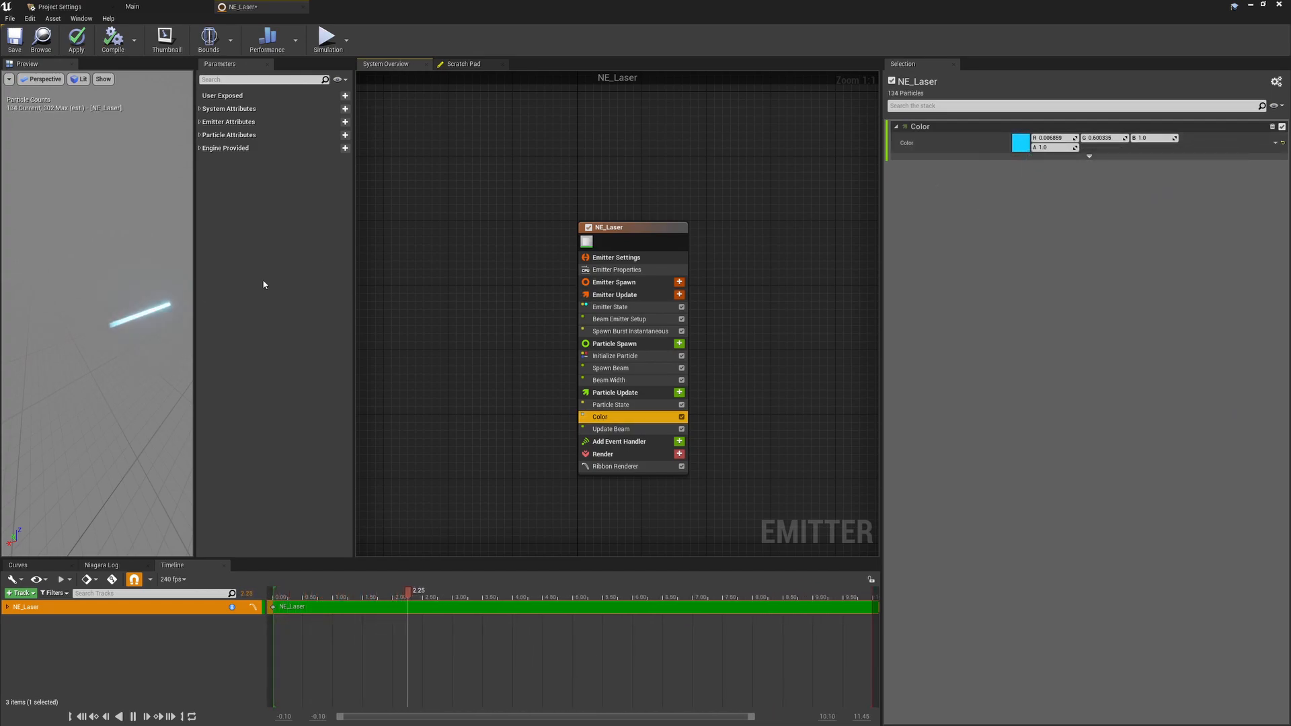
pyautogui.moveTo(138, 328); pyautogui.dragTo(137, 328)
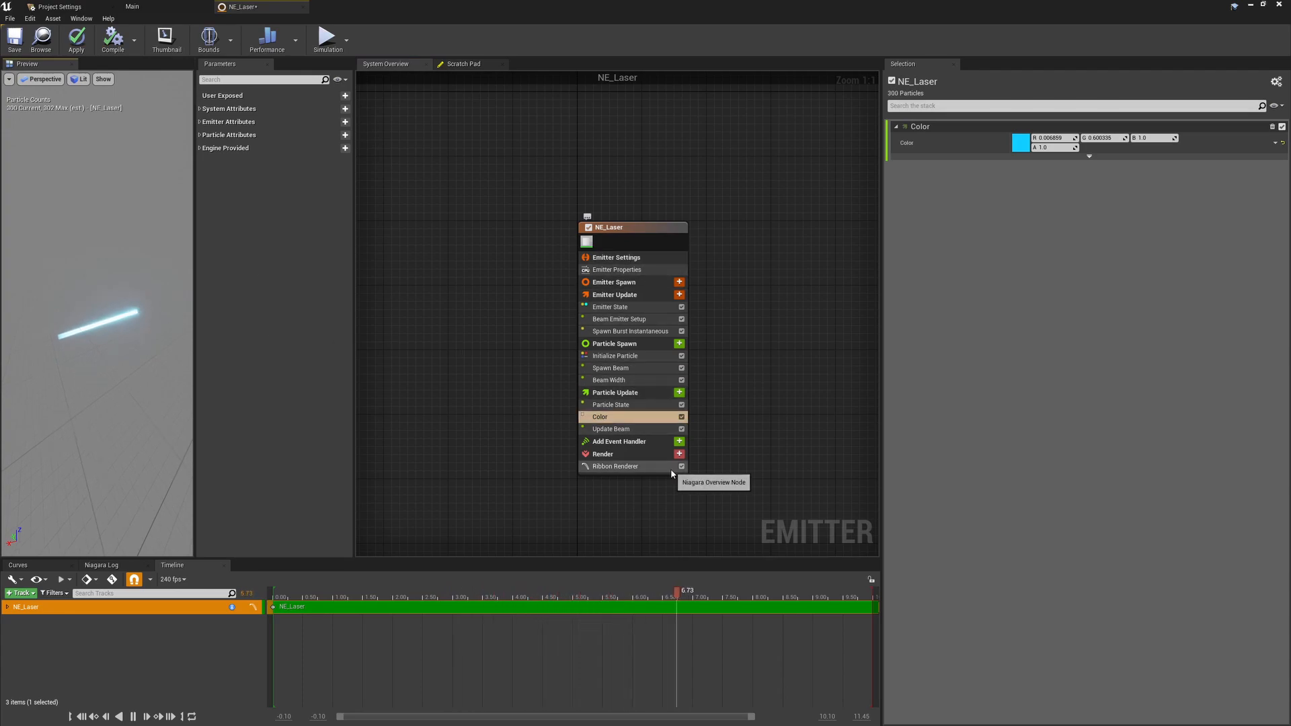
pyautogui.moveTo(138, 324)
pyautogui.mouseDown()
pyautogui.moveTo(178, 326)
pyautogui.moveTo(155, 323)
pyautogui.mouseUp()
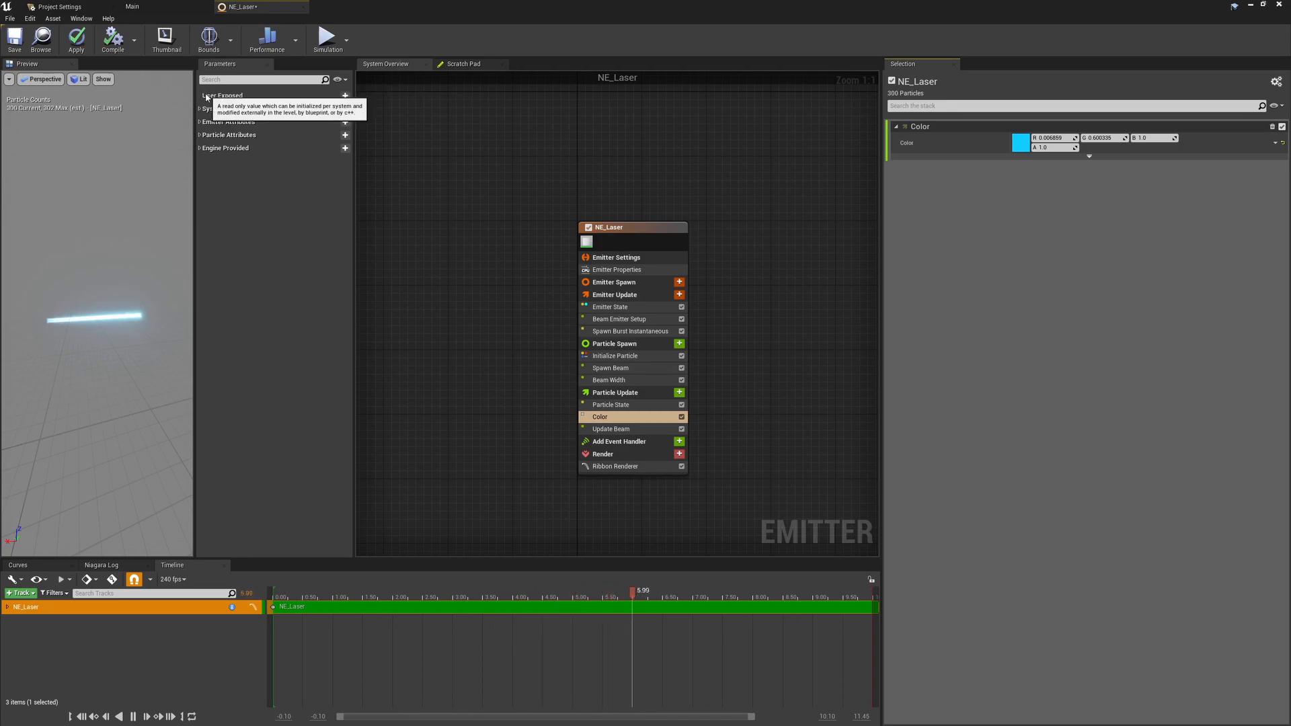
# - Create a User Exposed Linear Color parameter named Colour
pyautogui.click(345, 95)
pyautogui.write('co')
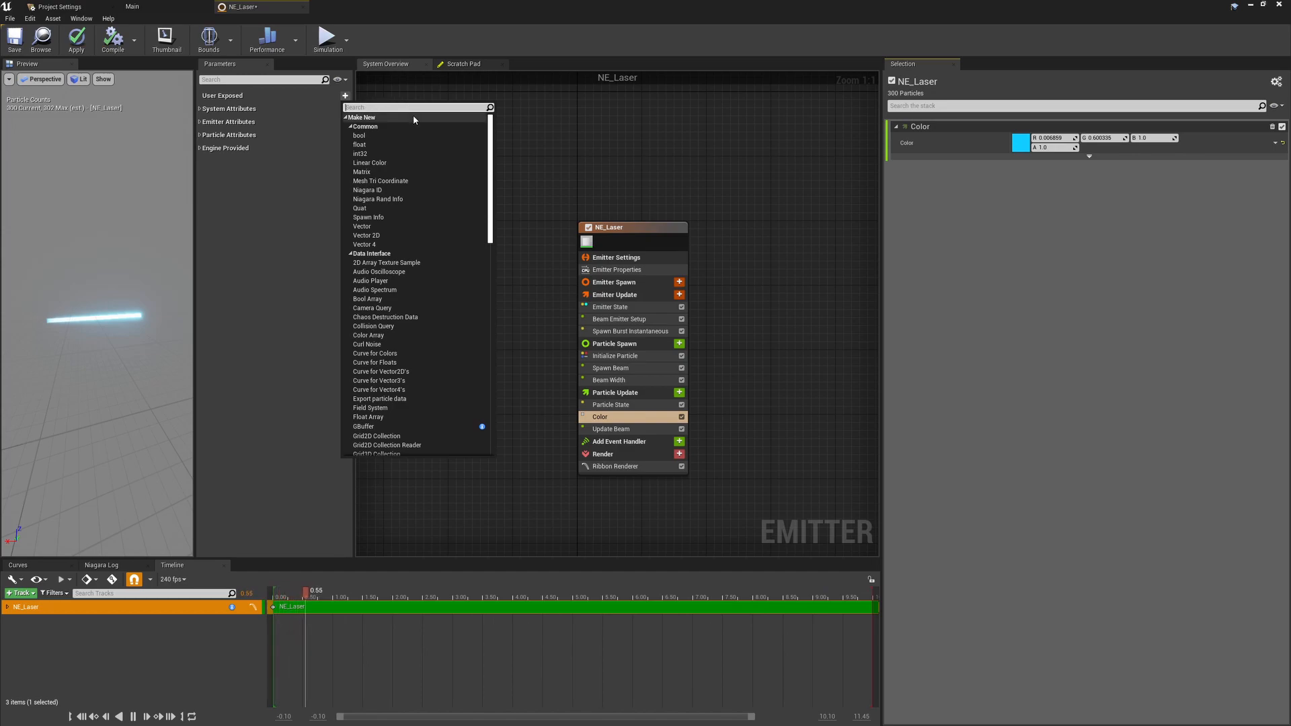
pyautogui.write('lor')
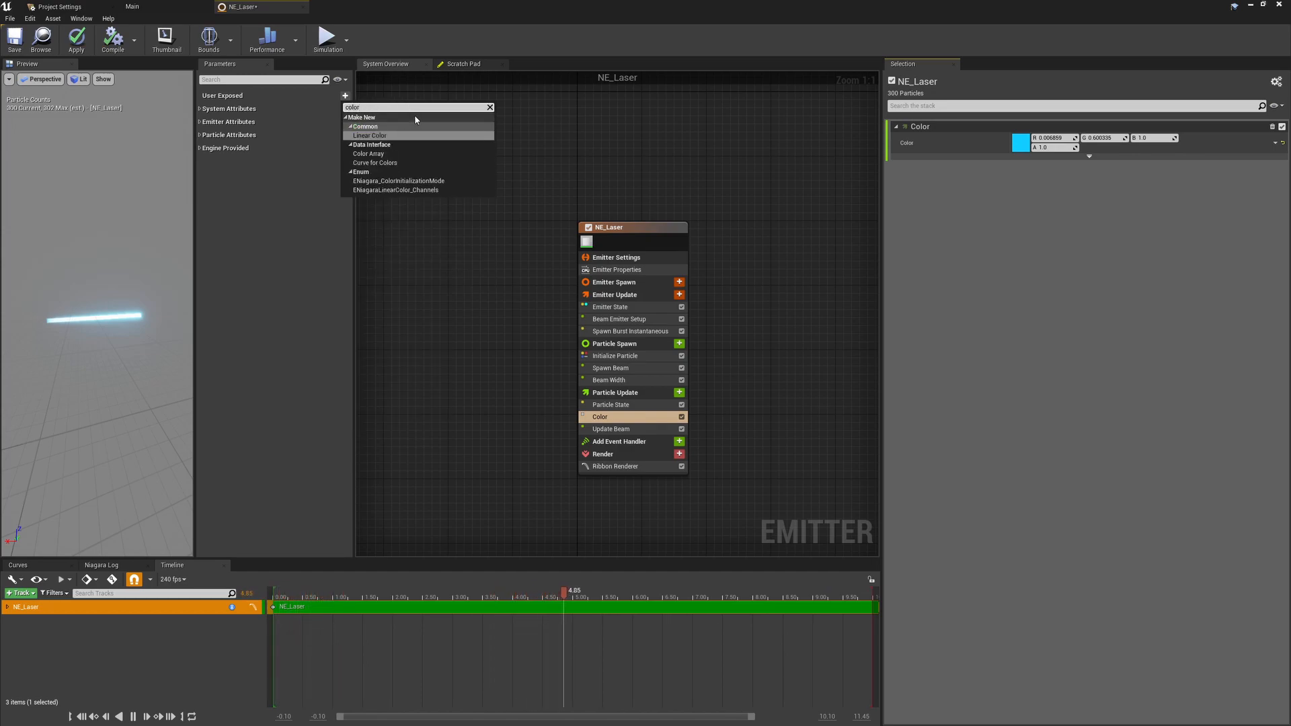
pyautogui.click(369, 136)
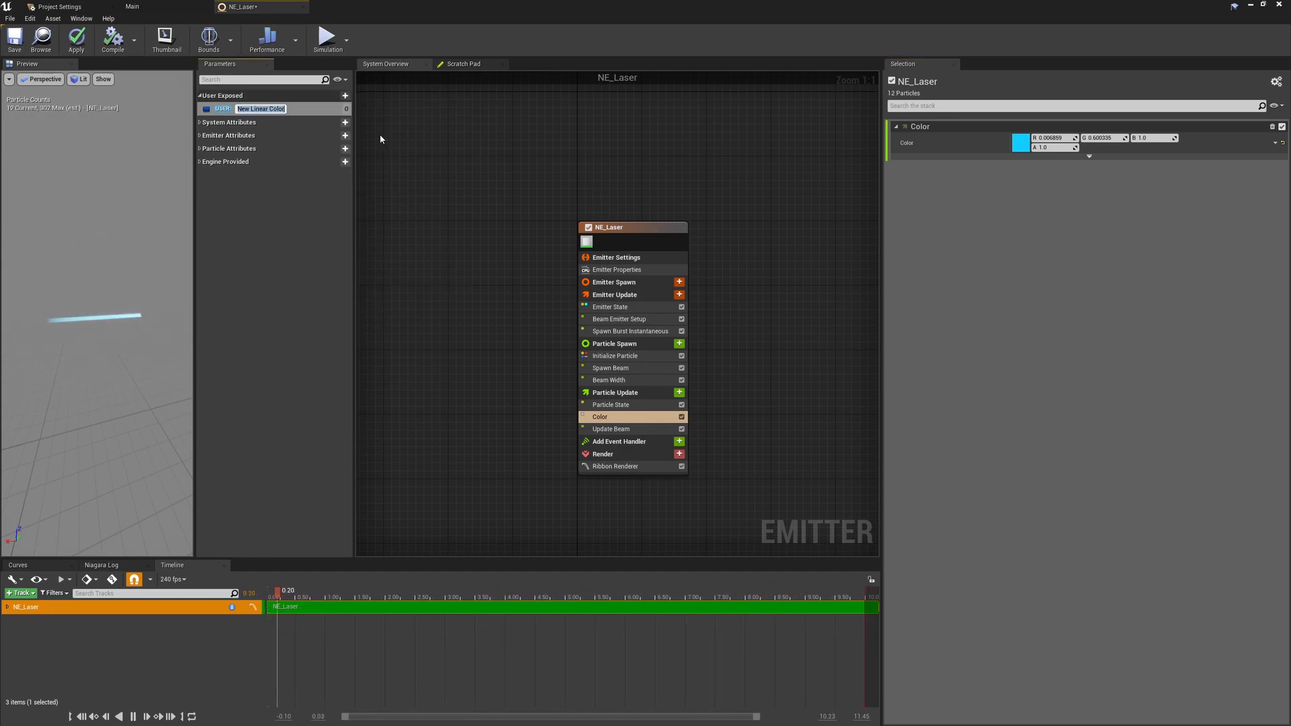
pyautogui.write('Colour')
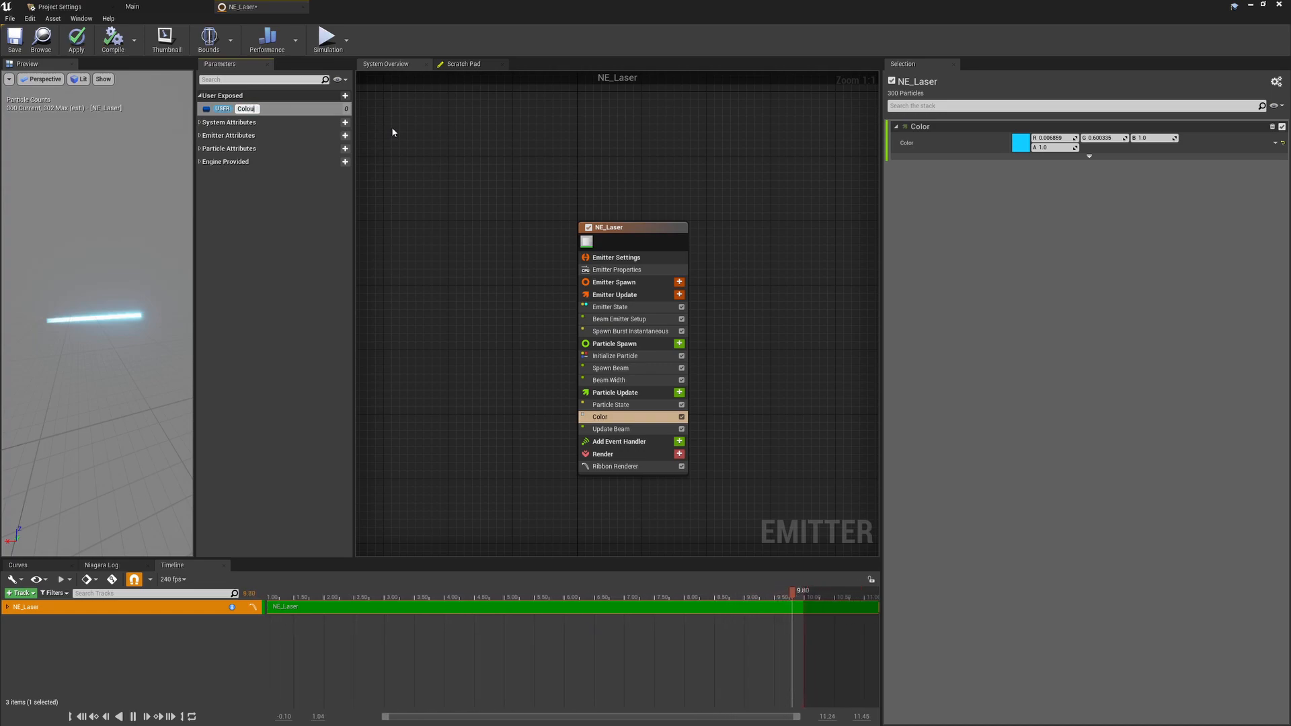
pyautogui.press('Return')
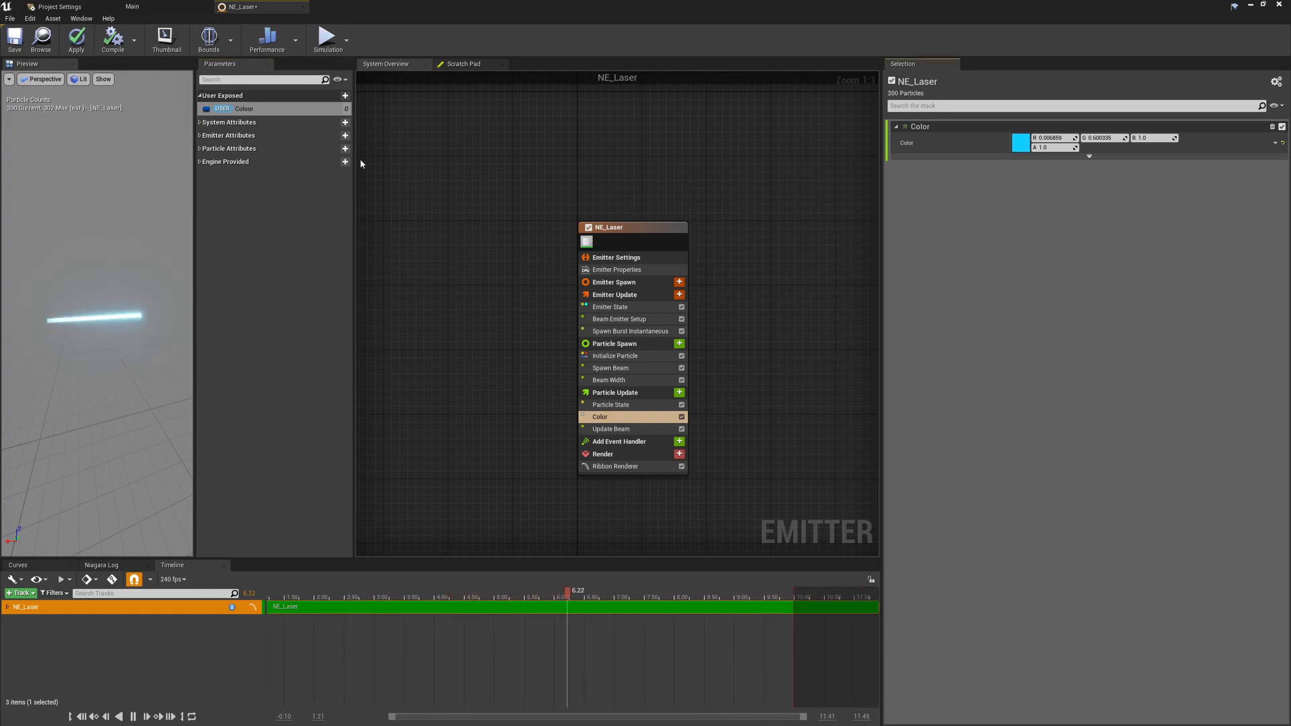
# - Link the Color module's Color input to the user parameter Colour
pyautogui.click(1276, 143)
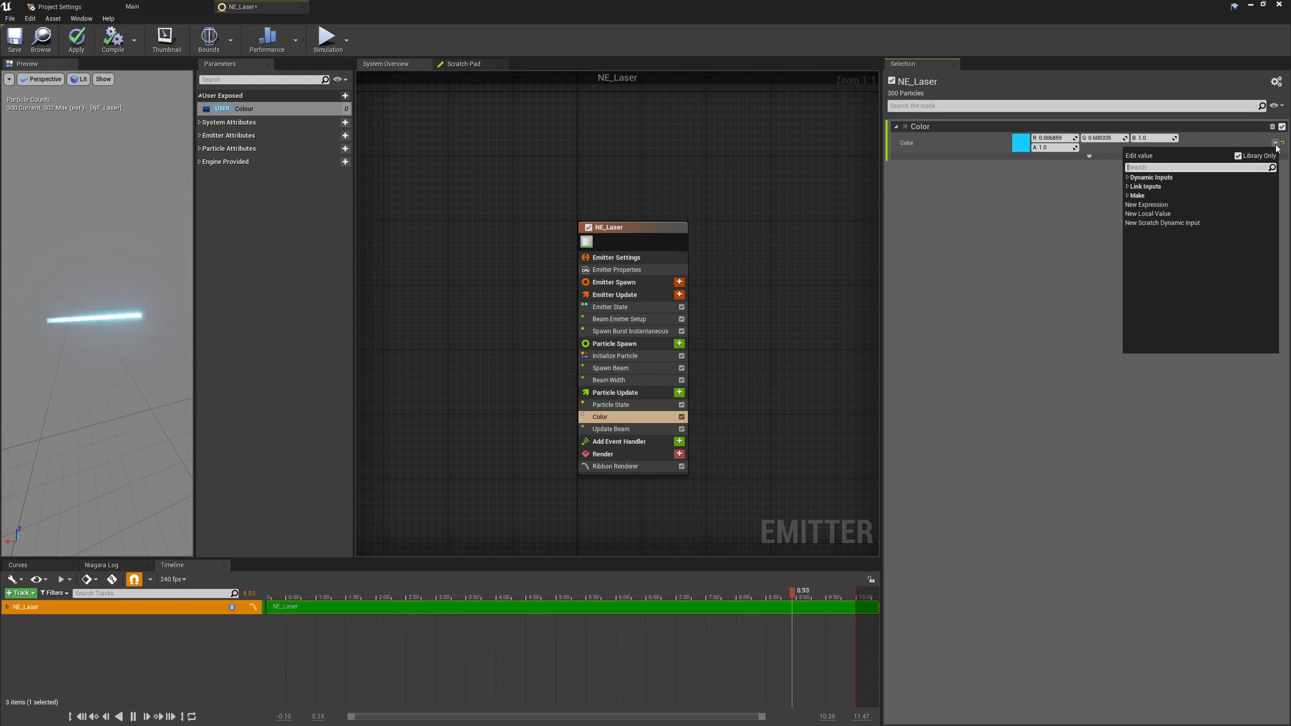
pyautogui.write('user')
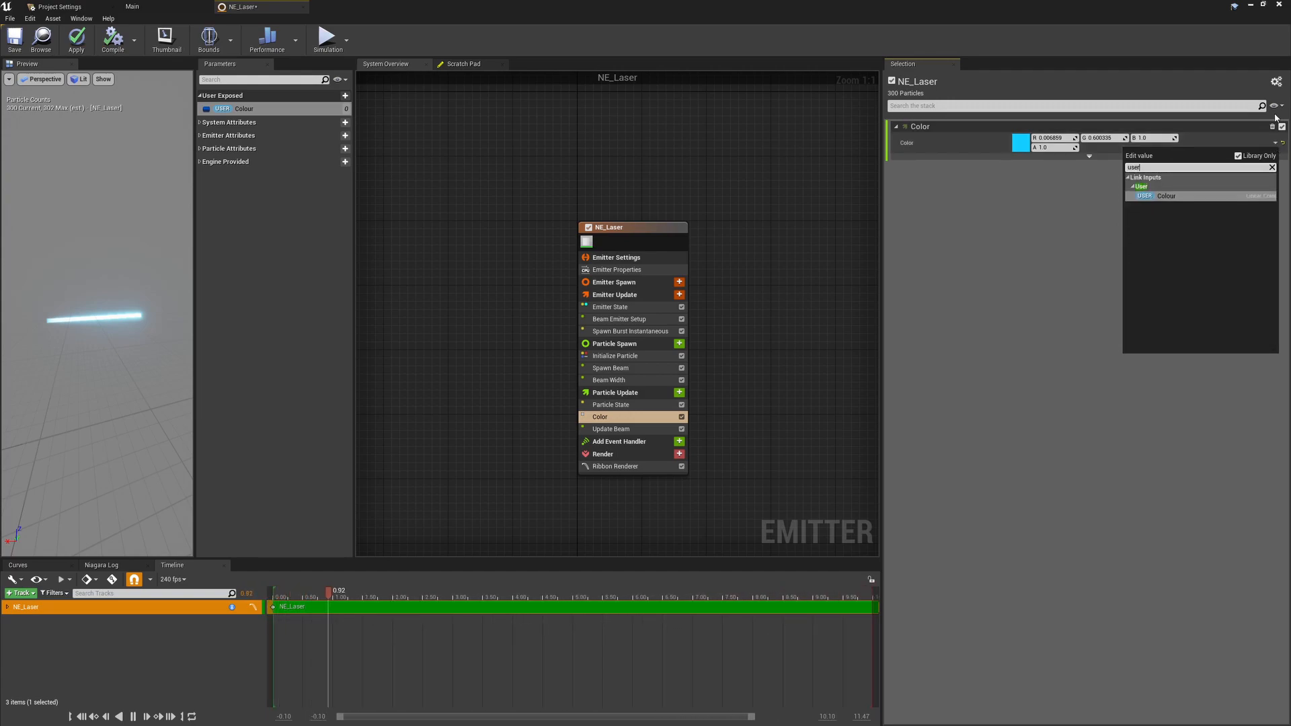
pyautogui.click(1168, 198)
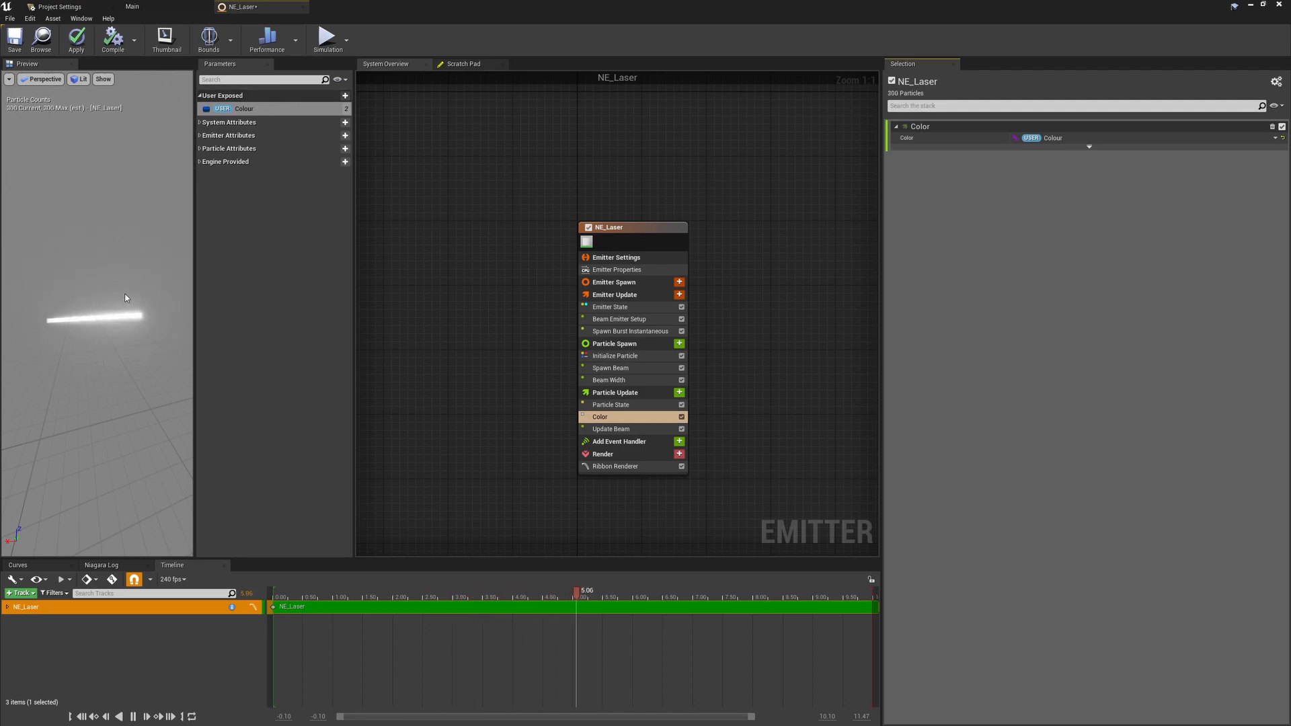
pyautogui.click(259, 109)
pyautogui.moveTo(496, 171); pyautogui.dragTo(530, 163, button='right')
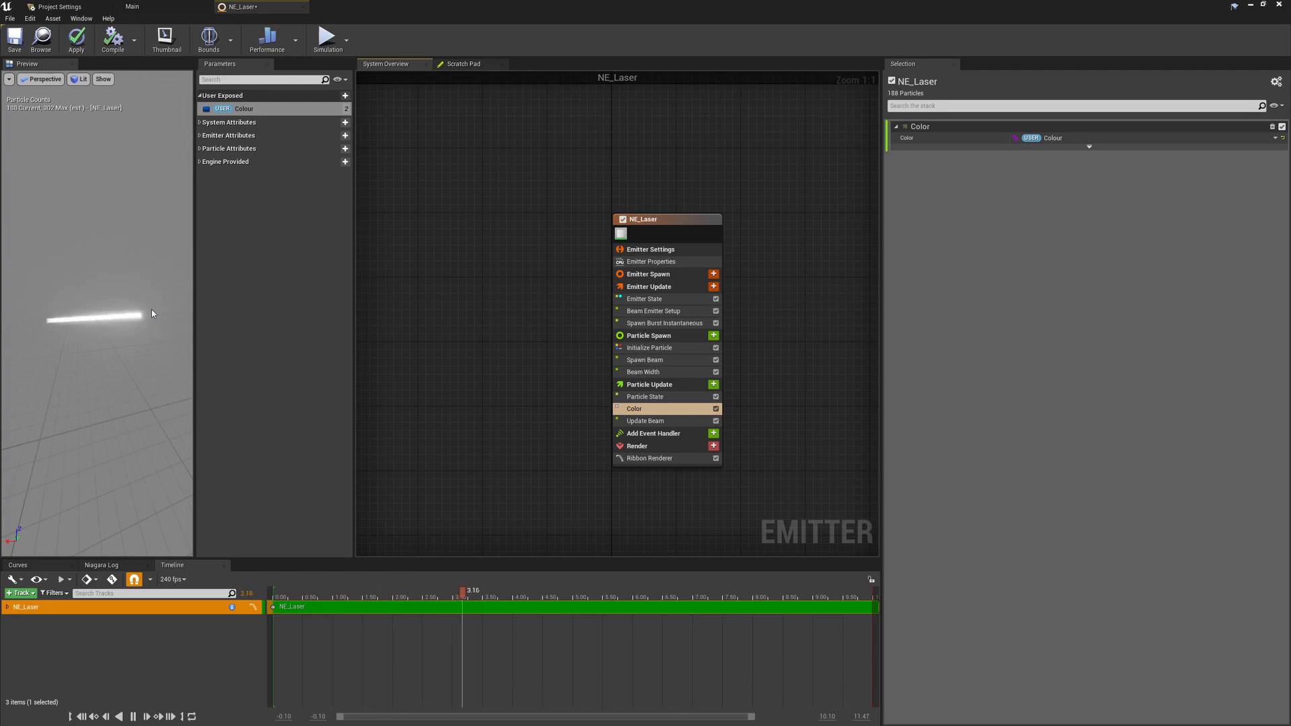
# - Create a User Exposed Vector parameter named LaserEnd
pyautogui.click(345, 96)
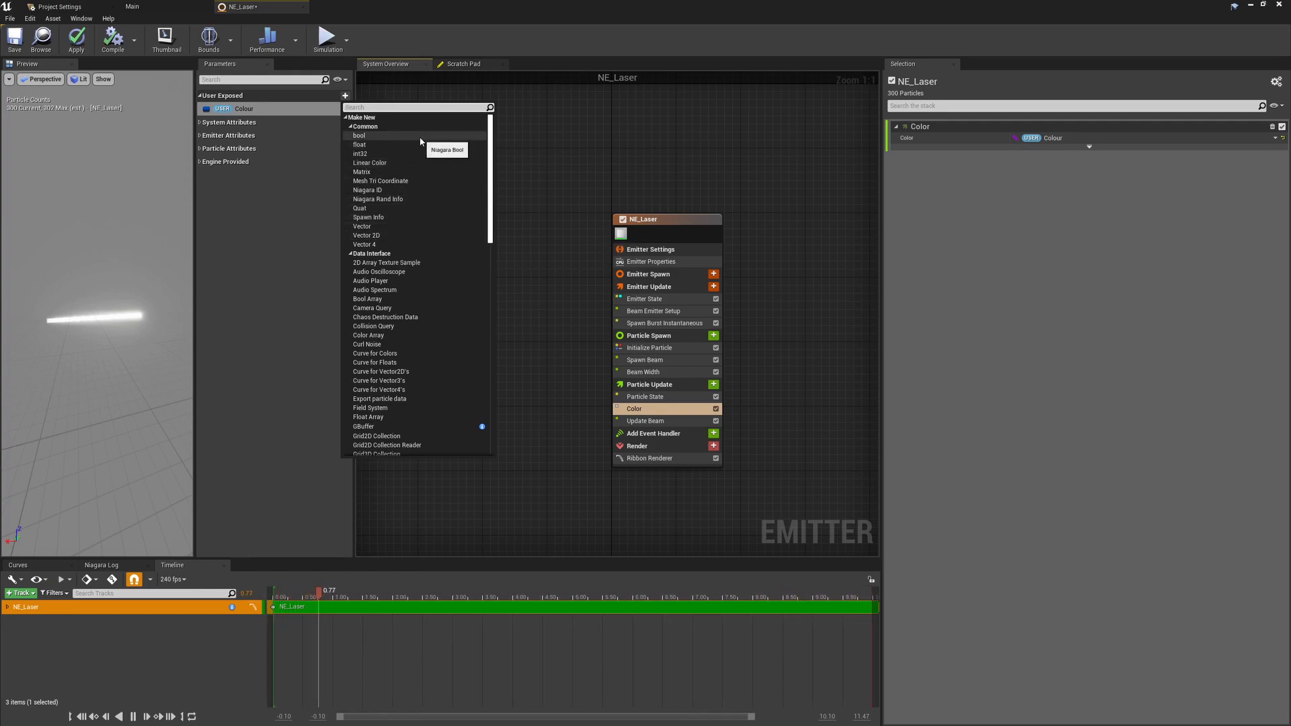
pyautogui.click(363, 226)
pyautogui.write('LaserEnd')
pyautogui.press('Return')
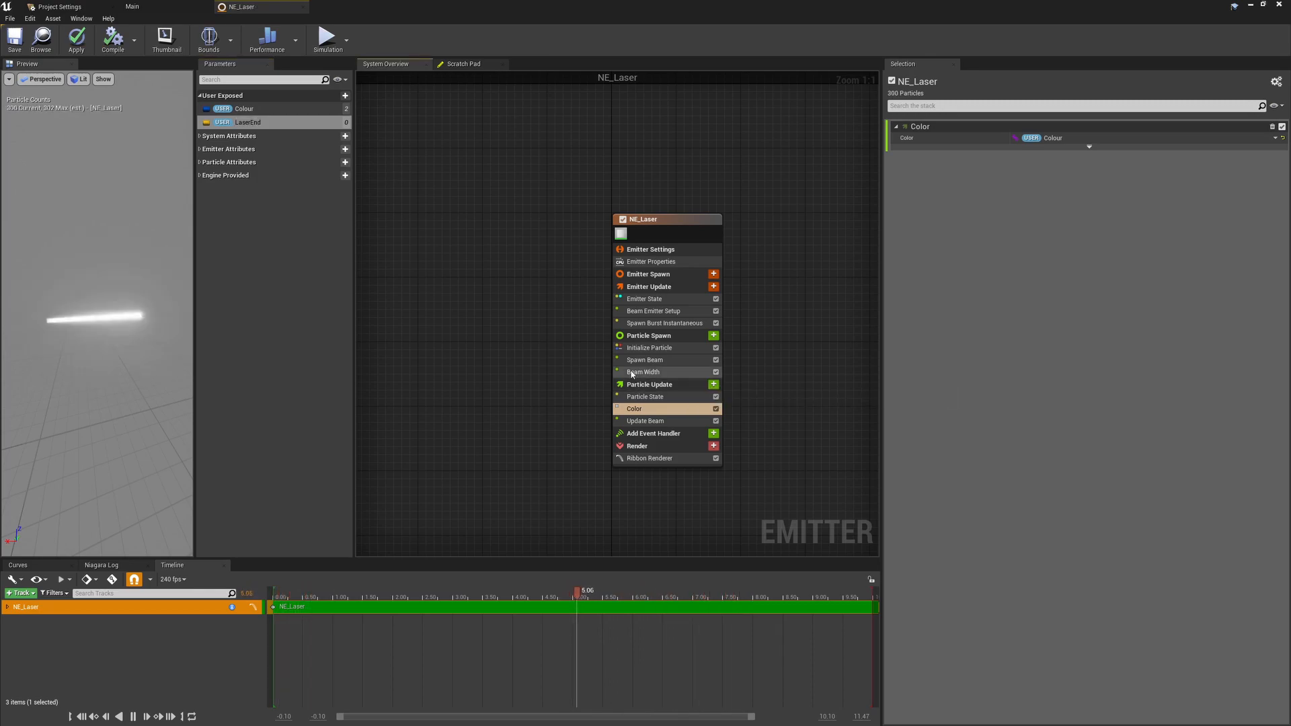
# - Link Beam End in Beam Emitter Setup to the user parameter LaserEnd, and return to the Main level
pyautogui.click(655, 310)
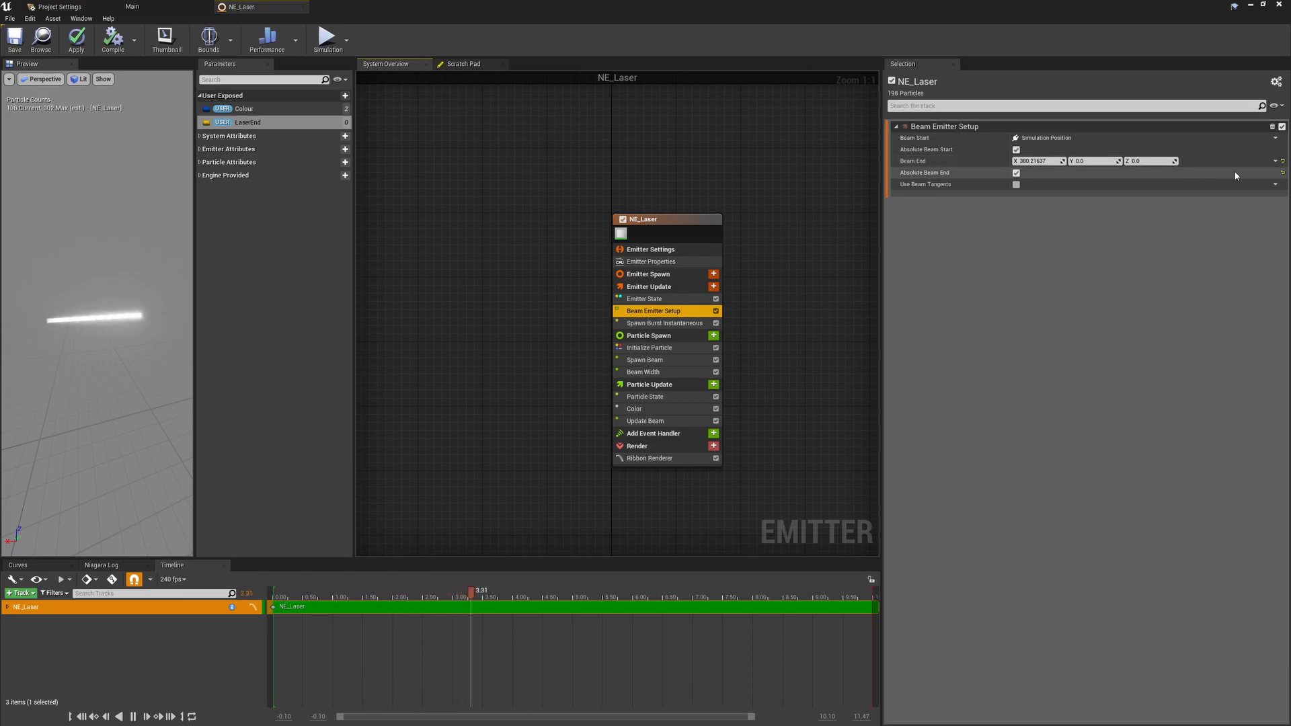
pyautogui.click(1276, 162)
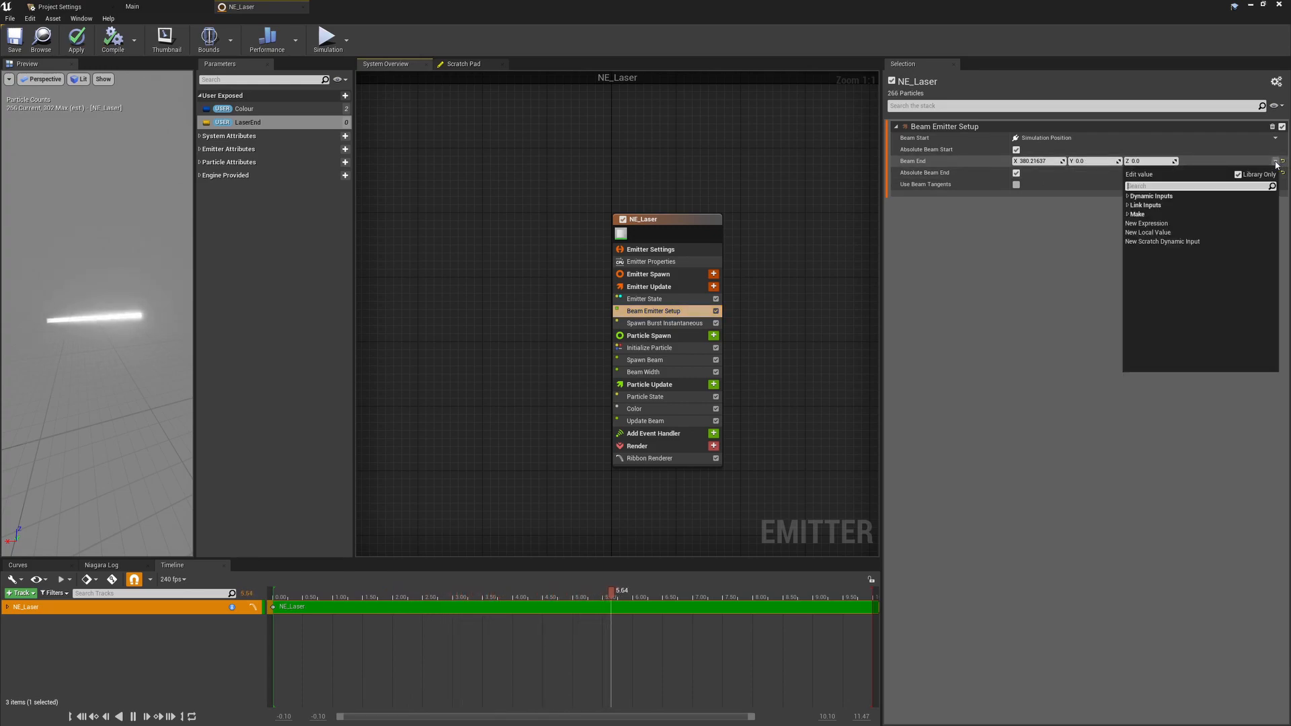
pyautogui.write('user')
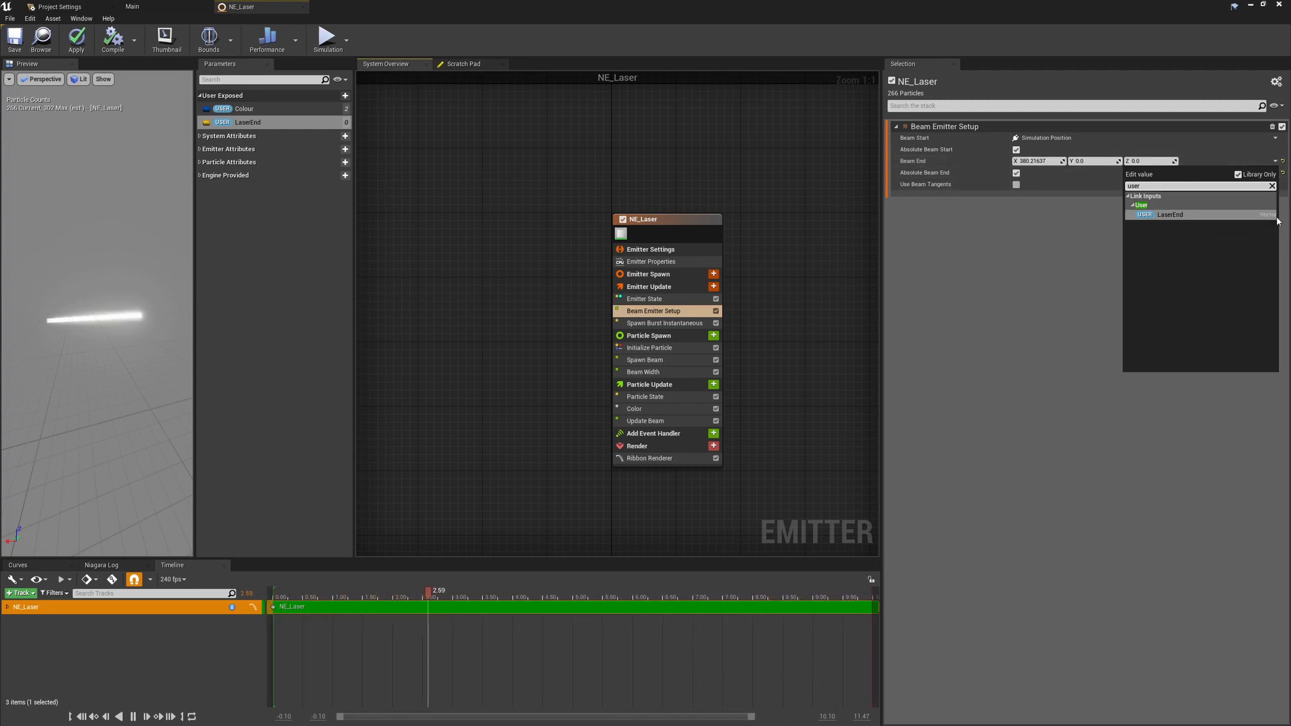
pyautogui.click(1185, 214)
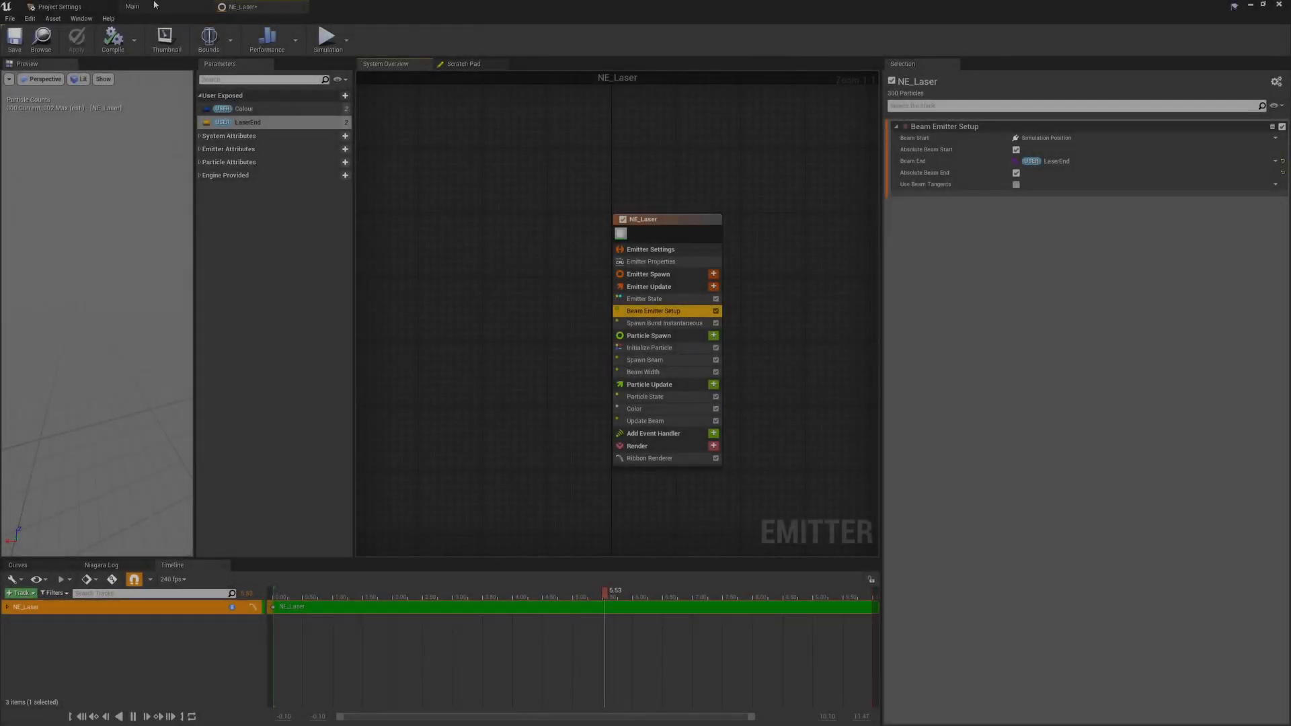
pyautogui.click(154, 6)
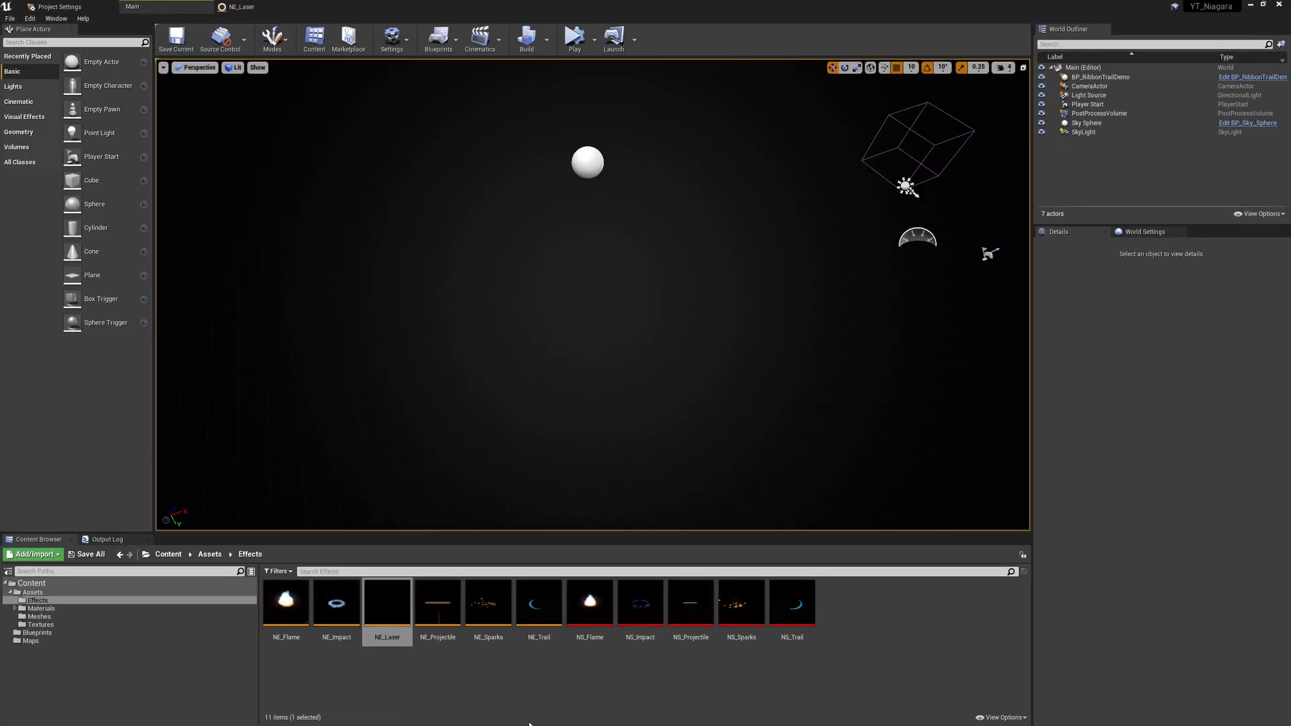
# - Create a Niagara System based on the NE_Laser emitter, name it NS_Laser, and open it for editing
pyautogui.rightClick(393, 602)
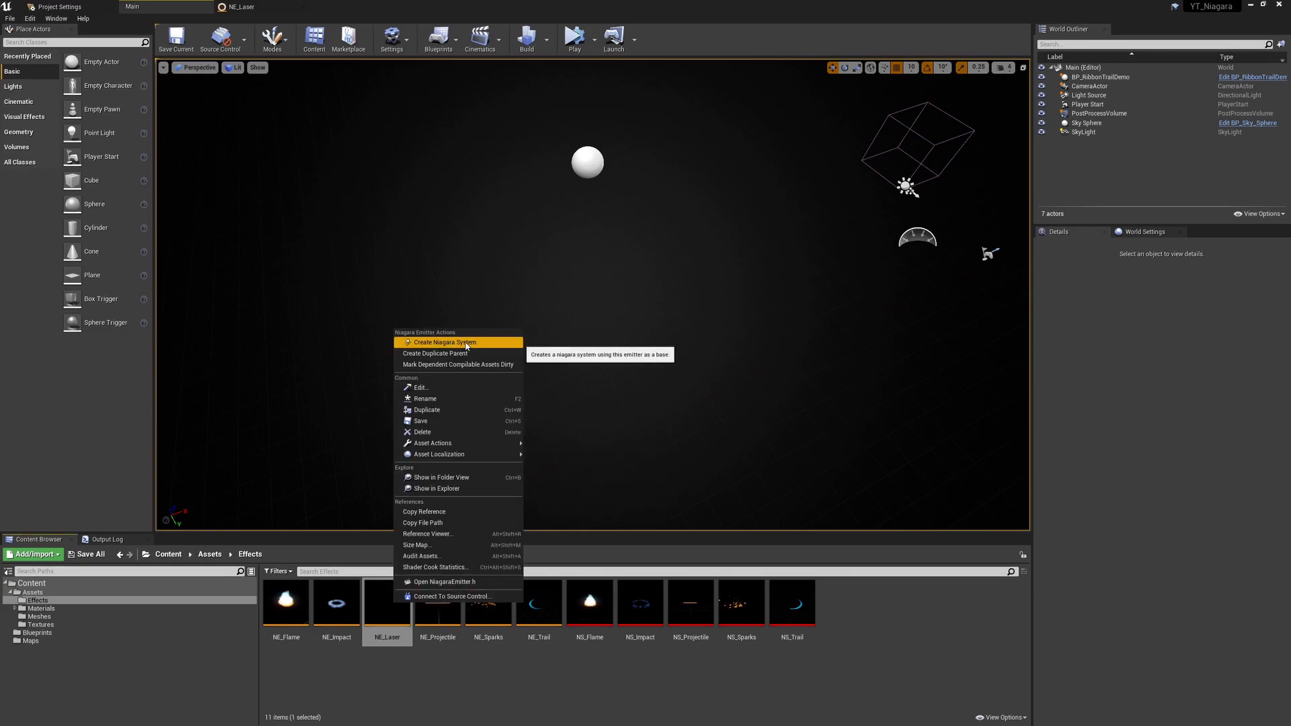
pyautogui.click(466, 345)
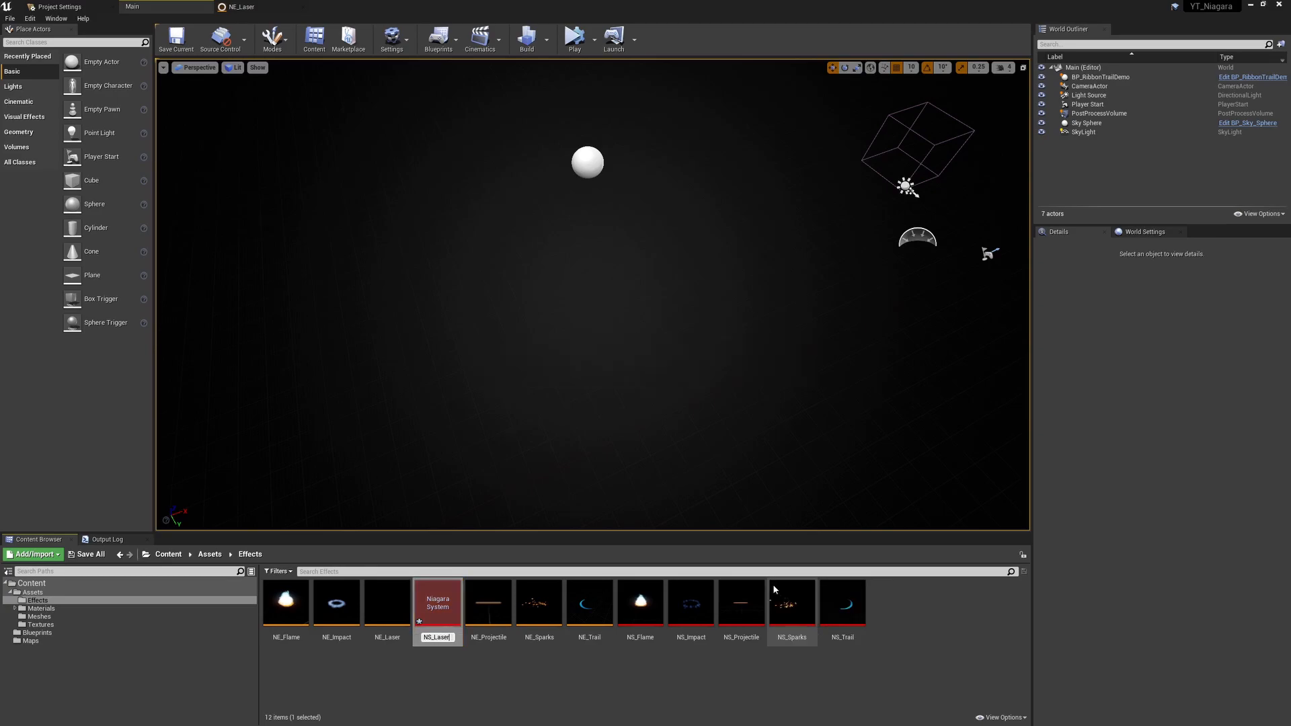
pyautogui.write('NS_Laser')
pyautogui.press('Return')
pyautogui.doubleClick(692, 602)
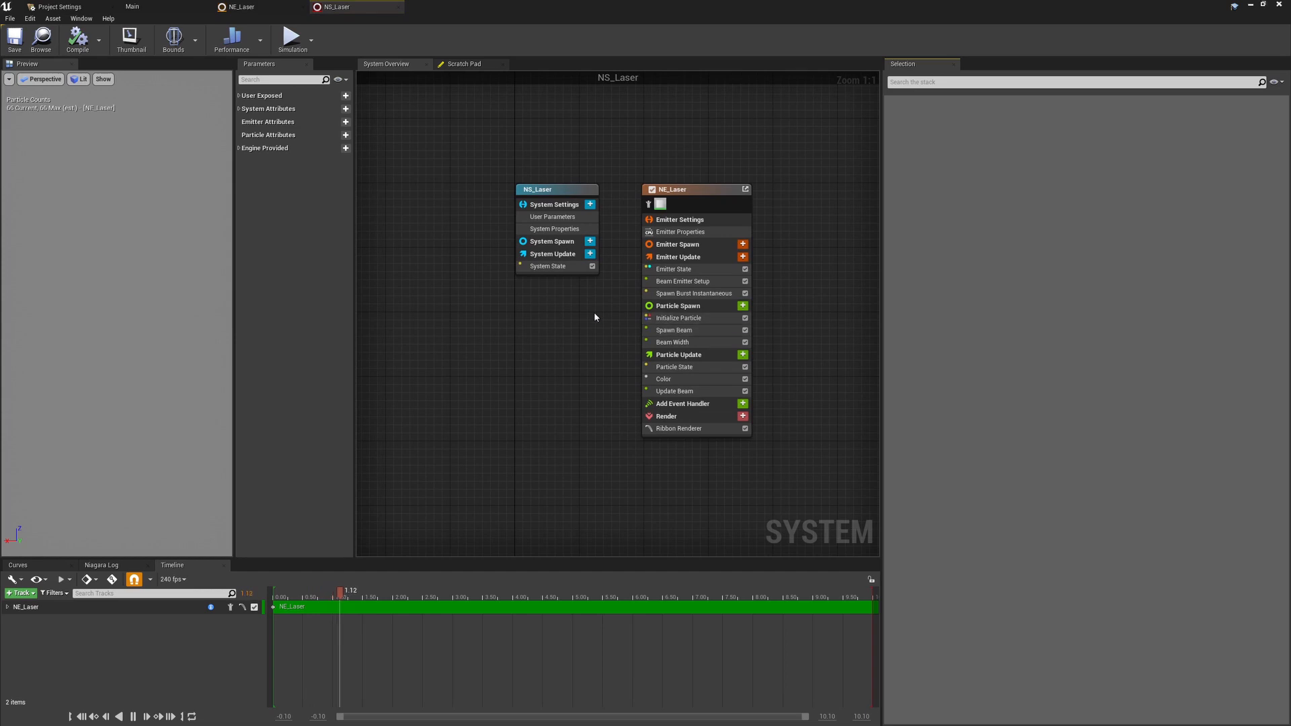
# - Try a LaserEnd X of about 319 and a red Colour in NS_Laser's user parameters, and undo the changes
pyautogui.click(561, 204)
pyautogui.click(538, 193)
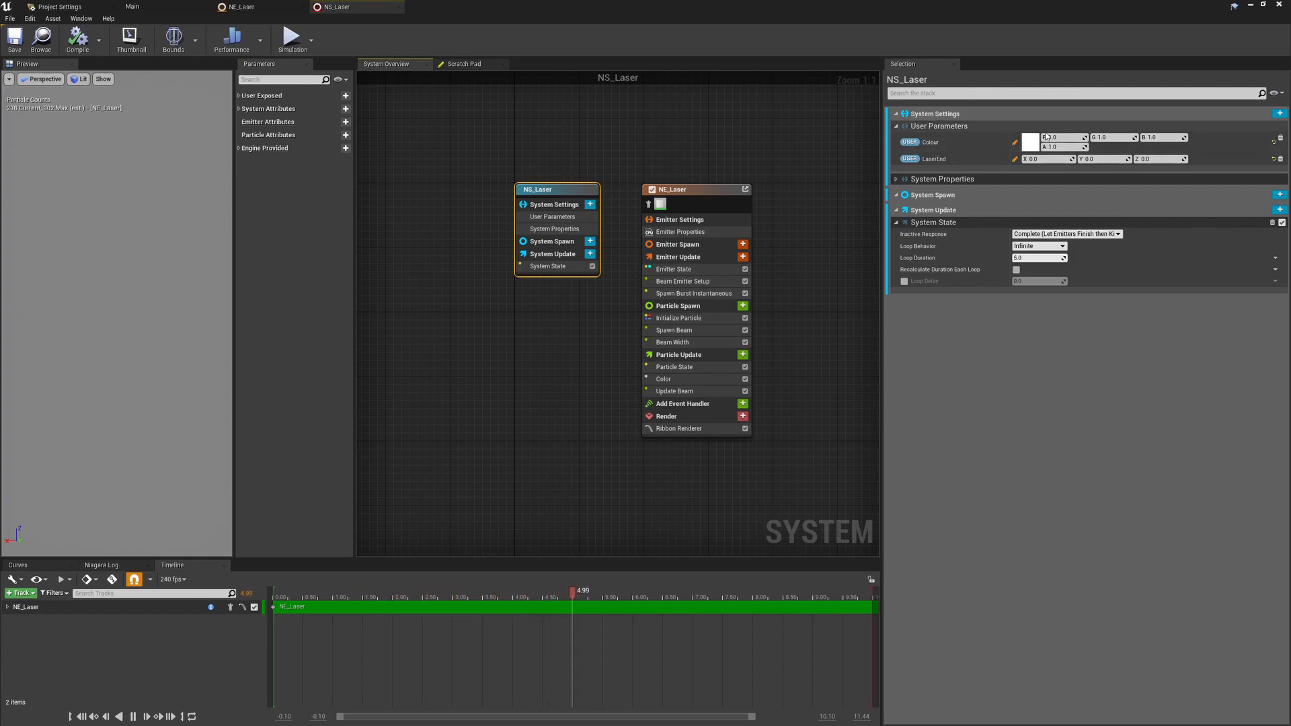
pyautogui.moveTo(1041, 160); pyautogui.dragTo(1251, 160)
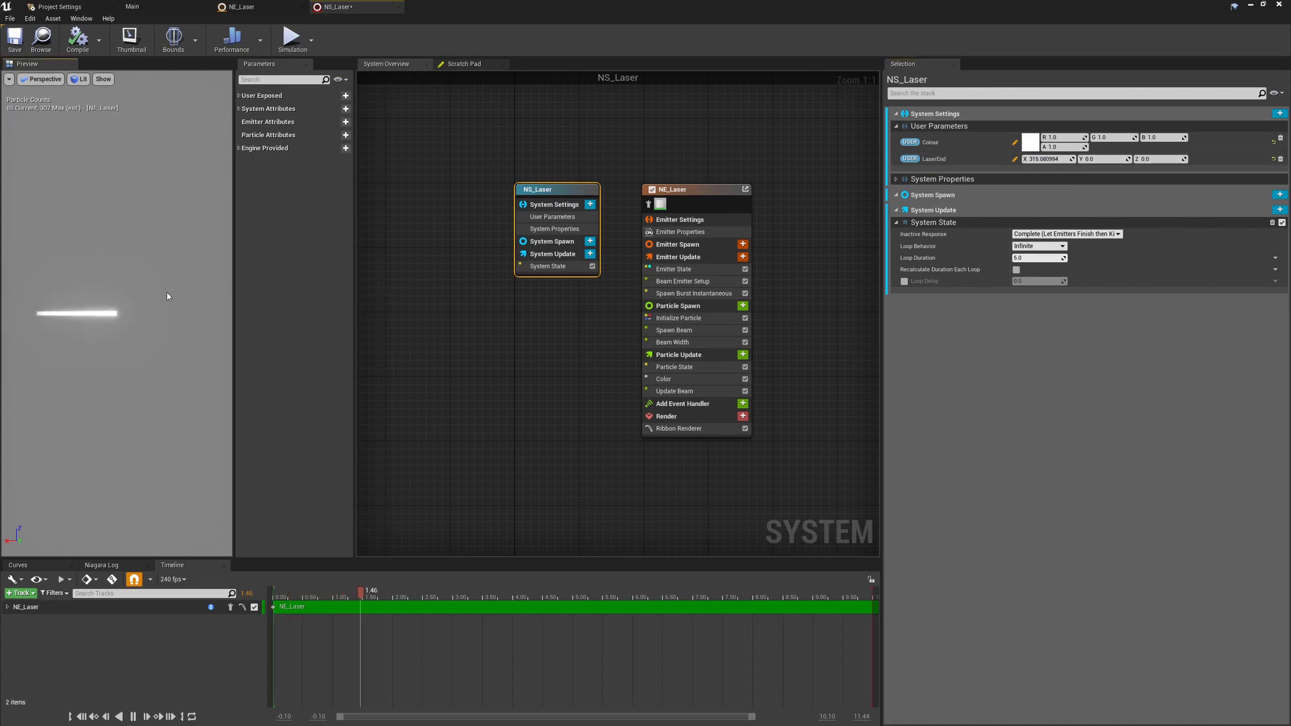
pyautogui.click(1031, 142)
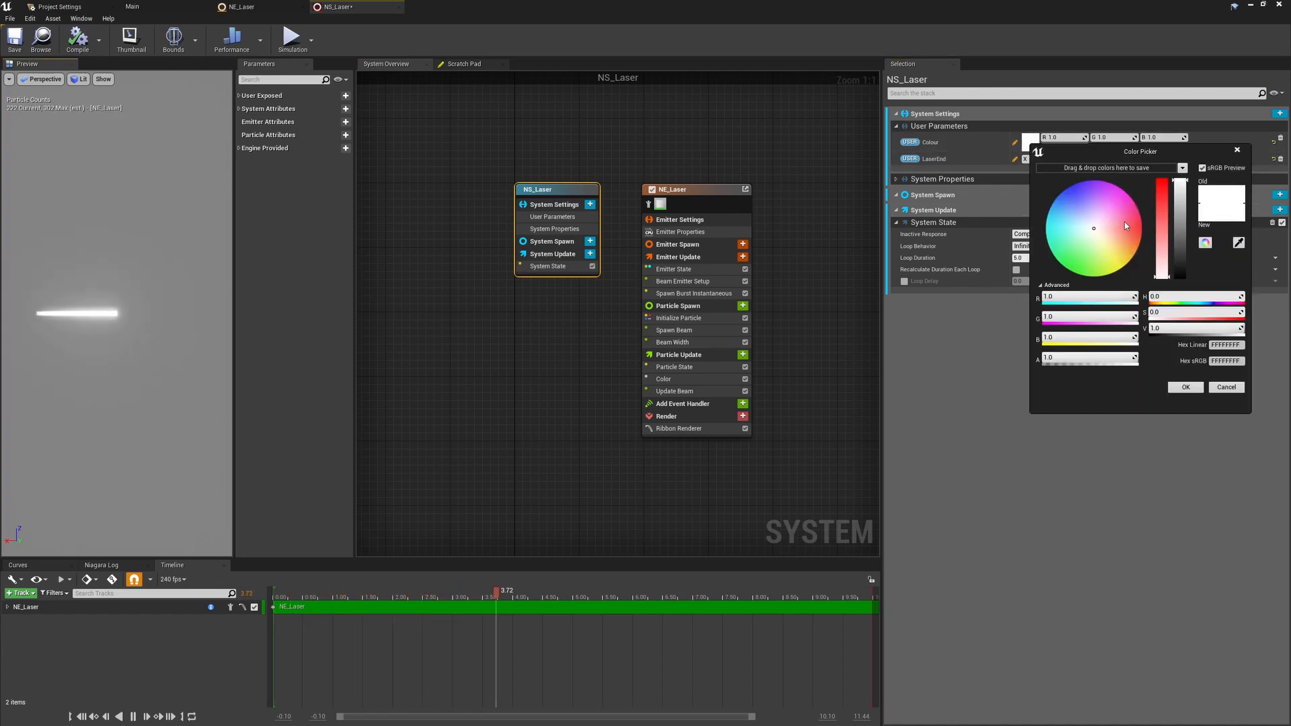
pyautogui.click(1142, 226)
pyautogui.click(1186, 388)
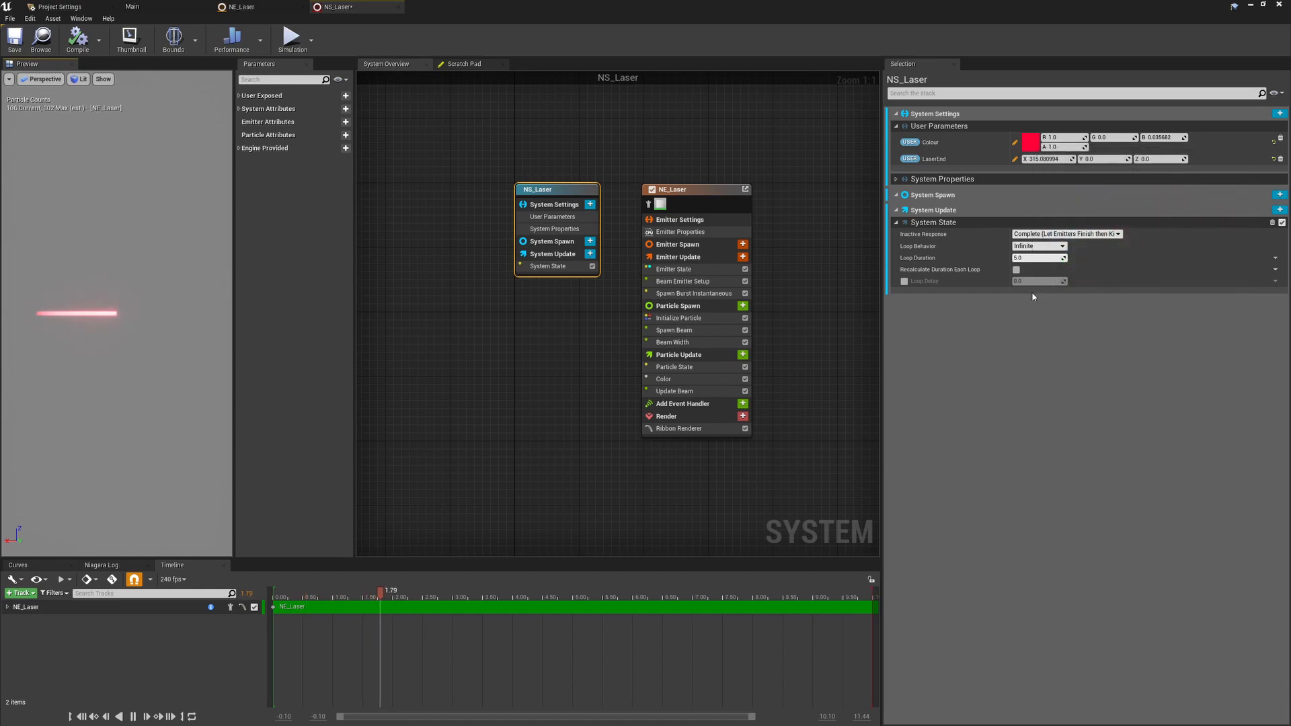
pyautogui.hotkey('ctrl', 'z')
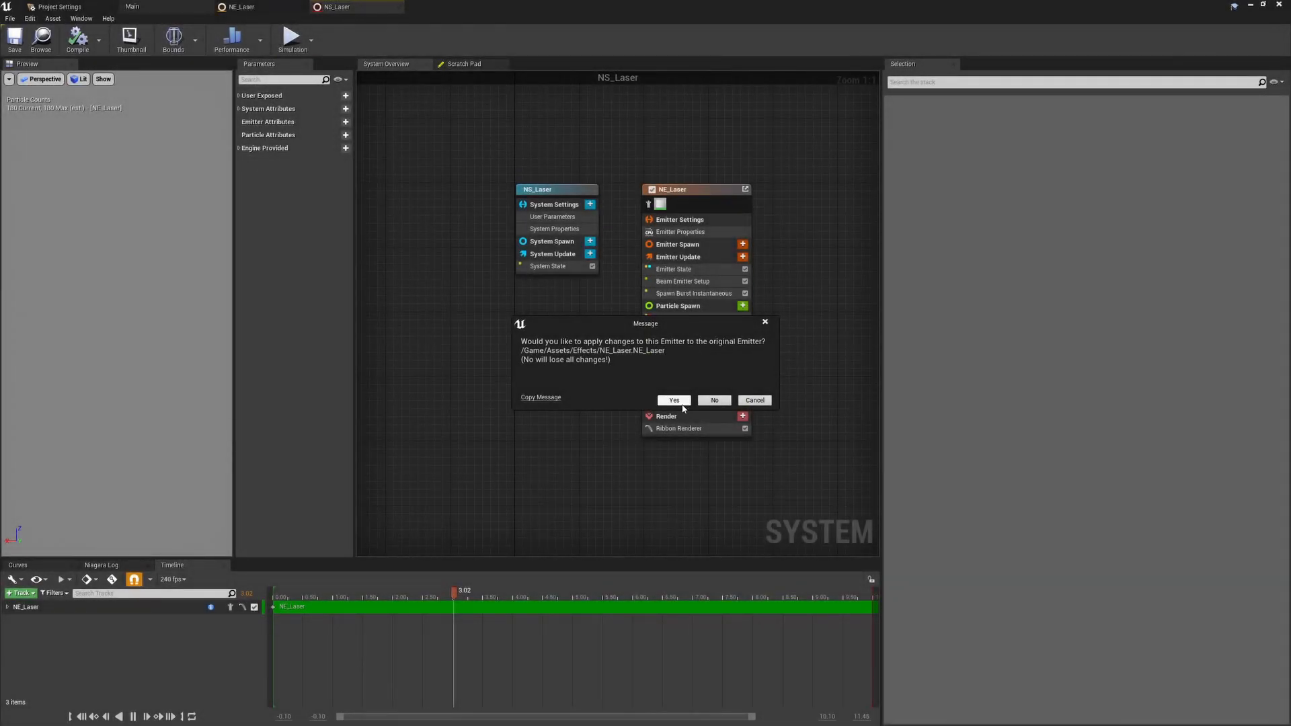
# - Apply the pending changes to the original NE_Laser emitter and close the open Niagara editors beside the Main level
pyautogui.click(674, 400)
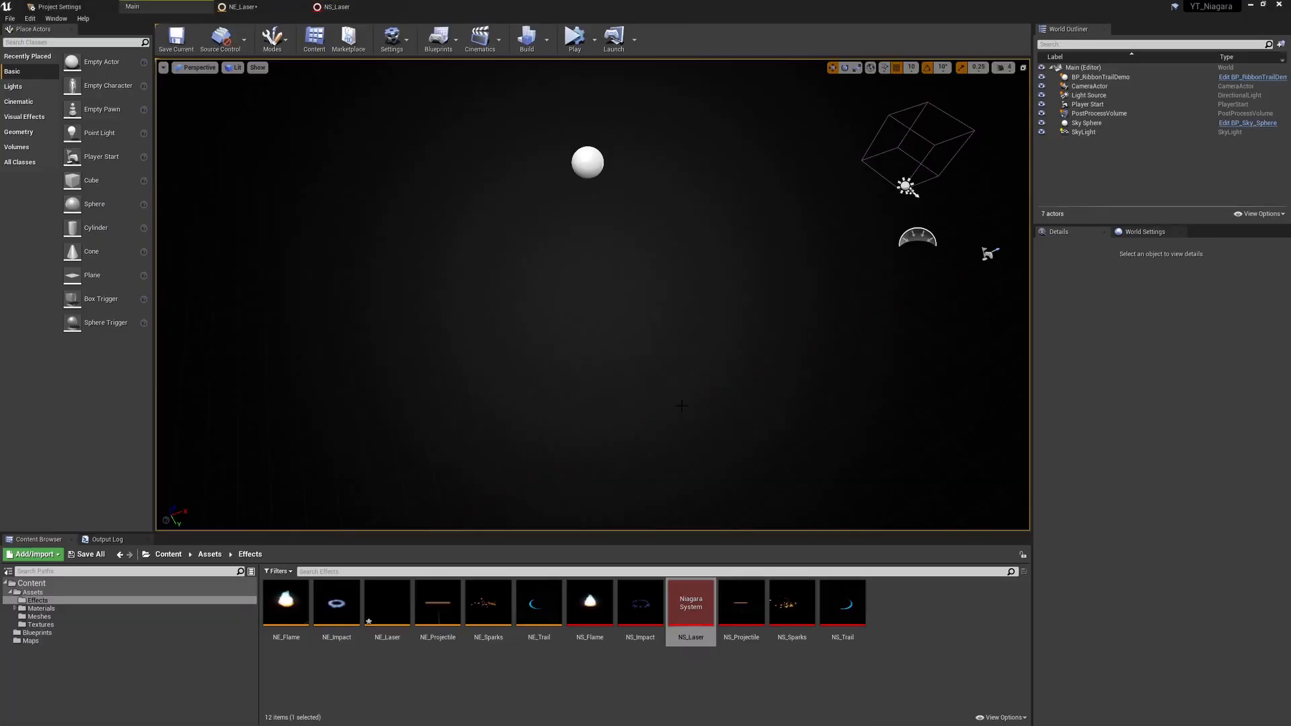
pyautogui.rightClick(176, 5)
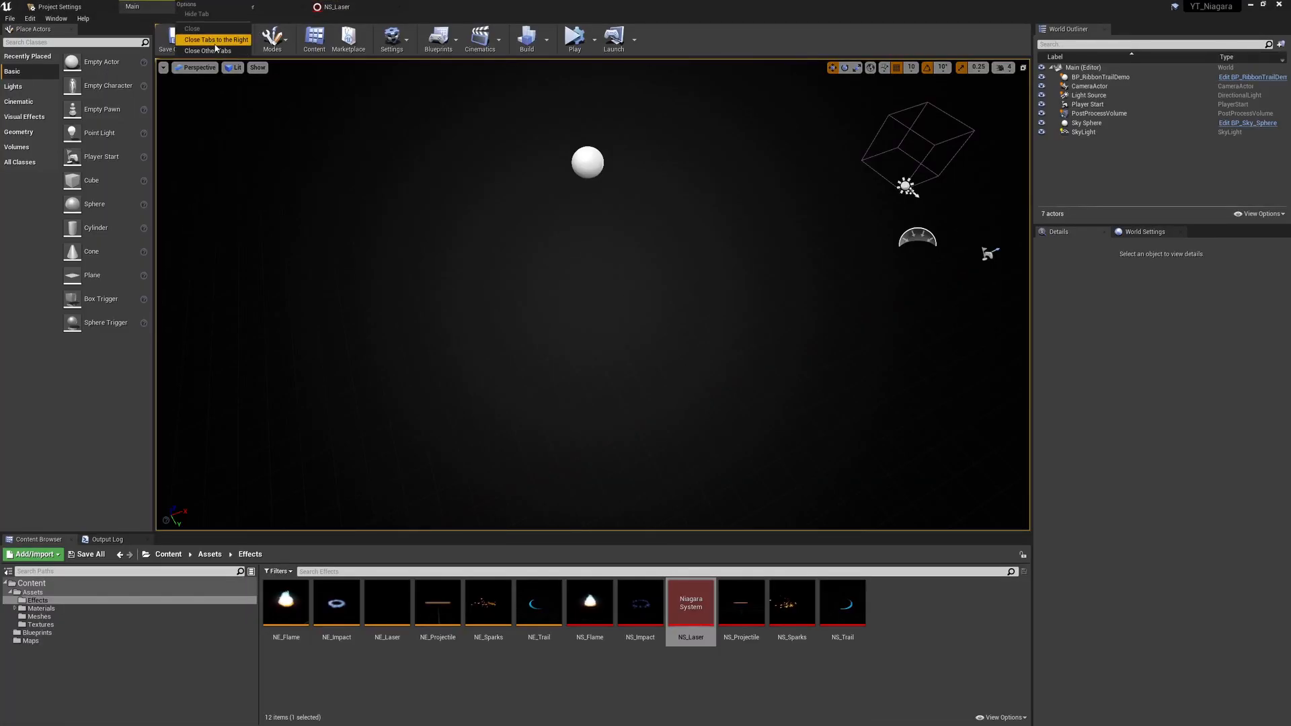
pyautogui.click(217, 42)
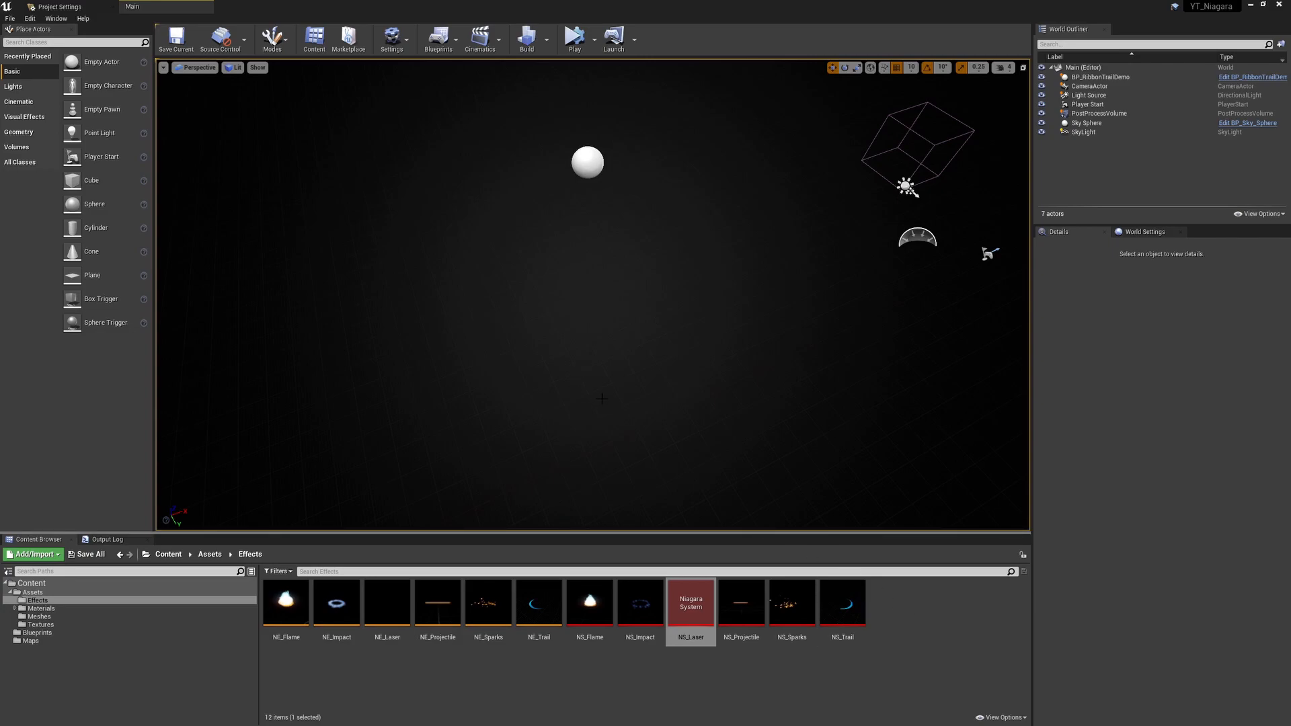
# - Create a Niagara Emitter from the Omnidirectional Burst template in the Effects folder, name it NE_LaserImpact, and open it
pyautogui.rightClick(913, 600)
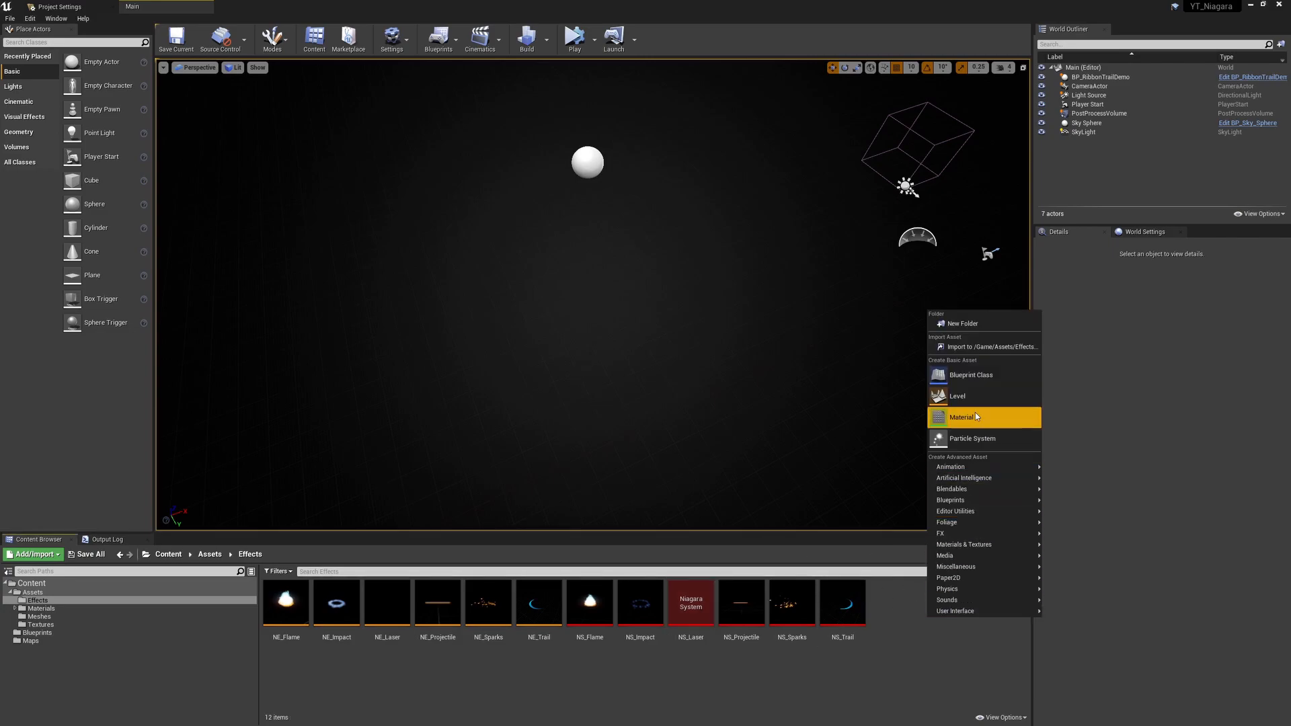
pyautogui.moveTo(986, 538)
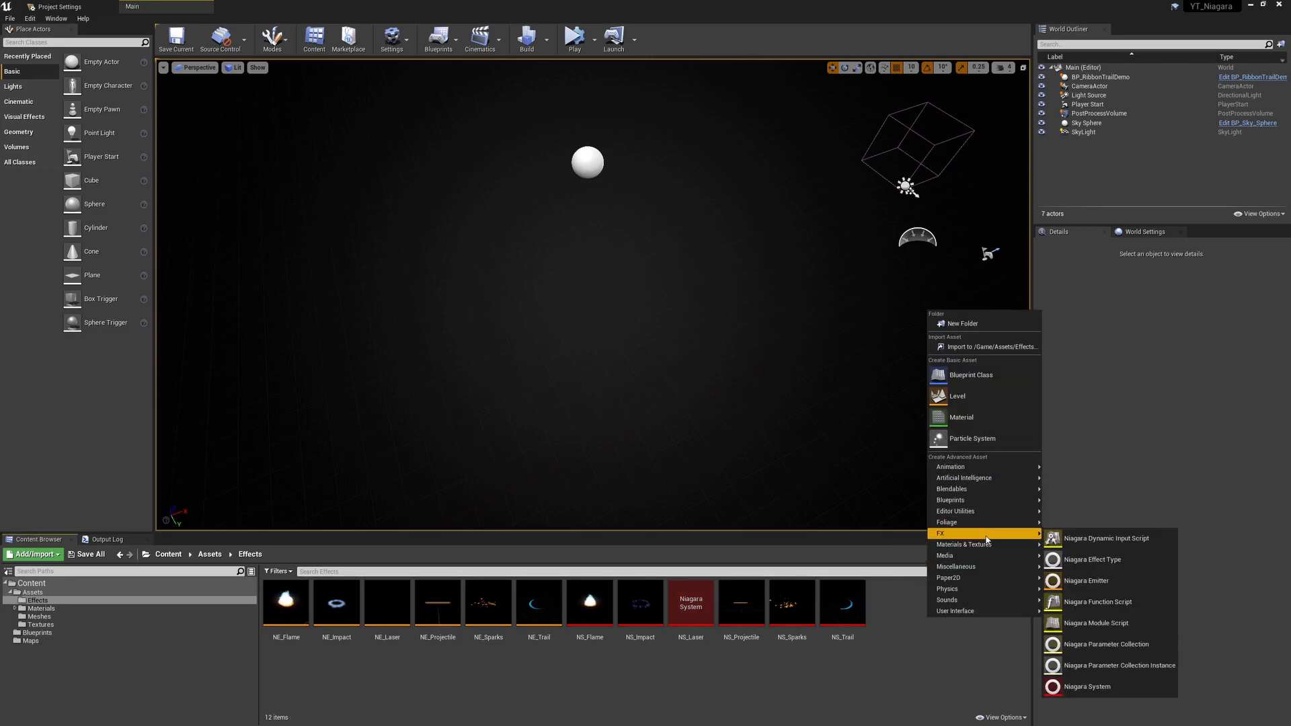
pyautogui.click(1090, 581)
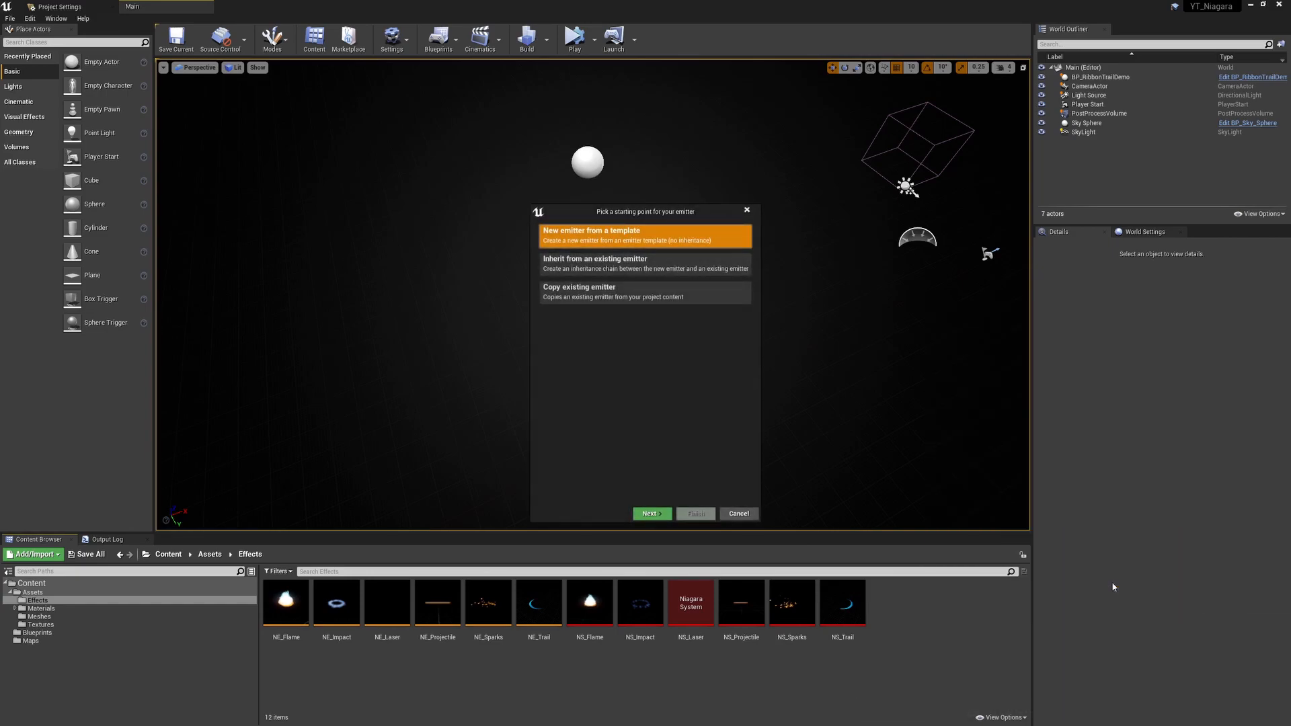
pyautogui.click(652, 513)
pyautogui.scroll(-3, 673, 404)
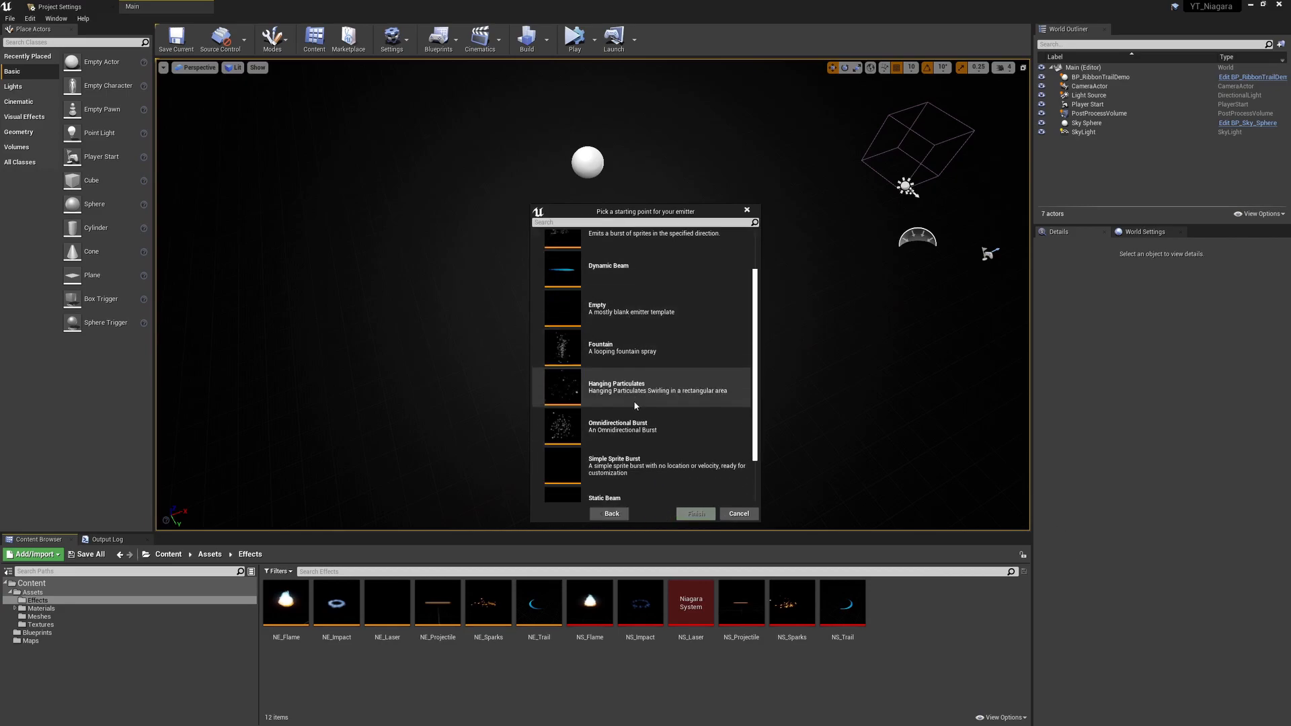
pyautogui.scroll(2, 645, 447)
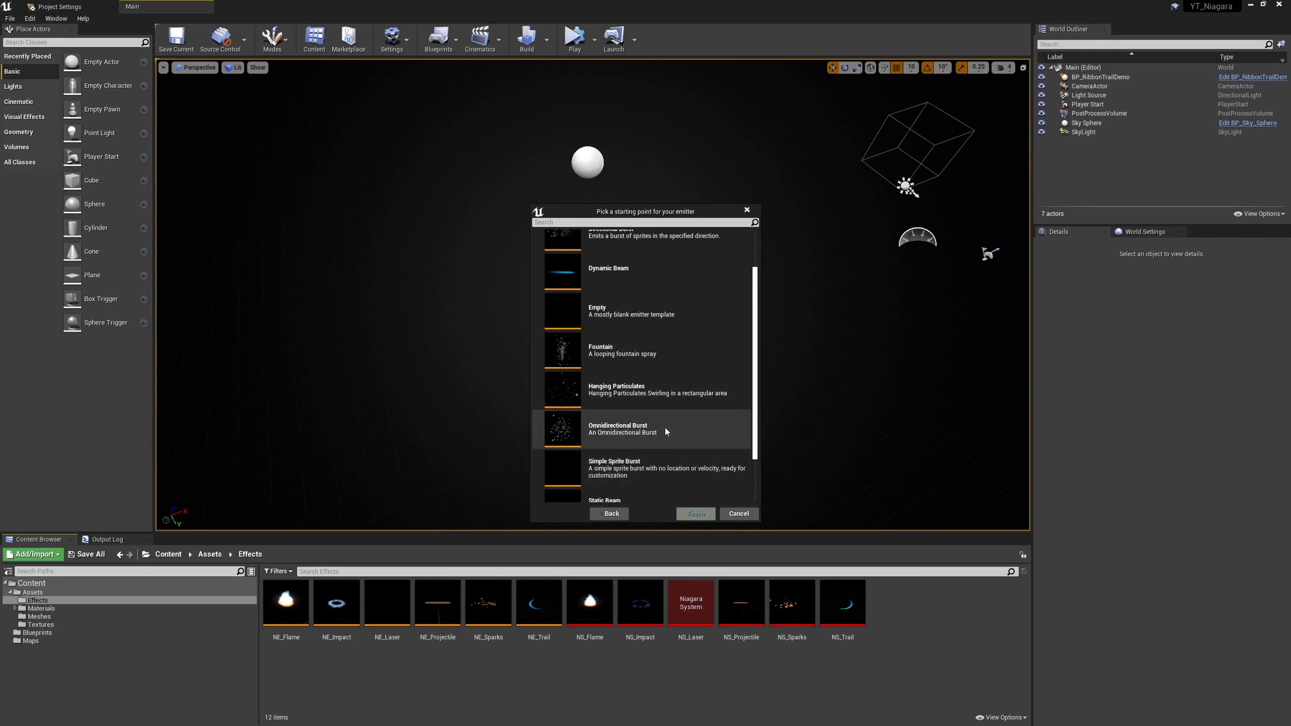
pyautogui.click(609, 429)
pyautogui.click(696, 513)
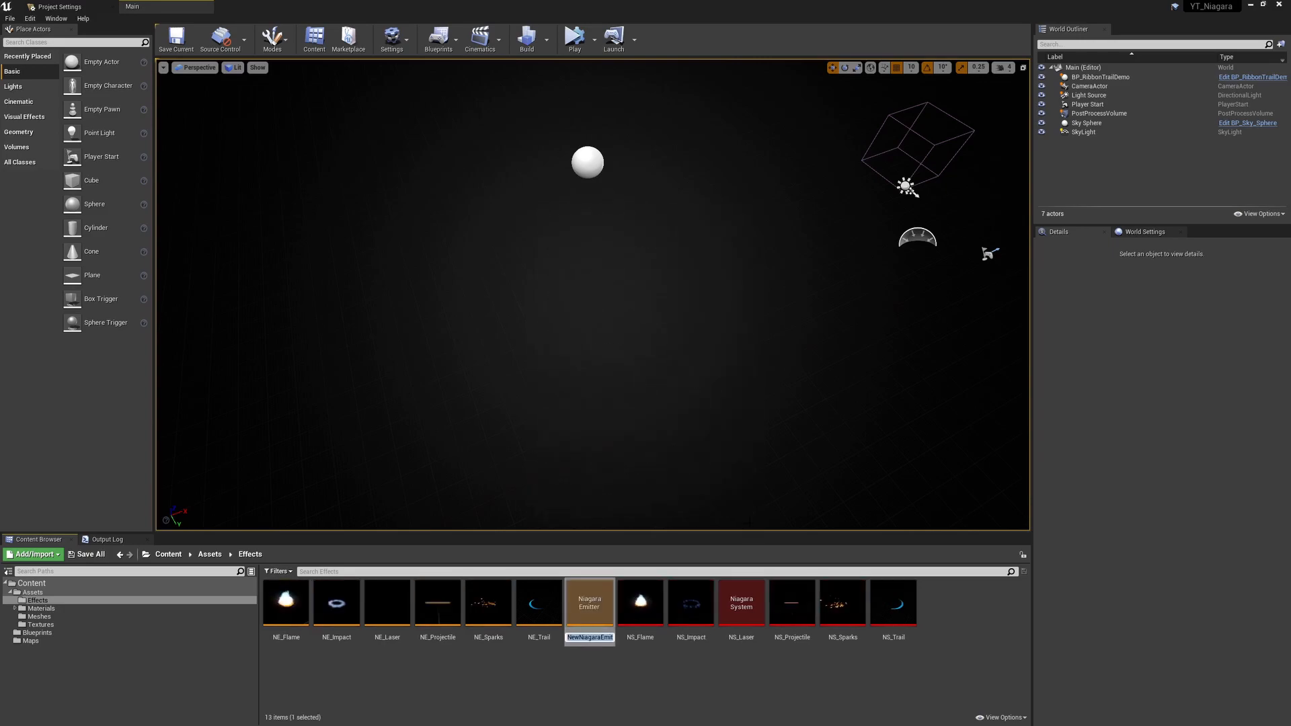
pyautogui.write('NE_LaserIm')
pyautogui.press('Return')
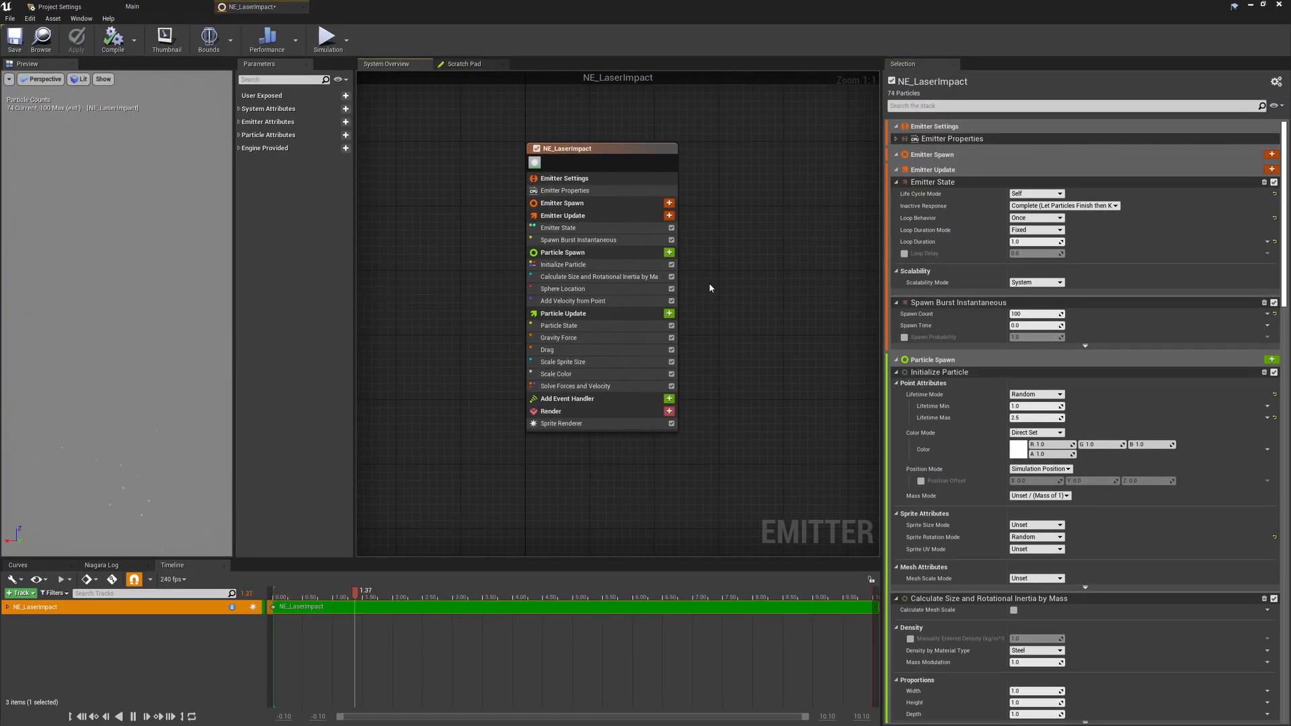
# - In Emitter Update, set Loop Behavior to Infinite with Loop Duration 0.0, and set the burst Spawn Count to 10
pyautogui.click(561, 424)
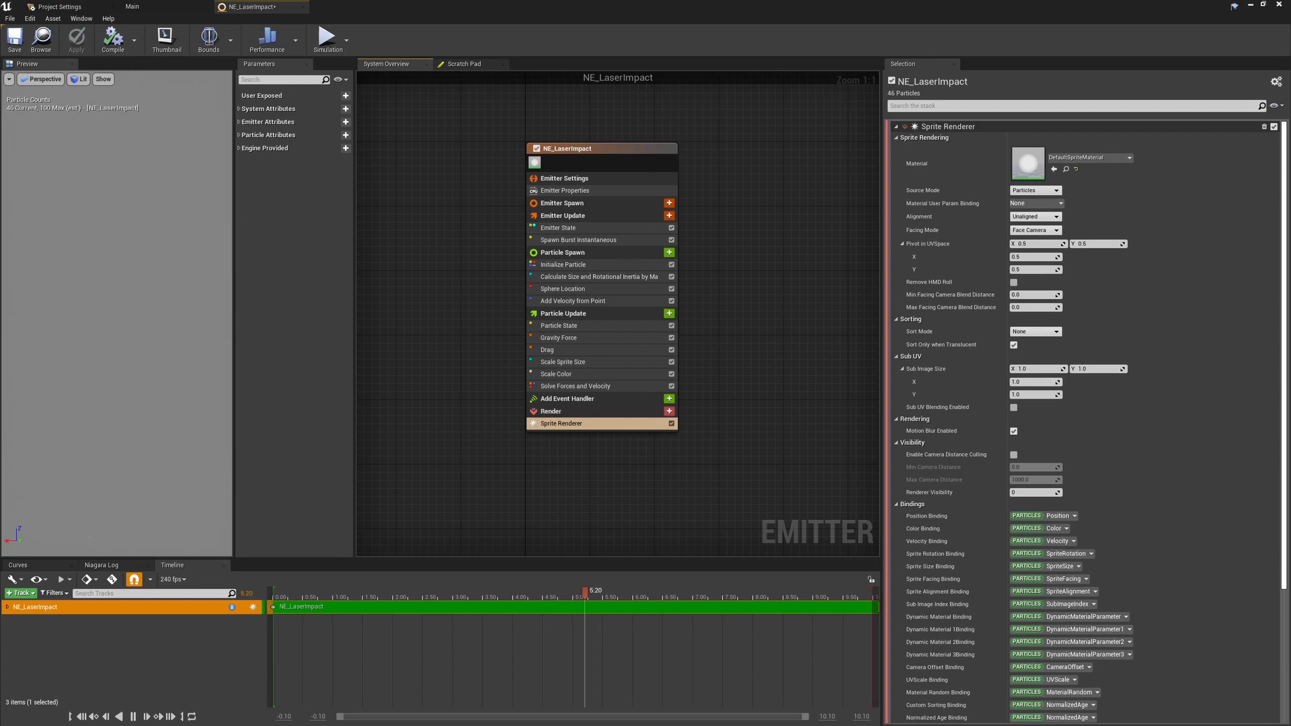
pyautogui.click(673, 178)
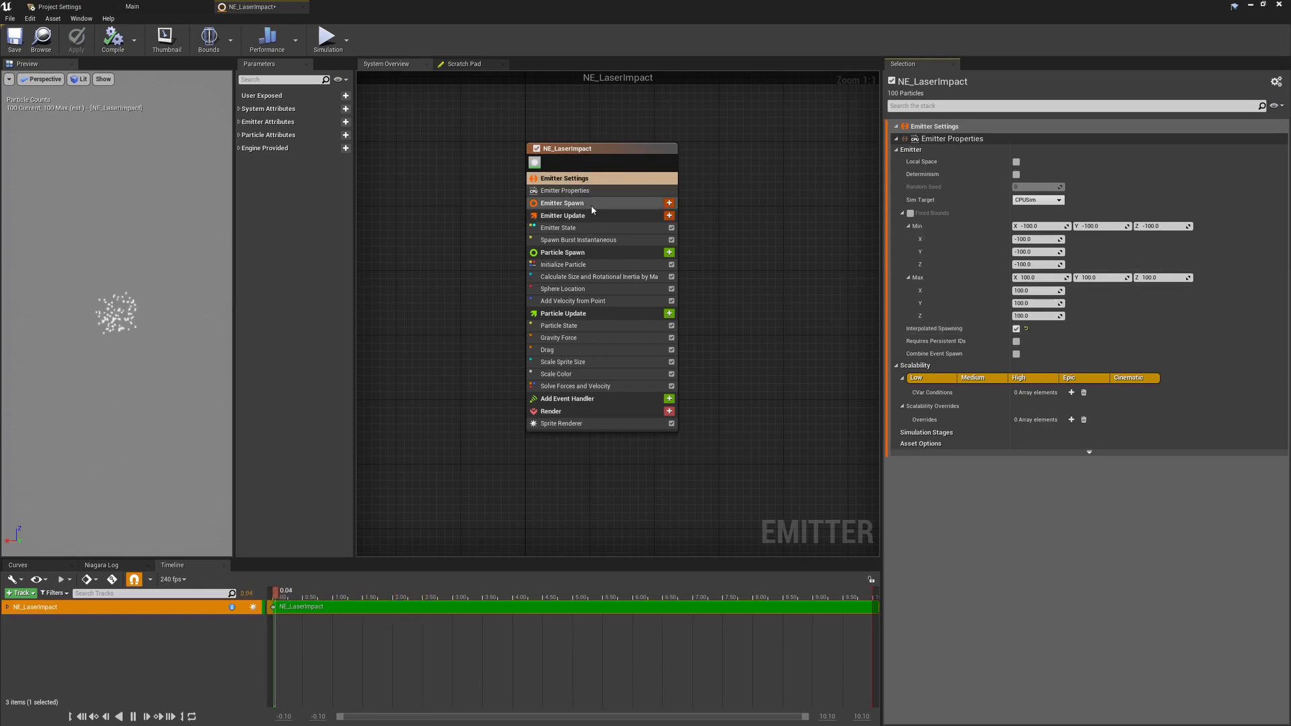
pyautogui.click(572, 215)
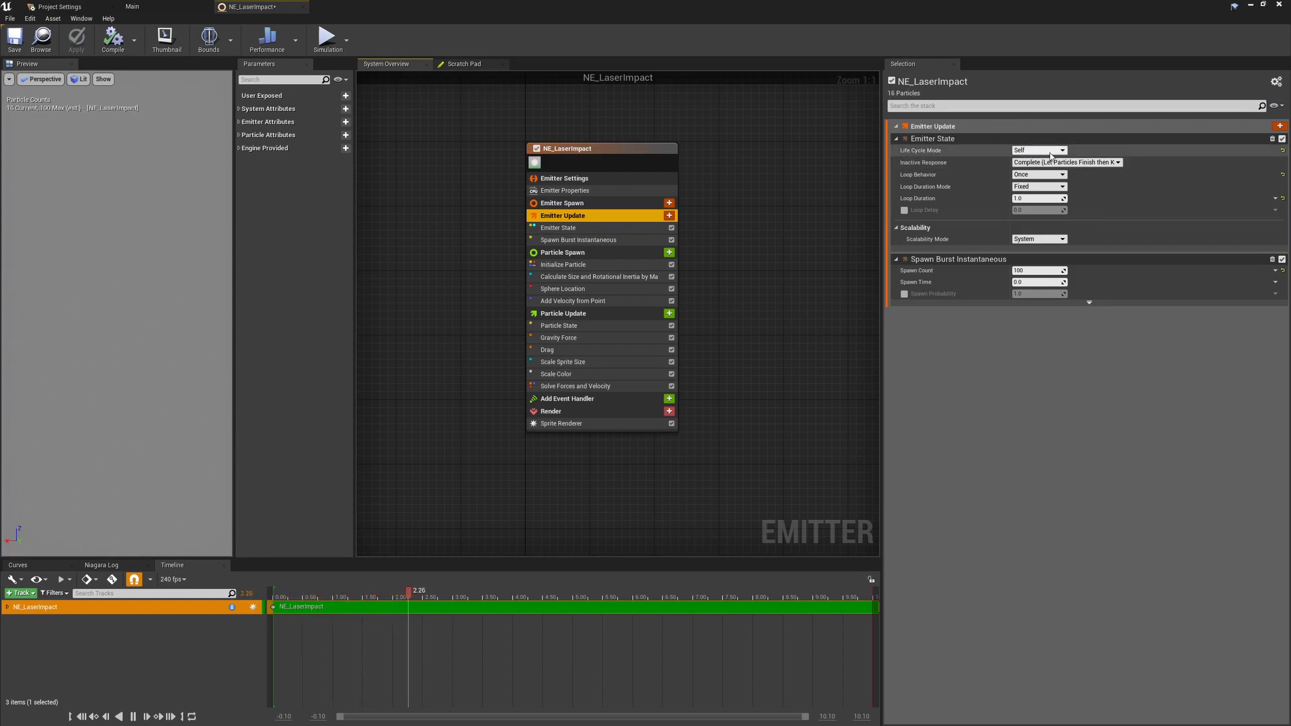
pyautogui.click(1039, 174)
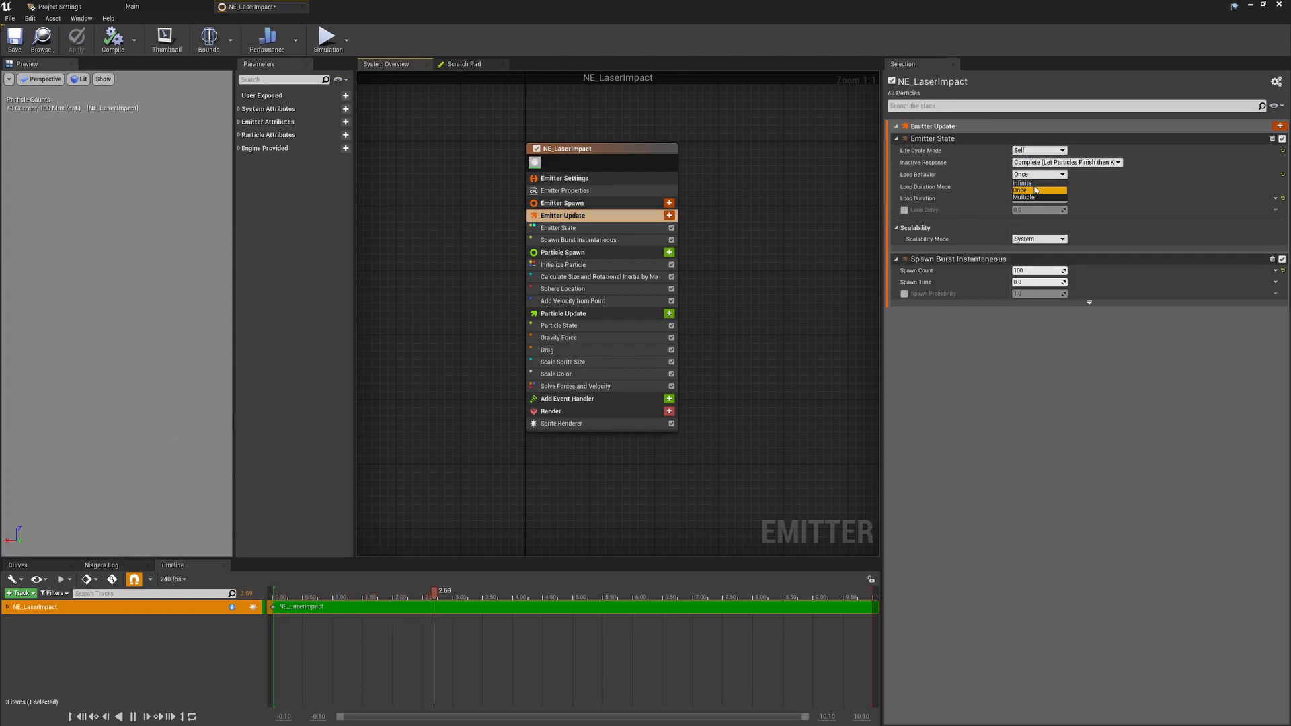
pyautogui.click(1039, 195)
pyautogui.click(1050, 187)
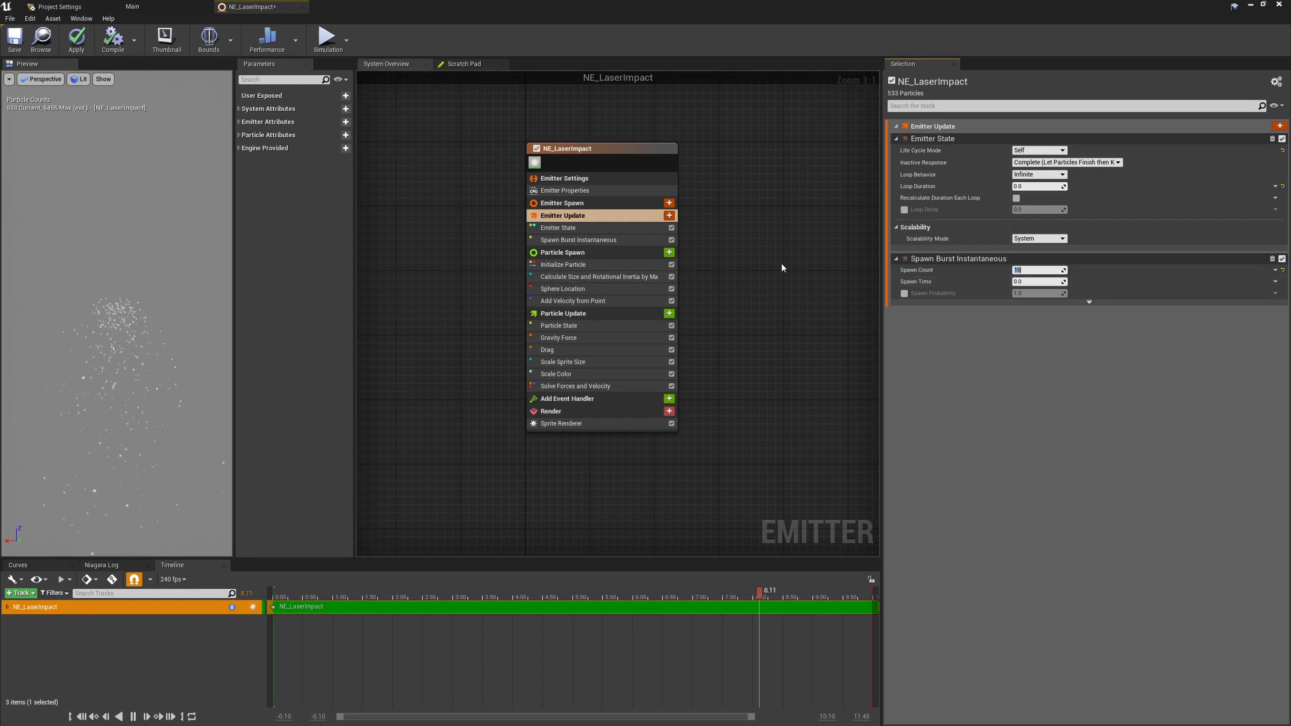
# - Delete the Calculate Size and Rotational Inertia by Mass, Sphere Location and Add Velocity from Point modules from Particle Spawn
pyautogui.click(583, 254)
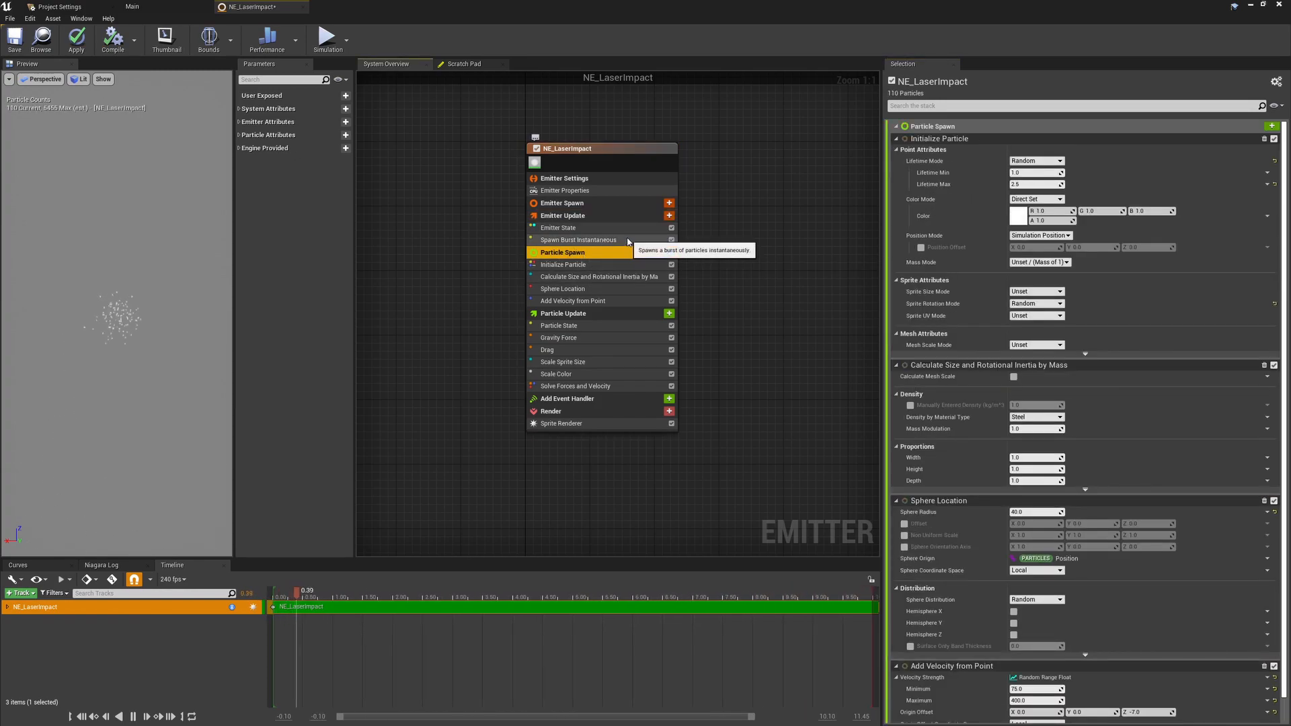
pyautogui.click(588, 276)
pyautogui.keyDown('shift'); pyautogui.click(588, 300); pyautogui.keyUp('shift')
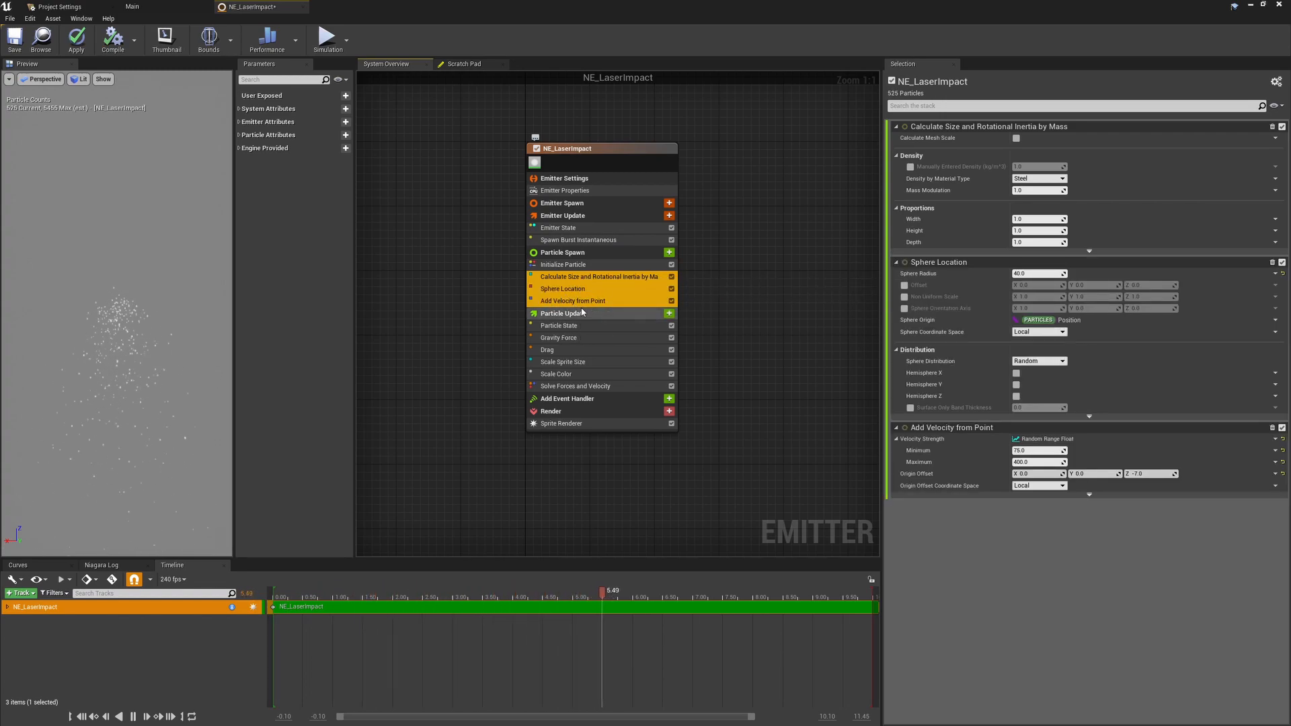
pyautogui.press('Delete')
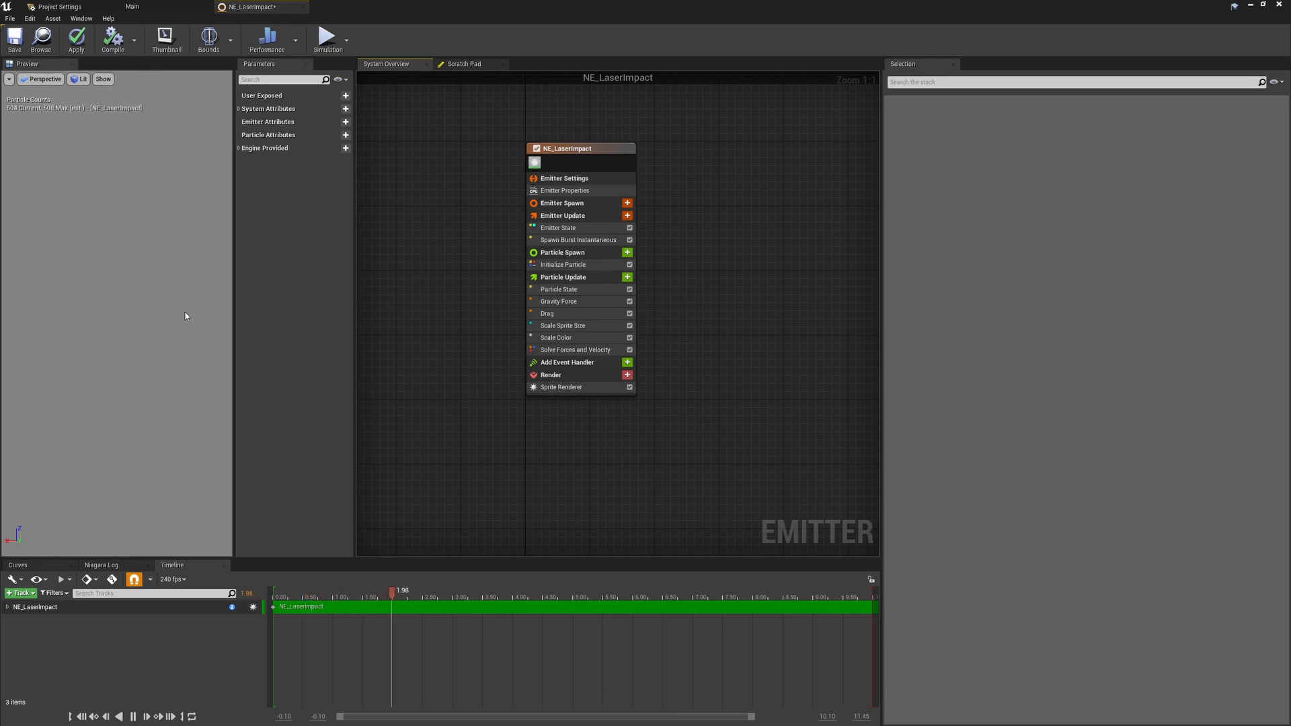
# - Delete the Gravity Force, Drag, Scale Color and Solve Forces and Velocity modules from Particle Update
pyautogui.click(563, 265)
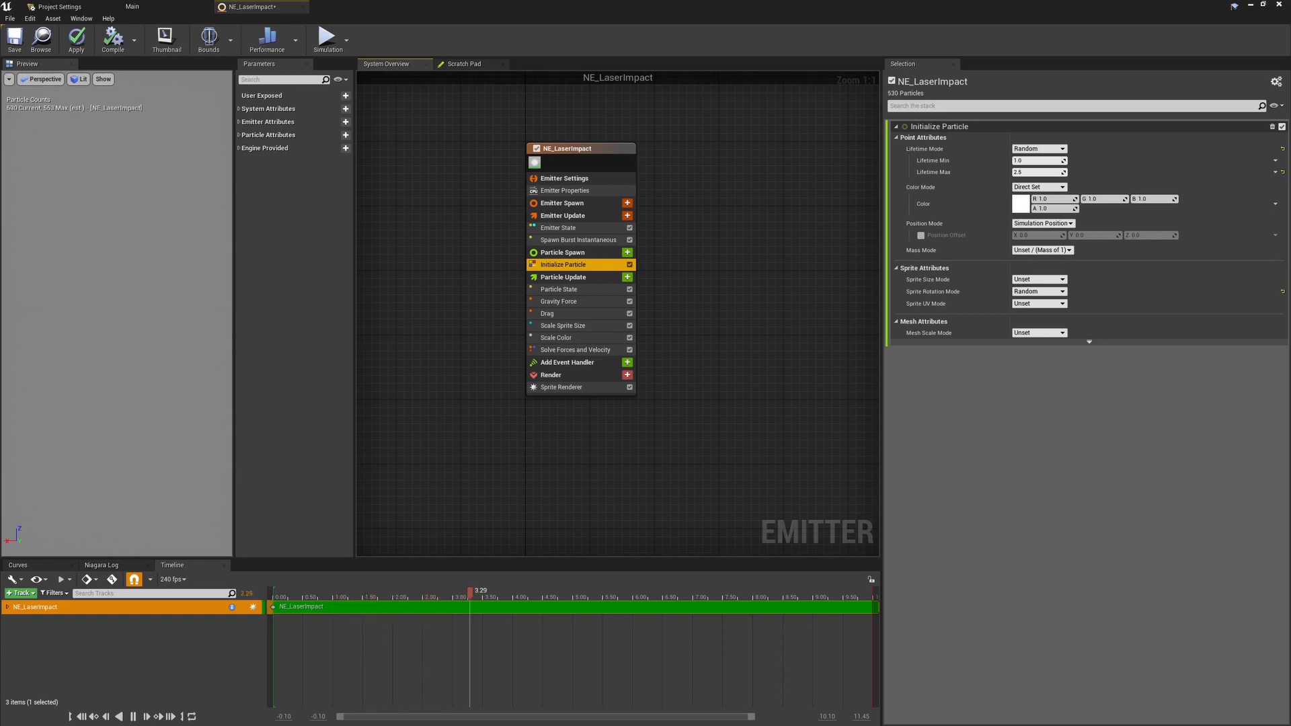
pyautogui.click(564, 252)
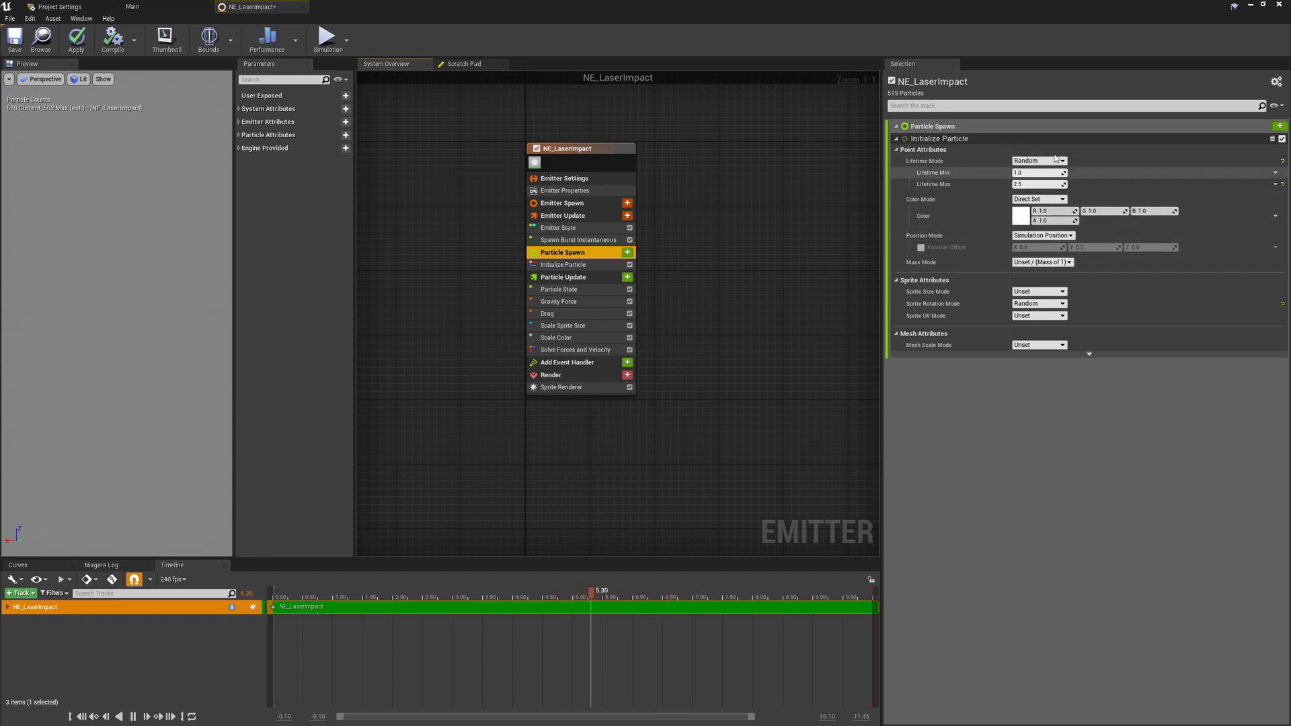
pyautogui.click(584, 302)
pyautogui.keyDown('ctrl'); pyautogui.click(578, 314); pyautogui.keyUp('ctrl')
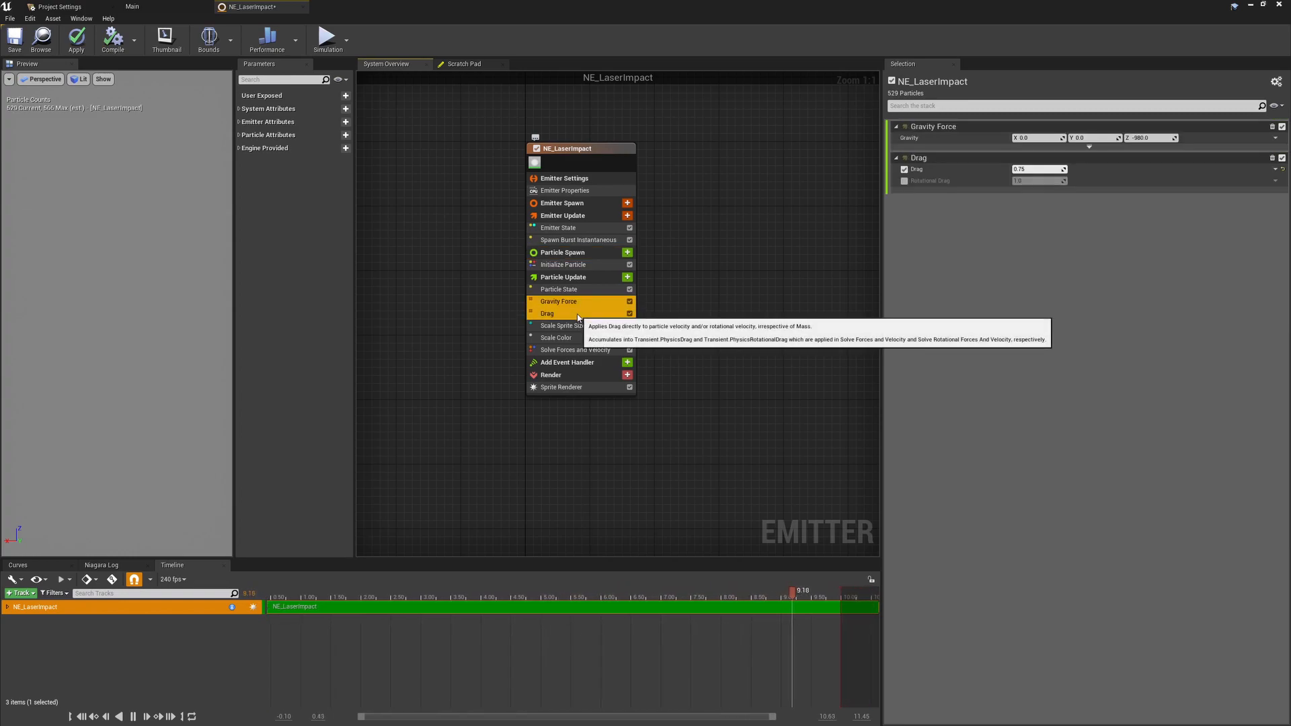
pyautogui.press('Delete')
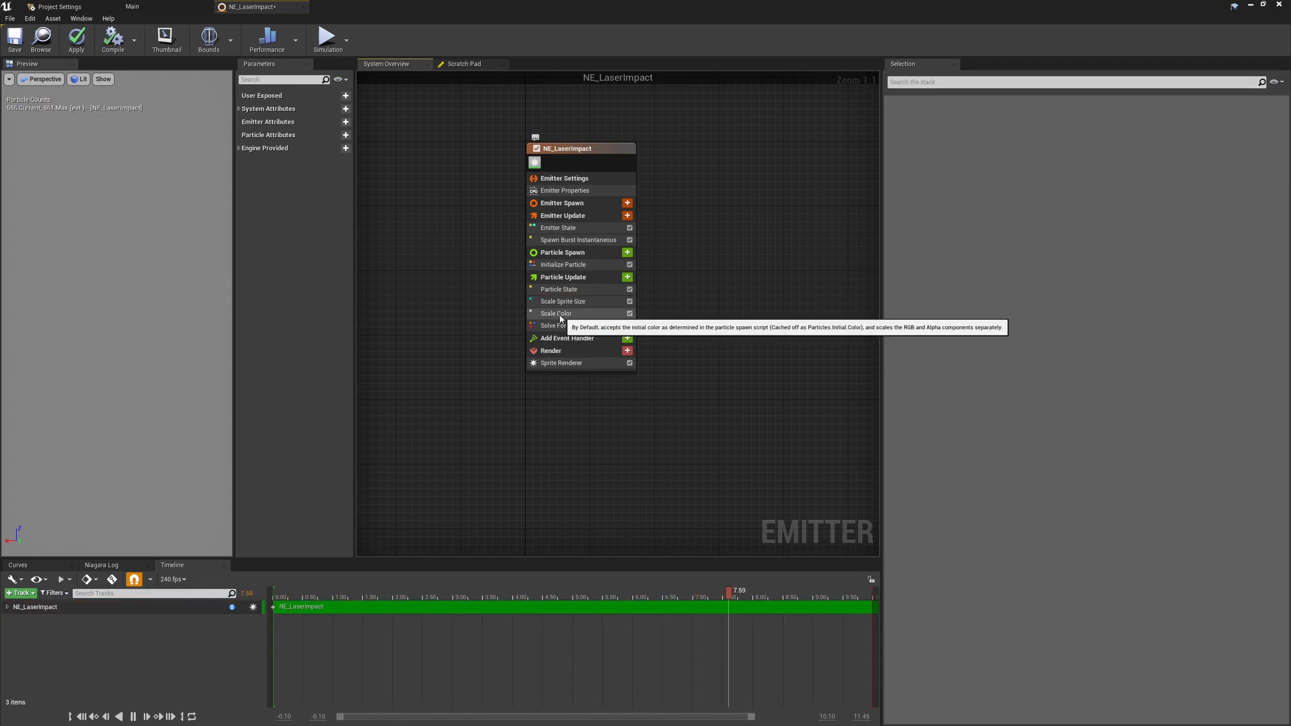
pyautogui.click(577, 314)
pyautogui.press('Delete')
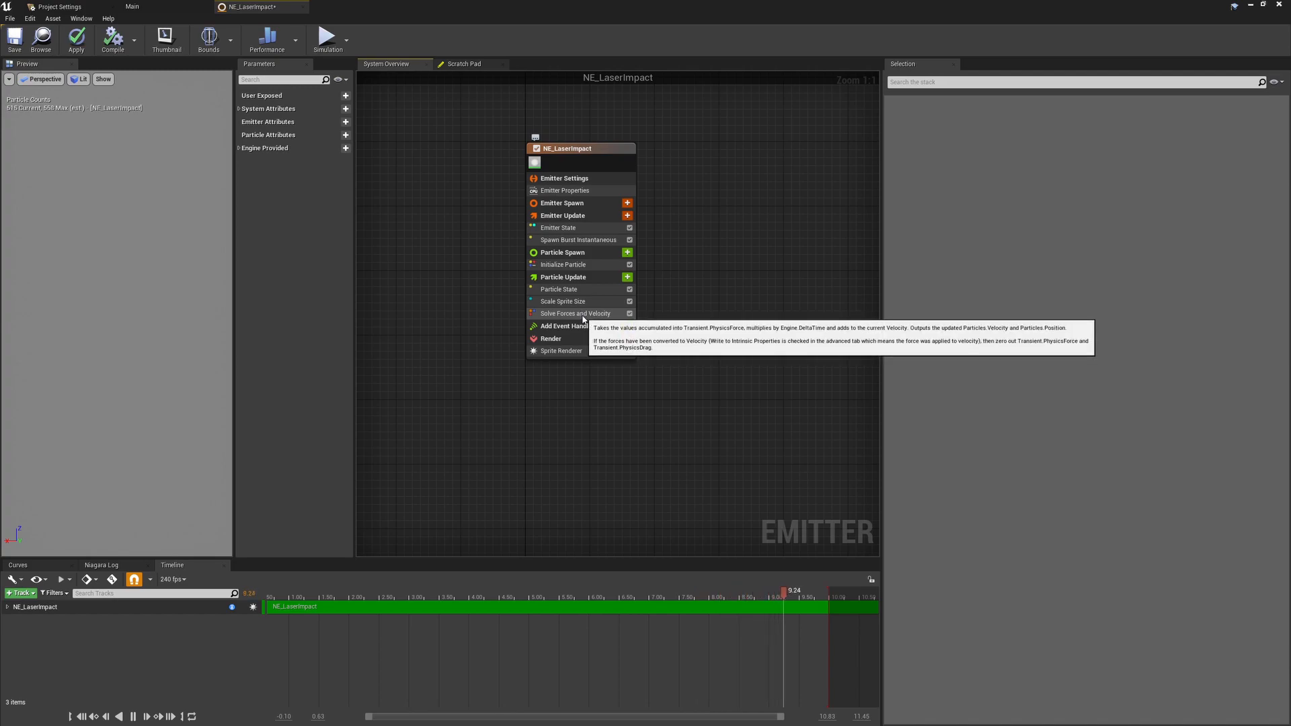
pyautogui.click(591, 315)
pyautogui.press('Delete')
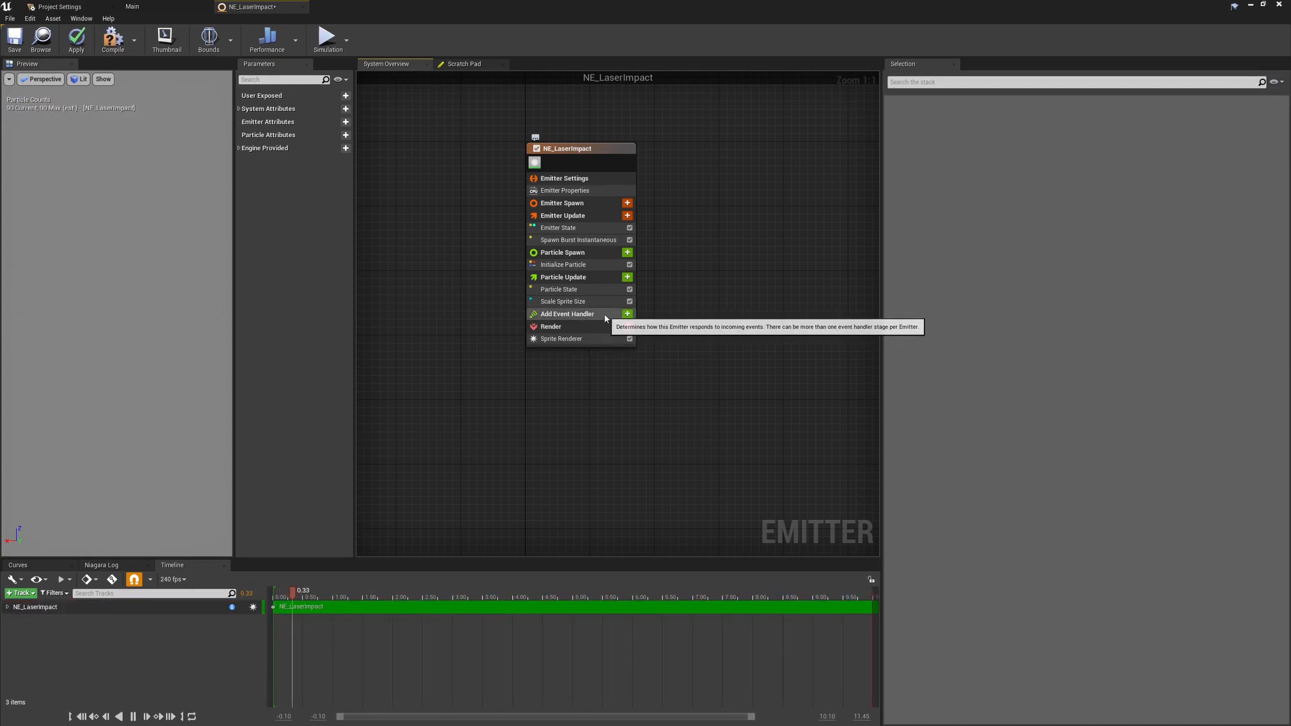
# - Add a Color module and a Sphere Location module to Particle Update
pyautogui.click(628, 282)
pyautogui.write('color')
pyautogui.press('Return')
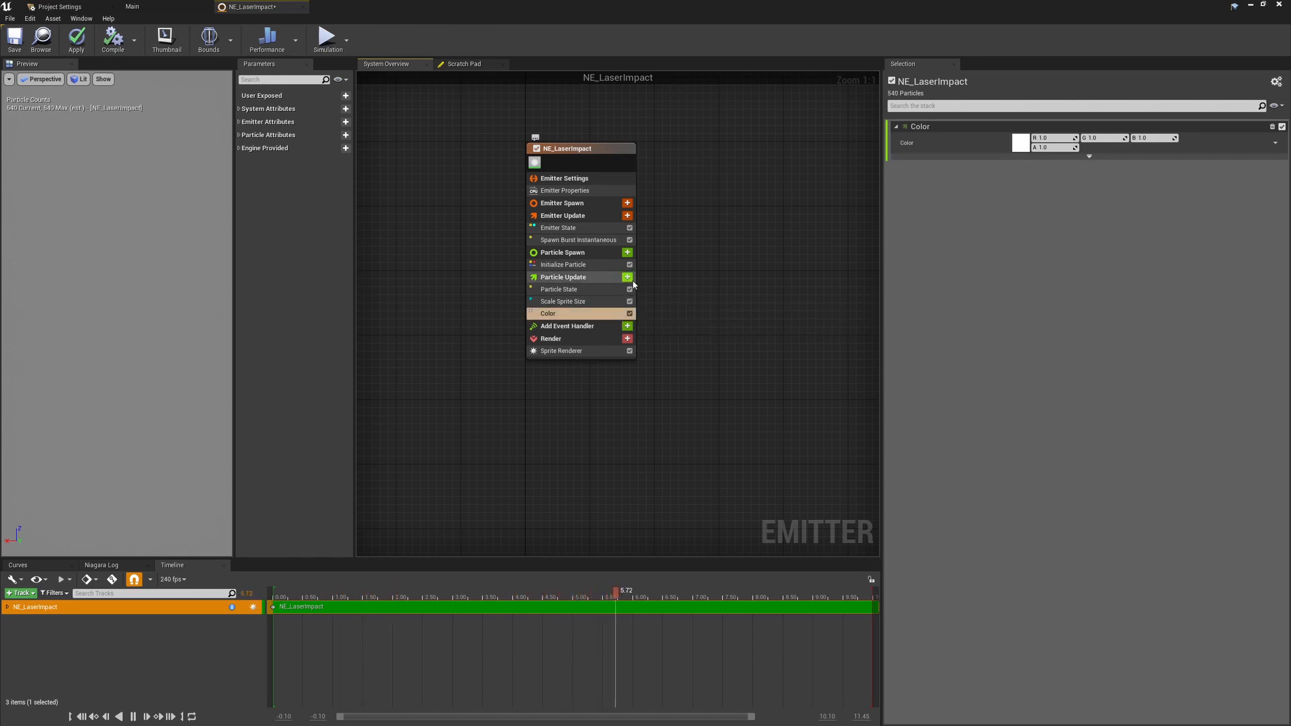
pyautogui.click(631, 281)
pyautogui.write('spherelo')
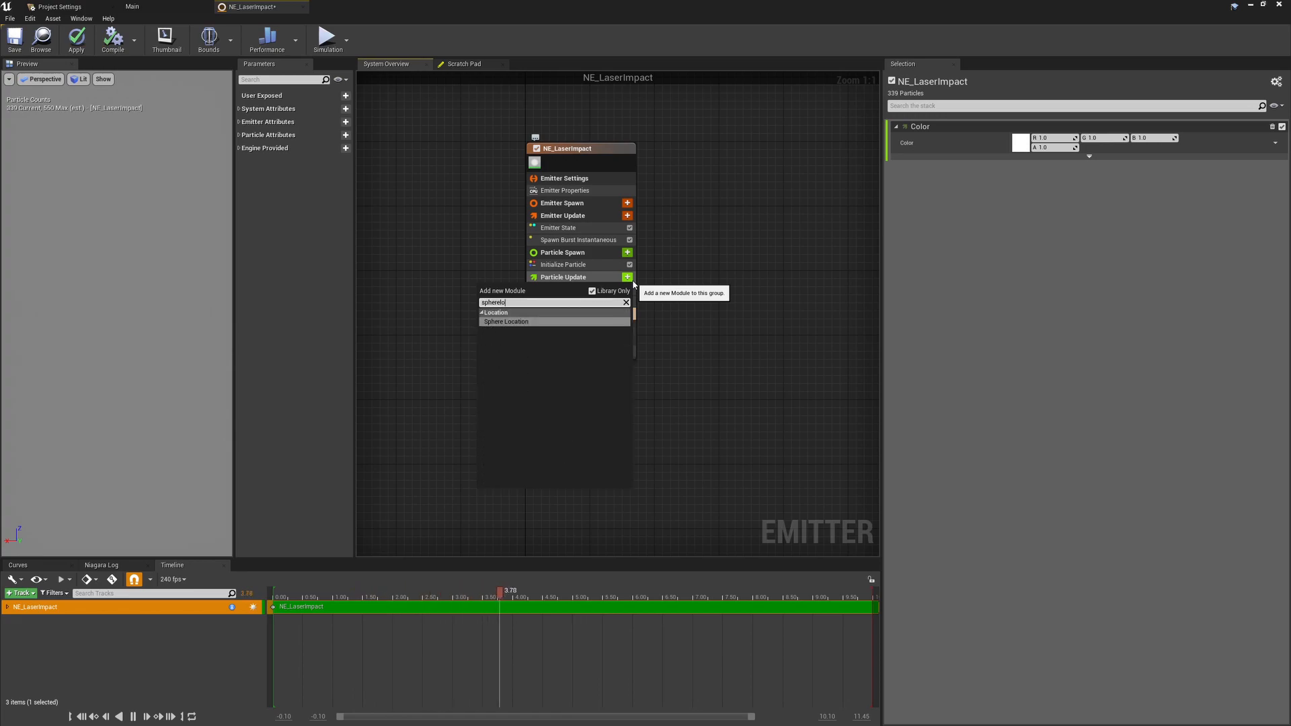
pyautogui.press('Return')
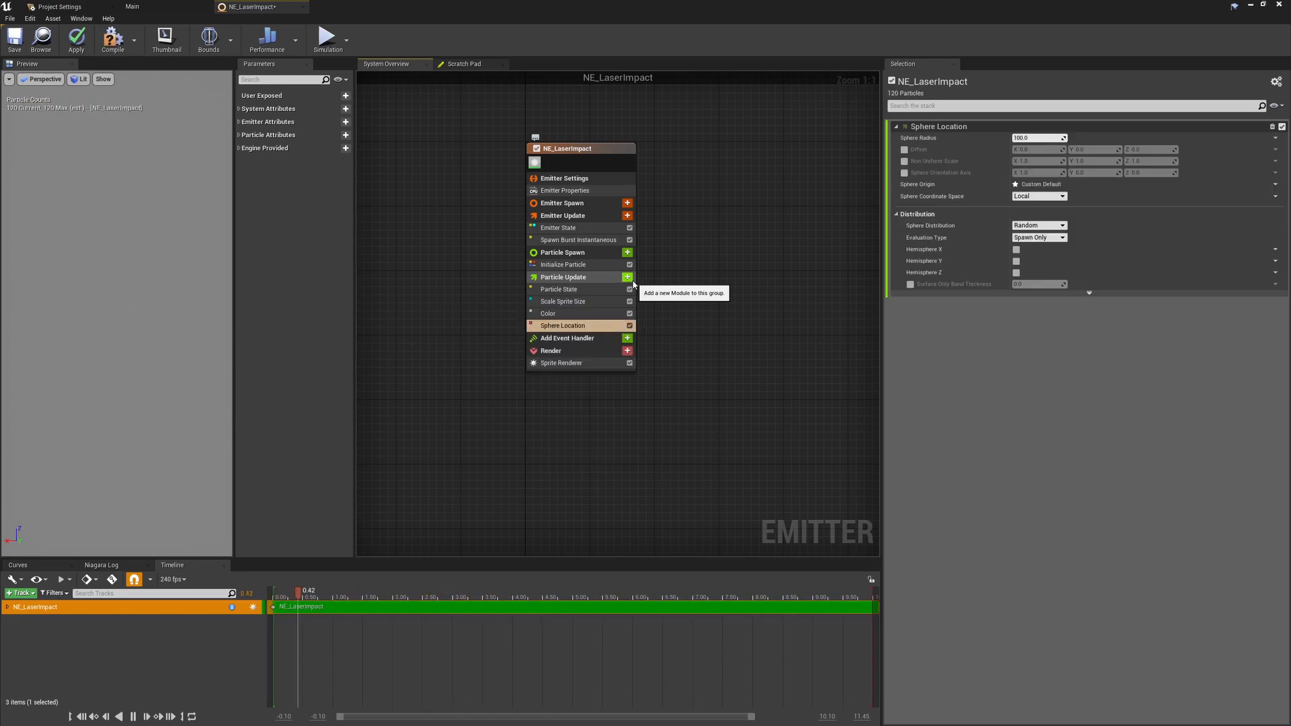
# - Shape the Scale Sprite Size curve to start at 0 and peak at about 1.78 around time 0.22, and adjust its end keys
pyautogui.click(567, 314)
pyautogui.click(584, 303)
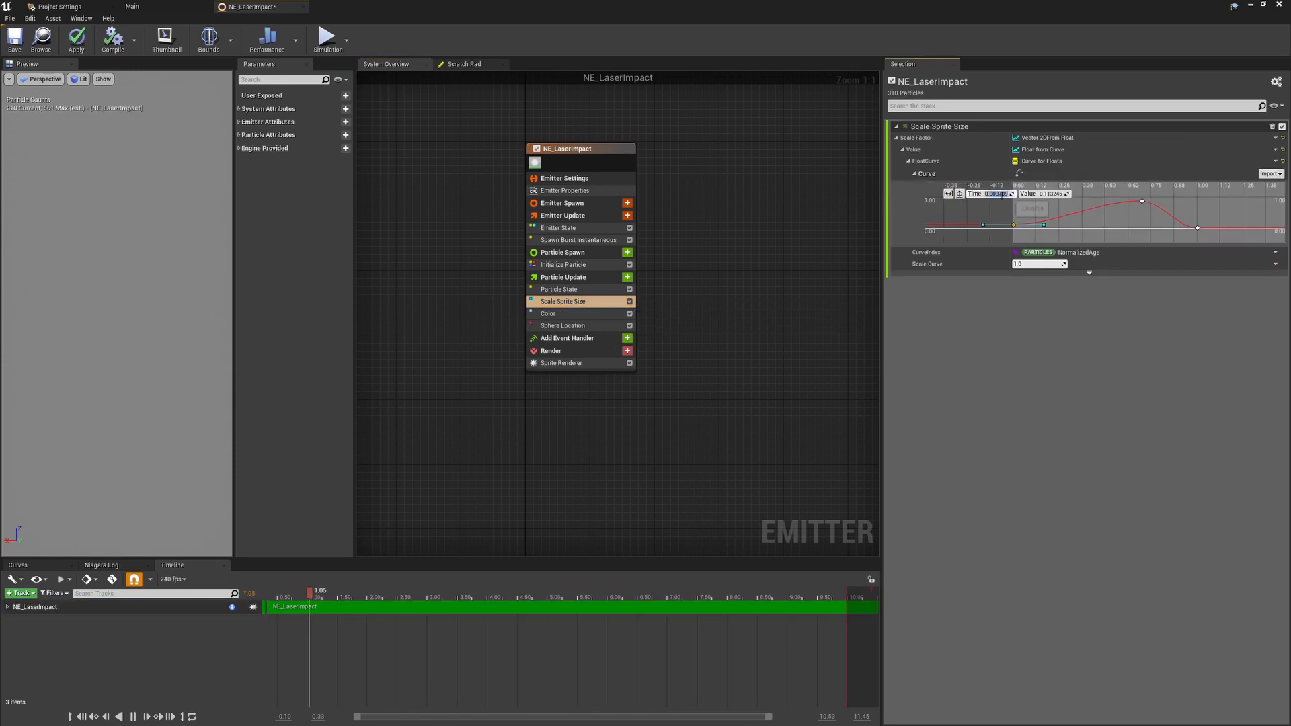
pyautogui.write('0.247387')
pyautogui.press('Tab')
pyautogui.write('0')
pyautogui.moveTo(1142, 201); pyautogui.dragTo(1066, 194)
pyautogui.scroll(-3, 1081, 215)
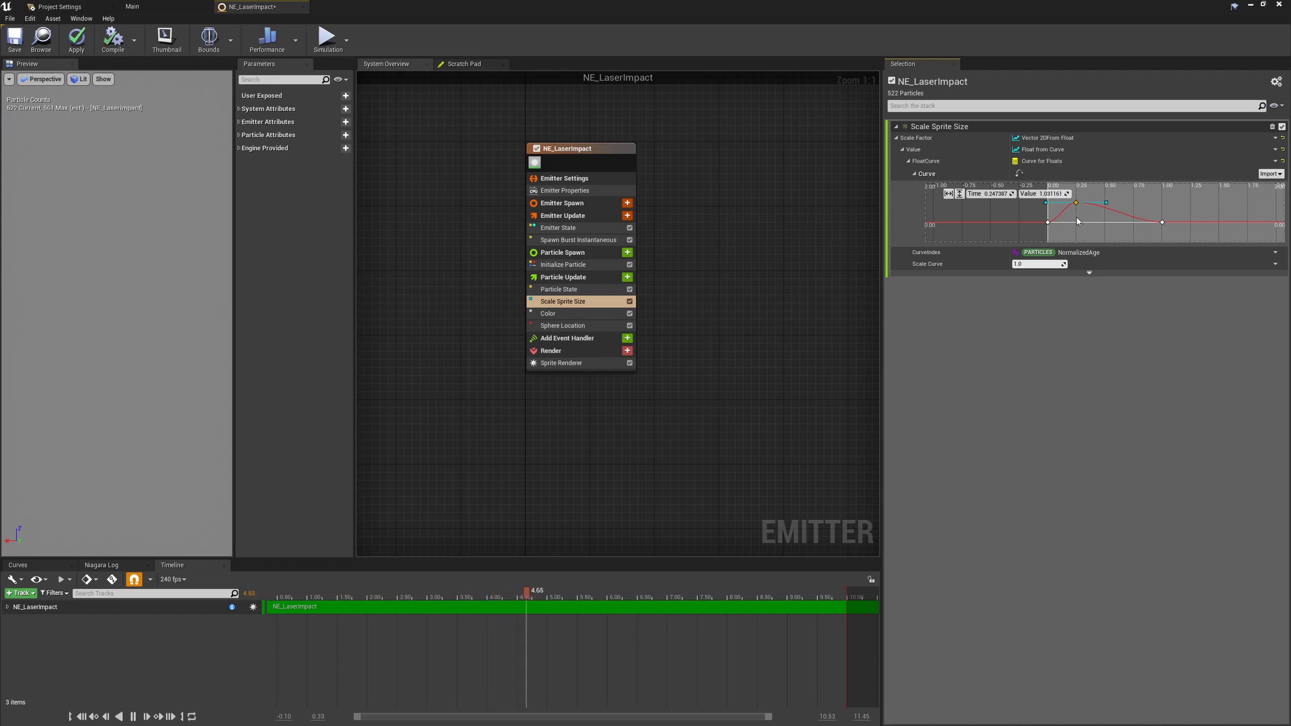
pyautogui.scroll(-1, 1078, 208)
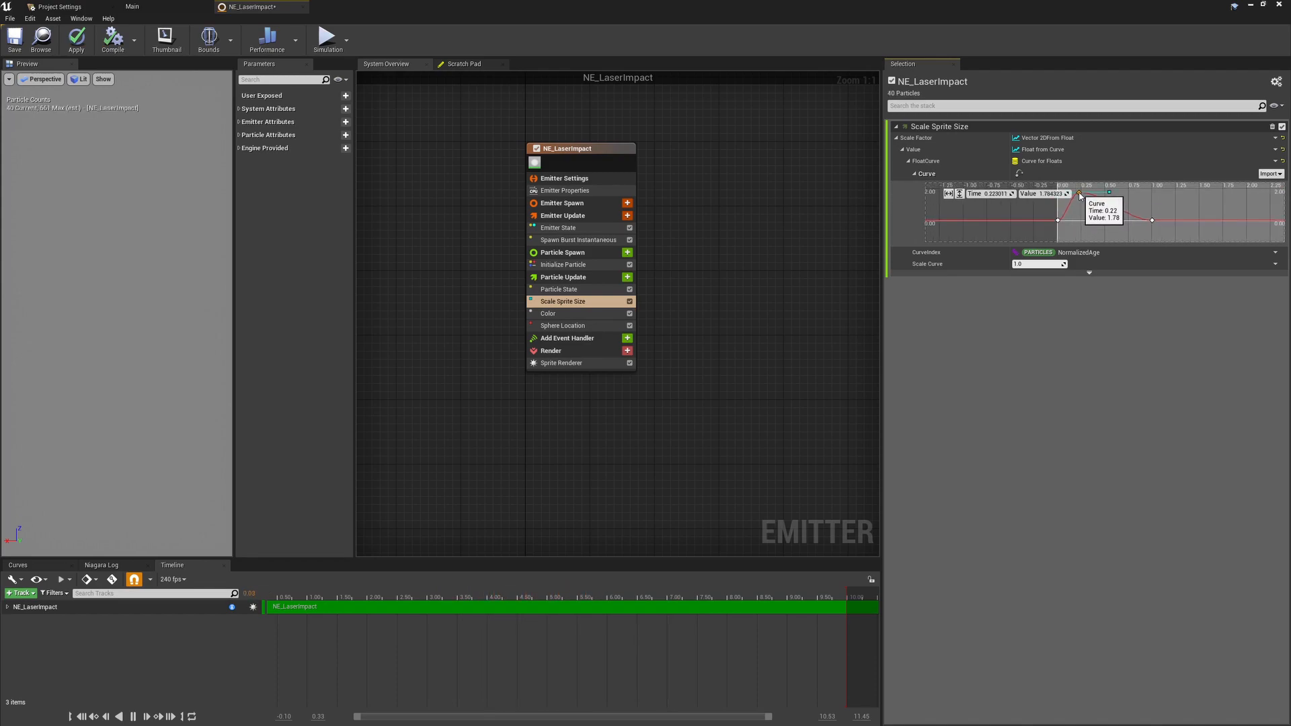
pyautogui.moveTo(1173, 233); pyautogui.dragTo(1043, 191)
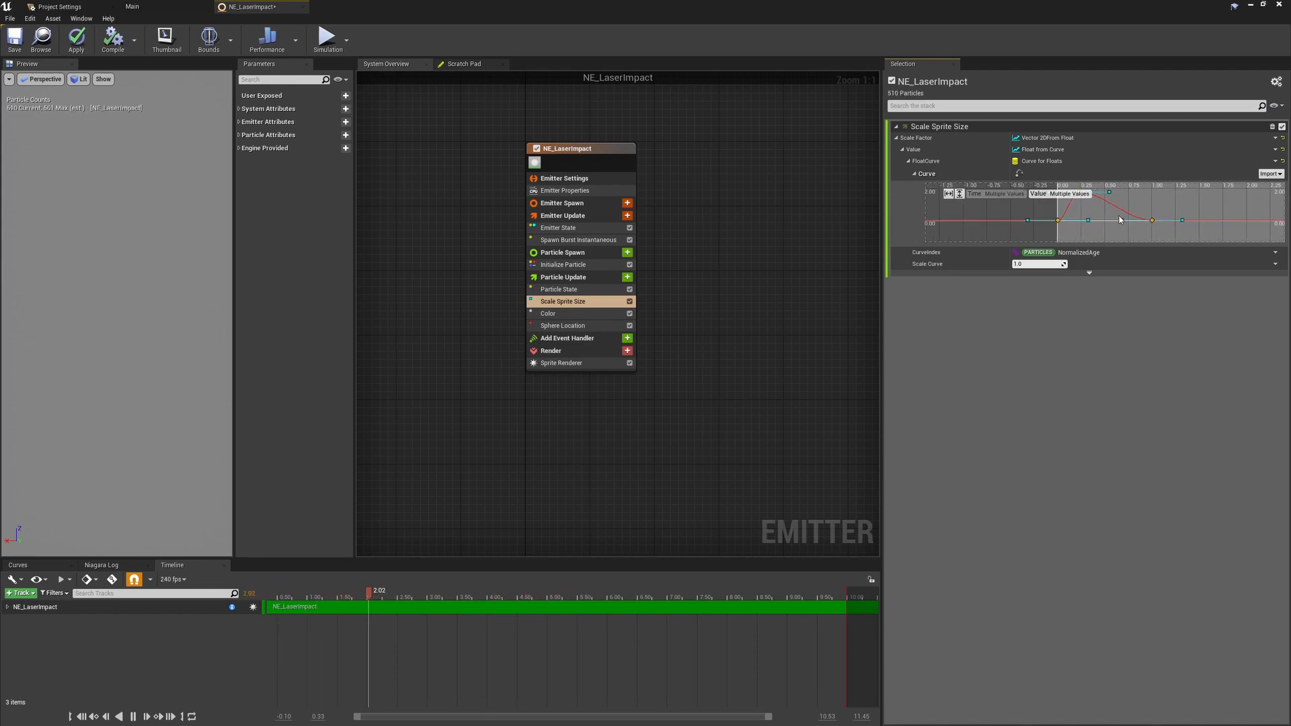
pyautogui.rightClick(1153, 221)
pyautogui.click(1169, 234)
# - Set Sphere Location's Sphere Radius to 25, and set Initialize Particle's Lifetime Min to 0.3 and Lifetime Max to 0.8
pyautogui.click(563, 325)
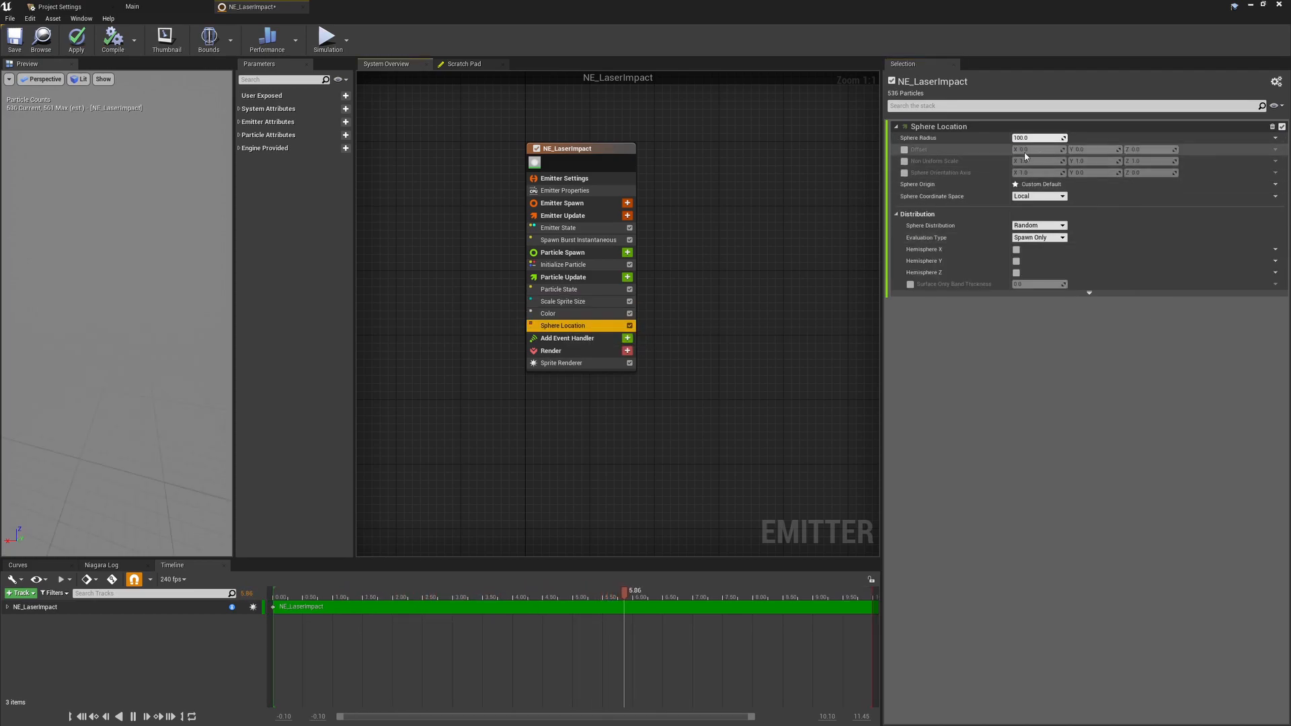
pyautogui.click(1042, 139)
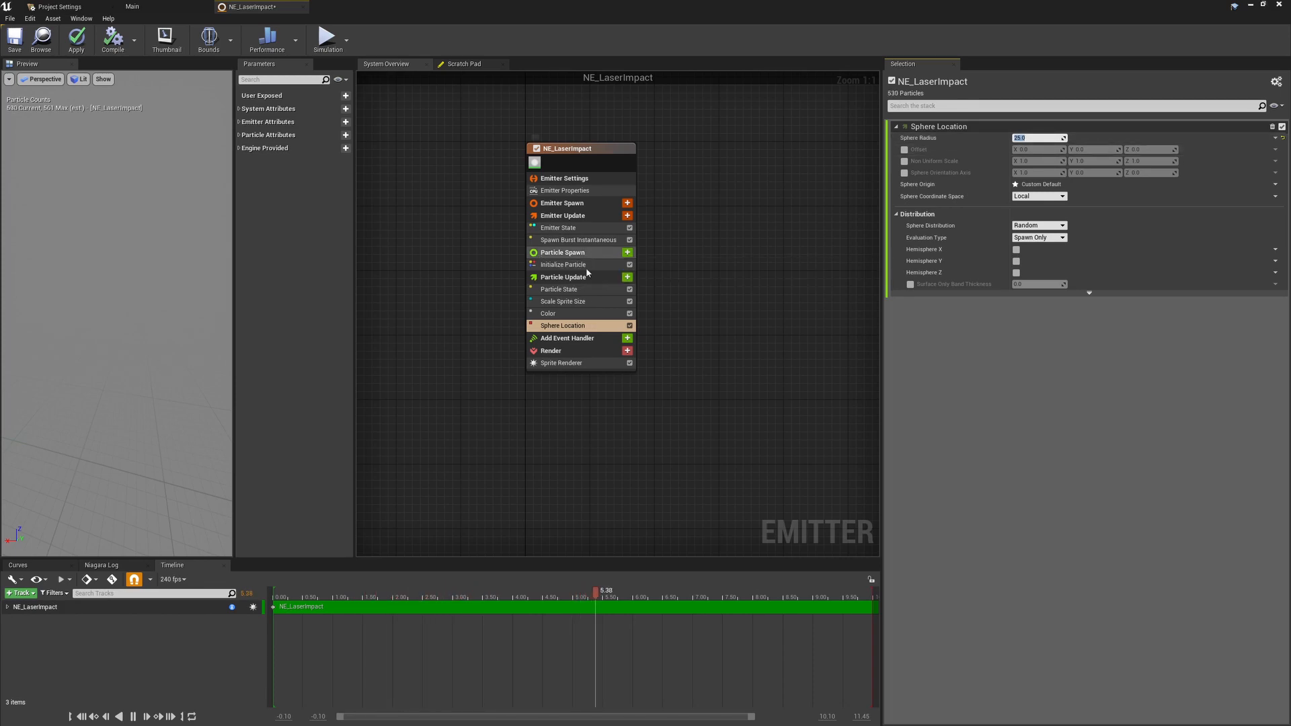
pyautogui.click(538, 253)
pyautogui.click(1042, 174)
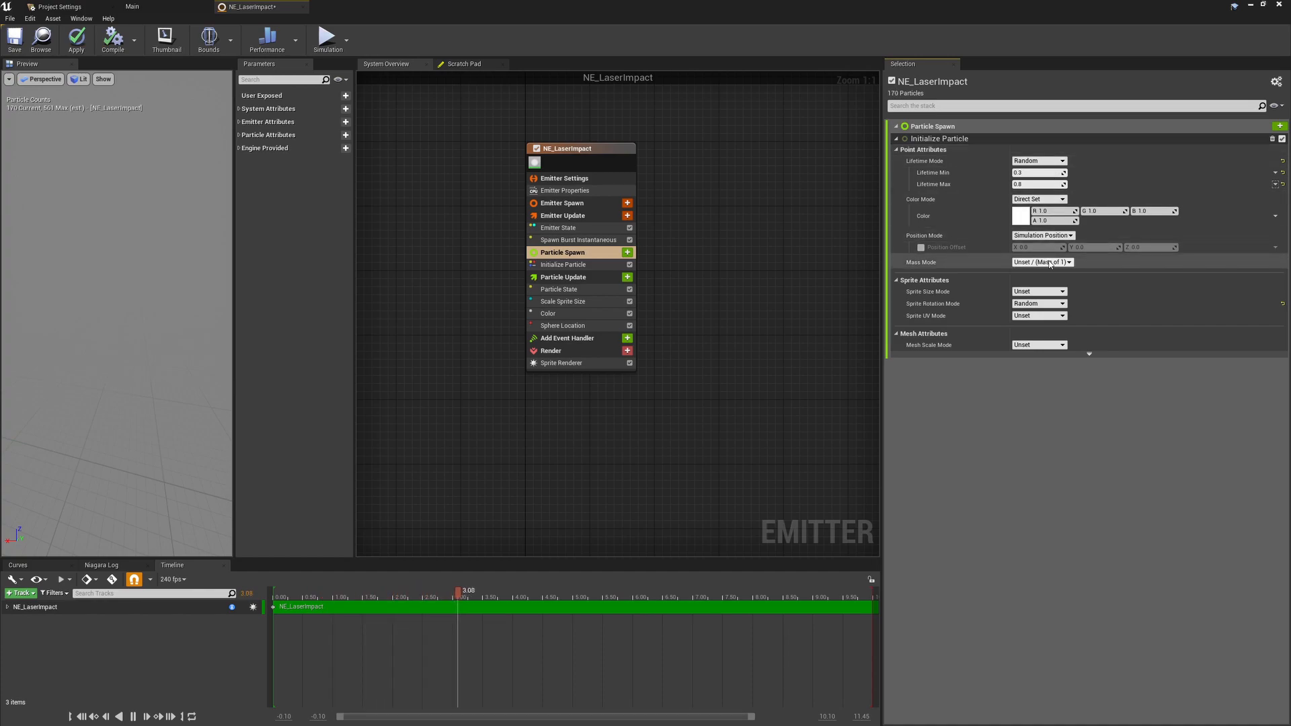
# - In Initialize Particle, set Sprite Size Mode to Random Non-Uniform with Sprite Size Min 15 × 15 and Sprite Size Max 30 × 30
pyautogui.click(1039, 292)
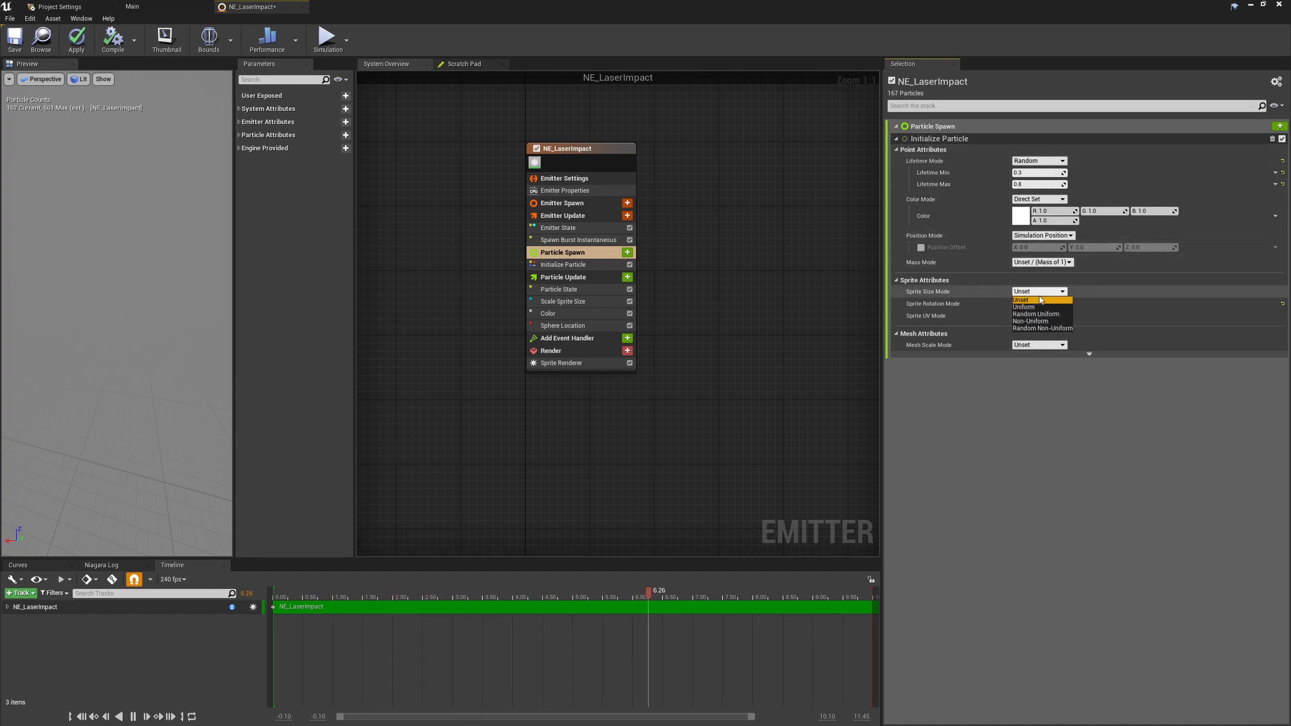
pyautogui.click(1068, 329)
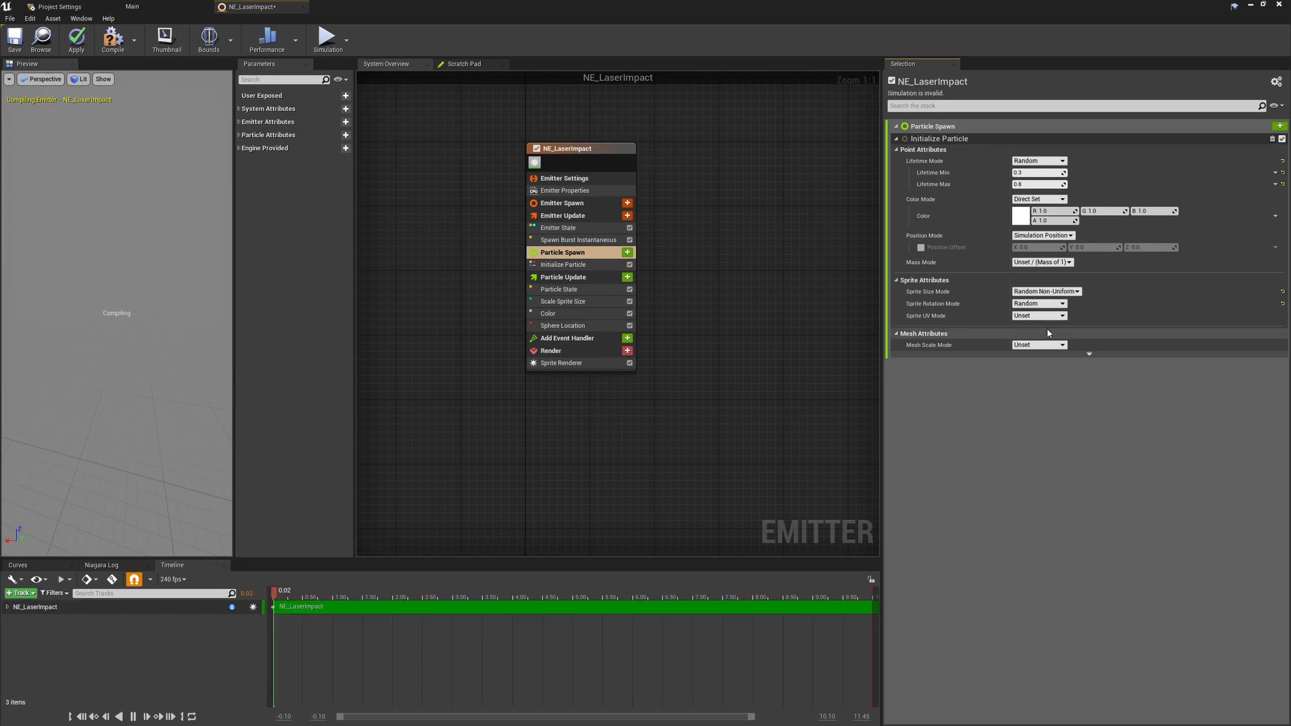
pyautogui.scroll(5, 115, 320)
pyautogui.moveTo(116, 319); pyautogui.dragTo(121, 320)
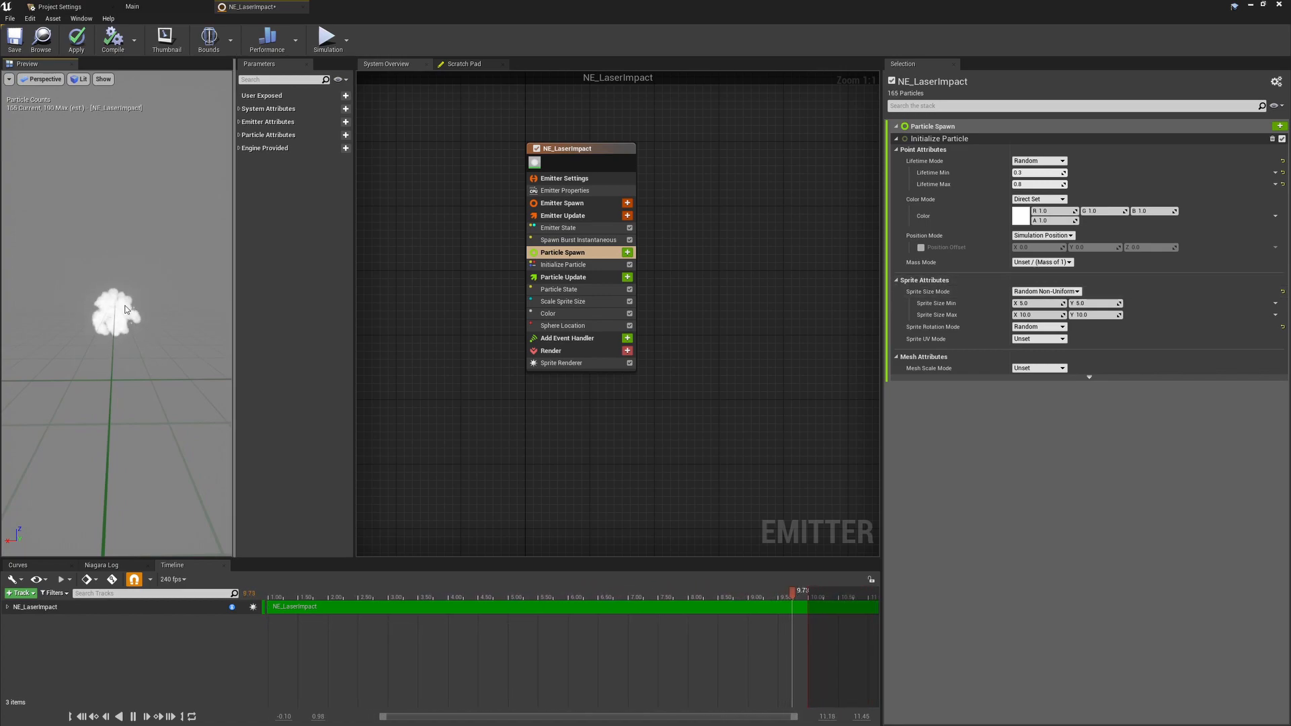
pyautogui.click(1027, 304)
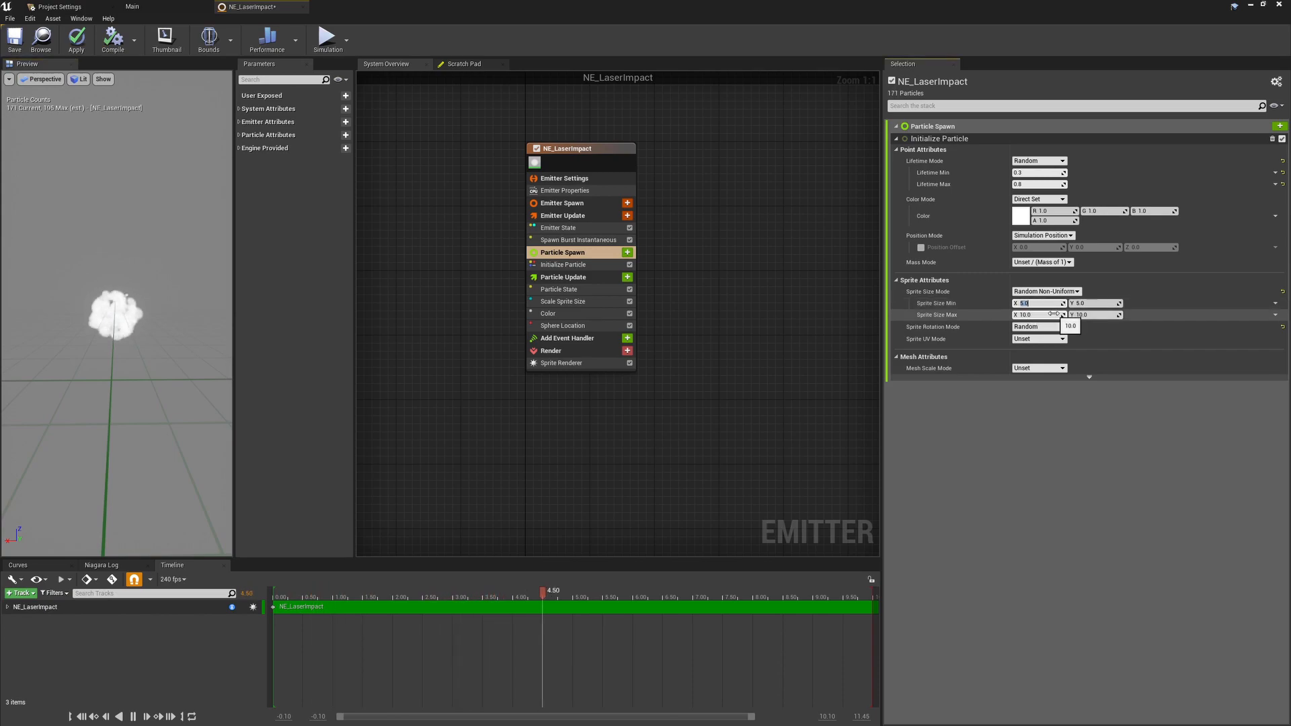
pyautogui.write('15')
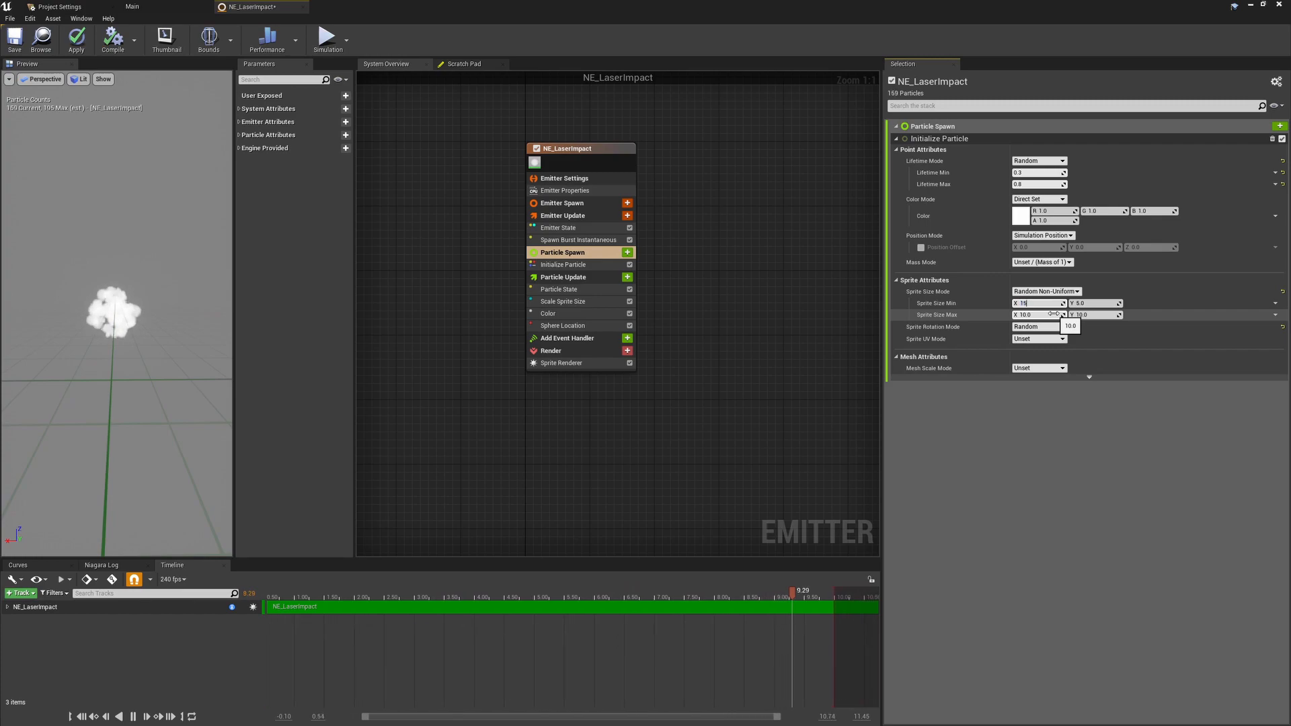
pyautogui.click(1053, 314)
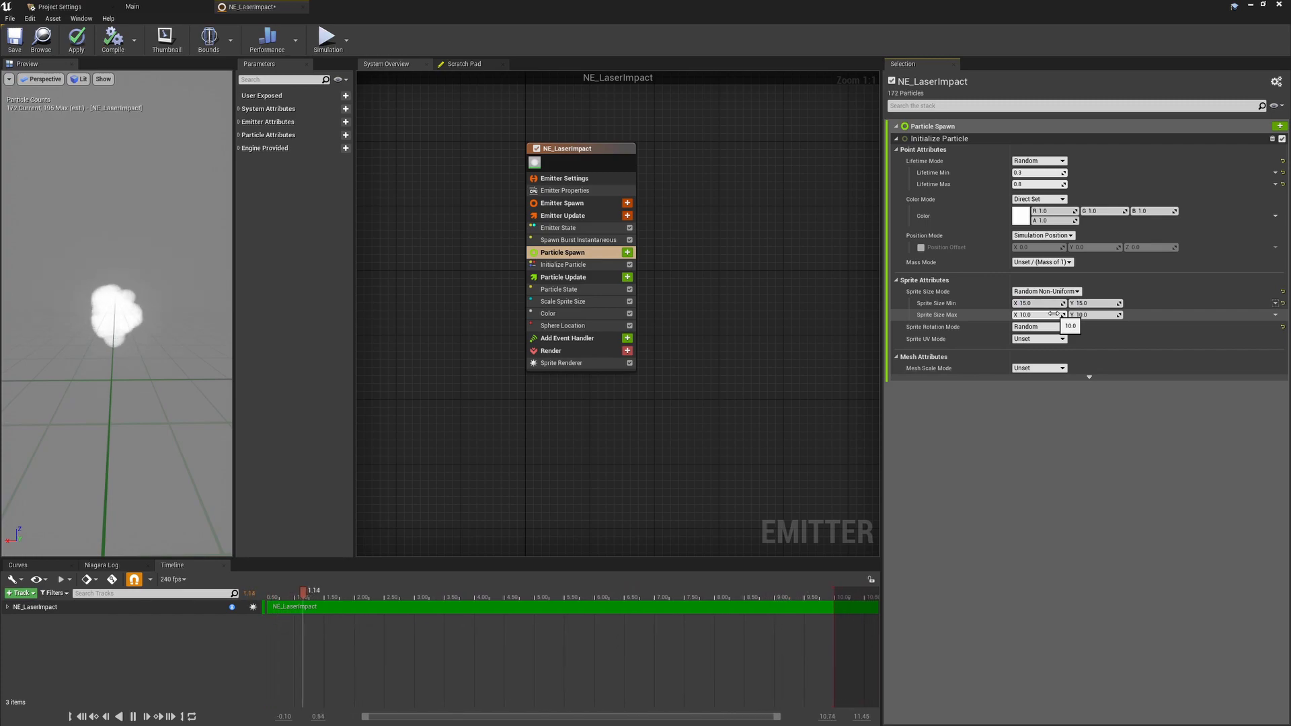
pyautogui.write('30')
pyautogui.press('Return')
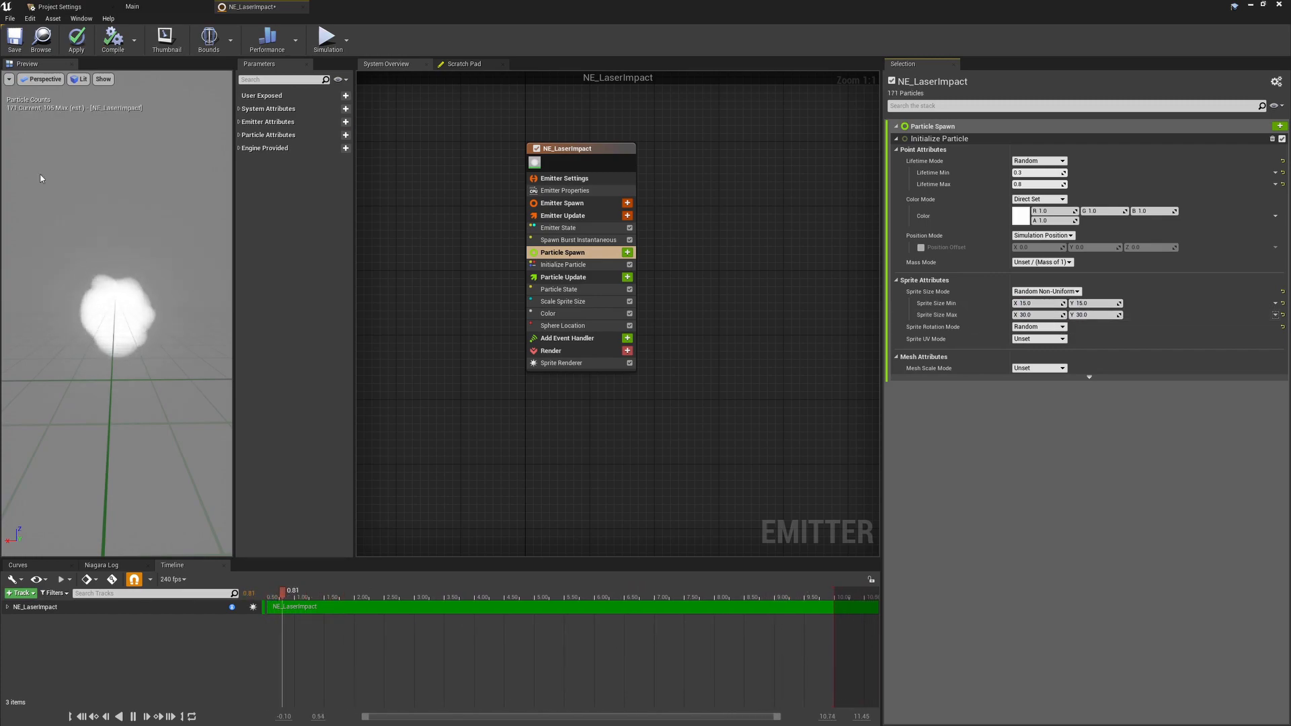
pyautogui.moveTo(130, 326); pyautogui.dragTo(138, 377)
pyautogui.moveTo(152, 289); pyautogui.dragTo(168, 235)
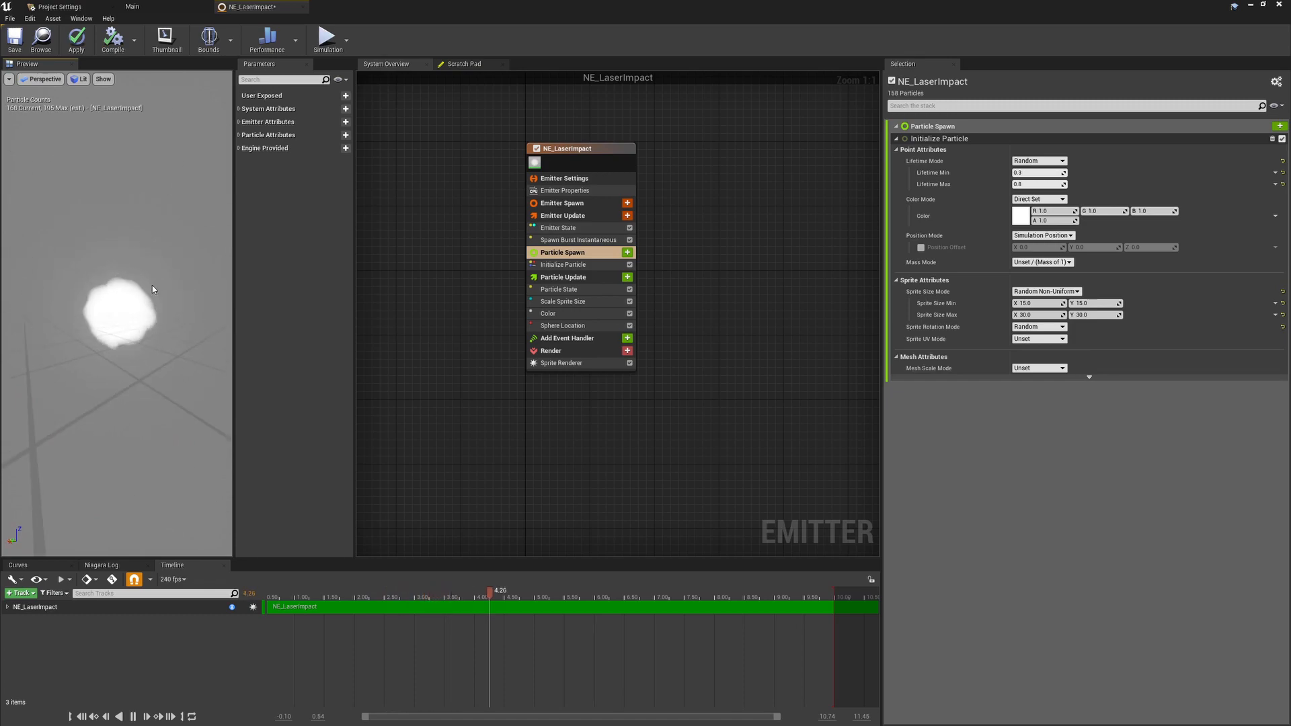
pyautogui.moveTo(152, 289)
pyautogui.mouseDown()
pyautogui.moveTo(225, 313)
pyautogui.moveTo(152, 273)
pyautogui.mouseUp()
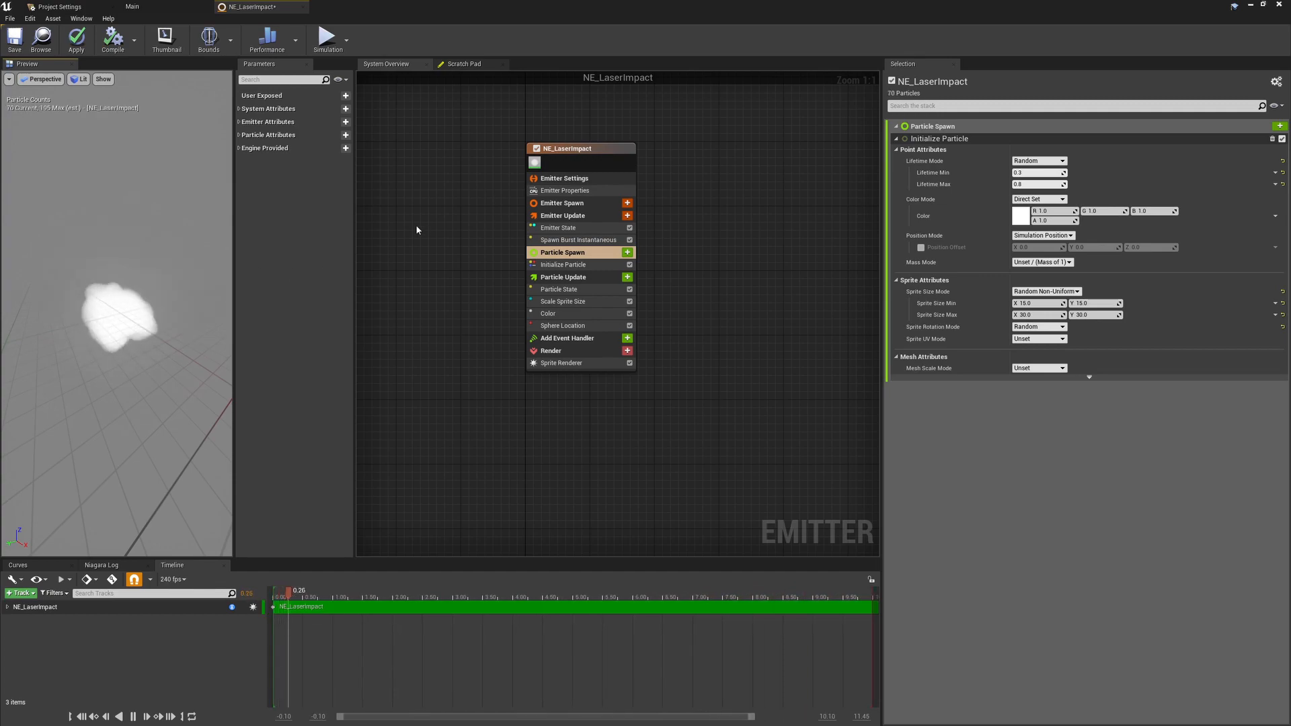
pyautogui.moveTo(212, 266); pyautogui.dragTo(144, 308)
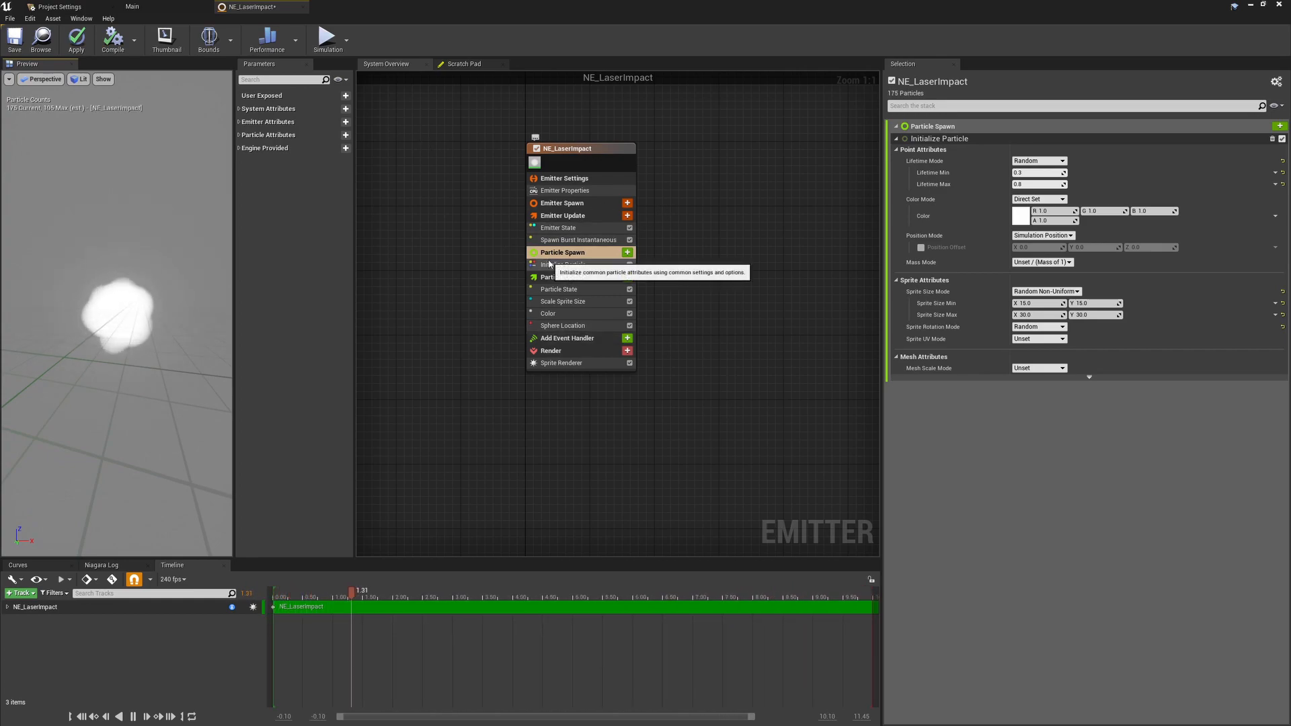
# - Add a user-exposed Linear Color parameter named Colour to the NE_LaserImpact emitter
pyautogui.click(346, 98)
pyautogui.write('color')
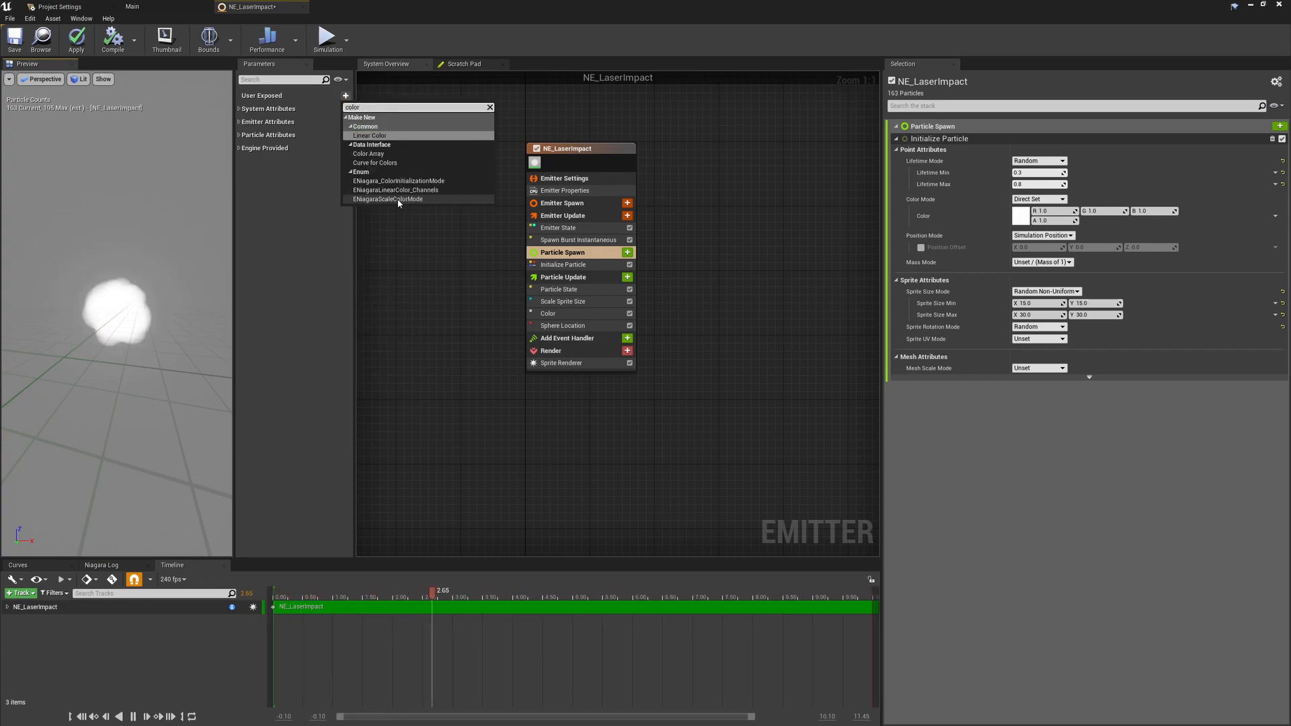
pyautogui.click(381, 136)
pyautogui.write('Colour')
pyautogui.press('Return')
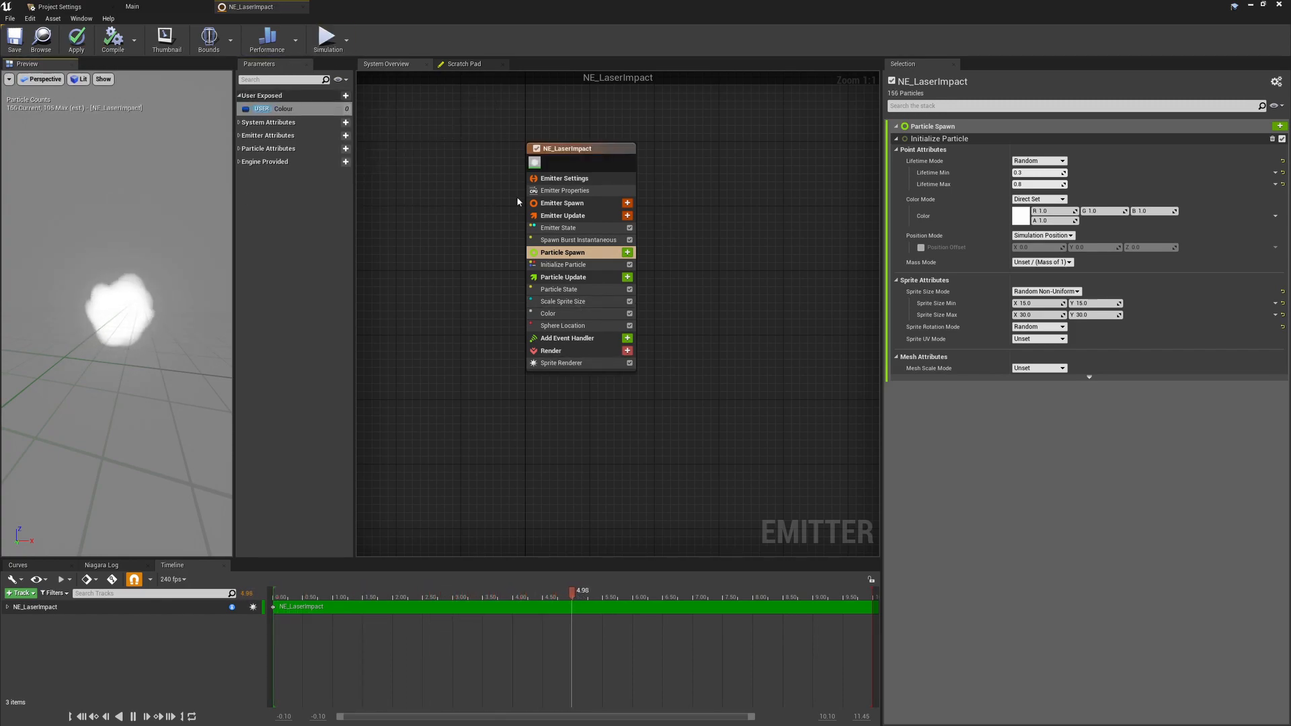
# - Link the Particle Update Color module's color to the User Colour parameter and apply the emitter changes
pyautogui.click(576, 315)
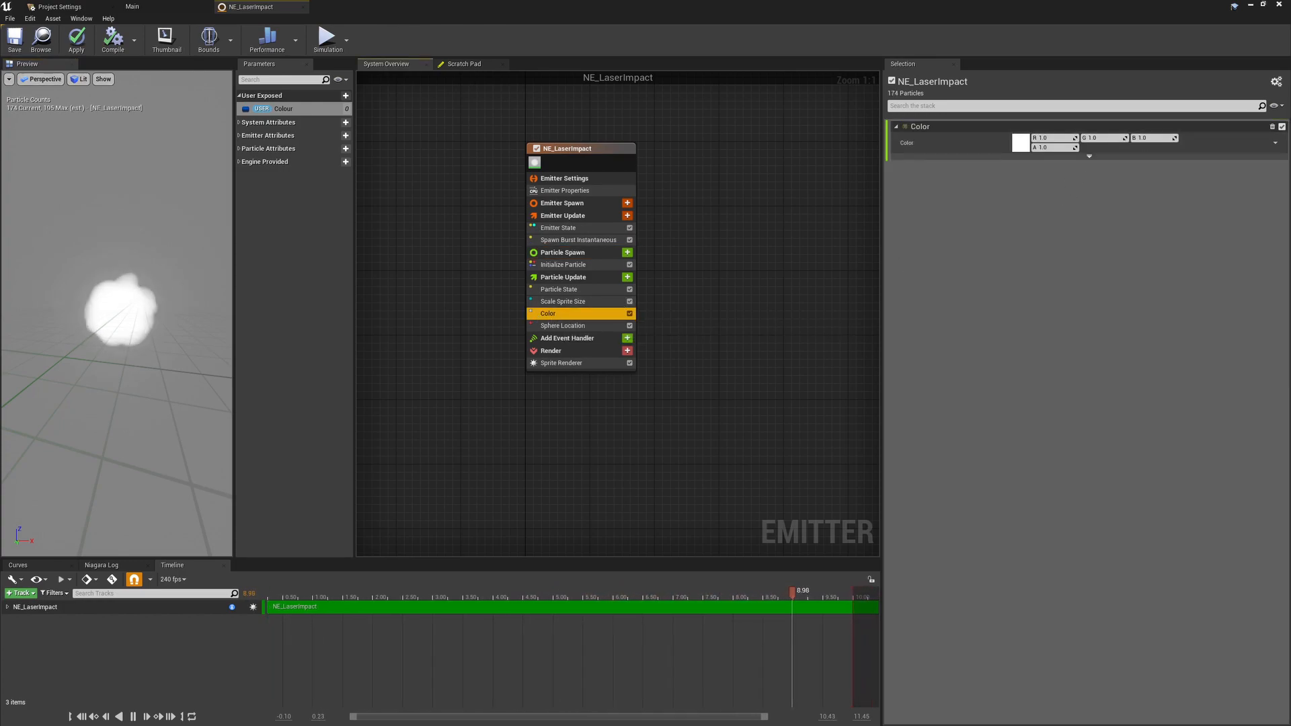
pyautogui.click(1275, 143)
pyautogui.write('user')
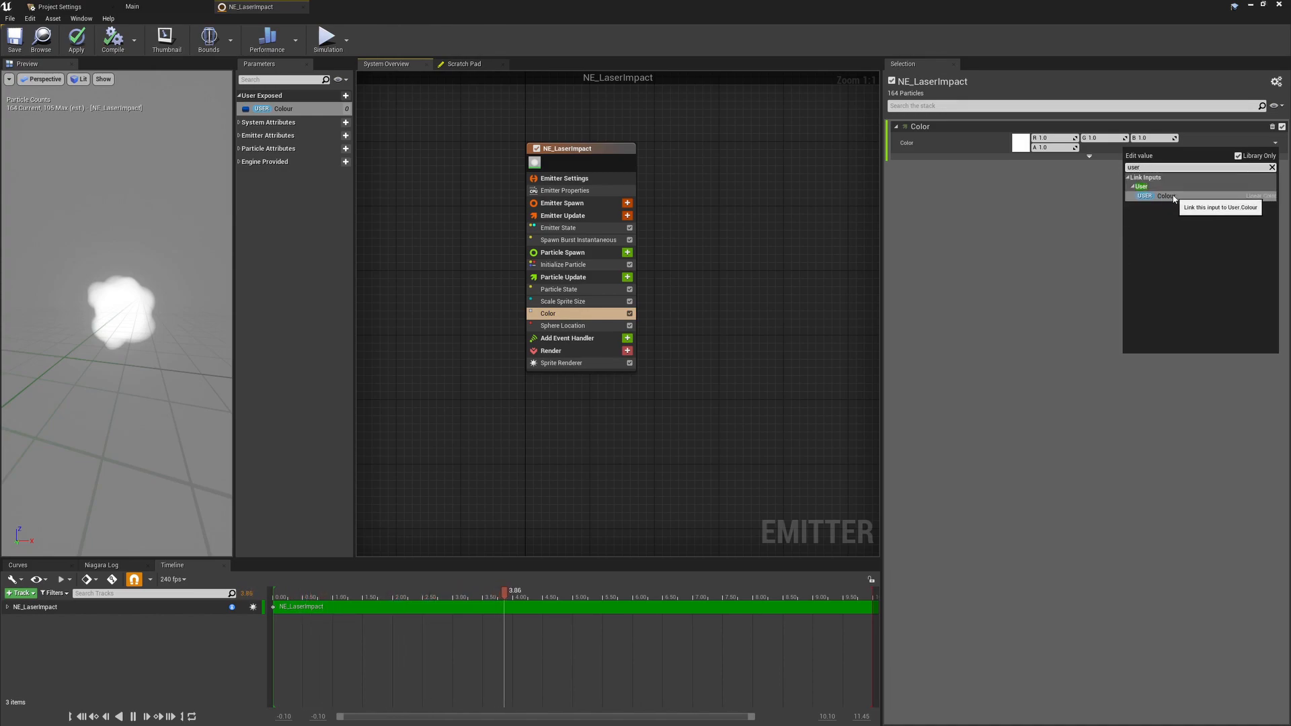
pyautogui.click(1167, 202)
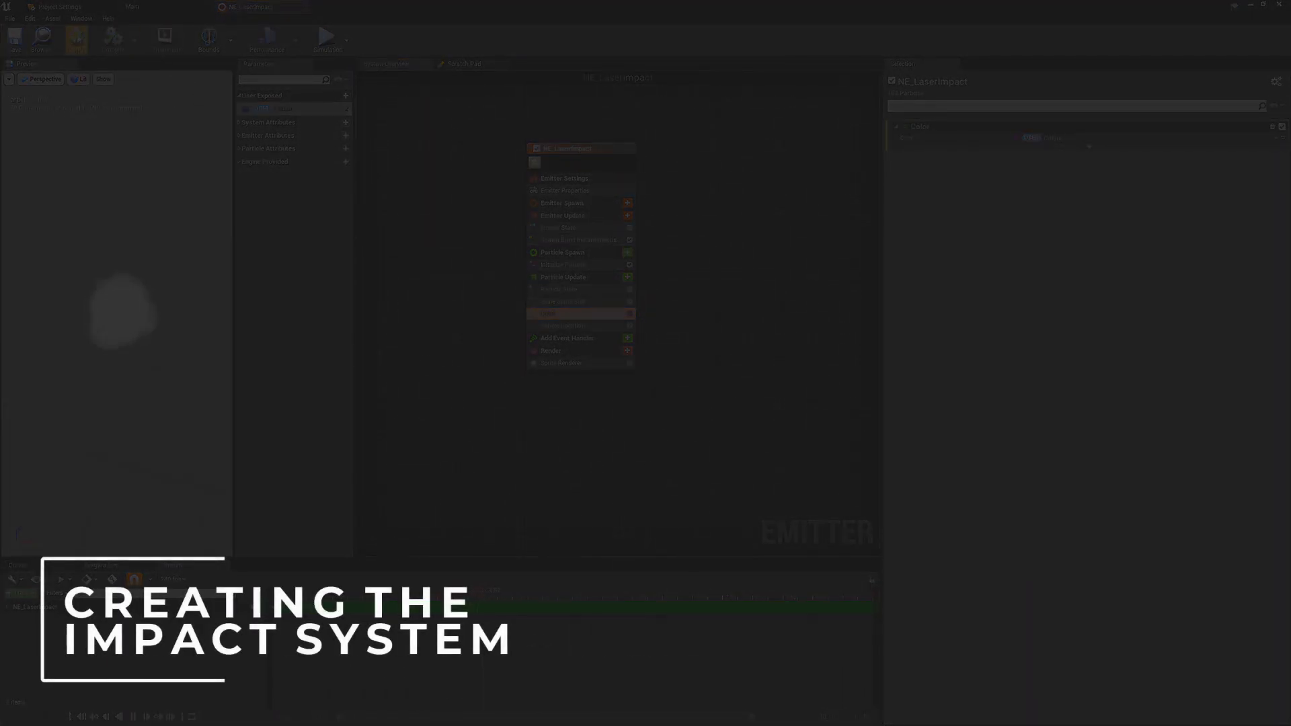
pyautogui.click(76, 39)
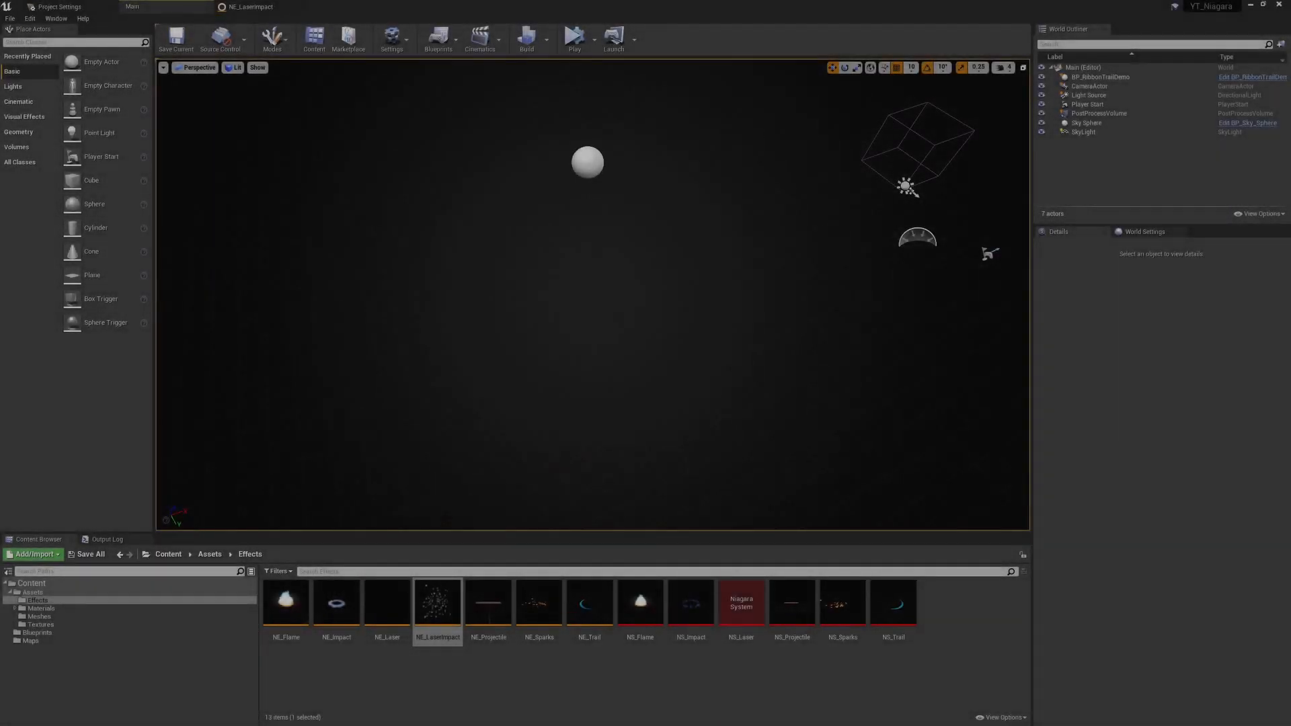
# - Create a Niagara system from the NE_LaserImpact emitter, name it NS_LaserImpact and open it
pyautogui.rightClick(448, 658)
pyautogui.click(517, 339)
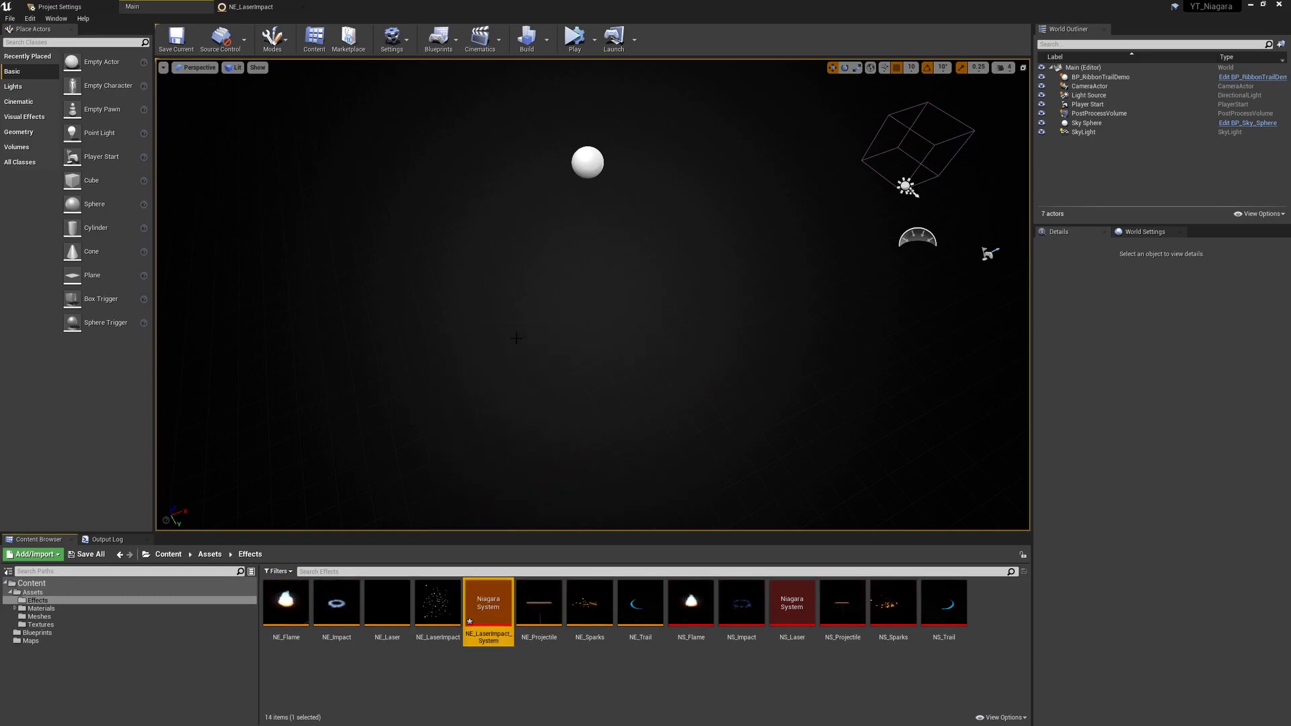
pyautogui.press('F2')
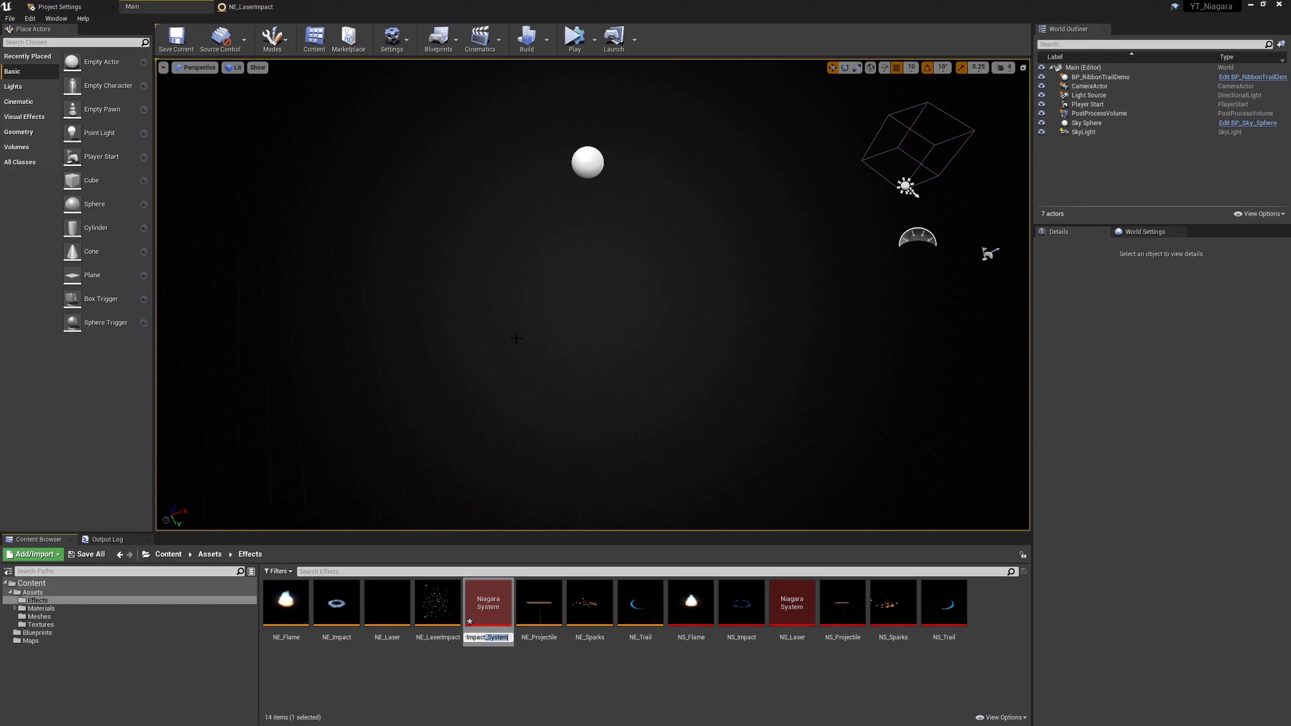
pyautogui.press('Return')
pyautogui.press('Return')
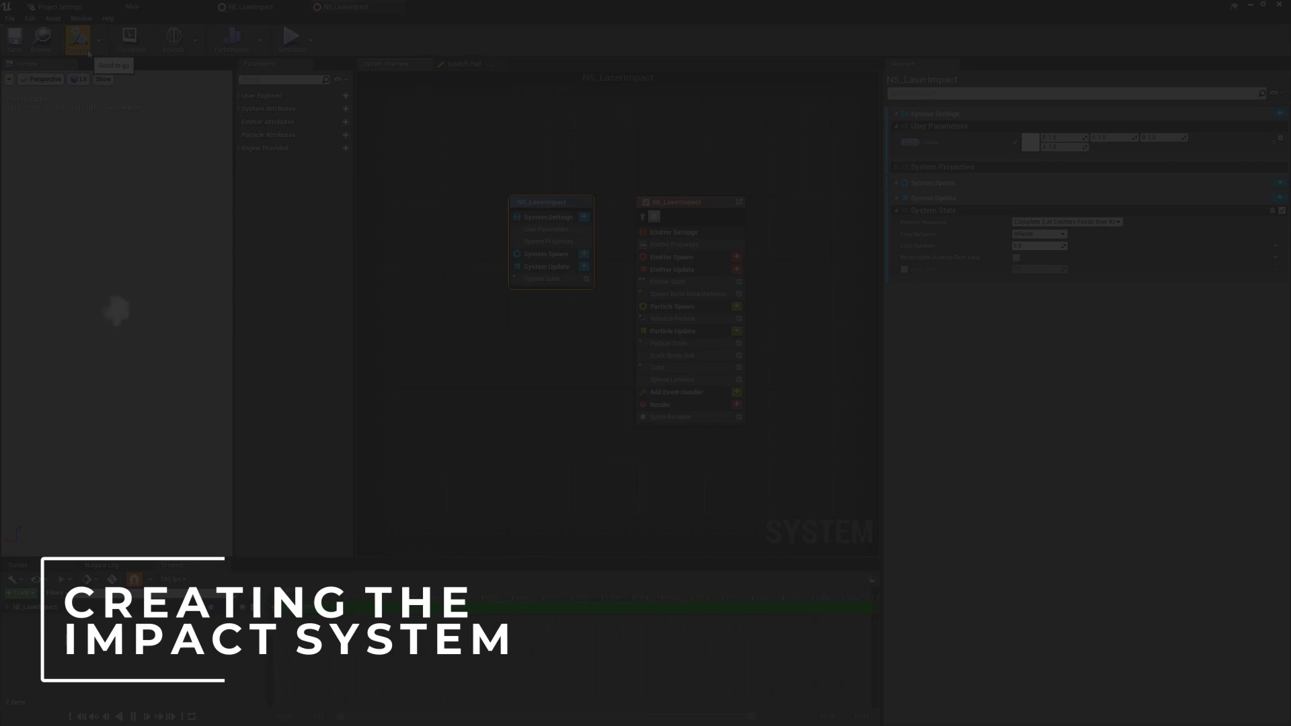
# - Return to the Main level and close the NE_LaserImpact and NS_LaserImpact editors
pyautogui.click(191, 6)
pyautogui.rightClick(191, 3)
pyautogui.click(231, 40)
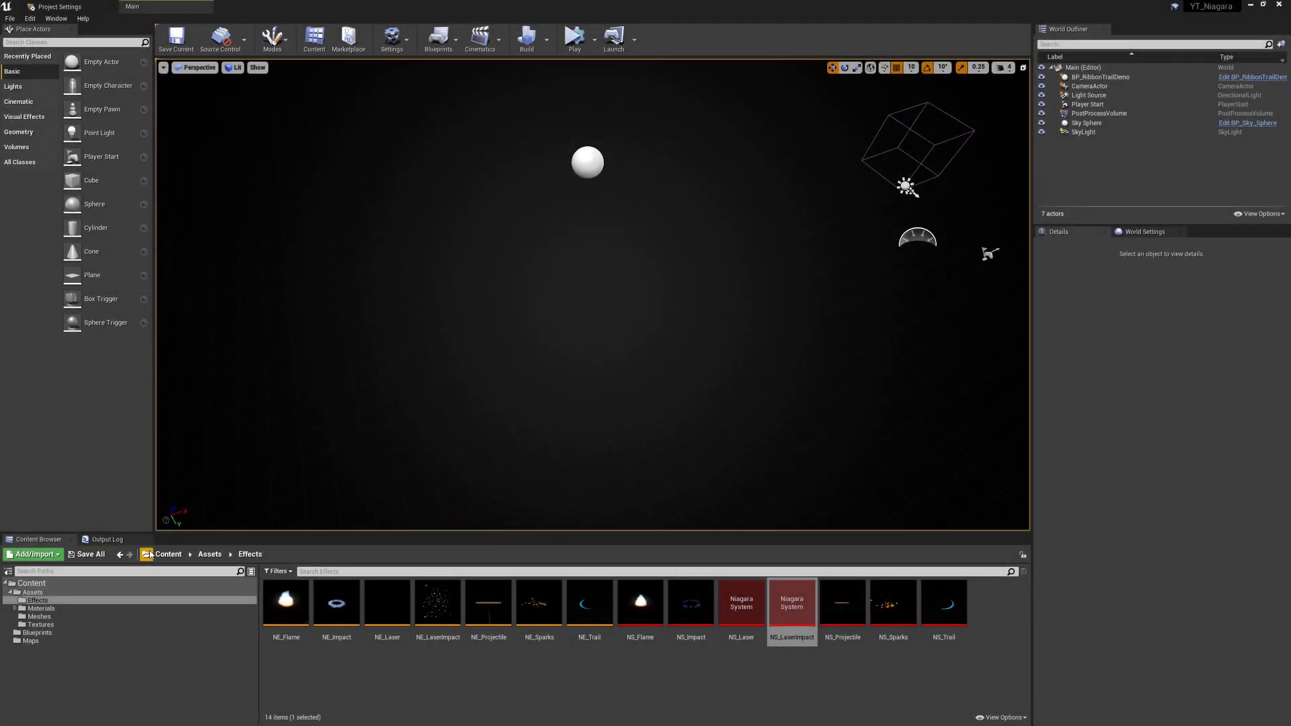
# - Create an Actor Blueprint class named BP_Laser in the Blueprints folder and open it for editing
pyautogui.click(100, 633)
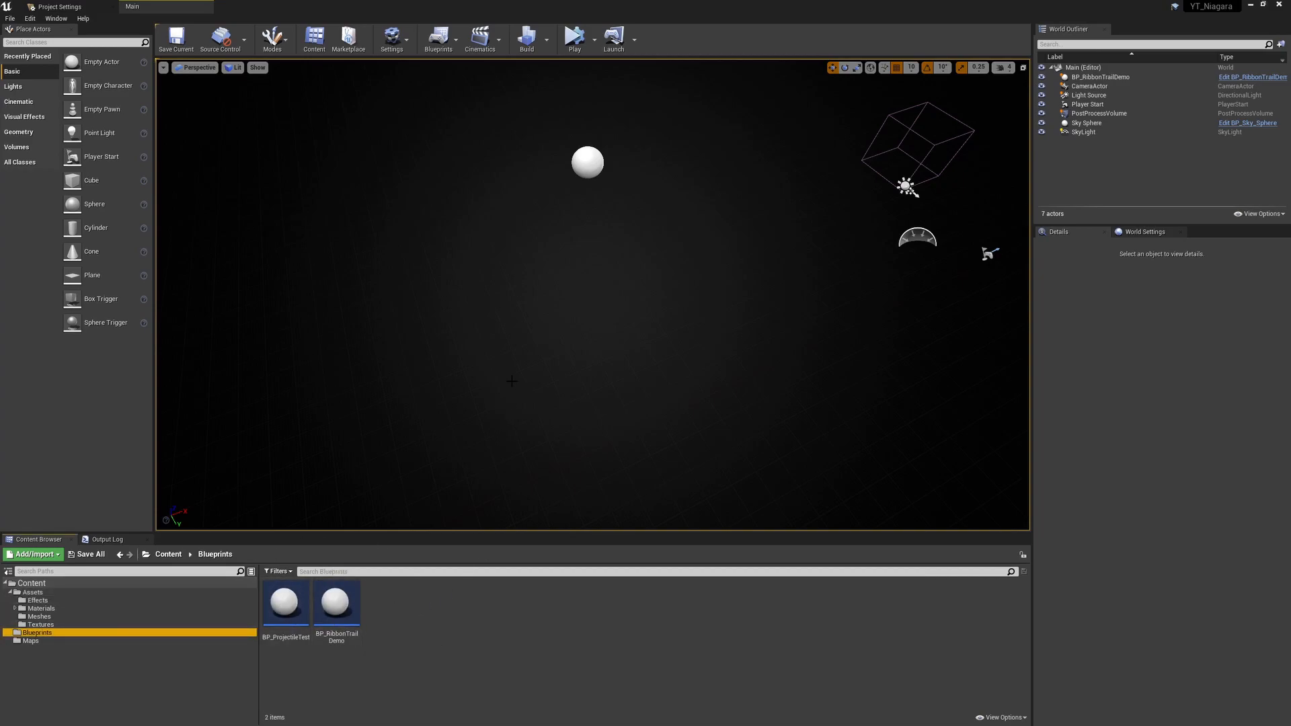
pyautogui.rightClick(413, 612)
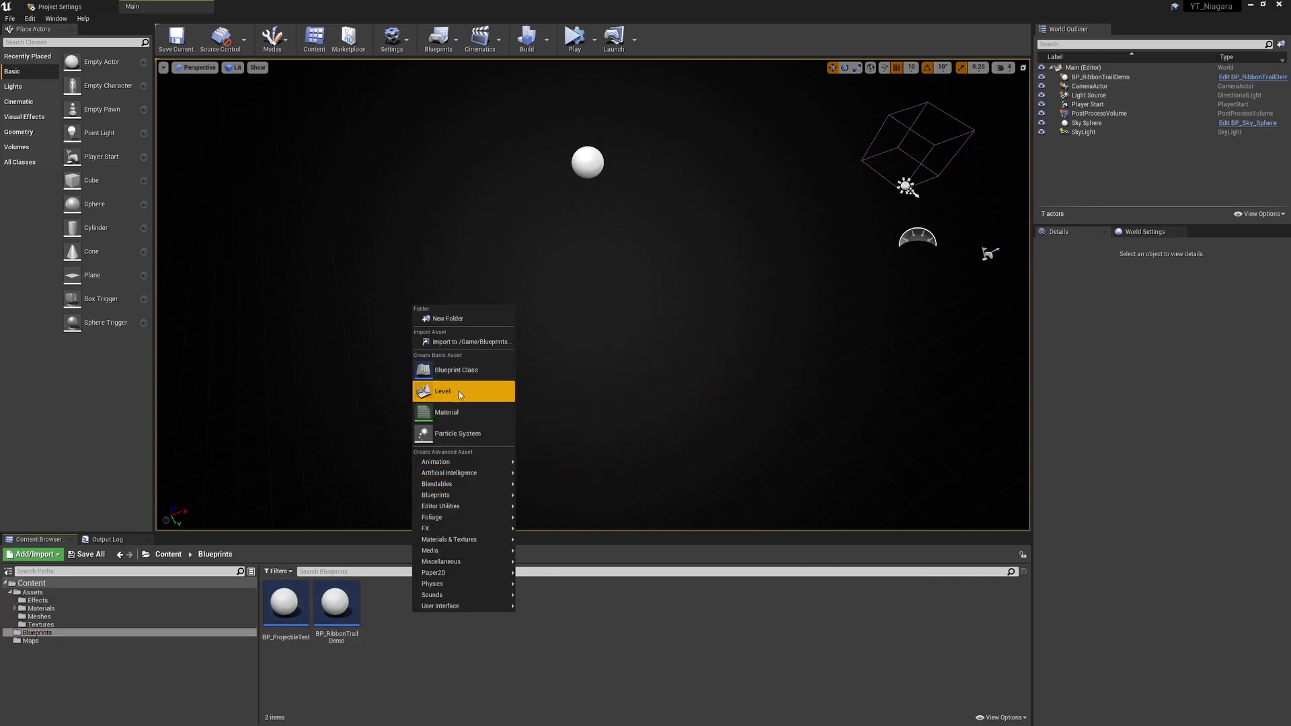
pyautogui.click(463, 371)
pyautogui.click(538, 277)
pyautogui.write('B')
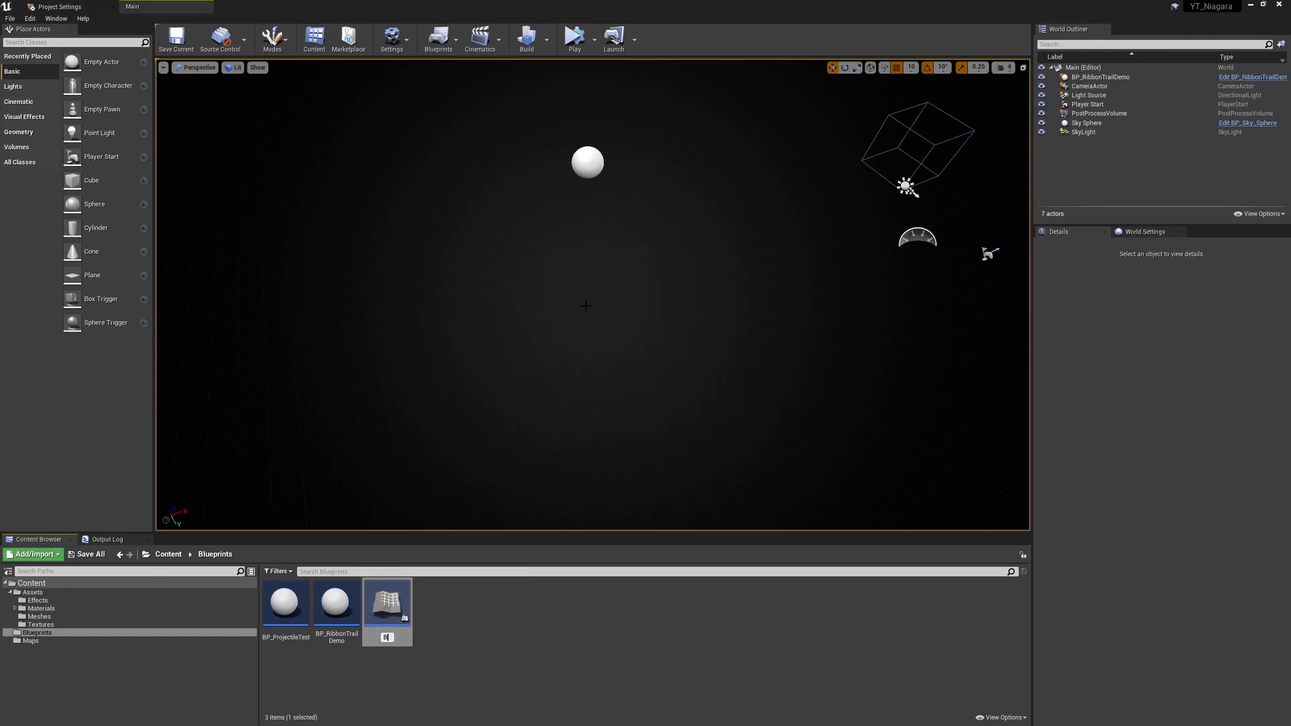
pyautogui.write('P_Laser')
pyautogui.press('Return')
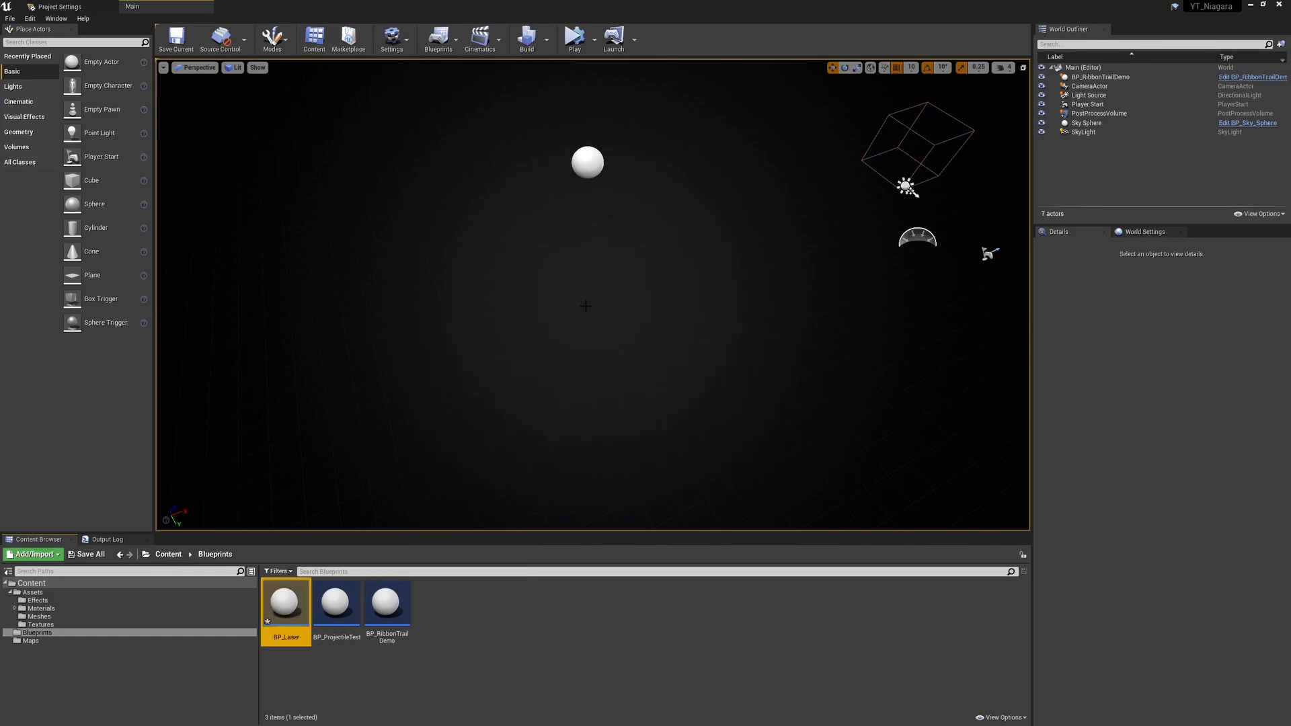
pyautogui.press('Return')
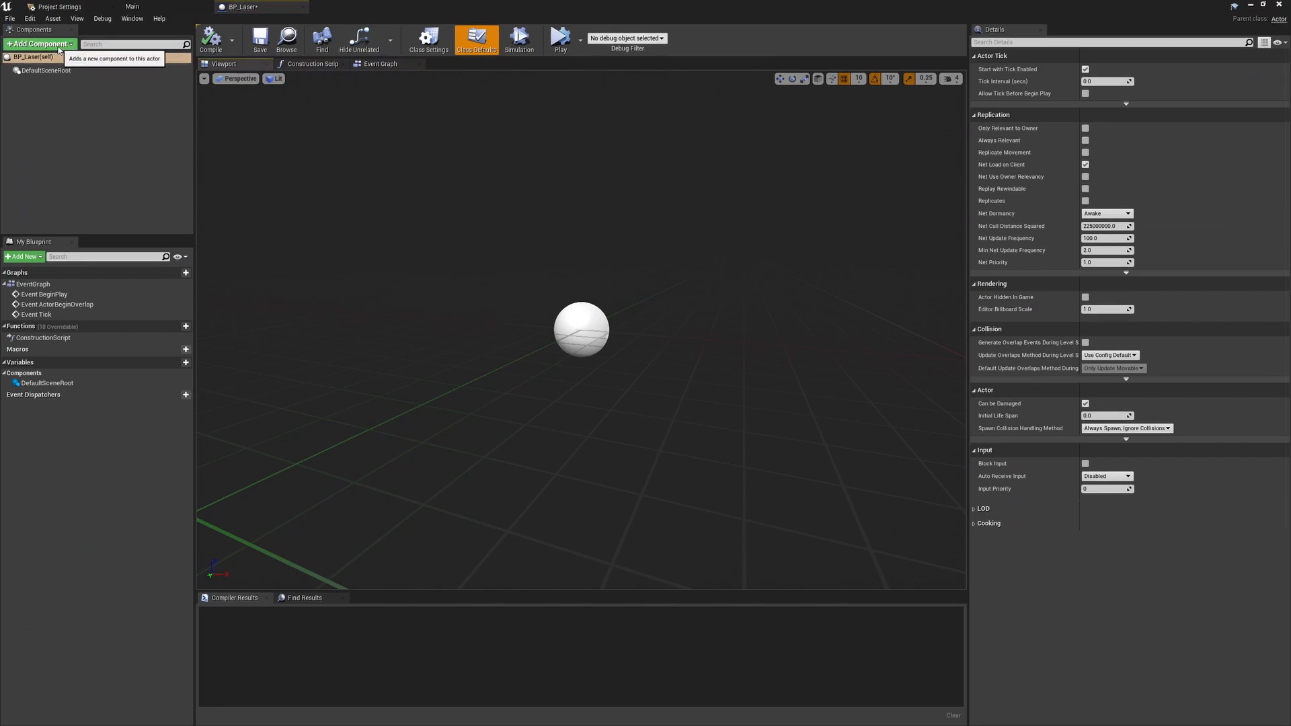
# - Add a basic Sphere mesh component to BP_Laser
pyautogui.click(60, 46)
pyautogui.write('sphere')
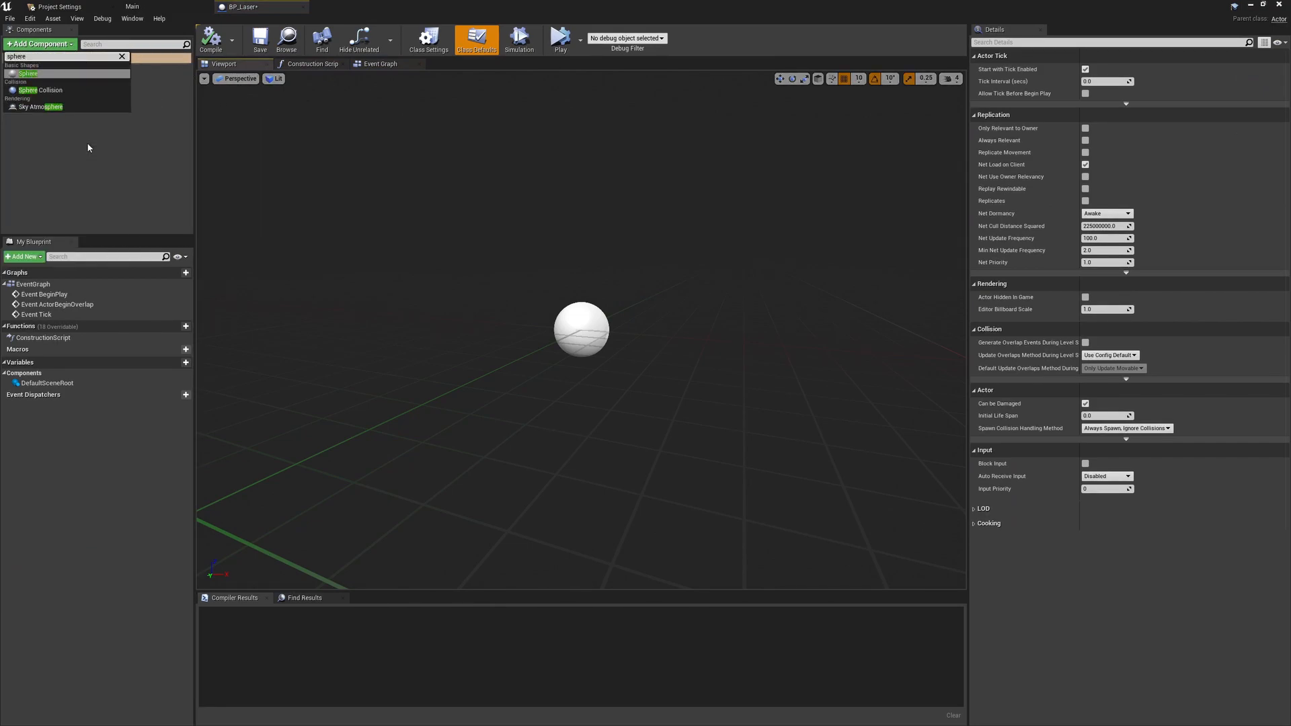
pyautogui.click(84, 74)
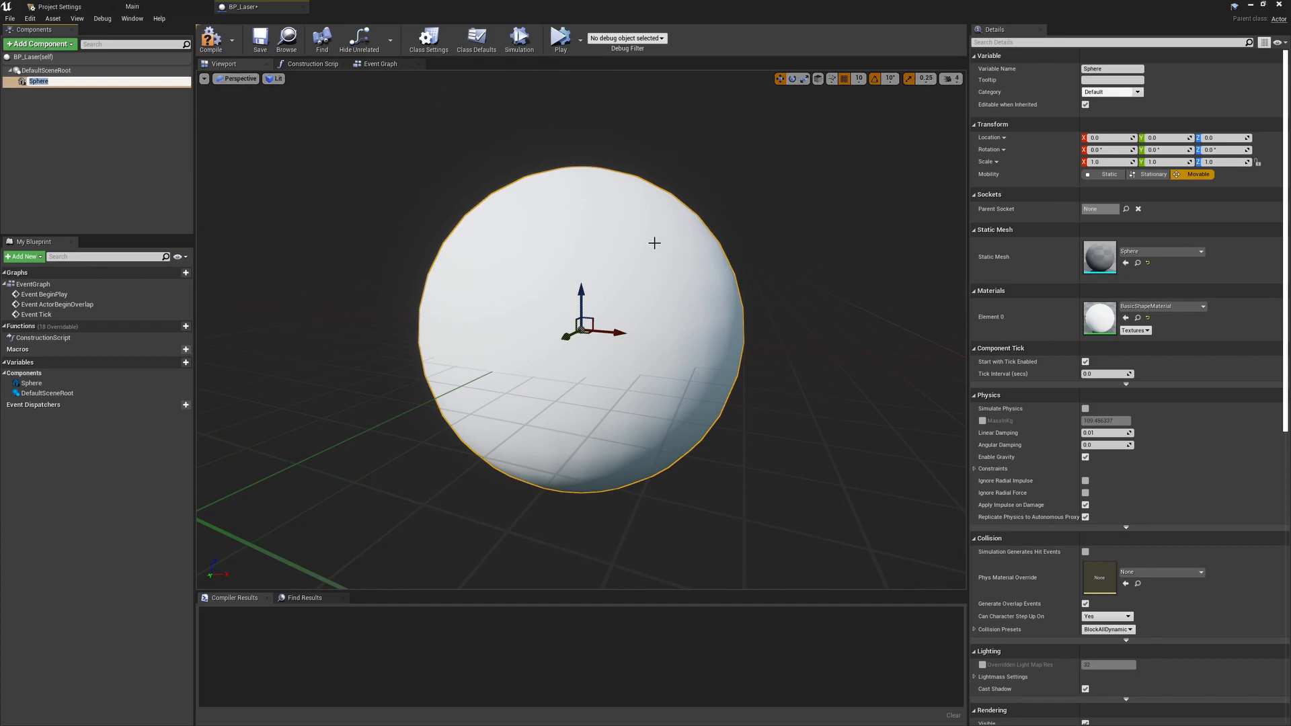
# - Set the Sphere component's collision preset to NoCollision and compile the Blueprint
pyautogui.click(1108, 630)
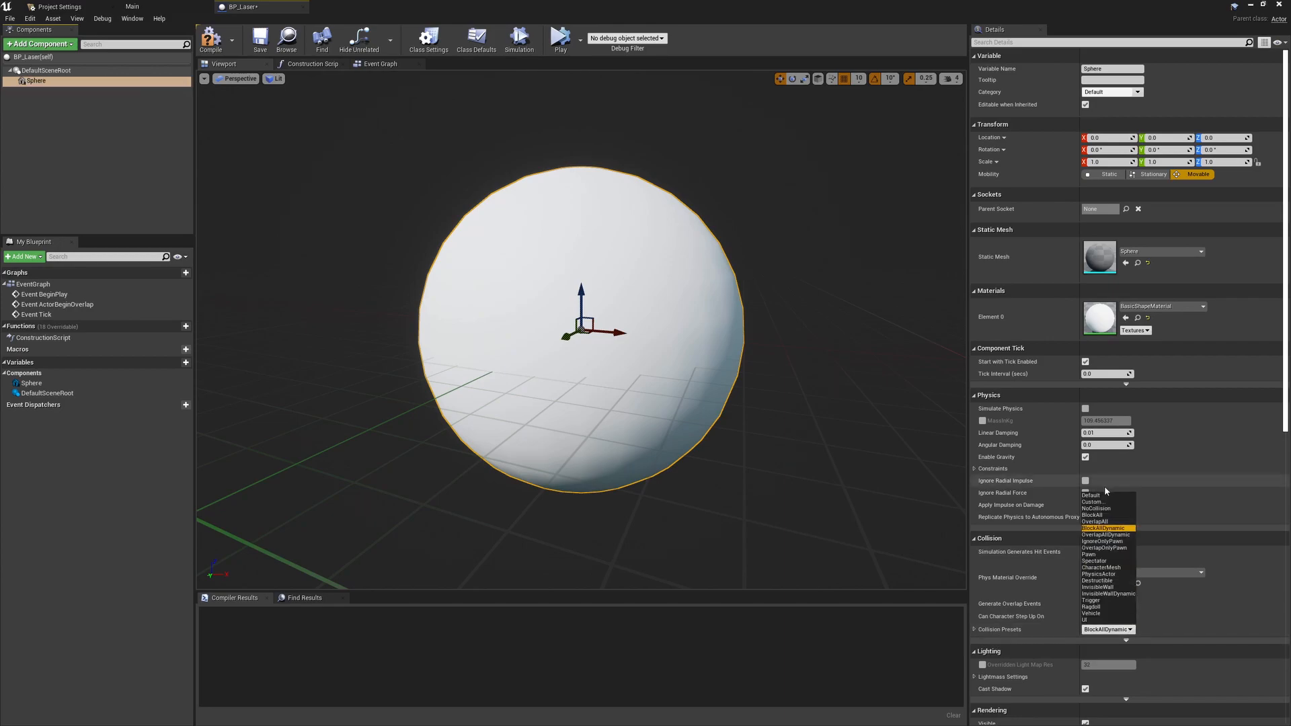
pyautogui.click(1107, 509)
pyautogui.click(211, 38)
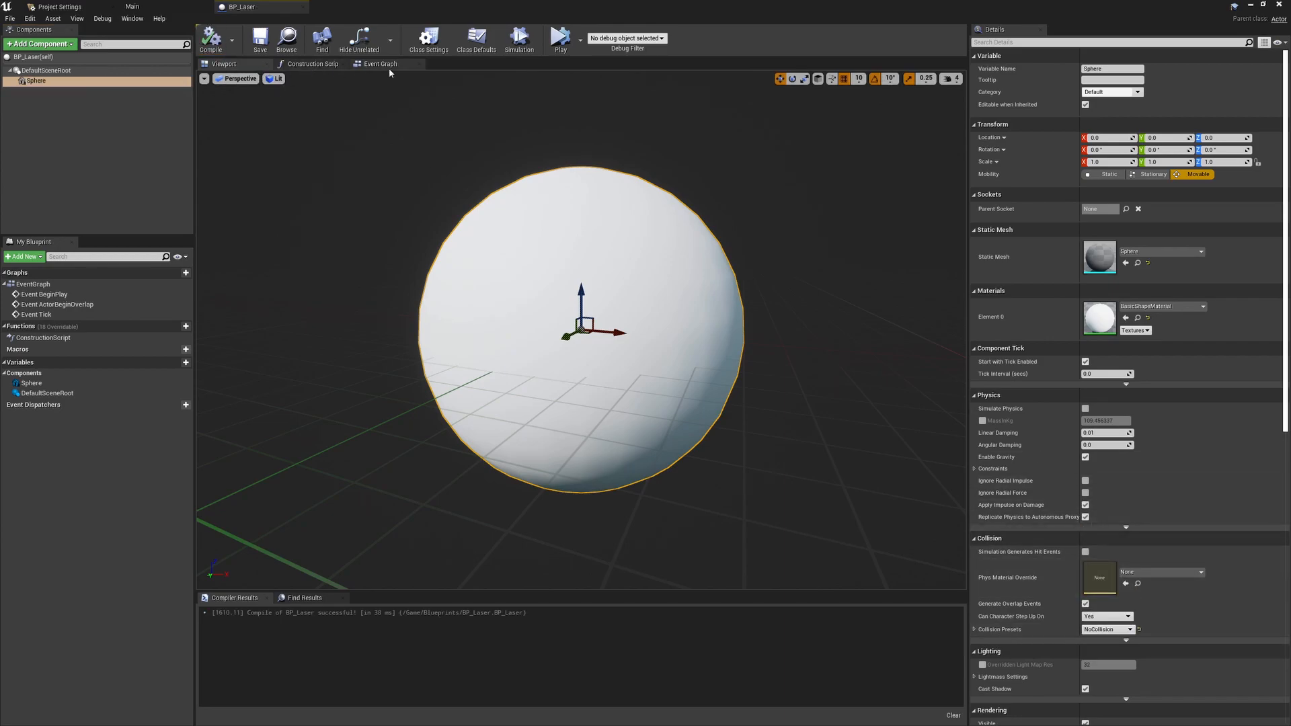
# - Show the Event Graph and add a Niagara Particle System component named NiagaraLaser
pyautogui.click(382, 64)
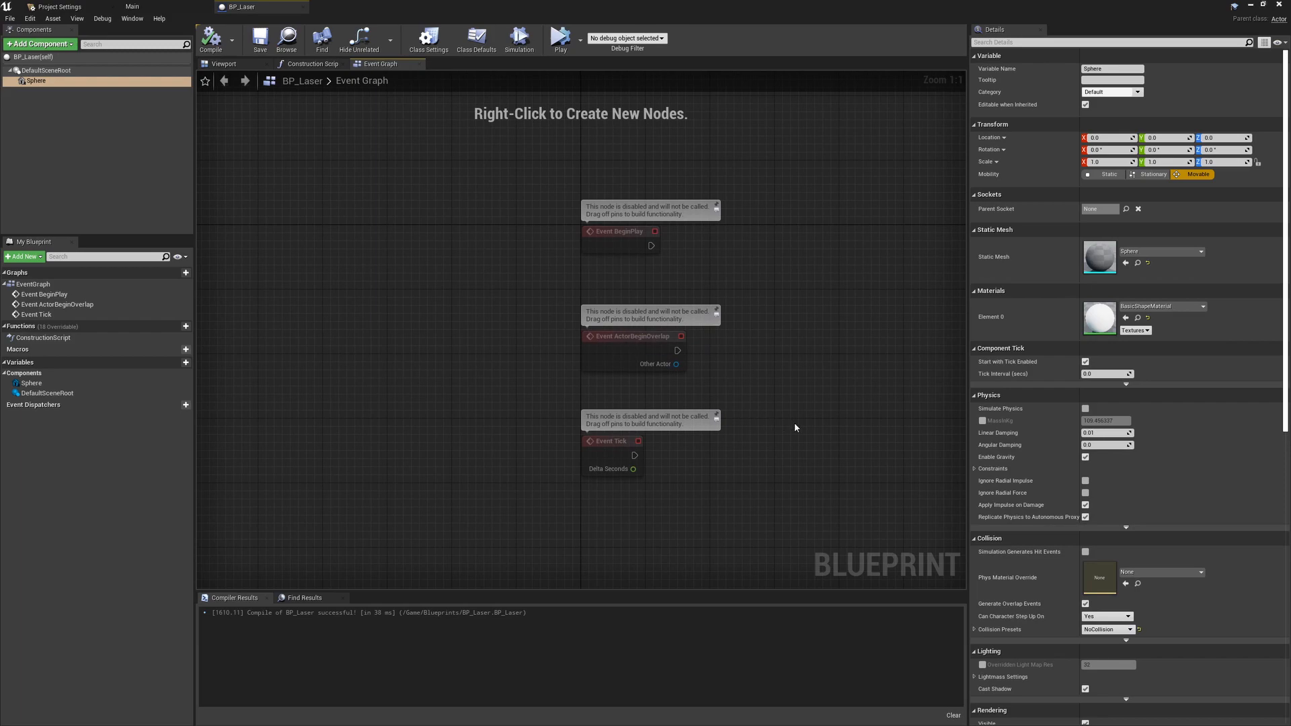
pyautogui.moveTo(795, 428); pyautogui.dragTo(656, 315, button='right')
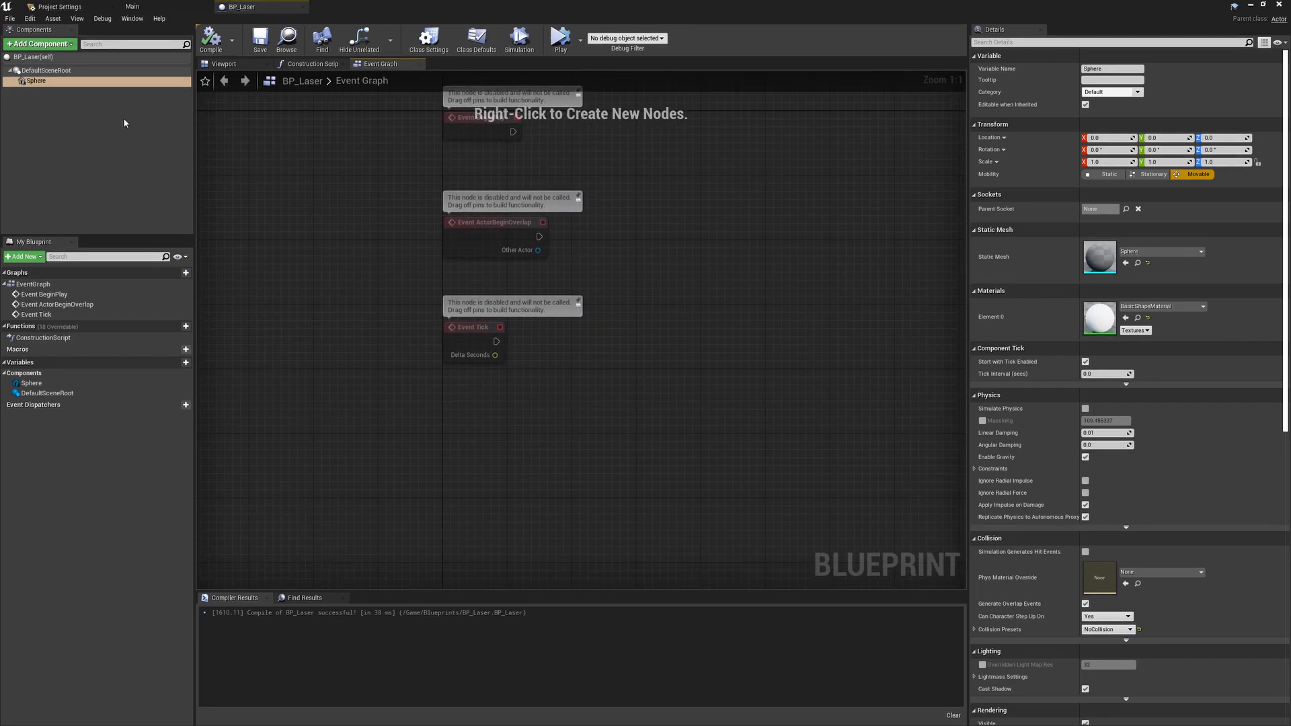
pyautogui.click(58, 47)
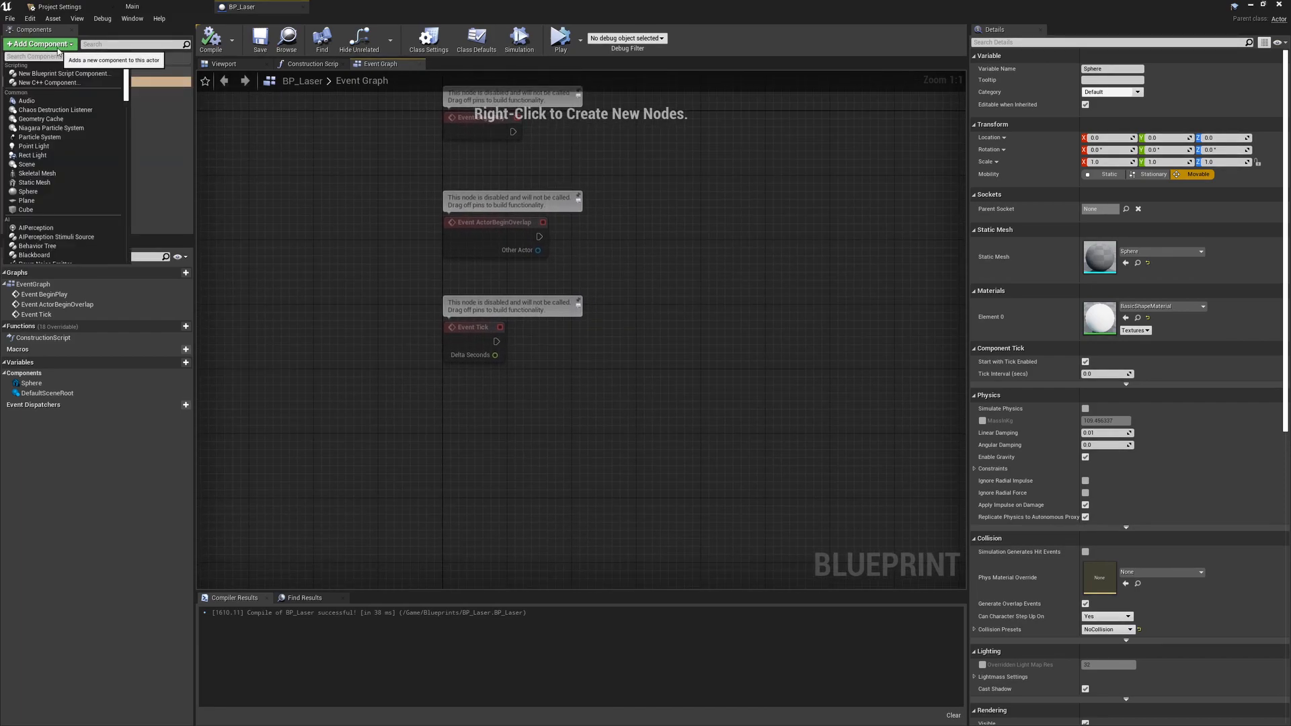
pyautogui.click(51, 127)
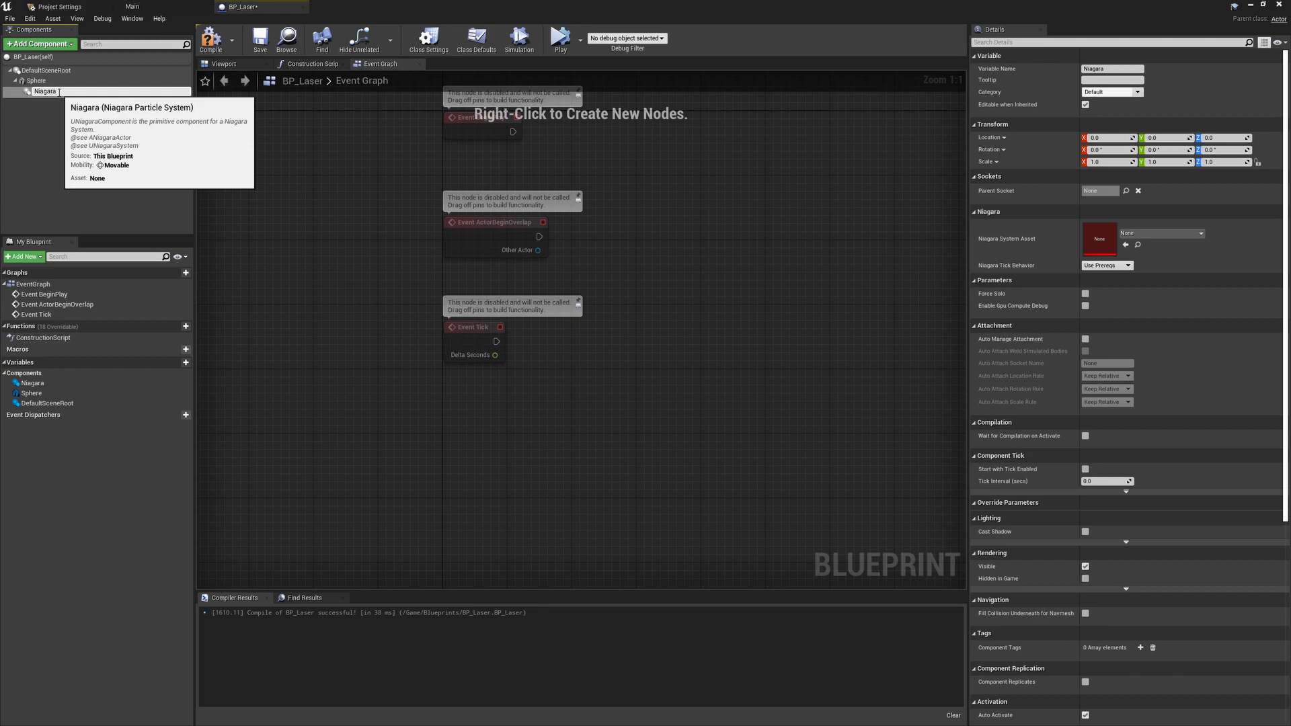
pyautogui.write('Laser')
pyautogui.press('Return')
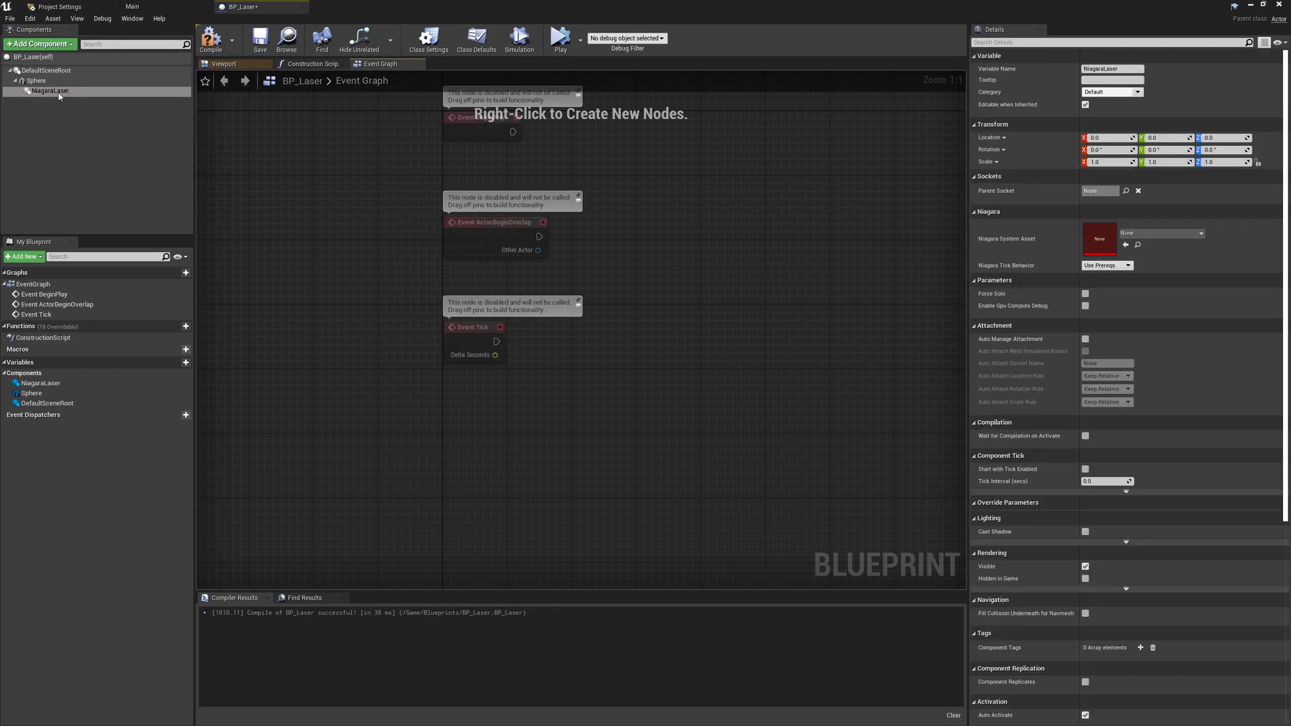
# - Duplicate NiagaraLaser as NiagaraLaserImpact, make Sphere the root component and compile the Blueprint
pyautogui.click(62, 93)
pyautogui.hotkey('ctrl', 'w')
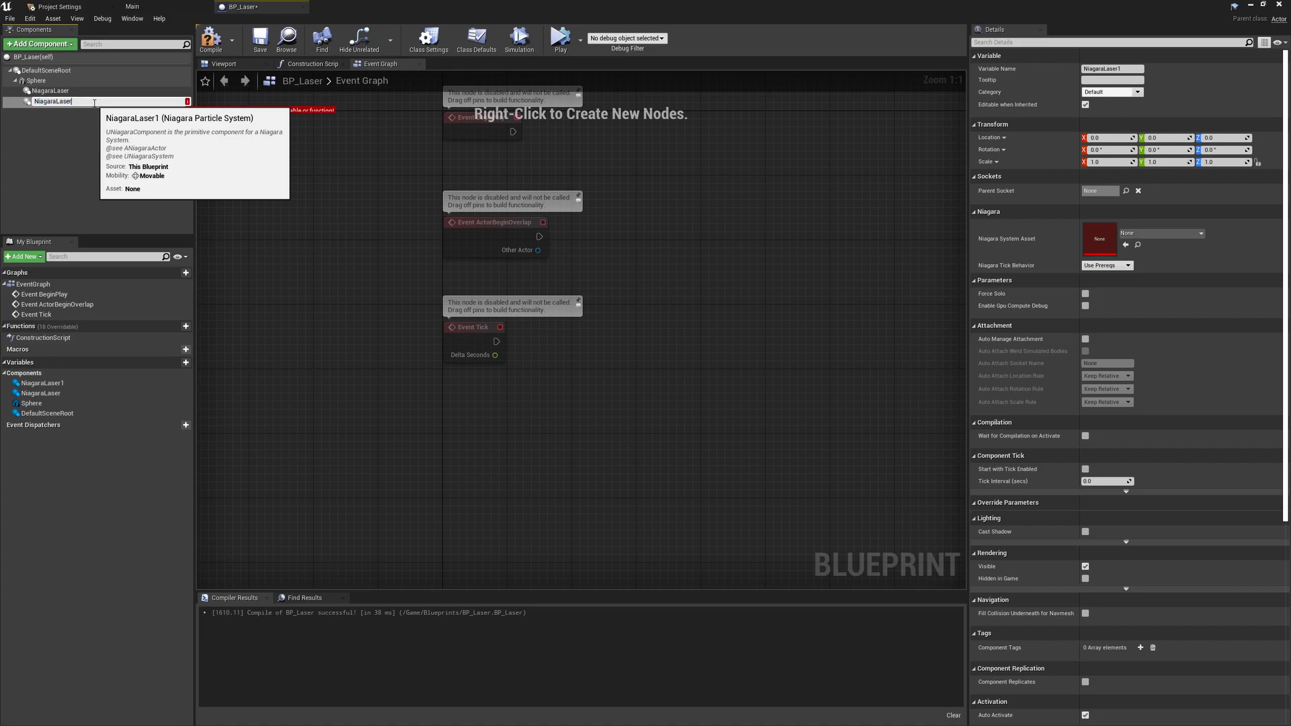
pyautogui.write('Impact')
pyautogui.press('Return')
pyautogui.moveTo(36, 81); pyautogui.dragTo(38, 73)
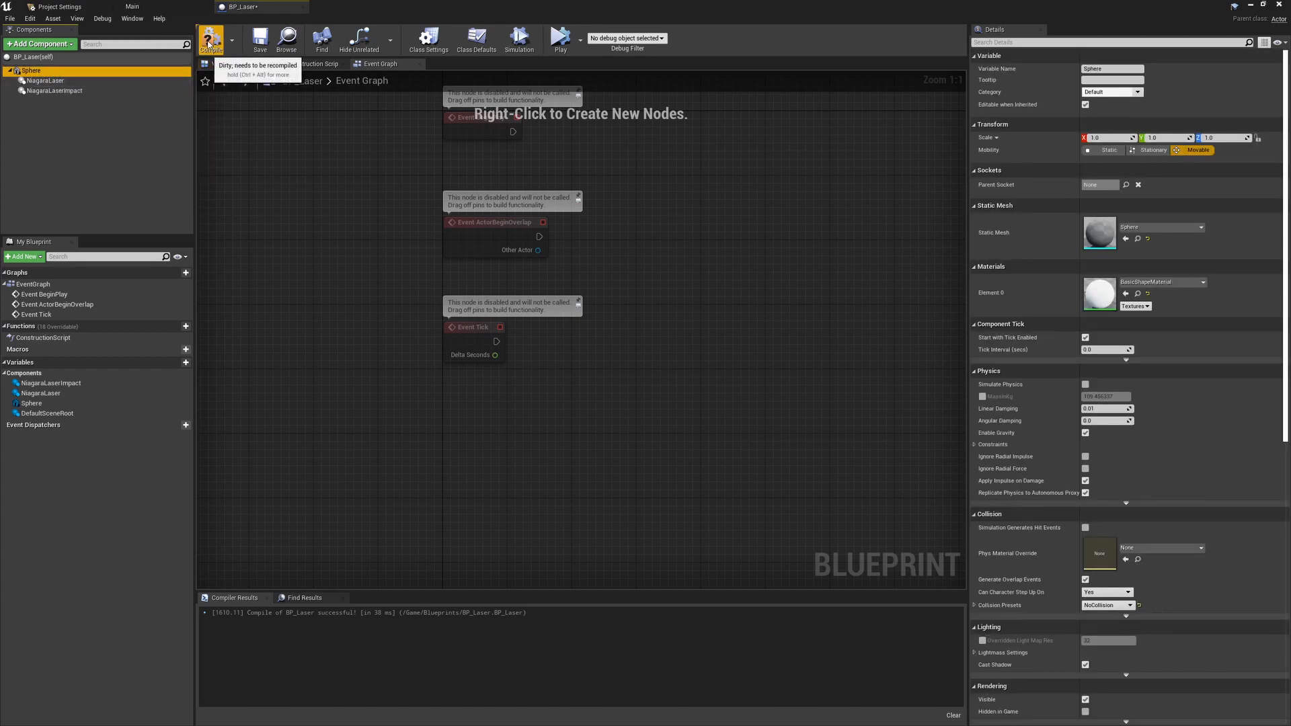
pyautogui.click(209, 44)
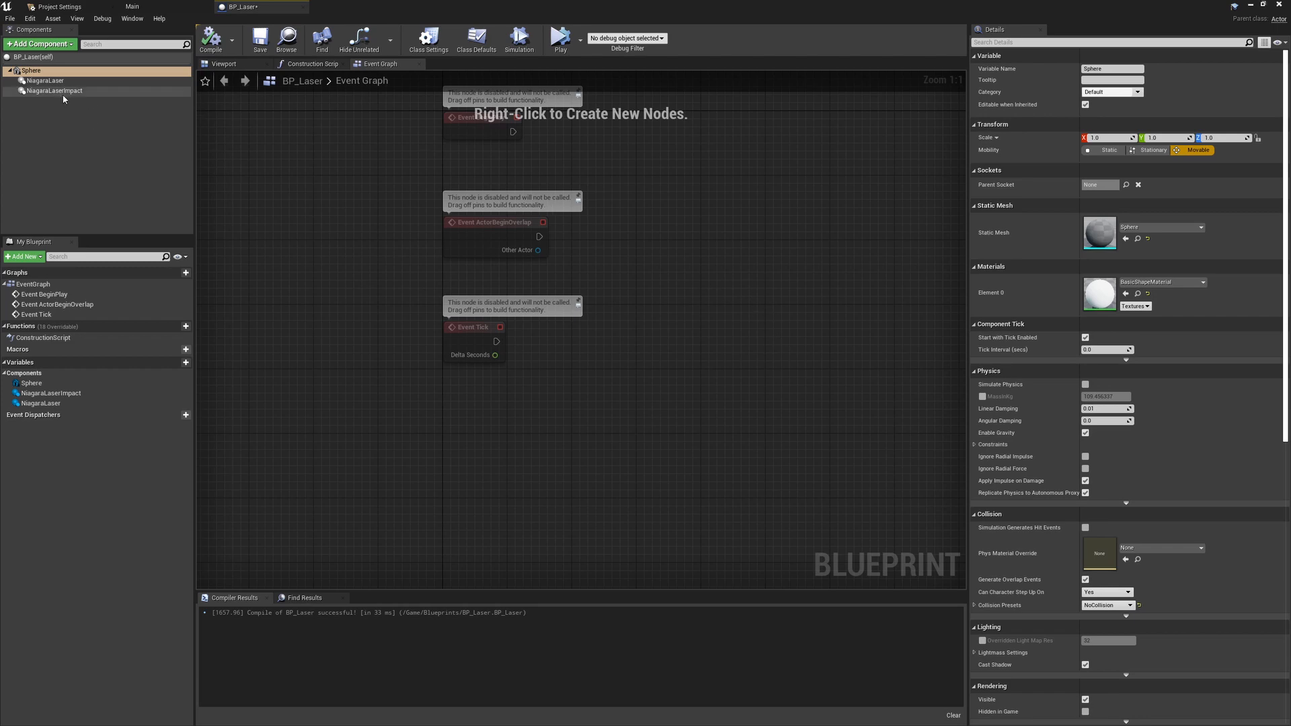
# - Assign NS_Laser to the NiagaraLaser component and NS_LaserImpact to the NiagaraLaserImpact component
pyautogui.click(85, 82)
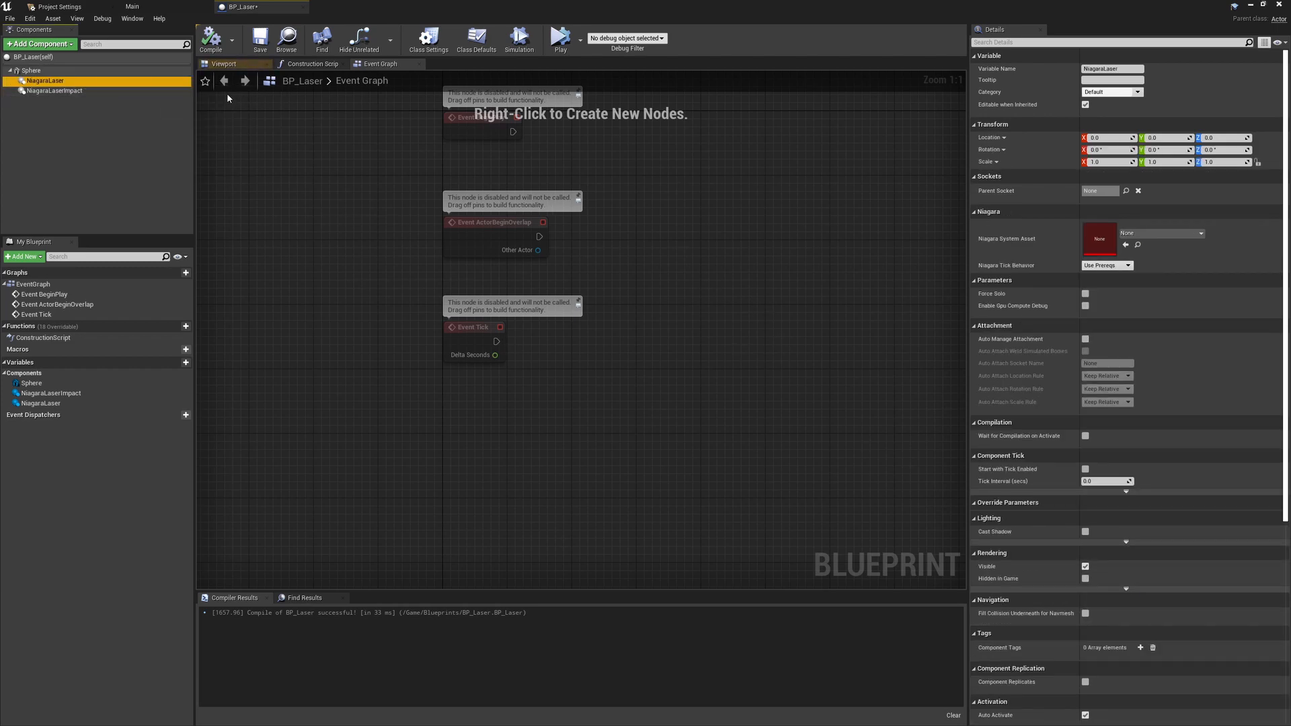
pyautogui.click(1189, 232)
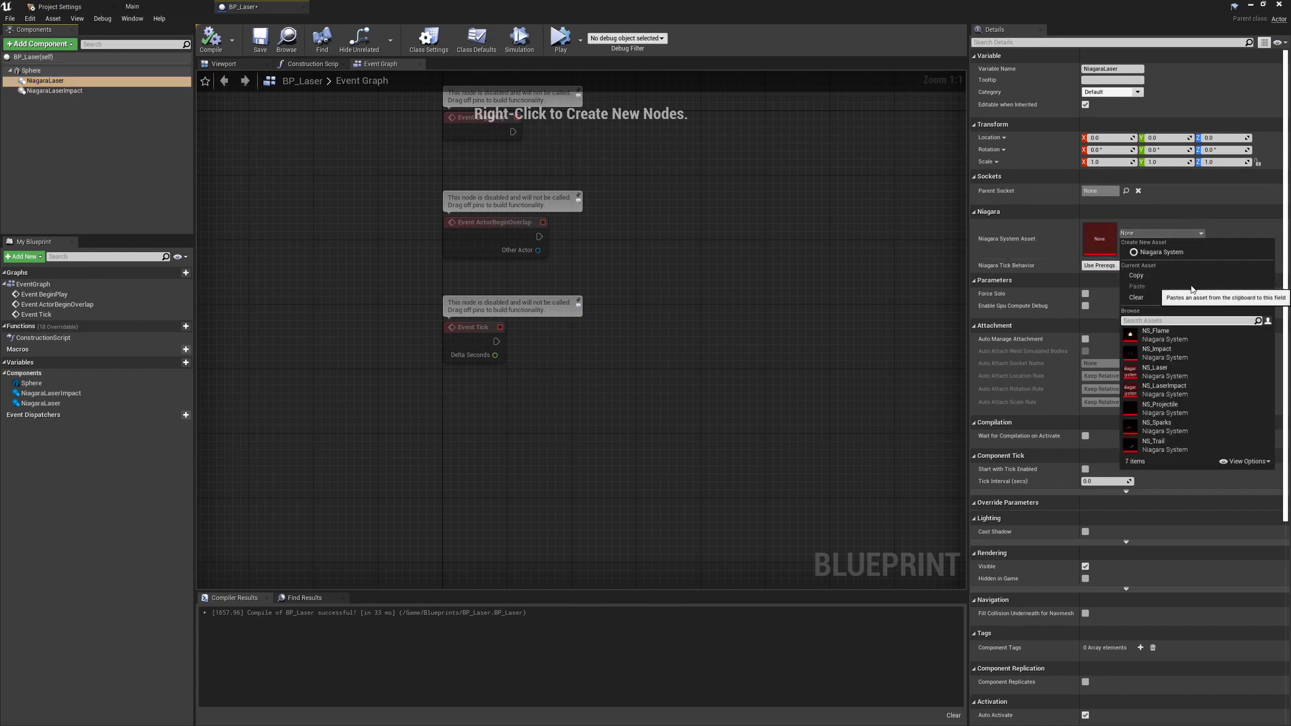
pyautogui.click(86, 91)
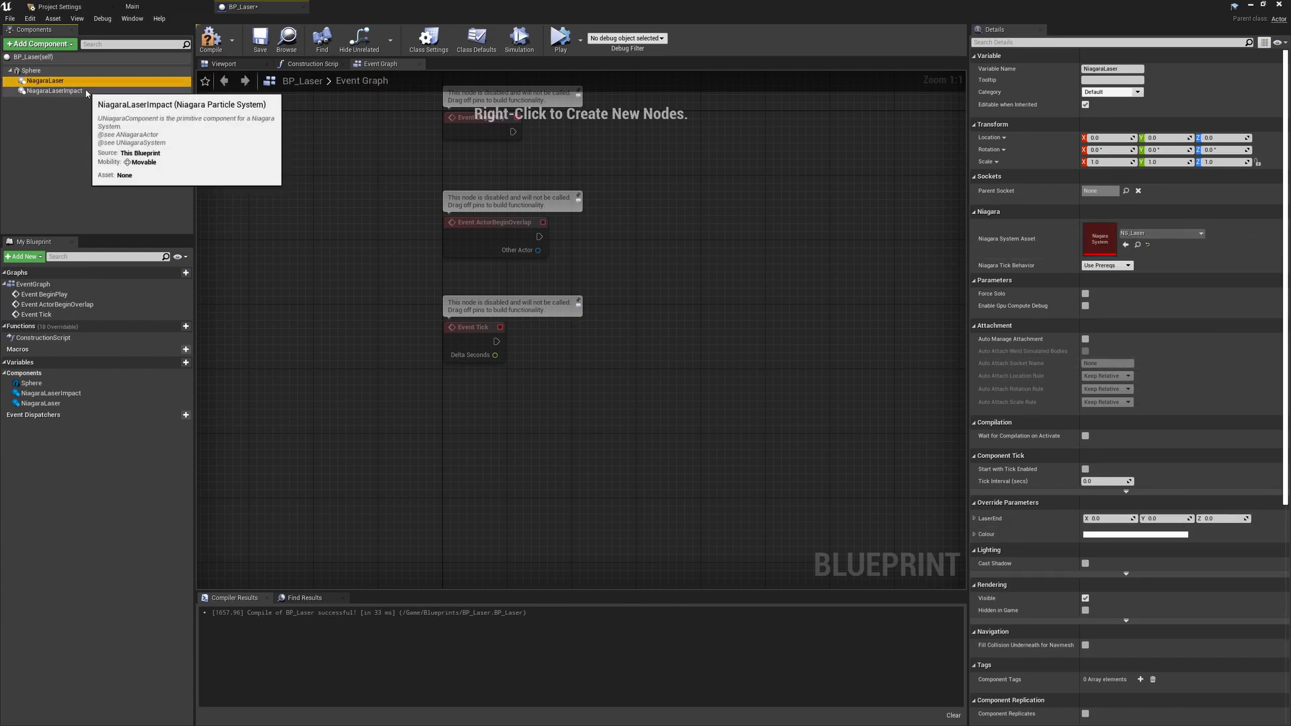
pyautogui.click(1158, 234)
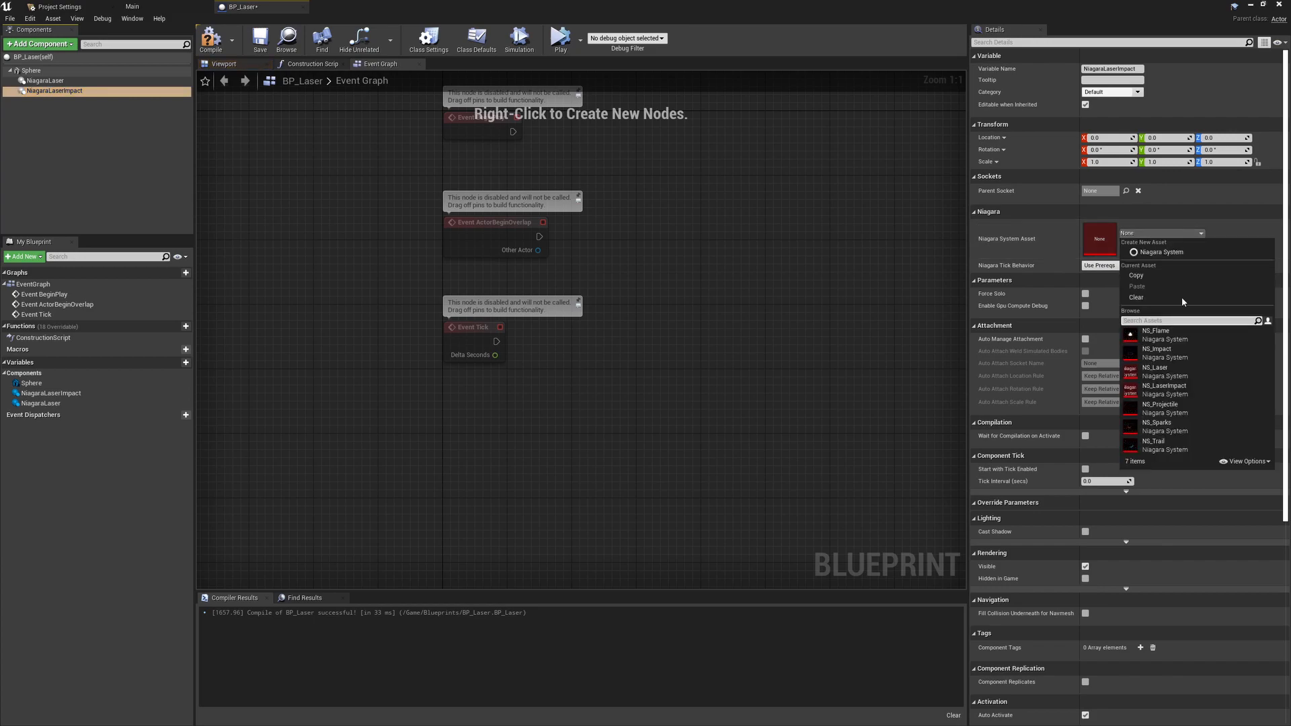
pyautogui.click(1194, 387)
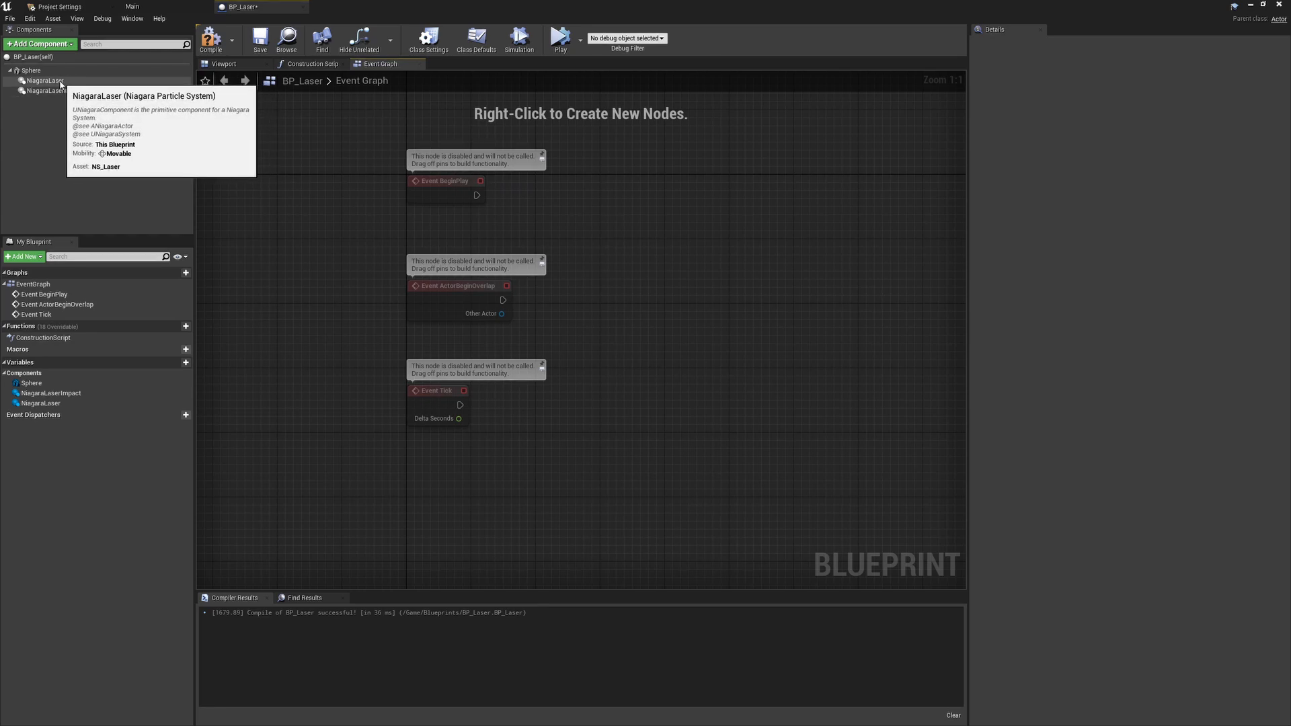
# - Place references to NiagaraLaser and NiagaraLaserImpact in the Event Graph beside Event BeginPlay
pyautogui.moveTo(46, 81); pyautogui.dragTo(448, 133)
pyautogui.moveTo(604, 217); pyautogui.dragTo(604, 218)
pyautogui.moveTo(55, 90); pyautogui.dragTo(540, 224)
# - Add a Set Color Parameter node that targets the Niagara Laser reference
pyautogui.moveTo(606, 250); pyautogui.dragTo(707, 198)
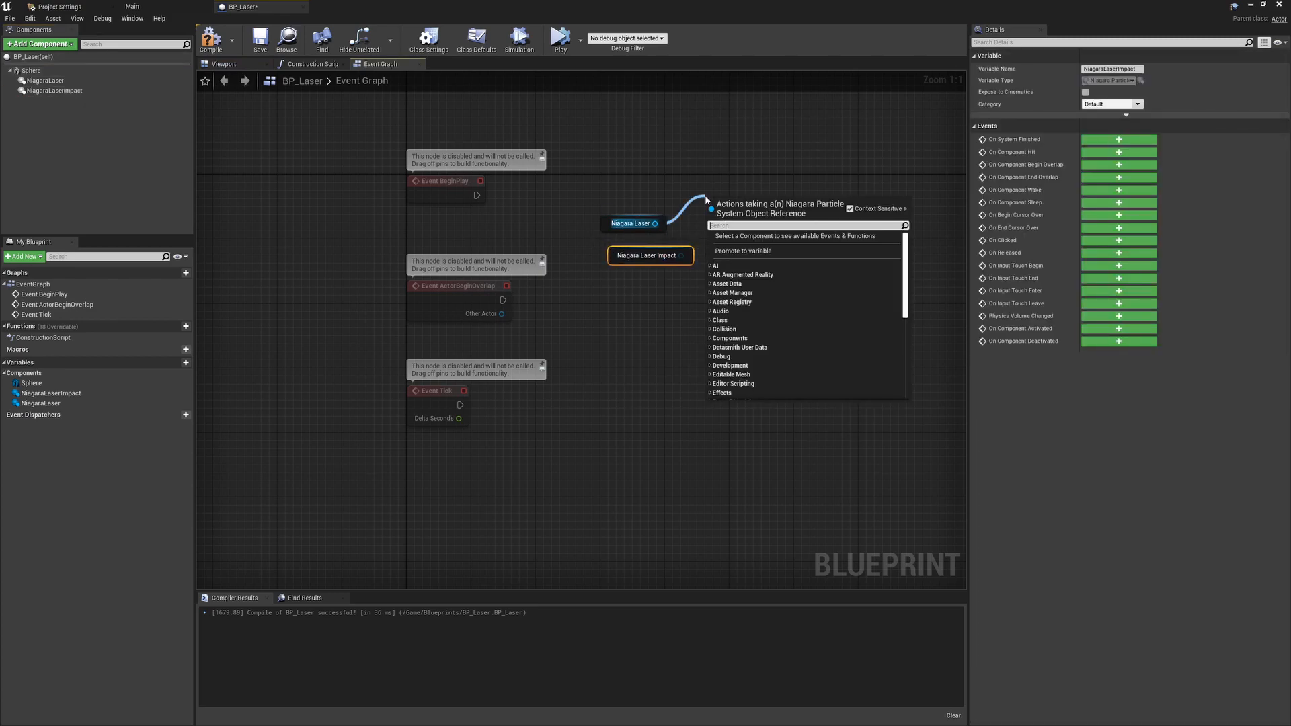
pyautogui.write('setcolou')
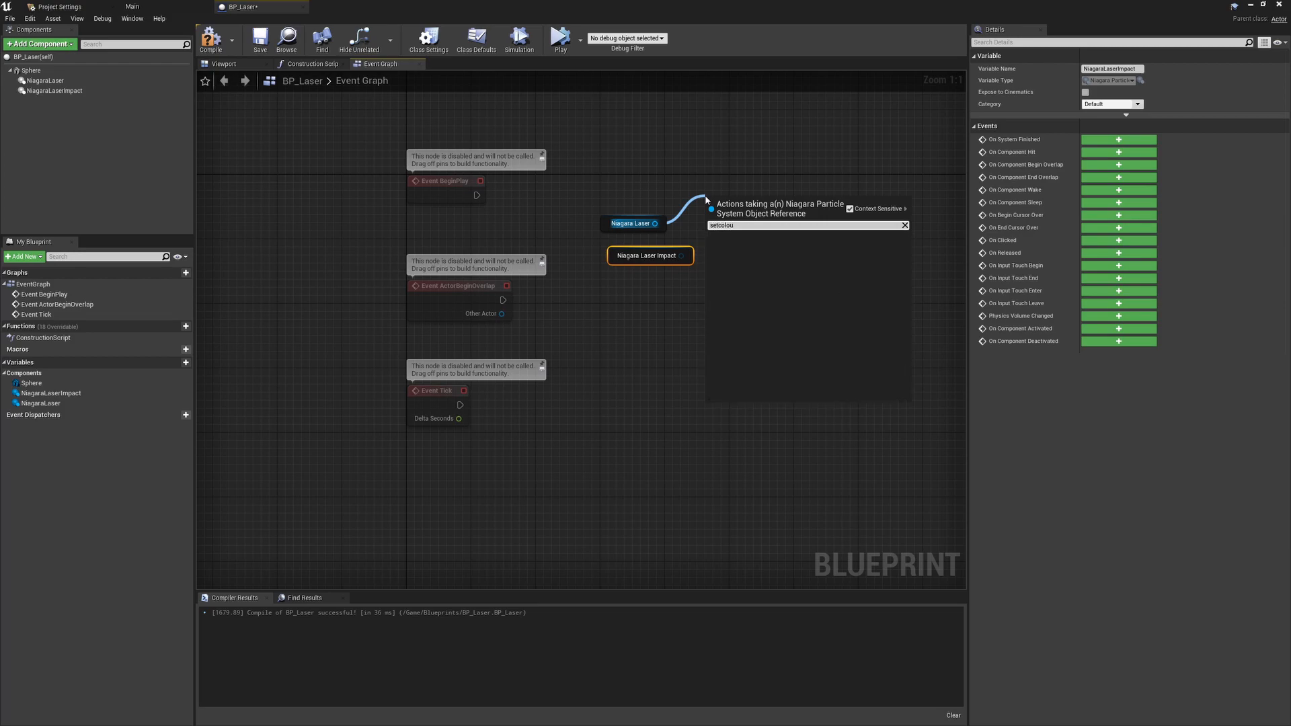
pyautogui.press('BackSpace')
pyautogui.write('r')
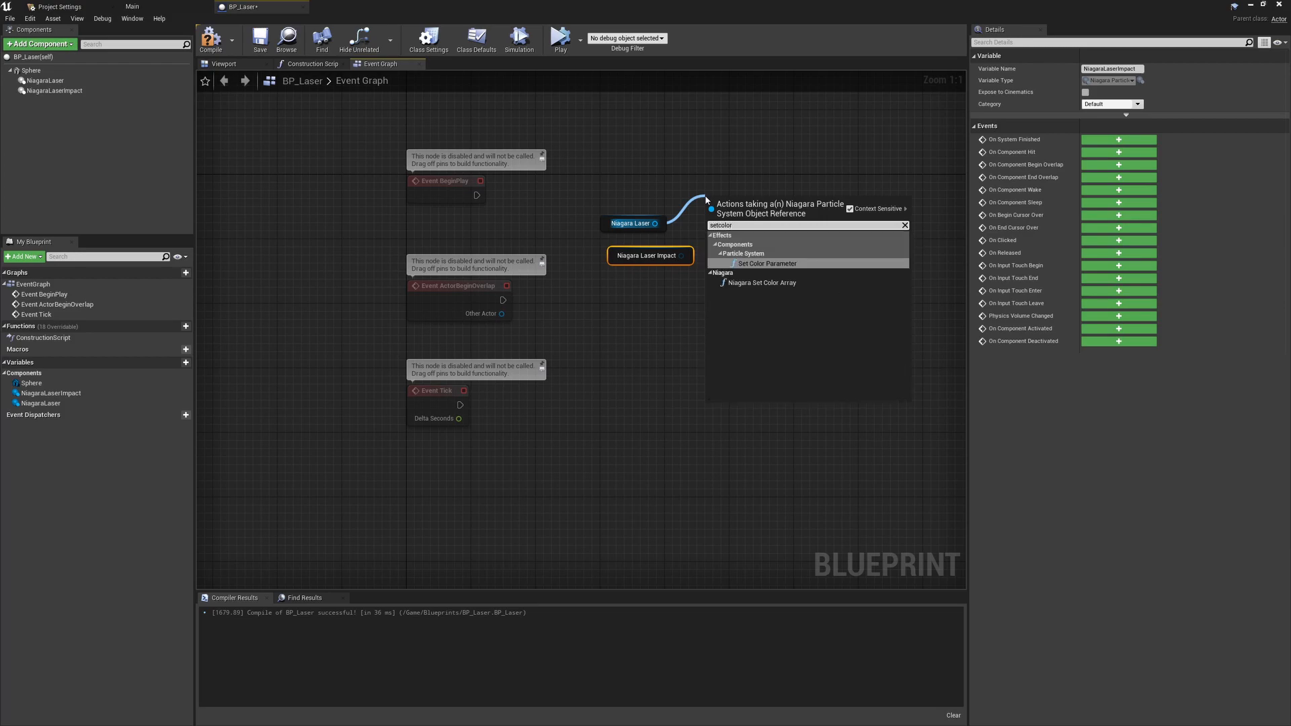
pyautogui.click(767, 264)
# - Connect Event BeginPlay to the Set Color Parameter node, align the nodes and compile
pyautogui.moveTo(625, 256); pyautogui.dragTo(618, 344)
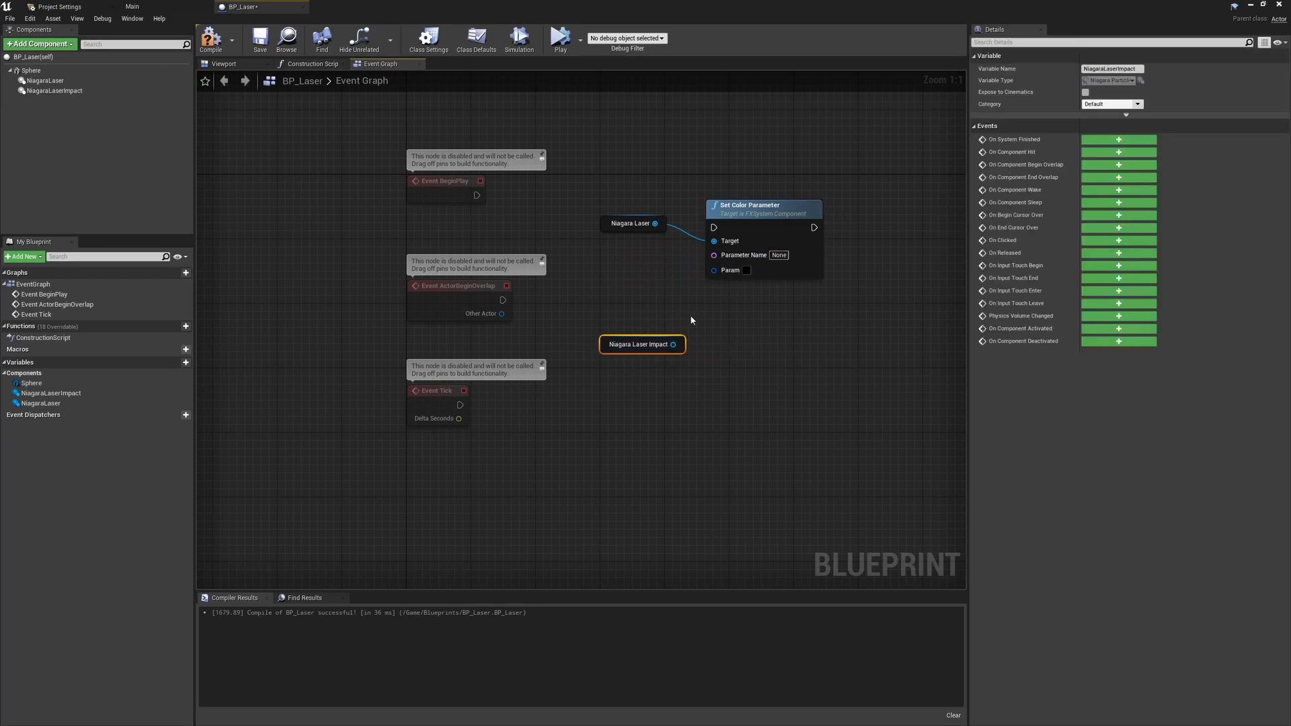
pyautogui.moveTo(760, 210); pyautogui.dragTo(760, 194)
pyautogui.moveTo(477, 195); pyautogui.dragTo(715, 211)
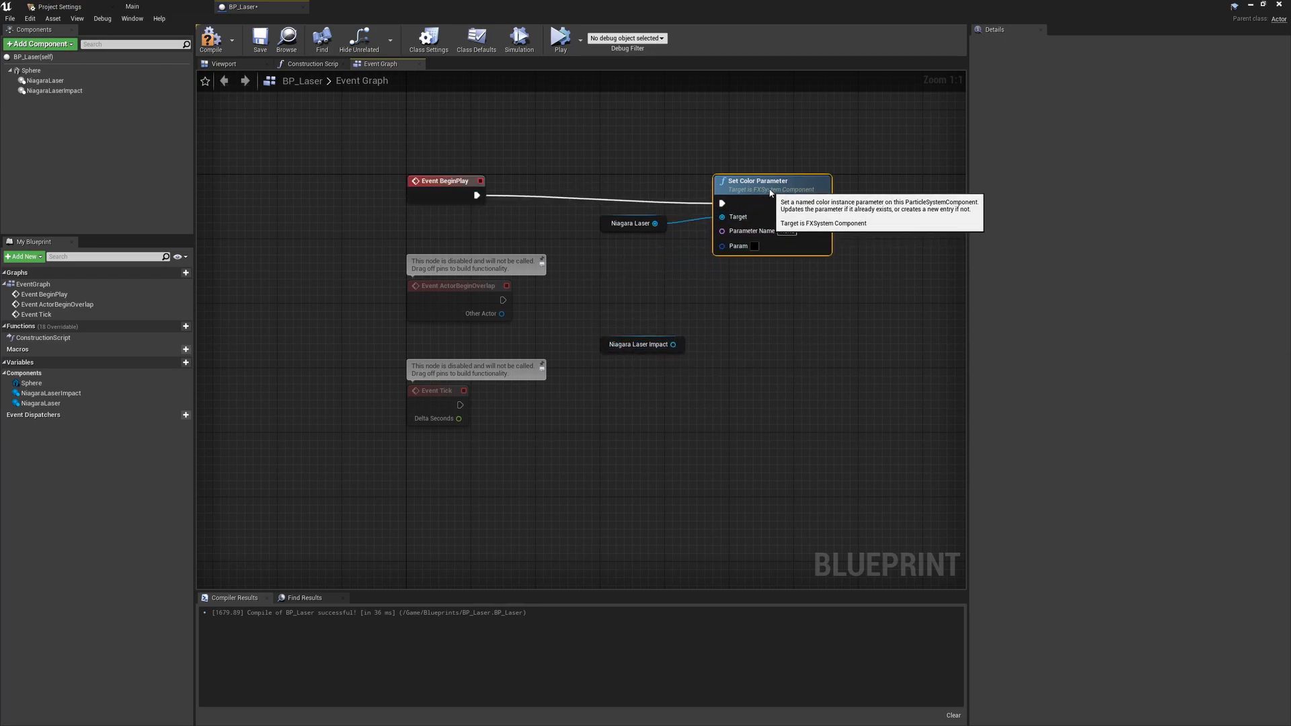
pyautogui.moveTo(803, 199); pyautogui.dragTo(811, 183)
pyautogui.click(214, 33)
# - Open the NE_Laser emitter from the Effects folder and check the name of its user-exposed colour parameter
pyautogui.click(131, 7)
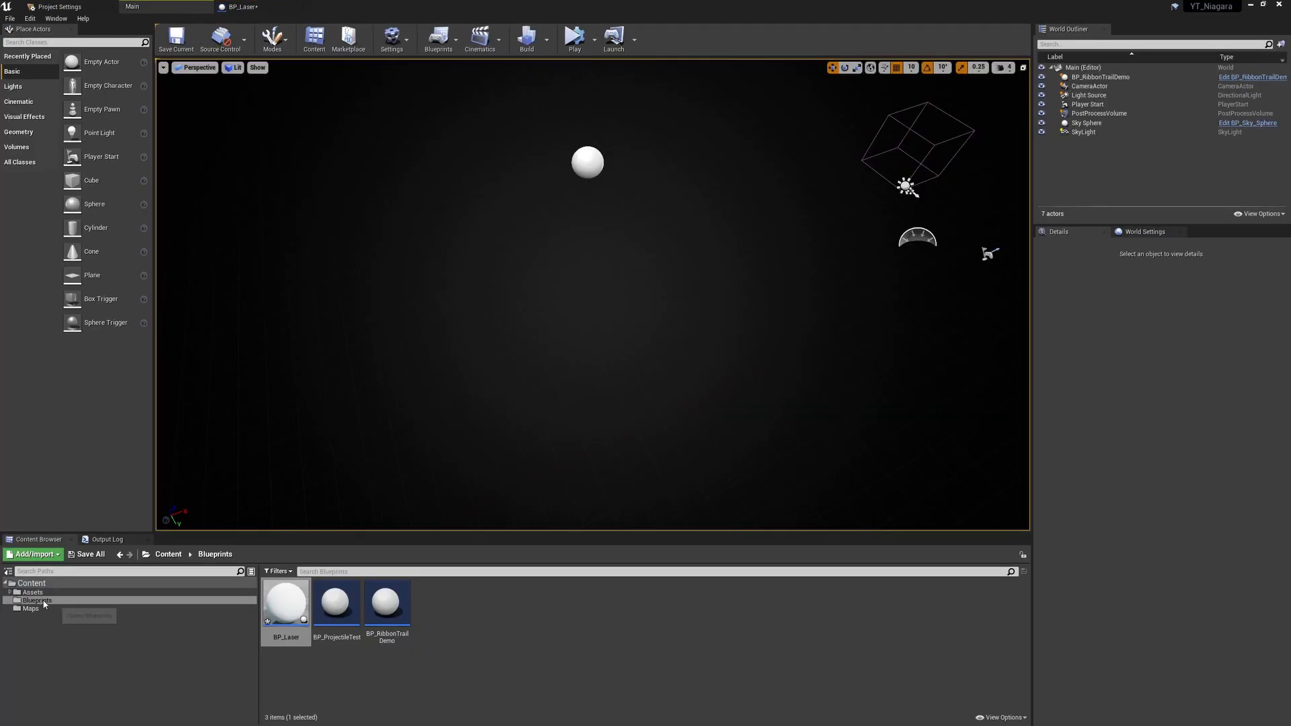
pyautogui.click(10, 592)
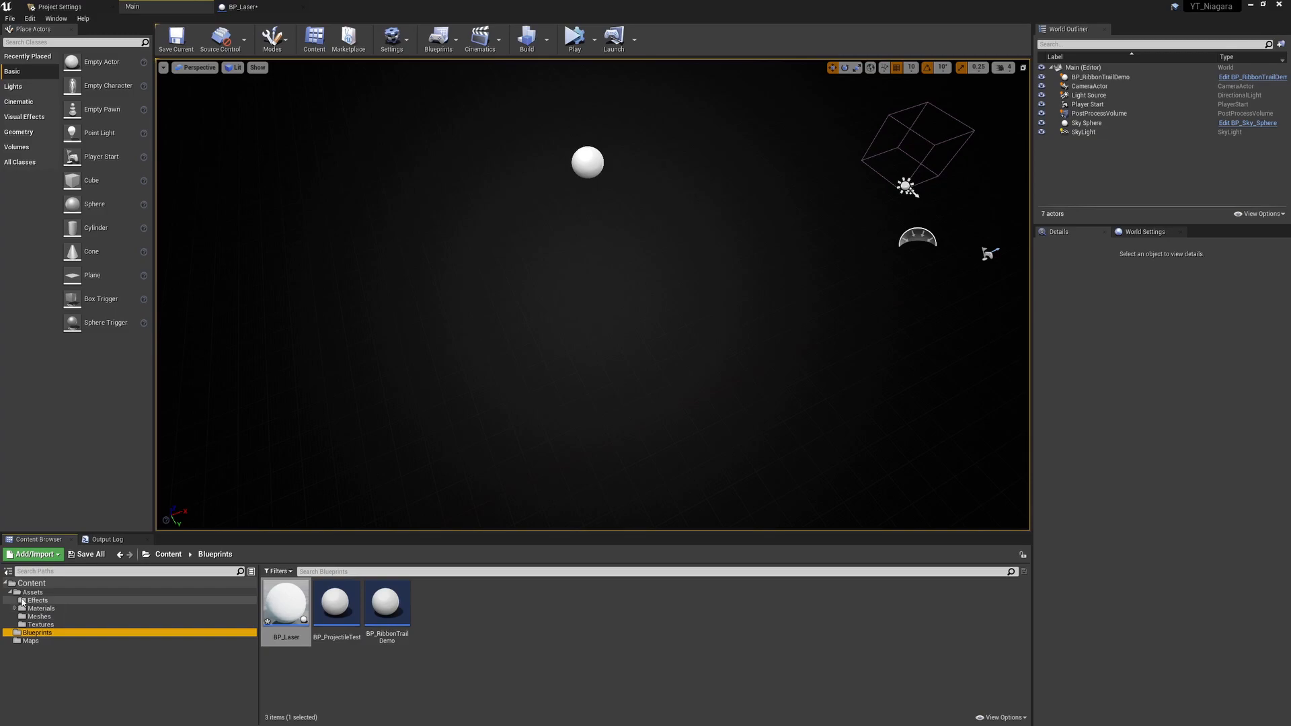
pyautogui.click(57, 602)
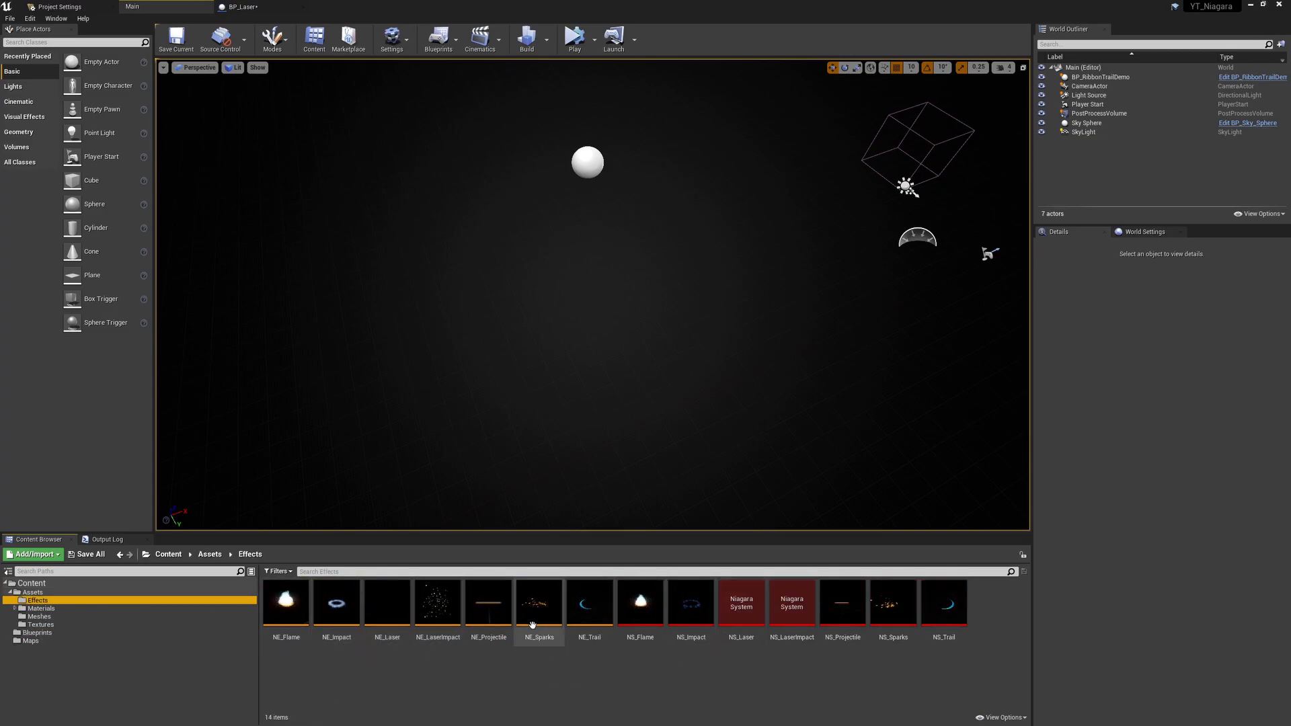
pyautogui.doubleClick(396, 608)
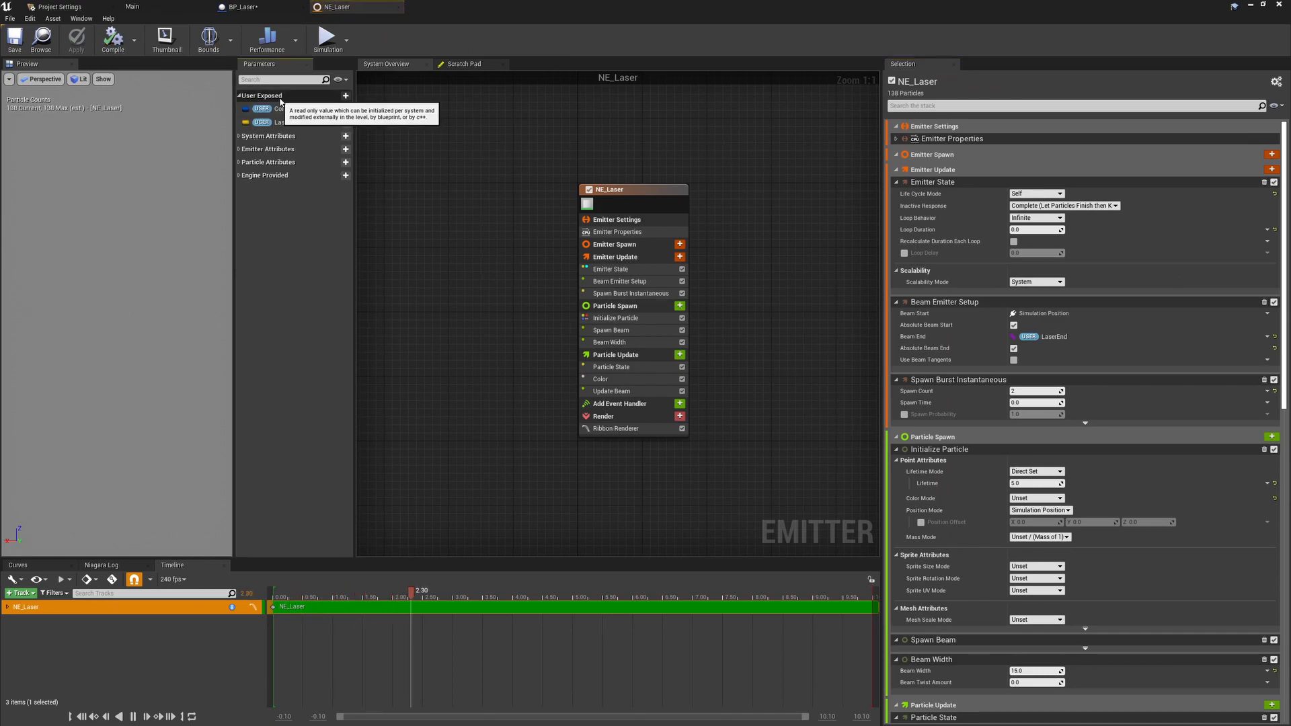
pyautogui.click(286, 110)
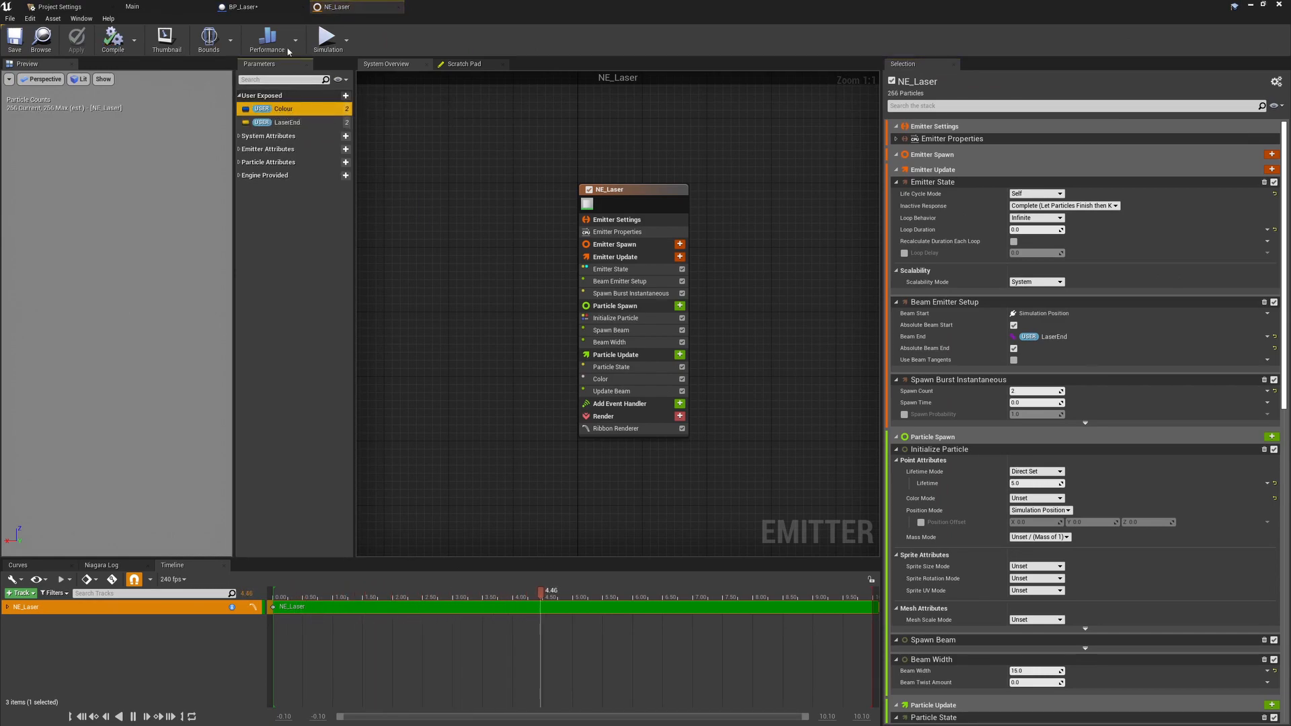
# - Back in BP_Laser, set the Set Color Parameter node's parameter name to Colour and its colour to orange
pyautogui.click(256, 7)
pyautogui.click(791, 224)
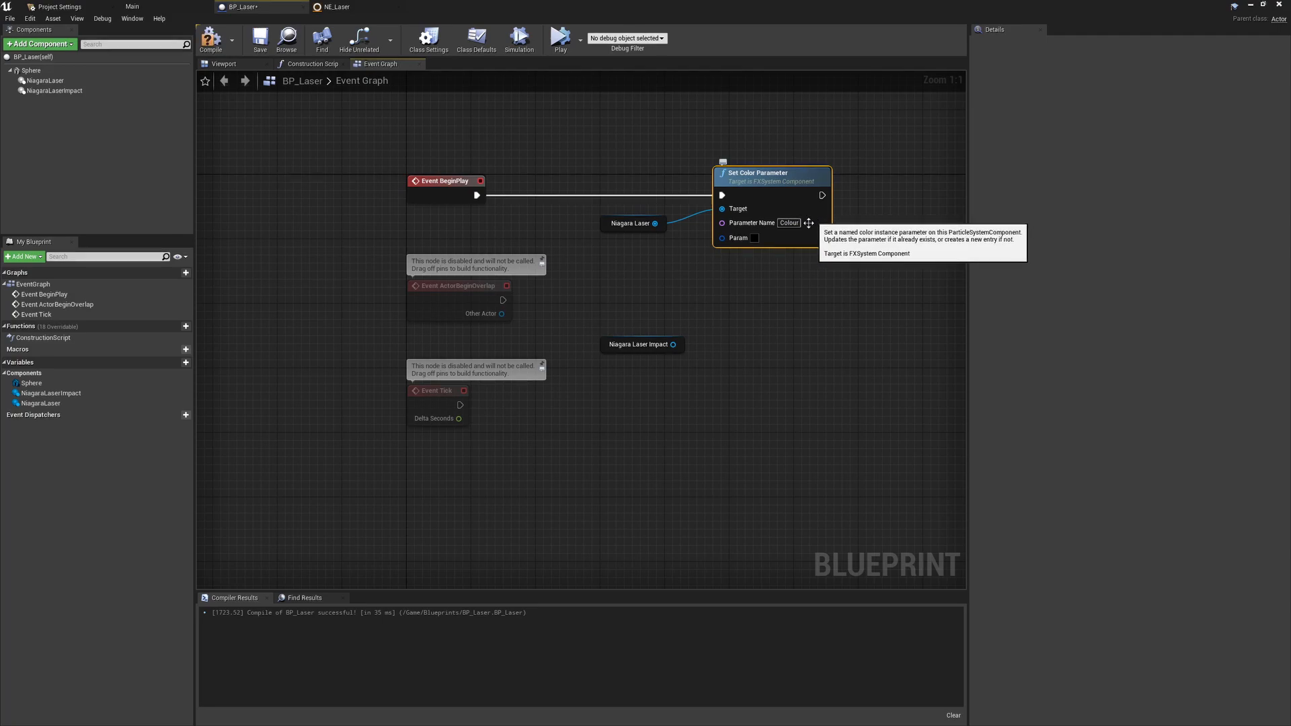
pyautogui.click(755, 239)
pyautogui.moveTo(835, 327)
pyautogui.mouseDown()
pyautogui.moveTo(873, 330)
pyautogui.moveTo(910, 291)
pyautogui.moveTo(871, 337)
pyautogui.mouseUp()
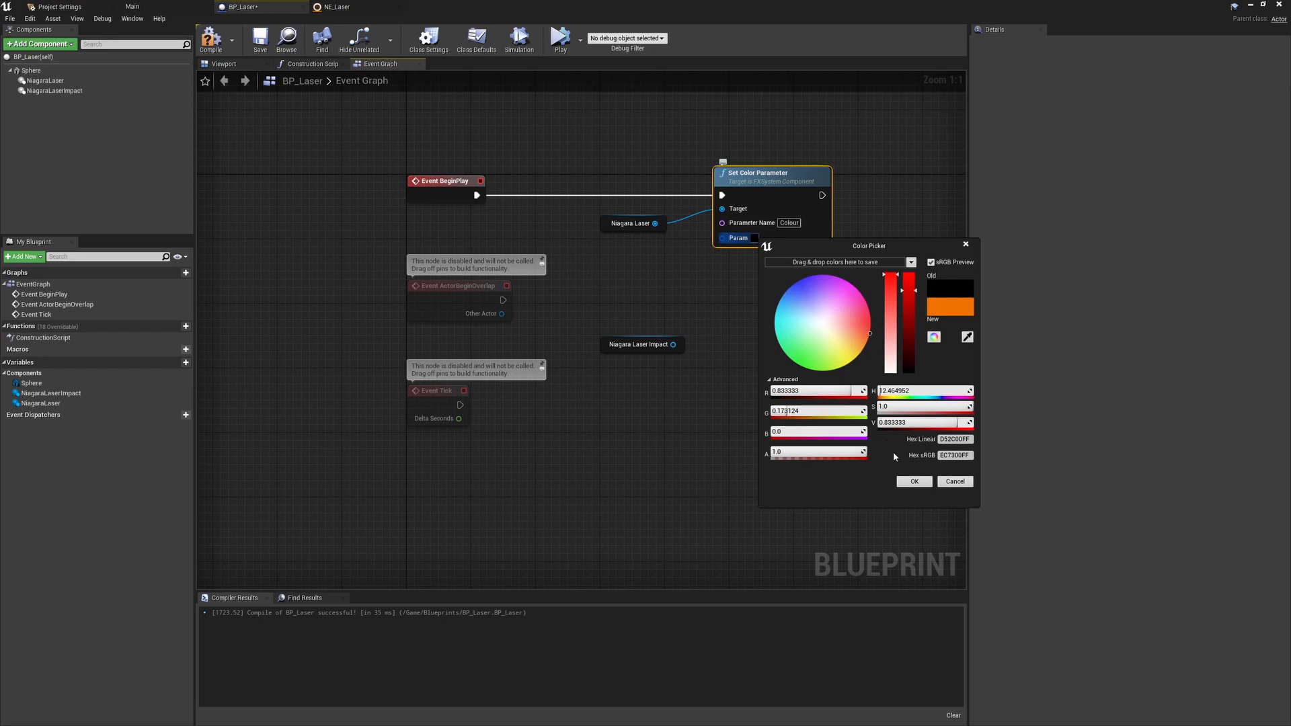
pyautogui.click(915, 482)
# - Duplicate the Set Color Parameter node, chain the copy after the first and target Niagara Laser Impact with it
pyautogui.moveTo(625, 350); pyautogui.dragTo(754, 311)
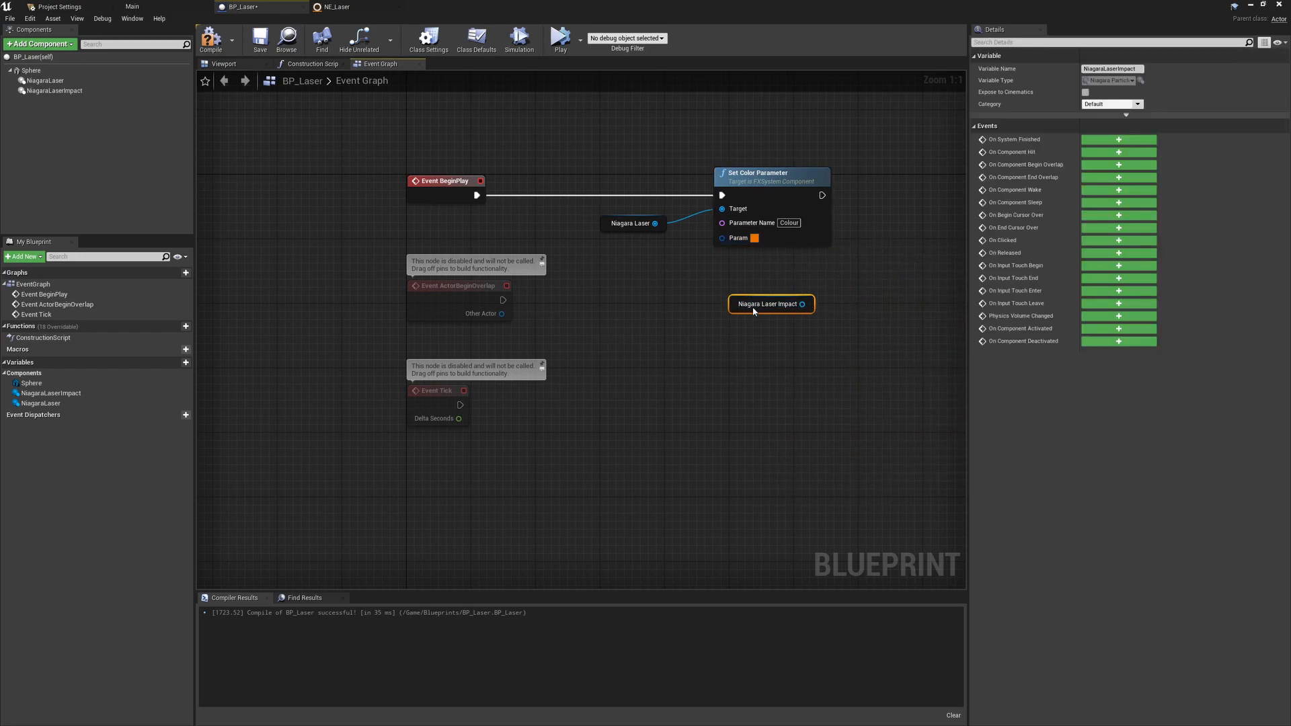
pyautogui.moveTo(754, 311); pyautogui.dragTo(602, 300, button='right')
pyautogui.click(612, 178)
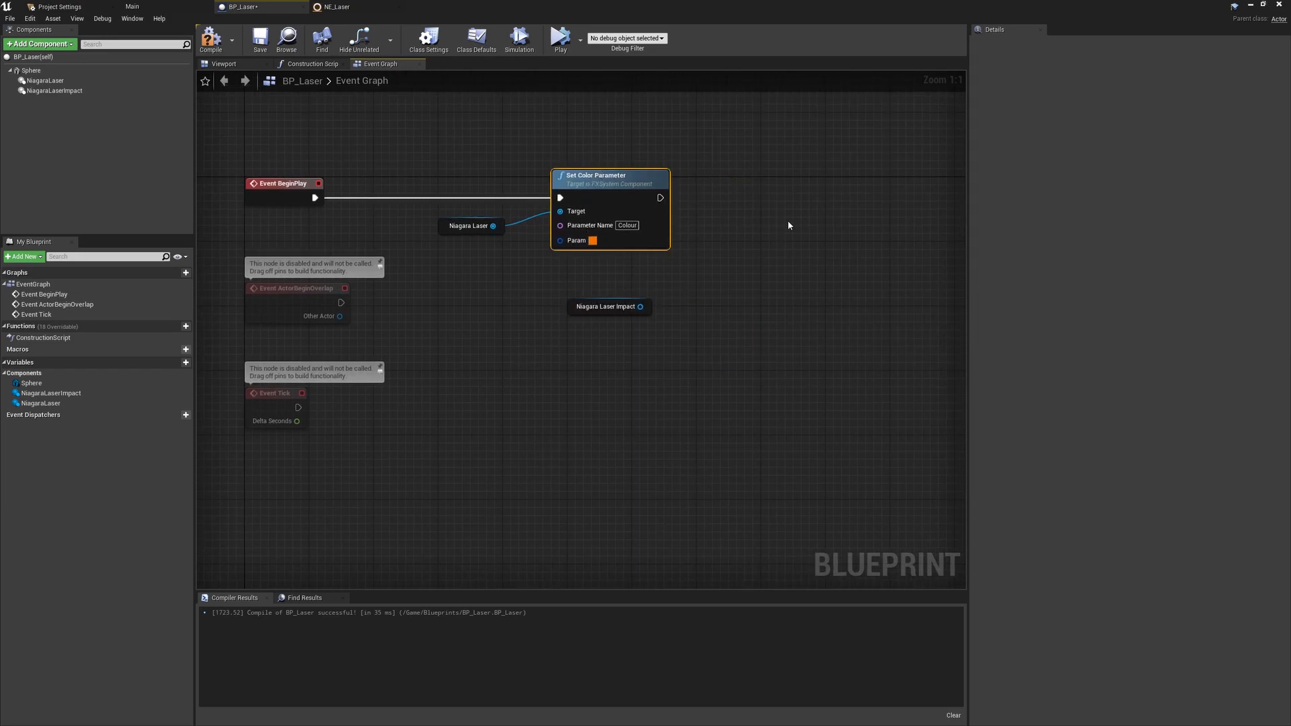
pyautogui.hotkey('ctrl', 'v')
pyautogui.moveTo(841, 240); pyautogui.dragTo(805, 276)
pyautogui.moveTo(468, 227); pyautogui.dragTo(613, 267)
pyautogui.moveTo(660, 198); pyautogui.dragTo(786, 197)
pyautogui.moveTo(850, 317); pyautogui.dragTo(844, 218)
pyautogui.moveTo(853, 187); pyautogui.dragTo(781, 189)
# - Connect Niagara Laser Impact to the first Set Color Parameter node's target and delete the duplicate node
pyautogui.click(746, 282)
pyautogui.moveTo(746, 282); pyautogui.dragTo(561, 211)
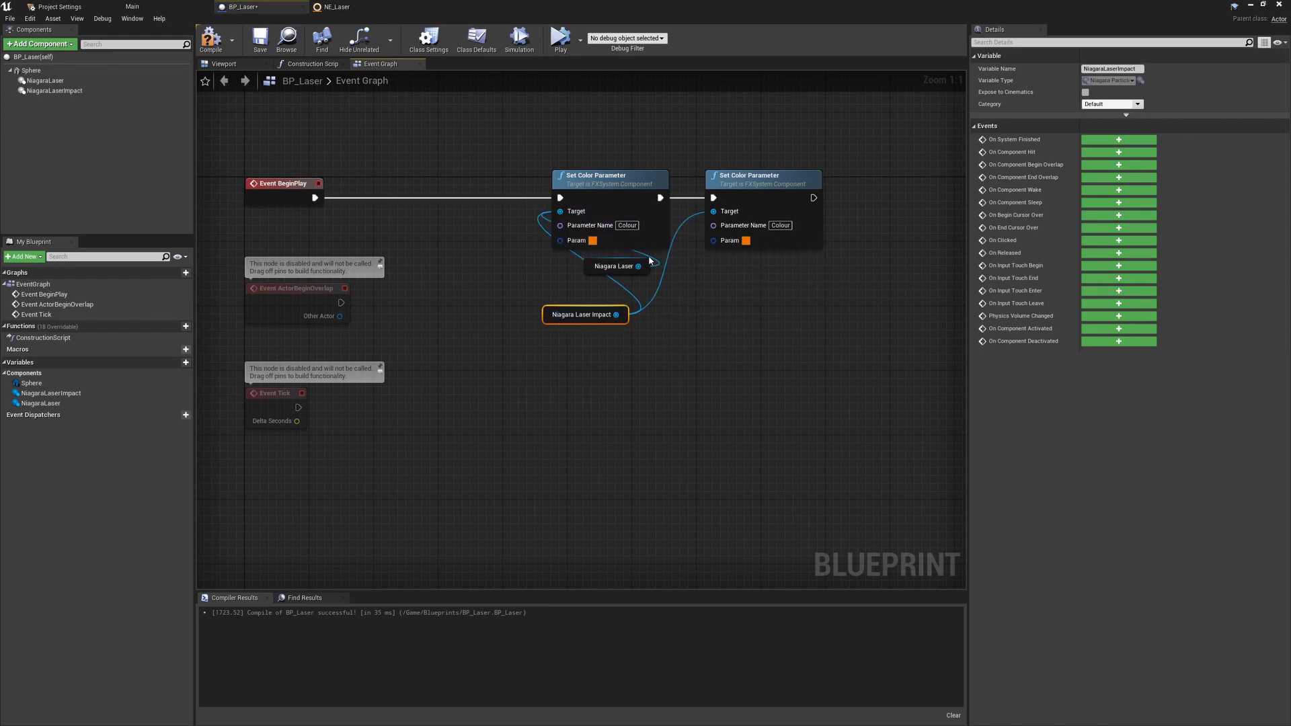
pyautogui.keyDown('alt'); pyautogui.click(714, 212); pyautogui.keyUp('alt')
pyautogui.click(715, 172)
pyautogui.press('Delete')
pyautogui.moveTo(561, 316); pyautogui.dragTo(594, 300)
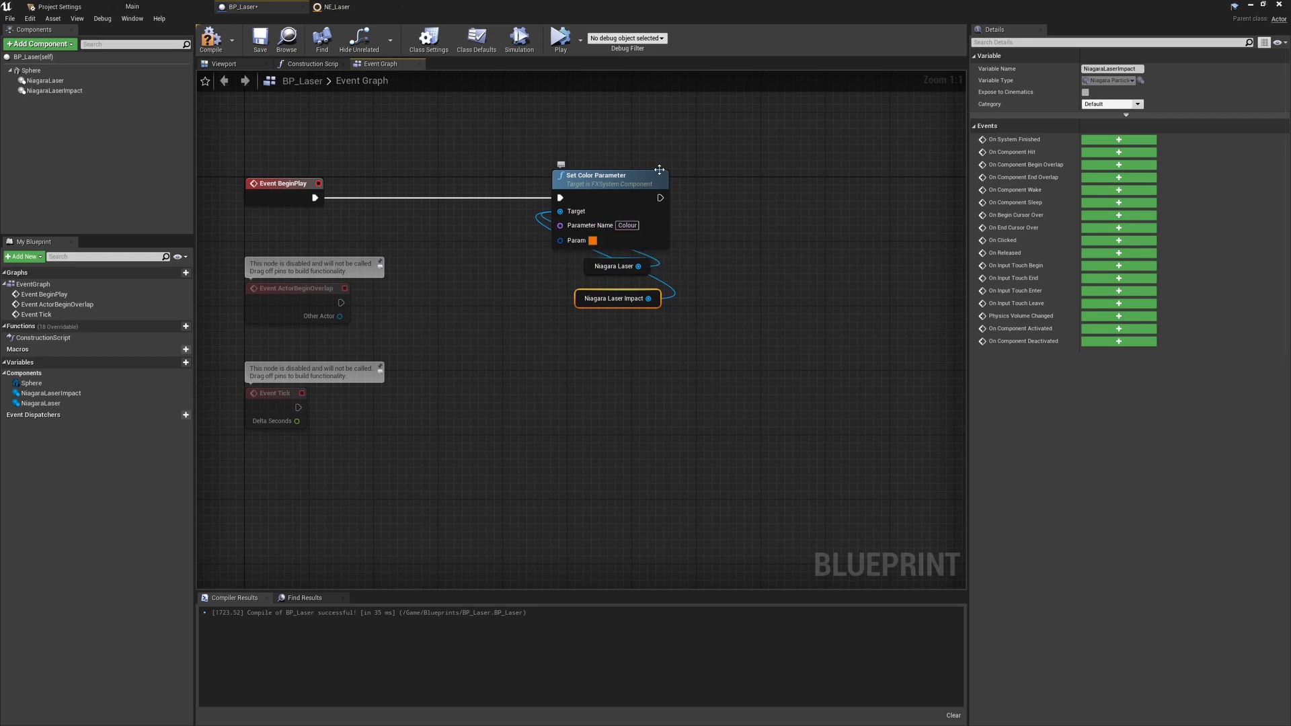
# - Delete the Event ActorBeginOverlap node and bring in the LineTraceByChannel nodes built from actor location, forward vector and Distance
pyautogui.click(336, 313)
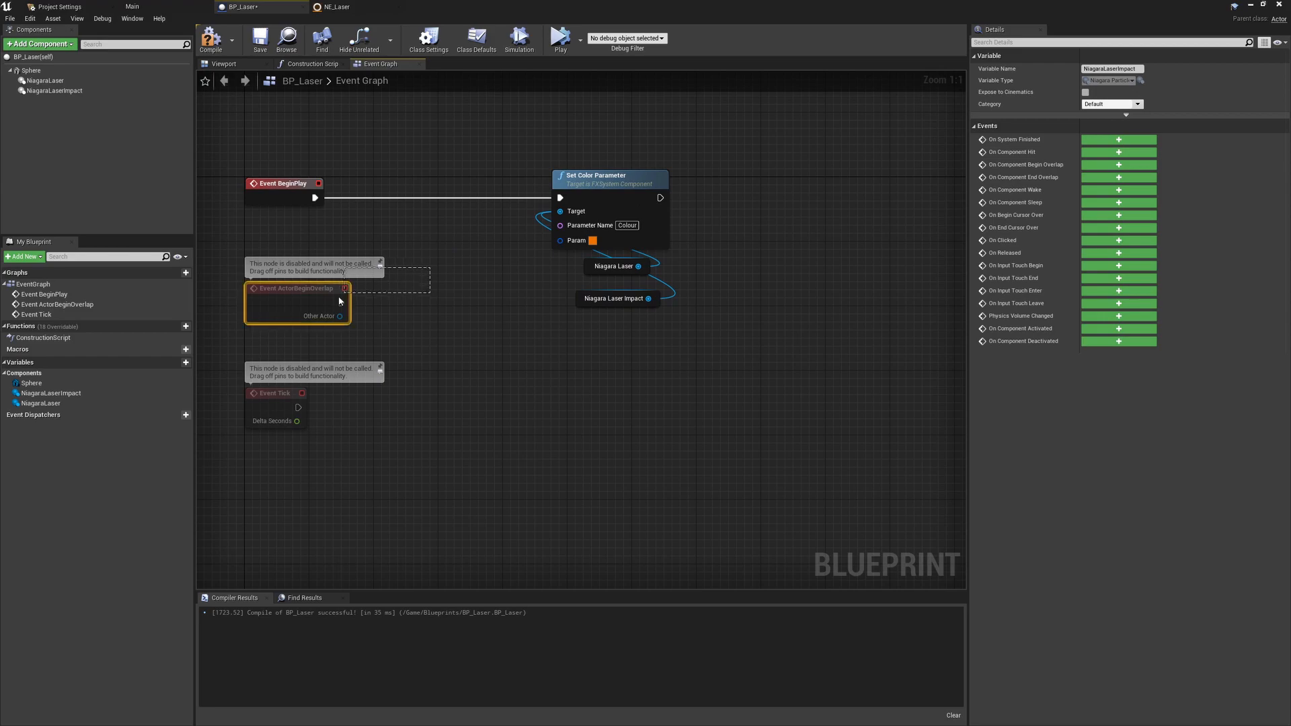
pyautogui.moveTo(586, 161); pyautogui.dragTo(678, 222)
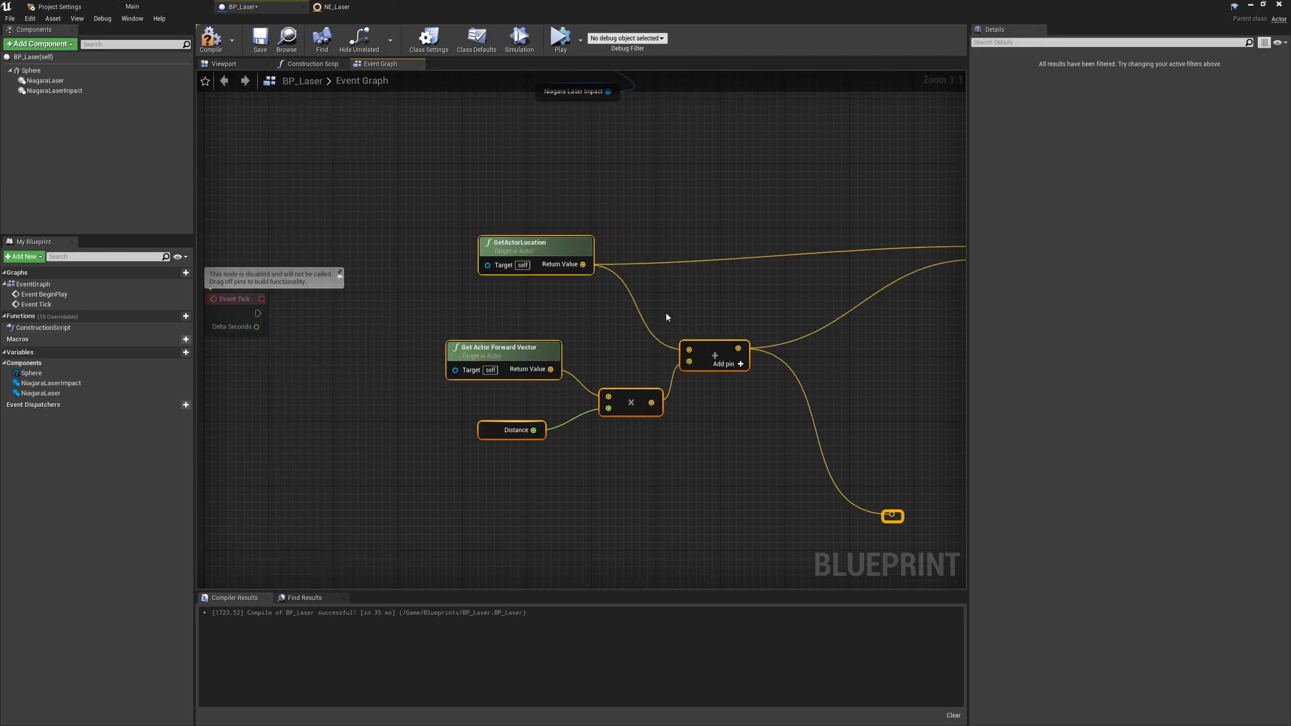
# - Connect Event Tick to LineTraceByChannel and arrange the location and vector nodes below the execution wire
pyautogui.moveTo(720, 309); pyautogui.dragTo(560, 280, button='right')
pyautogui.scroll(-1, 560, 280)
pyautogui.moveTo(856, 215); pyautogui.dragTo(886, 283, button='right')
pyautogui.moveTo(280, 242); pyautogui.dragTo(819, 284)
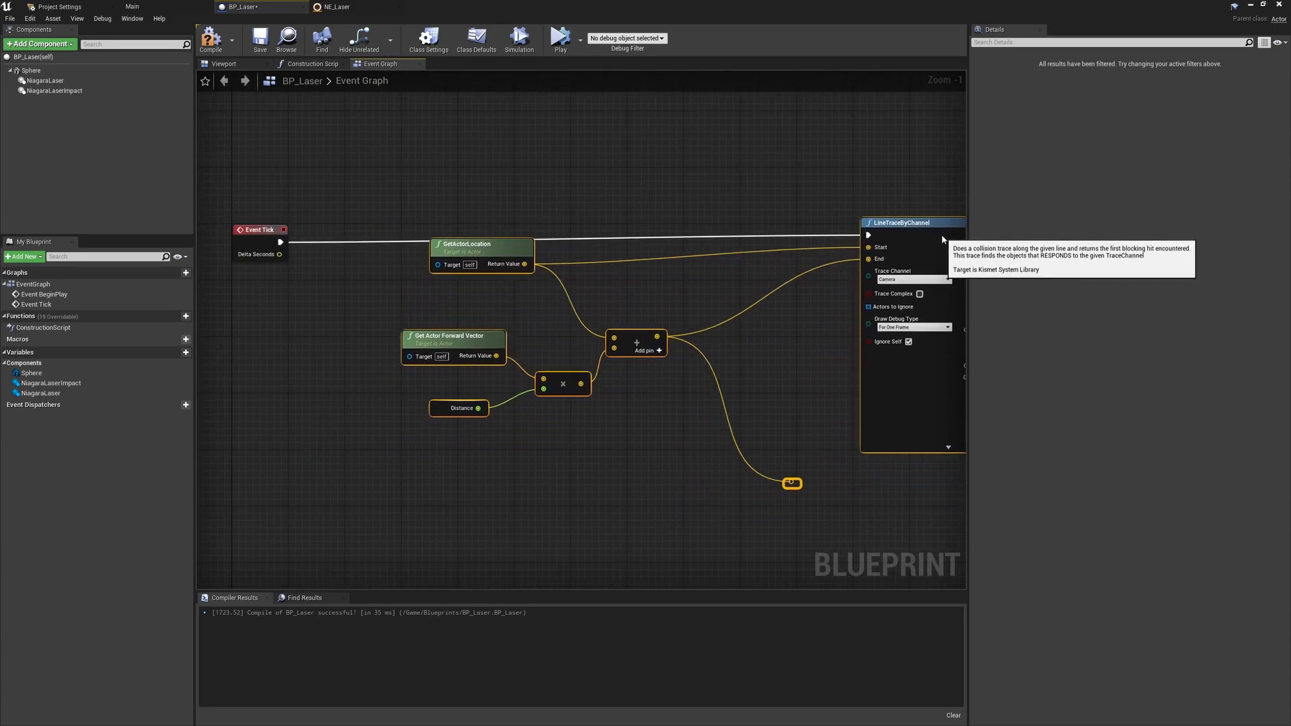
pyautogui.moveTo(856, 240); pyautogui.dragTo(763, 146, button='right')
pyautogui.moveTo(672, 123); pyautogui.dragTo(771, 403)
pyautogui.moveTo(644, 494); pyautogui.dragTo(366, 283)
pyautogui.moveTo(717, 258); pyautogui.dragTo(838, 261, button='right')
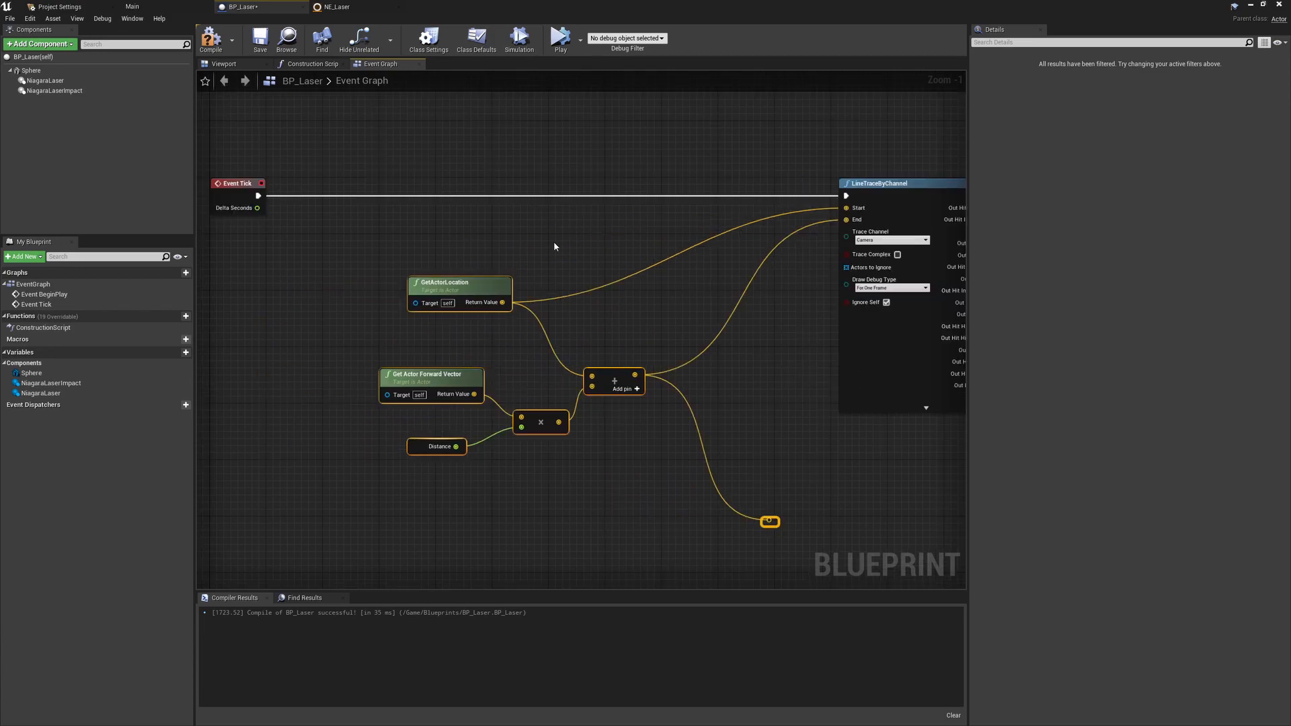
# - Align the GetActorLocation node directly above the Get Actor Forward Vector node
pyautogui.click(569, 248)
pyautogui.moveTo(448, 290); pyautogui.dragTo(440, 290)
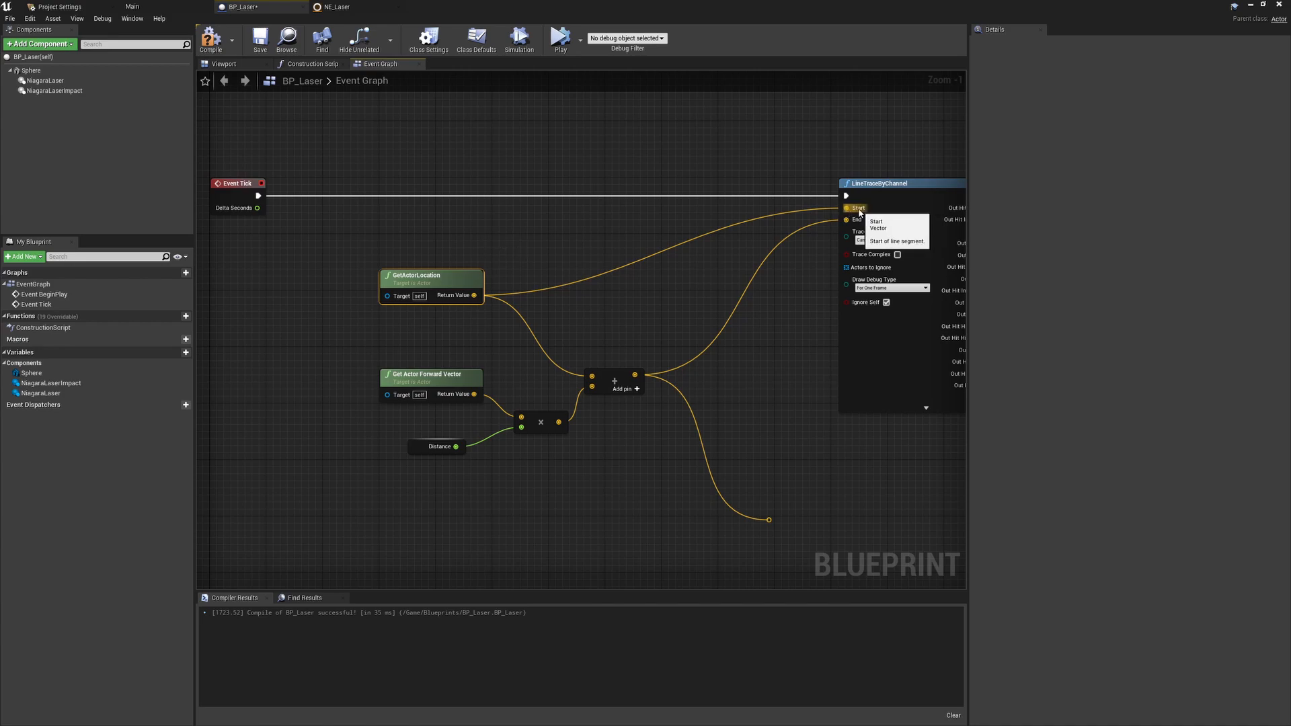
pyautogui.moveTo(382, 229); pyautogui.dragTo(513, 322)
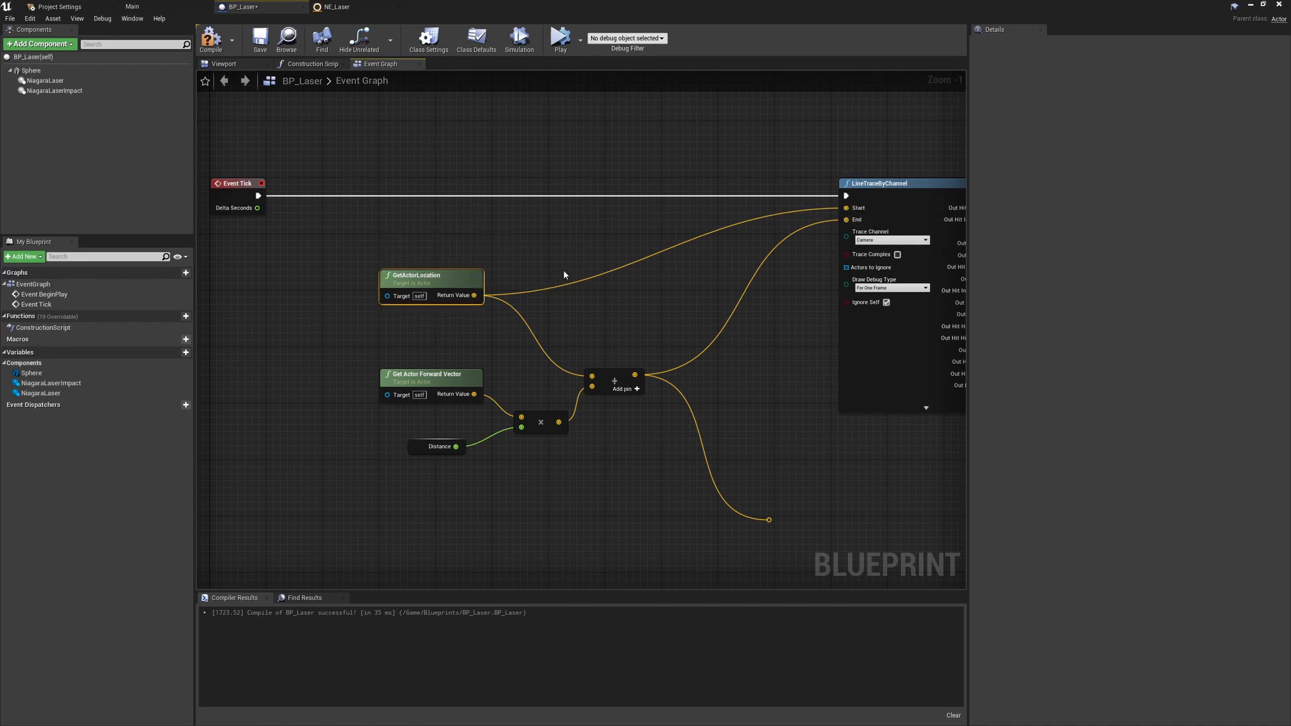
pyautogui.moveTo(563, 271); pyautogui.dragTo(567, 228, button='right')
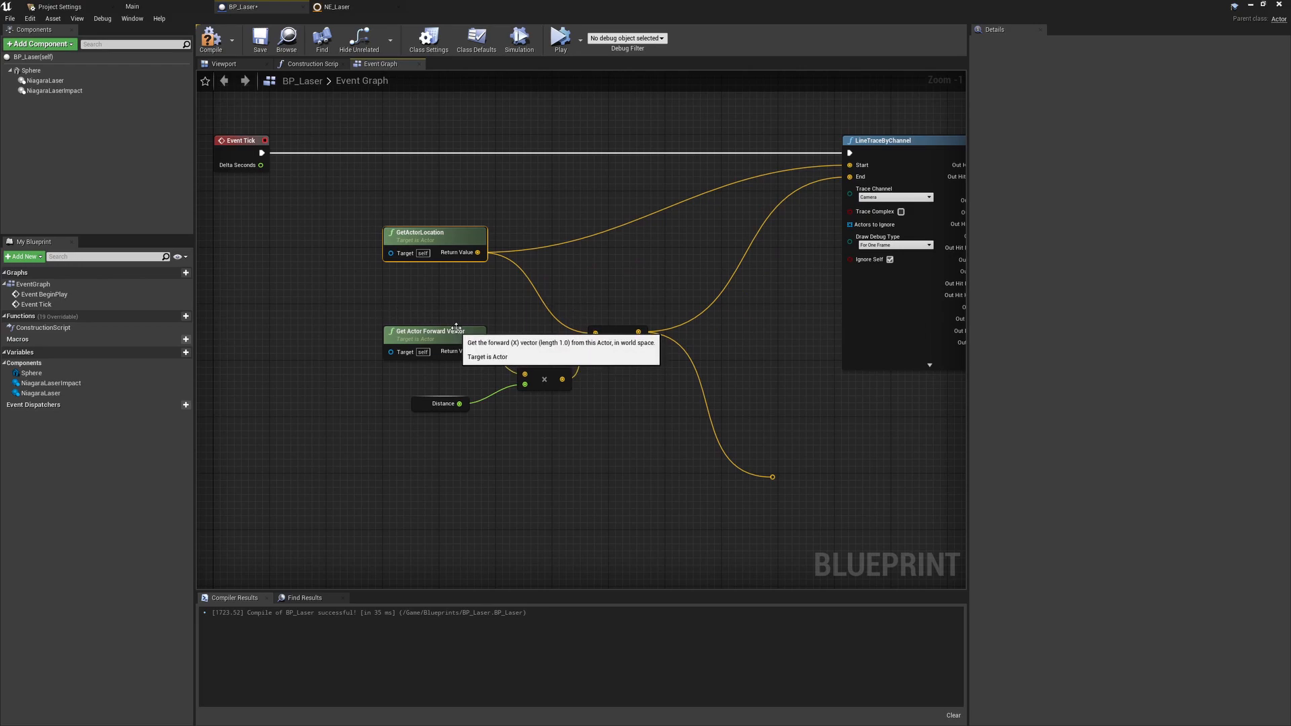
pyautogui.moveTo(454, 321); pyautogui.dragTo(453, 294, button='right')
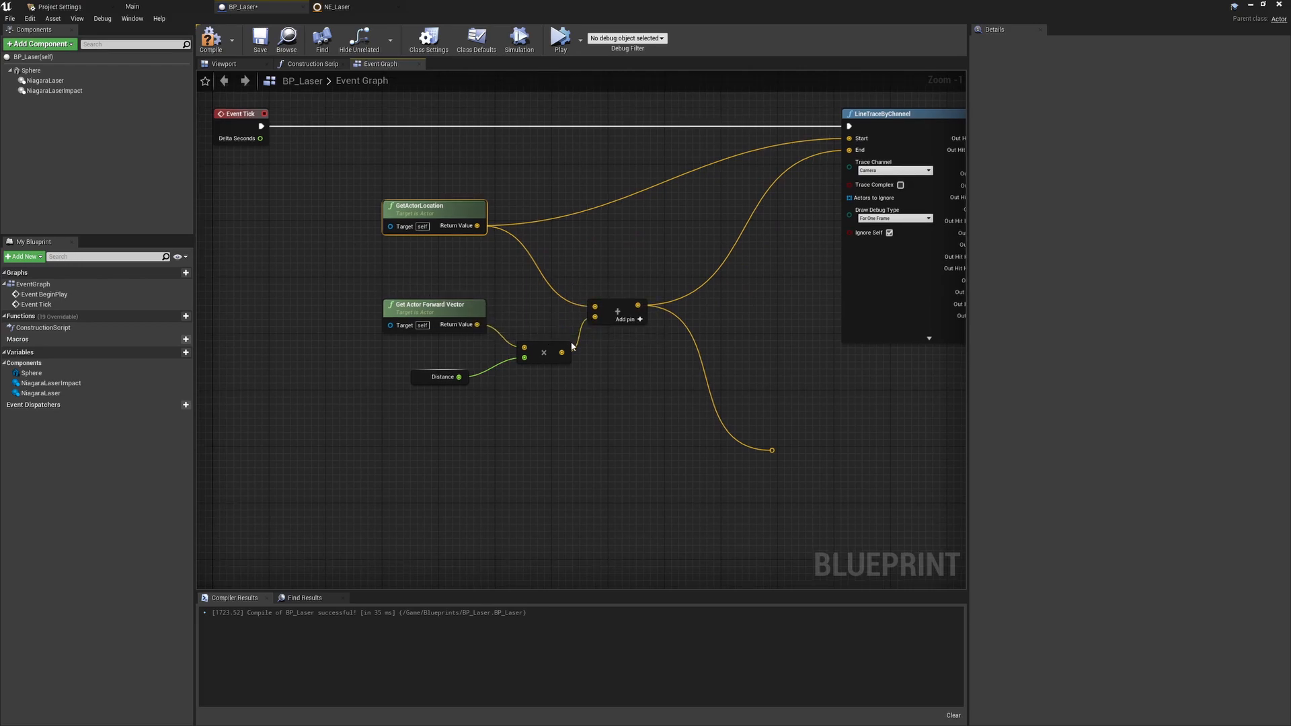
# - Create the missing Distance variable from its node in the graph and compile the blueprint
pyautogui.click(449, 378)
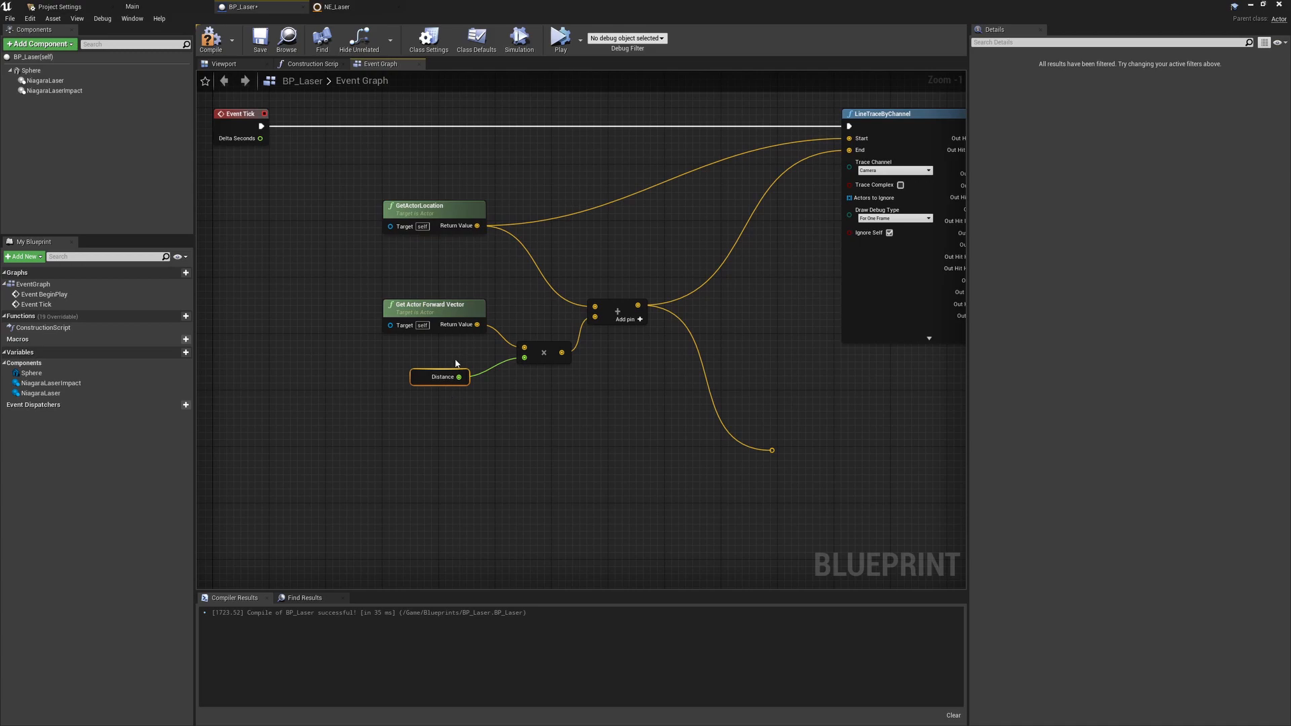
pyautogui.rightClick(434, 370)
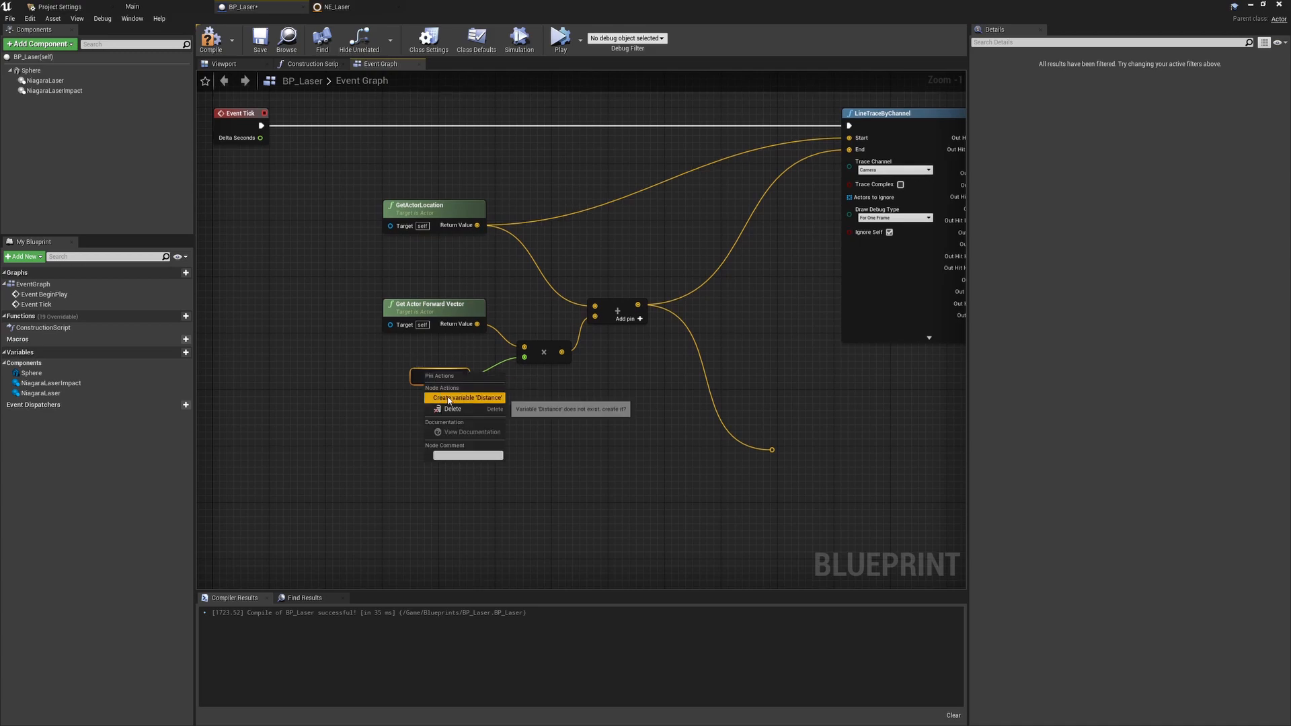
pyautogui.click(468, 390)
pyautogui.scroll(1, 394, 373)
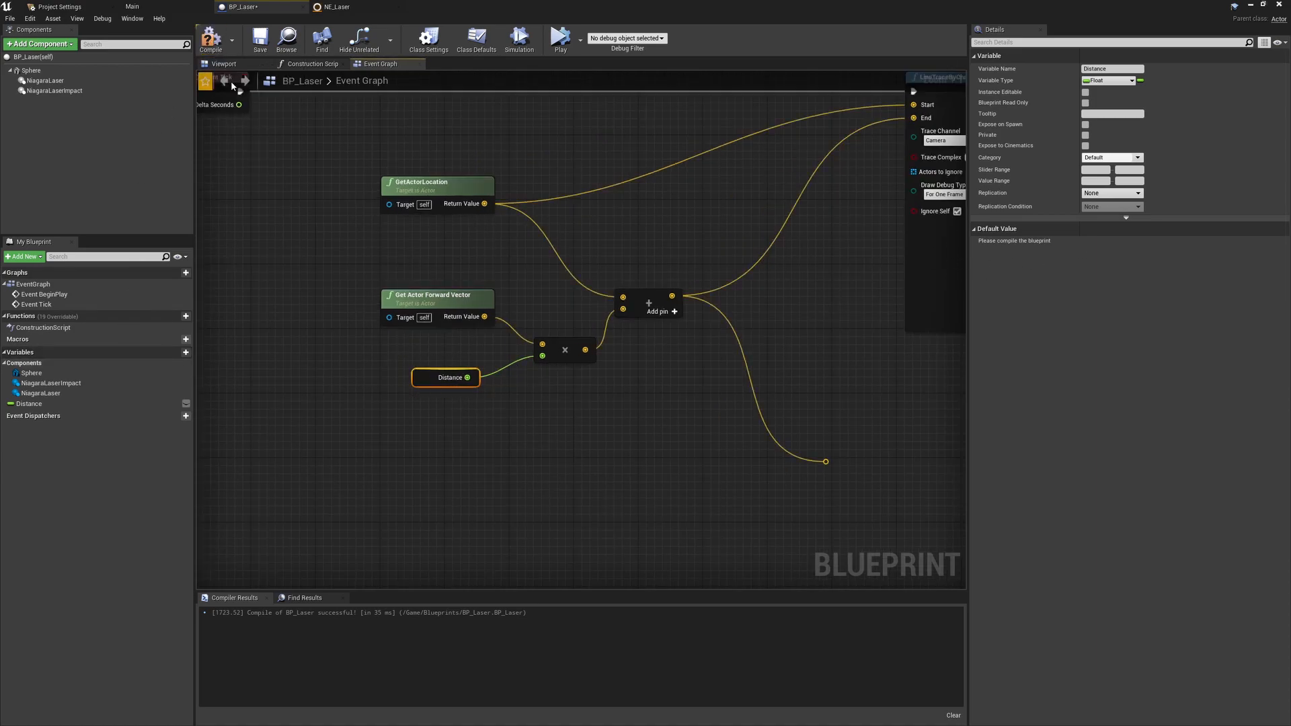
pyautogui.click(211, 37)
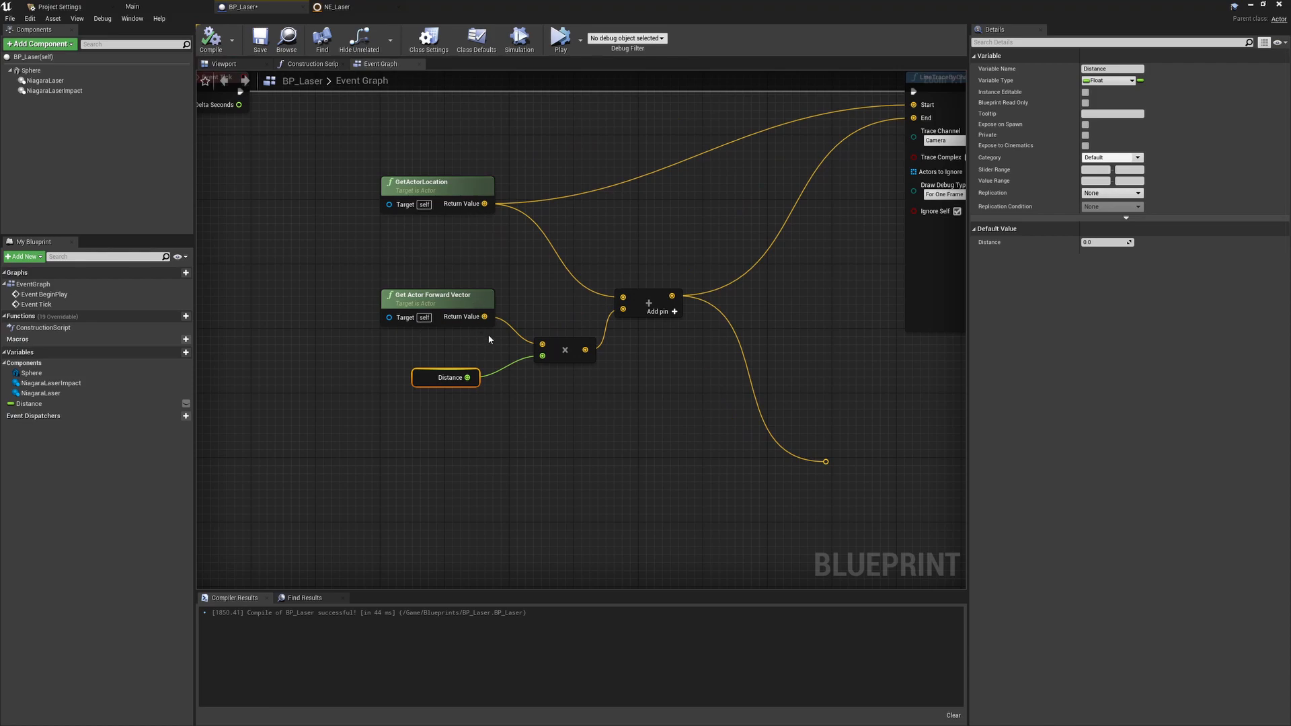
# - Set the Distance variable's default value to 1000 and recompile the blueprint
pyautogui.click(1107, 242)
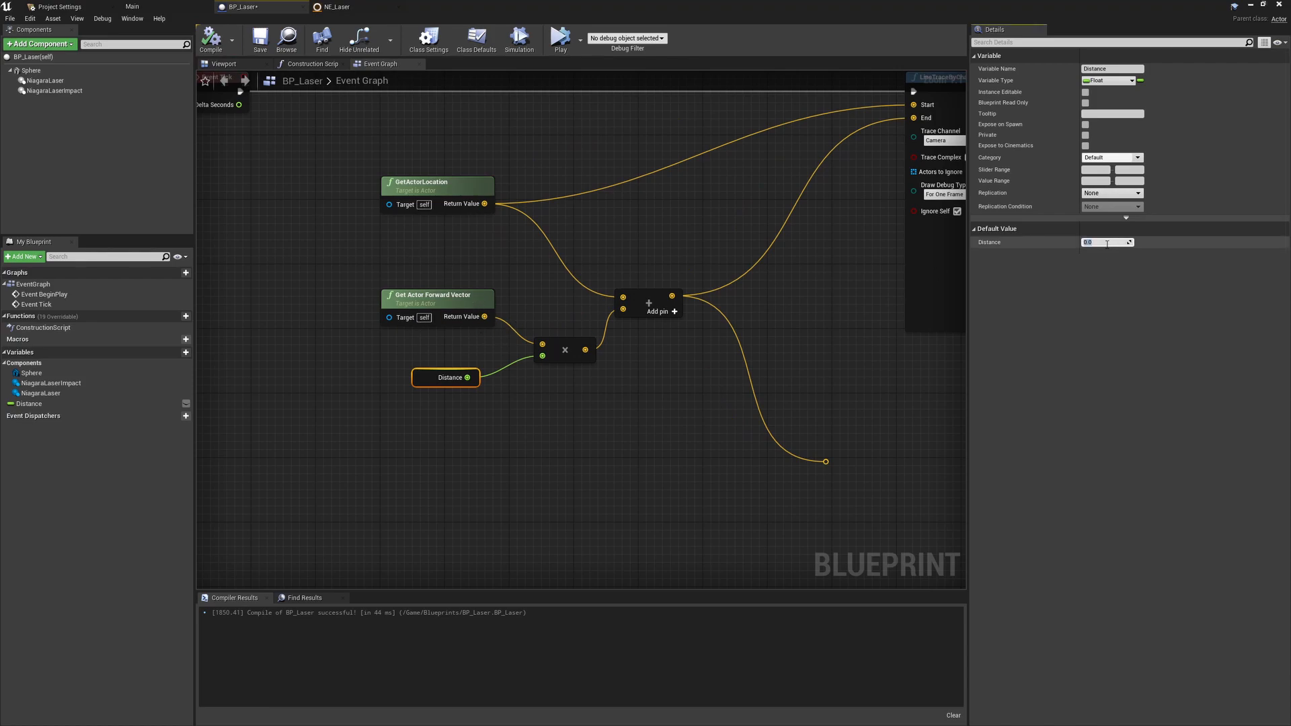
pyautogui.write('1000')
pyautogui.press('Return')
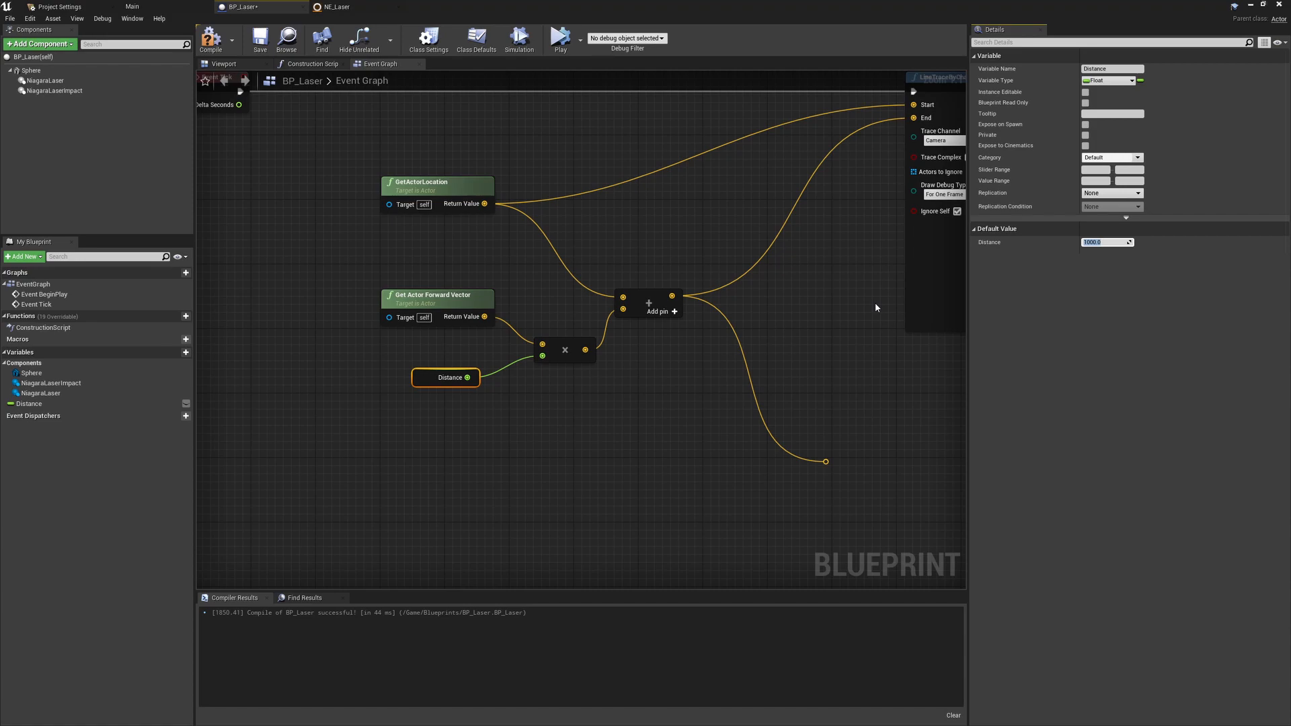
pyautogui.click(211, 37)
# - Run and stop the Main level, and delete the BP_RibbonTrailDemo actor from it
pyautogui.moveTo(614, 205); pyautogui.dragTo(486, 240, button='right')
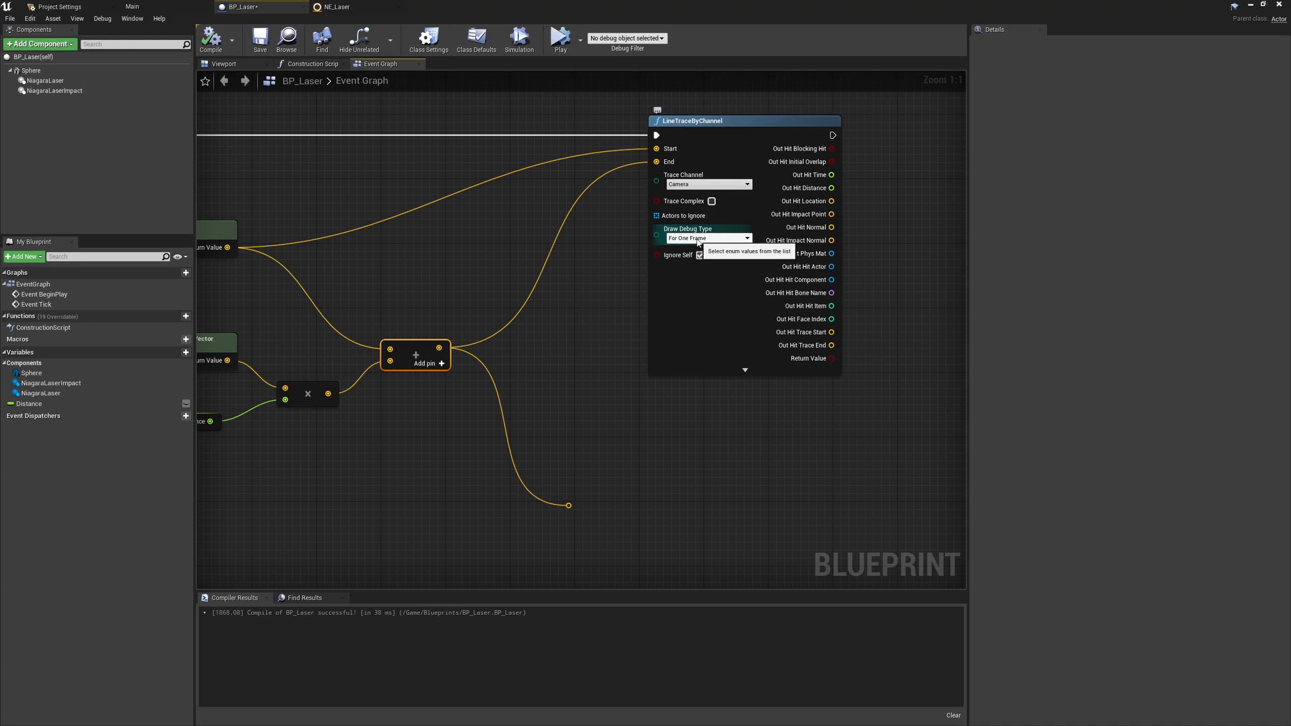
pyautogui.click(132, 6)
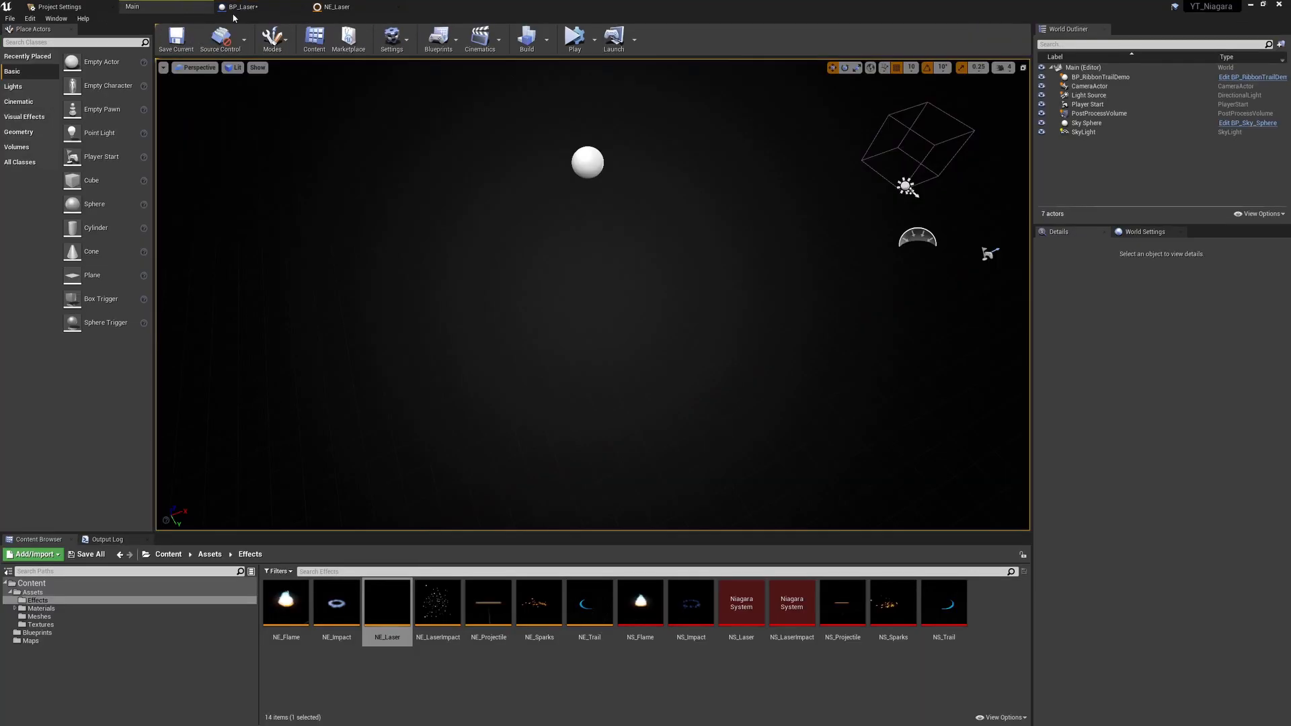
pyautogui.click(578, 41)
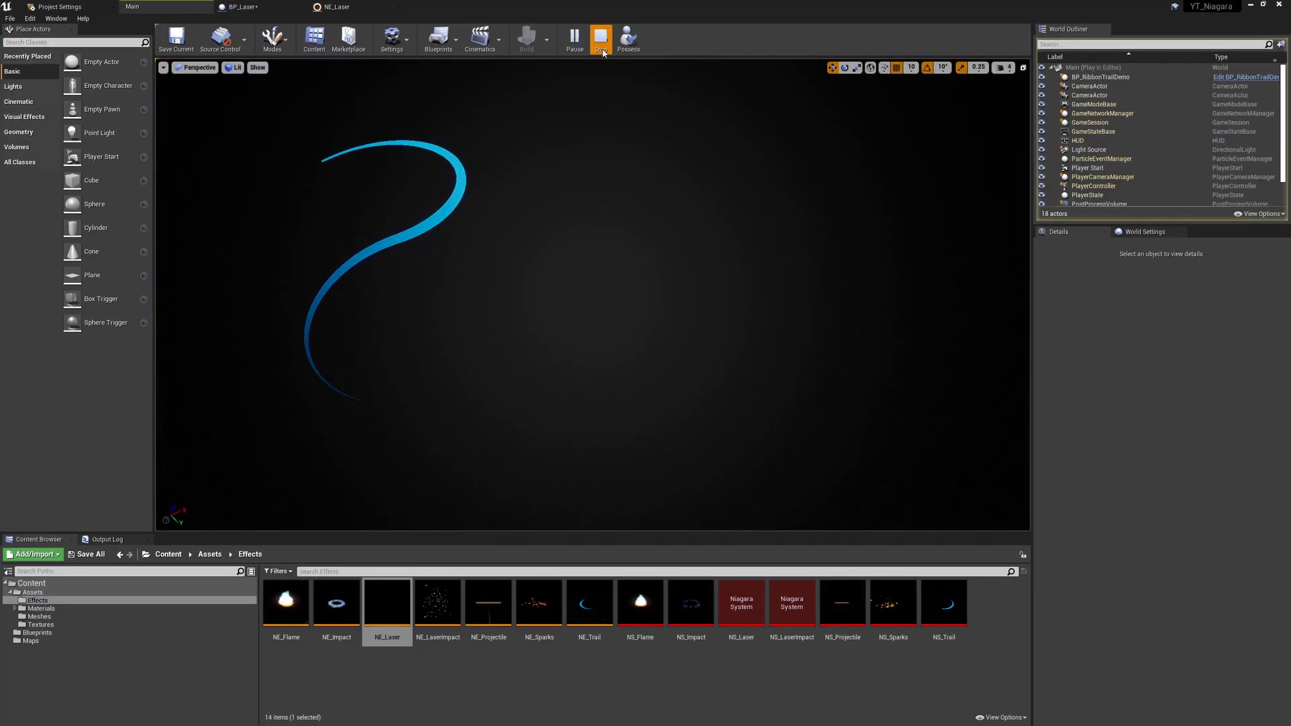
pyautogui.click(601, 37)
pyautogui.click(528, 201)
pyautogui.press('Delete')
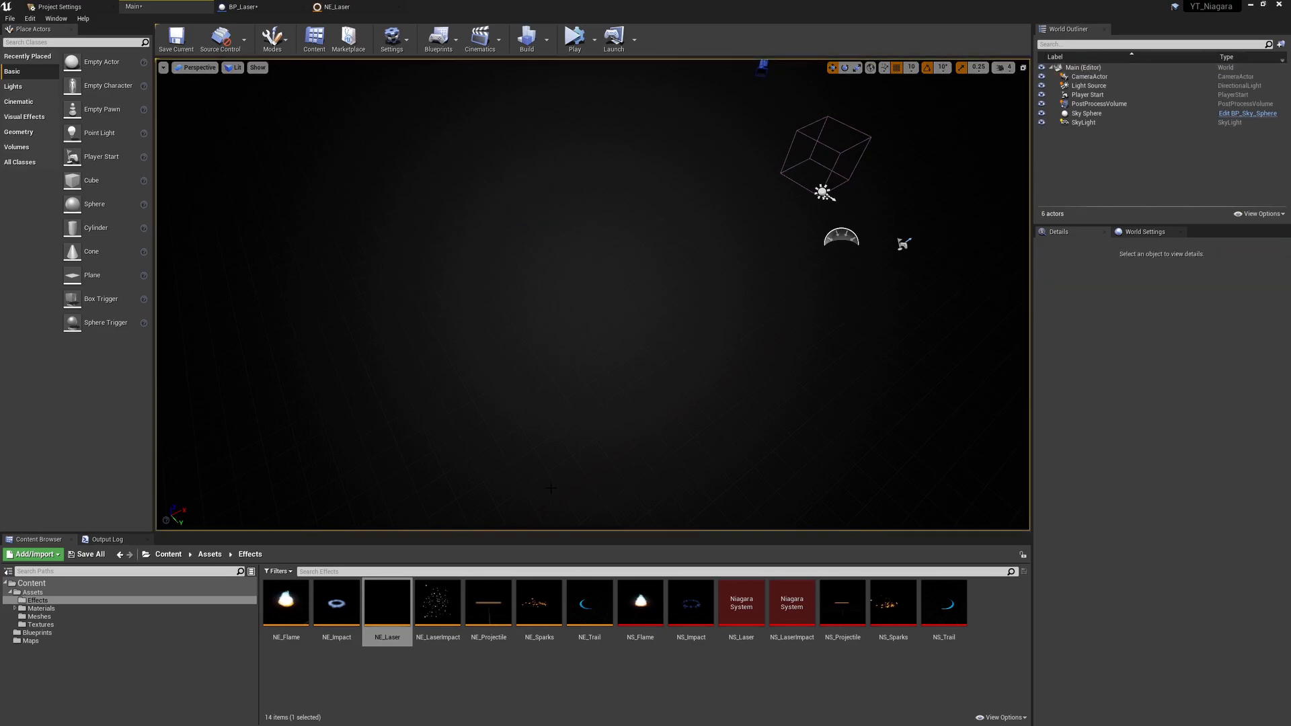
# - Place BP_Laser from the Blueprints folder in the level, simulate it while viewing the trace from another angle, and stop
pyautogui.click(37, 633)
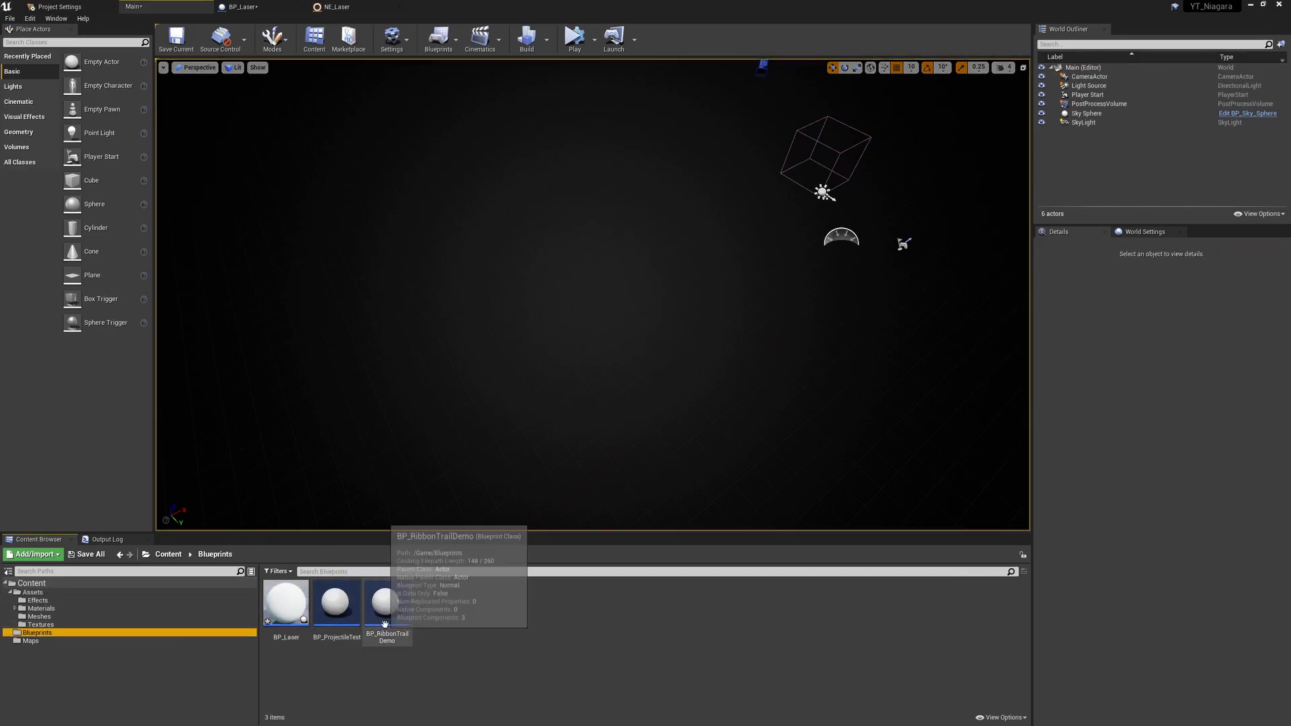
pyautogui.moveTo(285, 603); pyautogui.dragTo(481, 325)
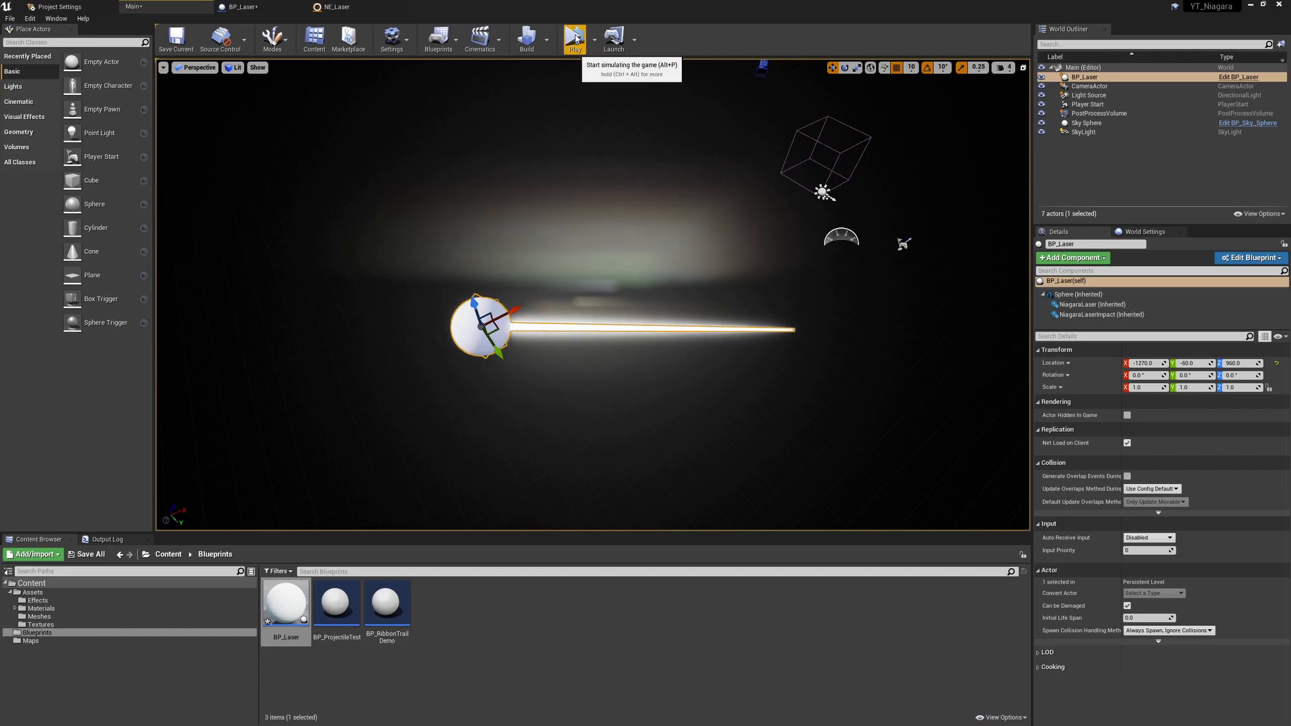
pyautogui.click(575, 38)
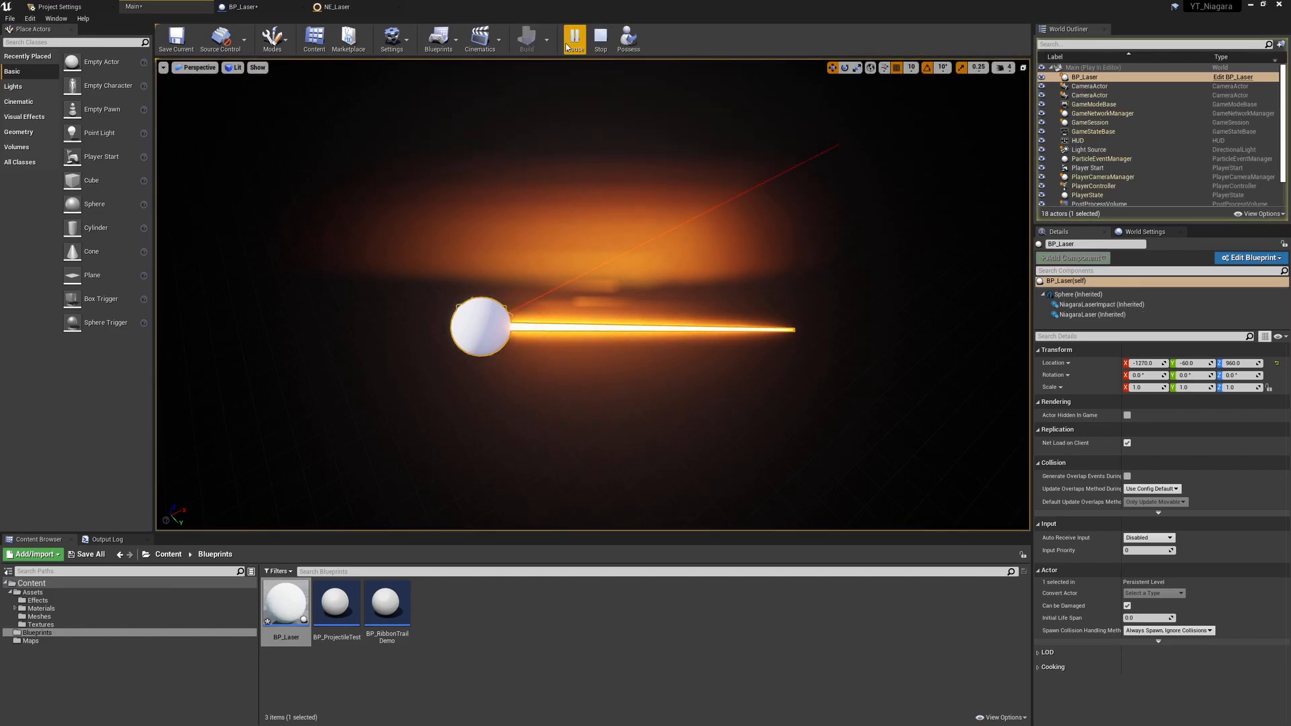
pyautogui.keyDown('alt'); pyautogui.moveTo(730, 391); pyautogui.dragTo(585, 300); pyautogui.keyUp('alt')
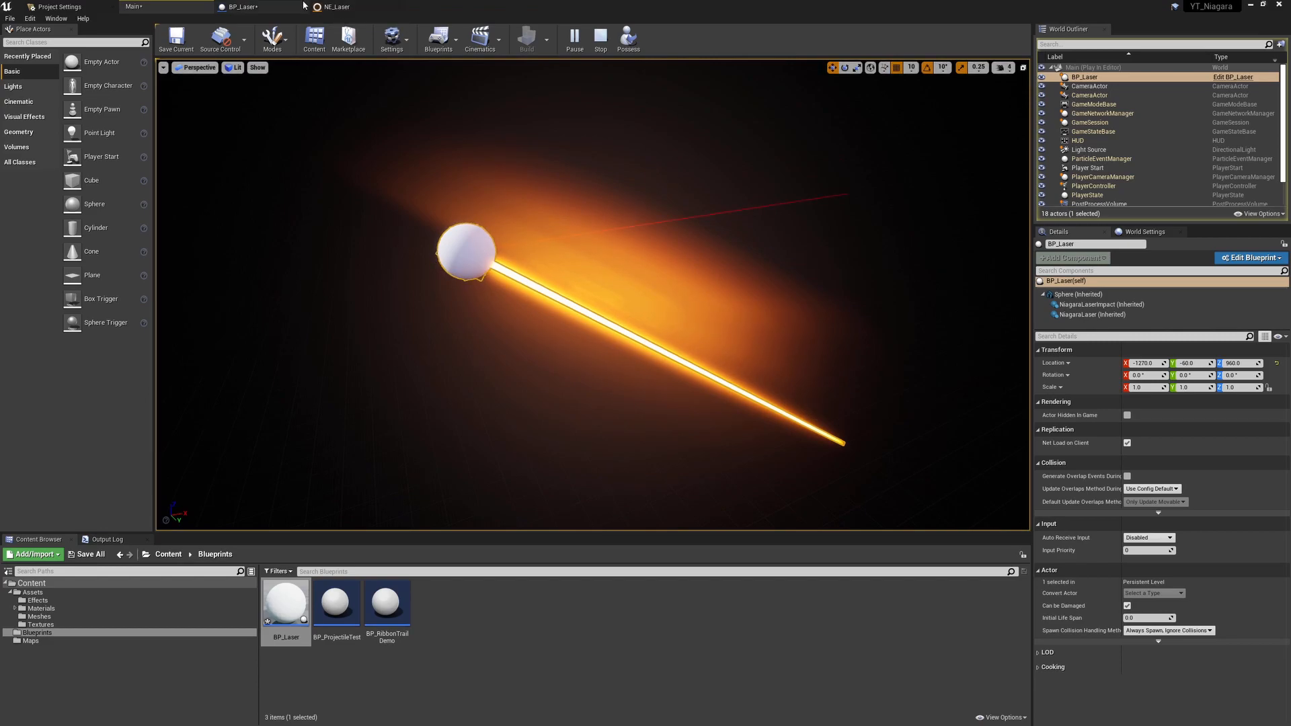
pyautogui.click(601, 37)
# - Examine BP_Laser's Event Graph, from the BeginPlay colour nodes to LineTraceByChannel and the vector nodes feeding its End
pyautogui.click(284, 5)
pyautogui.moveTo(518, 199); pyautogui.dragTo(695, 316, button='right')
pyautogui.scroll(-3, 695, 316)
pyautogui.moveTo(526, 108); pyautogui.dragTo(541, 228, button='right')
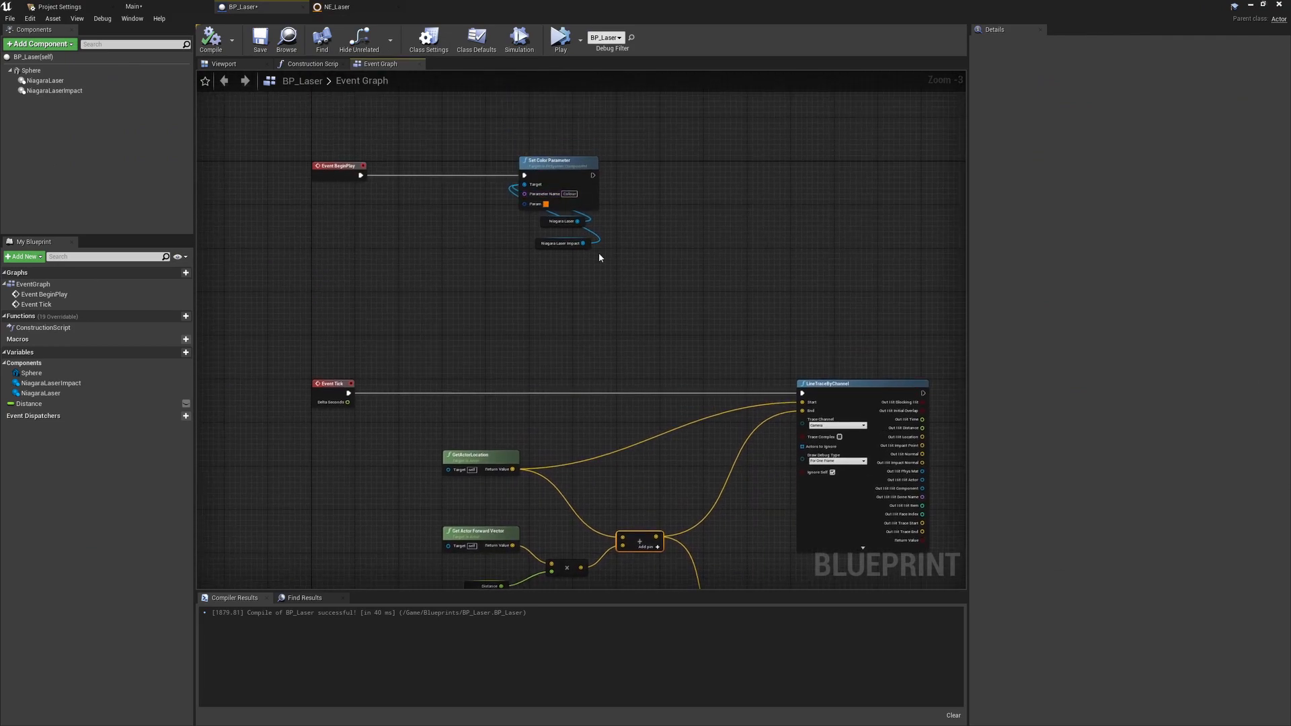
pyautogui.scroll(2, 610, 266)
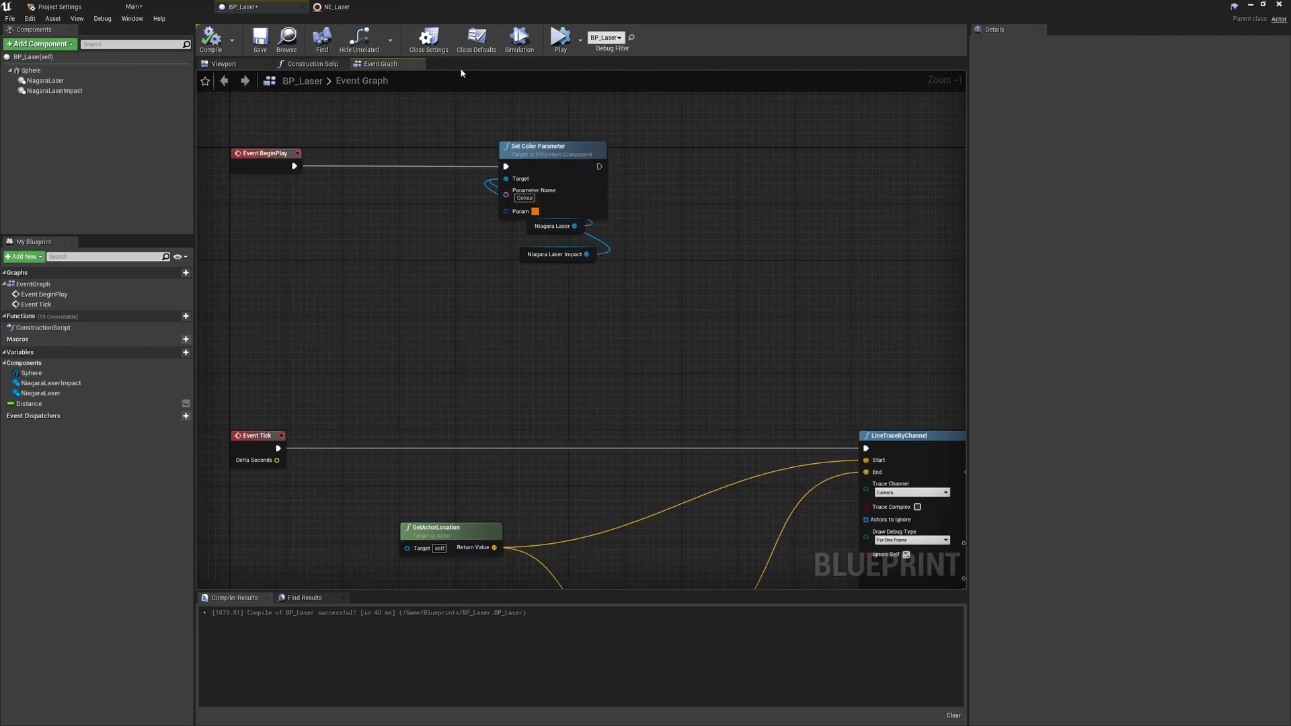
pyautogui.moveTo(688, 287); pyautogui.dragTo(647, 115, button='right')
pyautogui.moveTo(736, 280); pyautogui.dragTo(665, 186, button='right')
pyautogui.moveTo(942, 275); pyautogui.dragTo(717, 245, button='right')
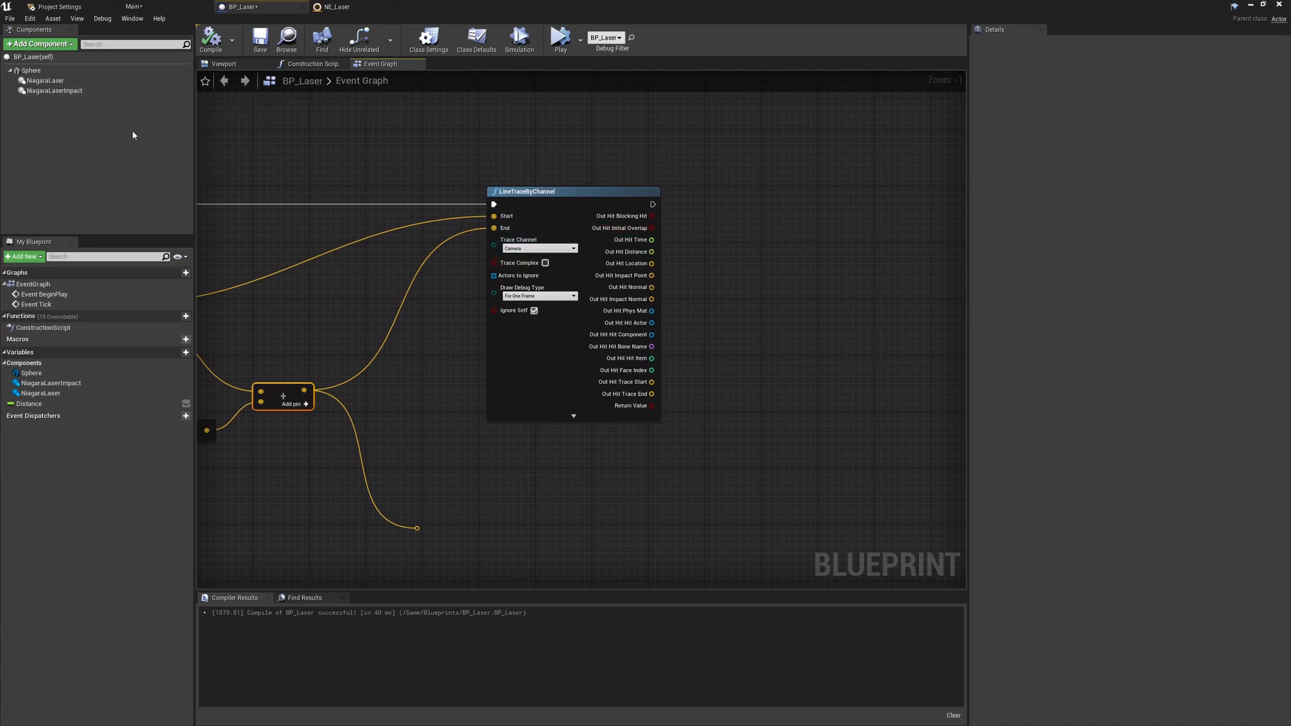
pyautogui.moveTo(554, 321); pyautogui.dragTo(485, 297, button='right')
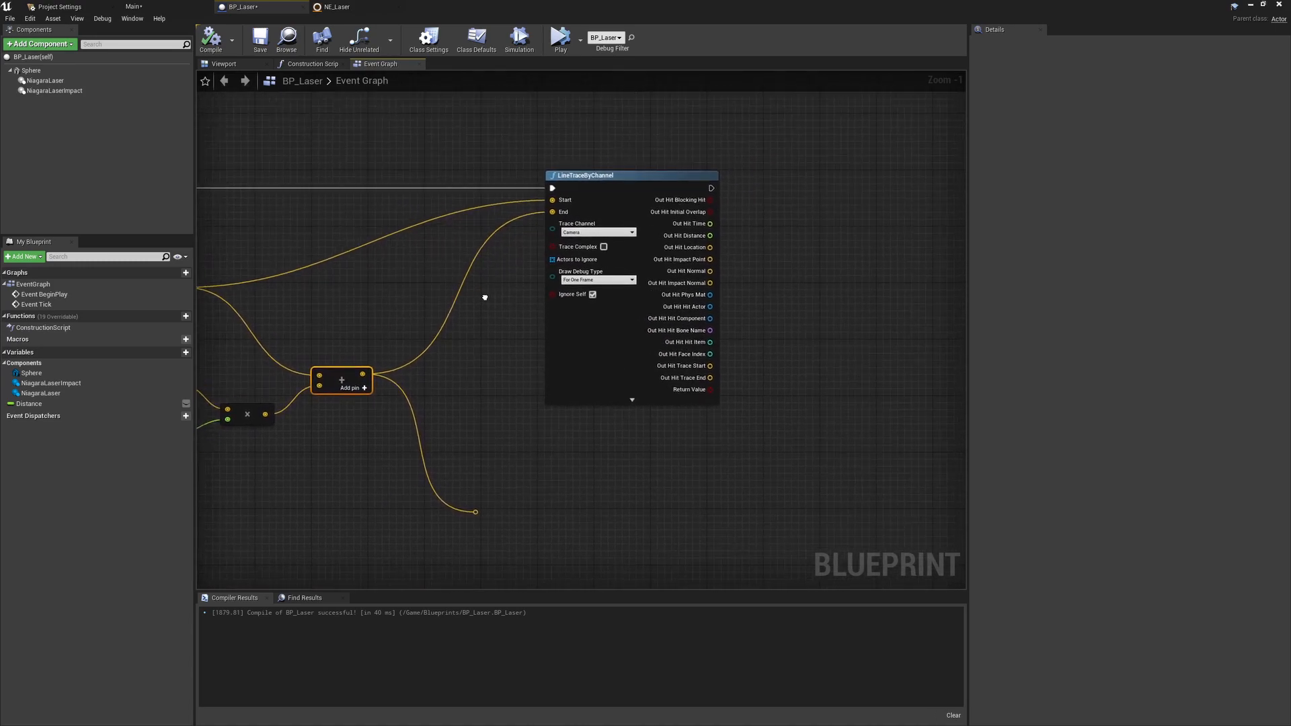
pyautogui.click(474, 511)
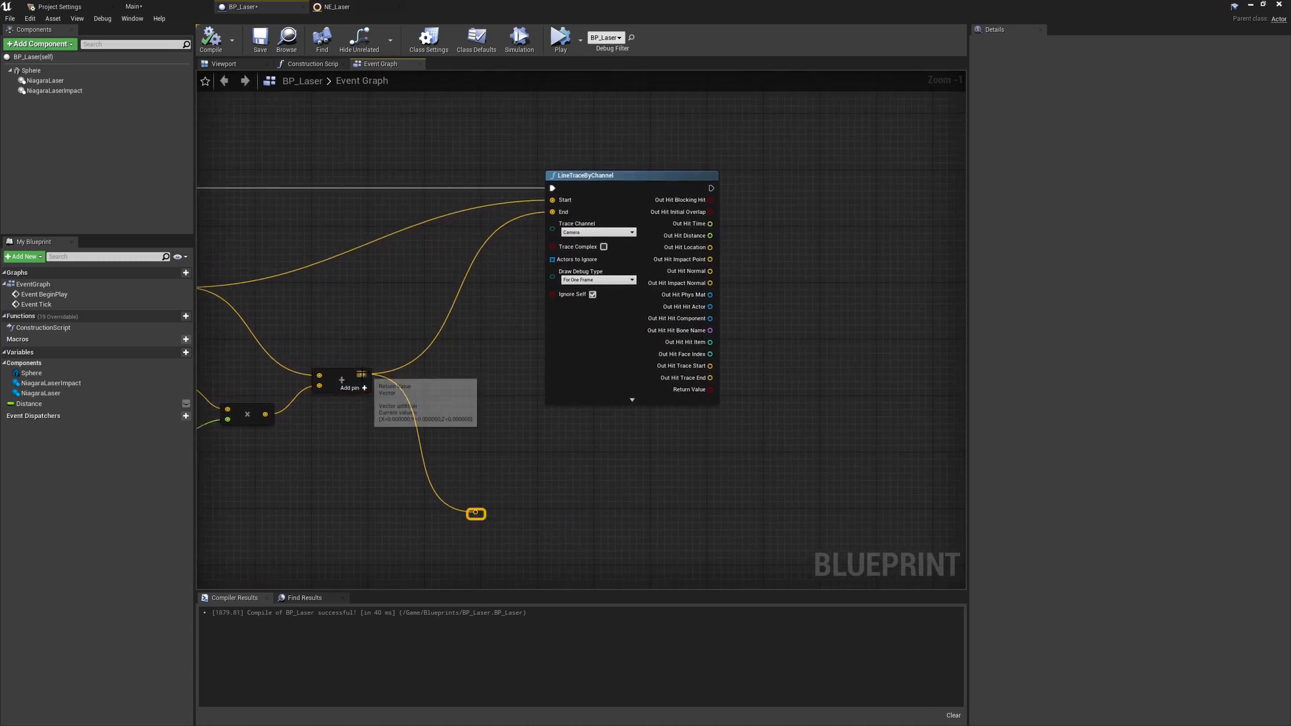
pyautogui.moveTo(380, 394); pyautogui.dragTo(460, 400, button='right')
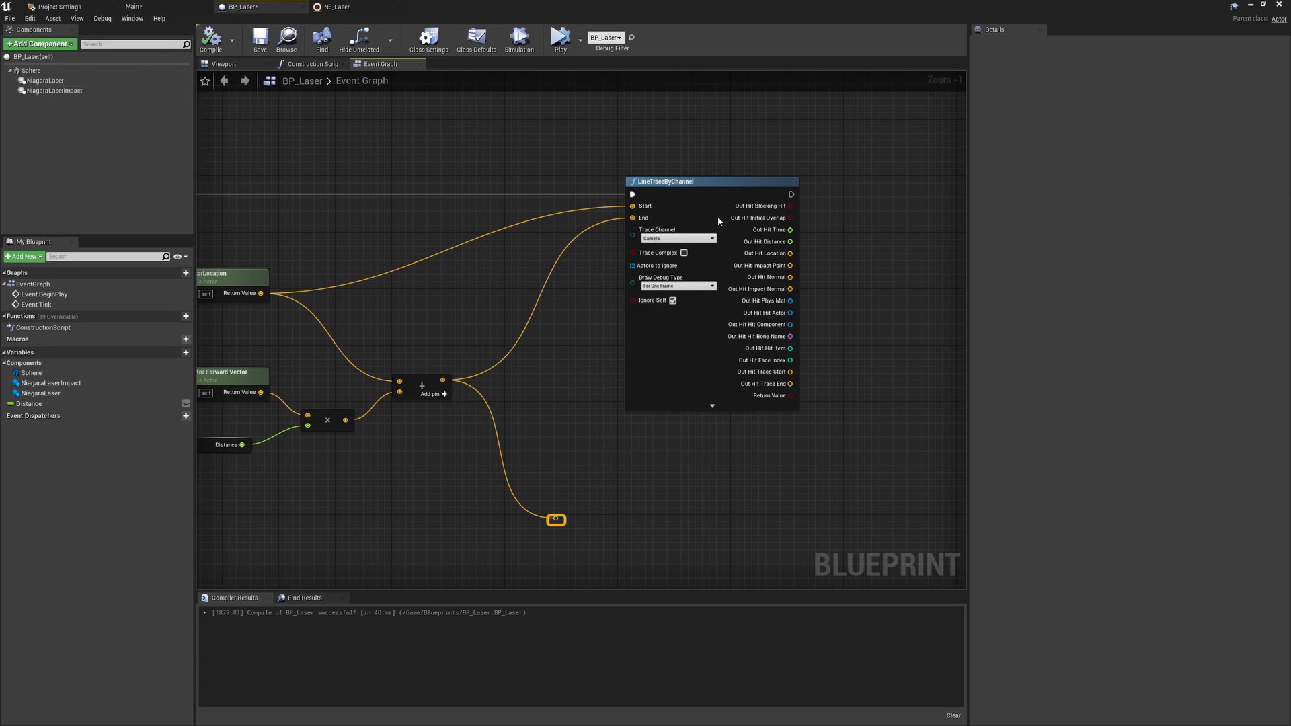
# - Add a Niagara Laser reference beyond the line trace and a Set Vector Parameter node from it, with parameter name LaserEnd
pyautogui.moveTo(45, 81); pyautogui.dragTo(872, 206)
pyautogui.moveTo(894, 212); pyautogui.dragTo(673, 238, button='right')
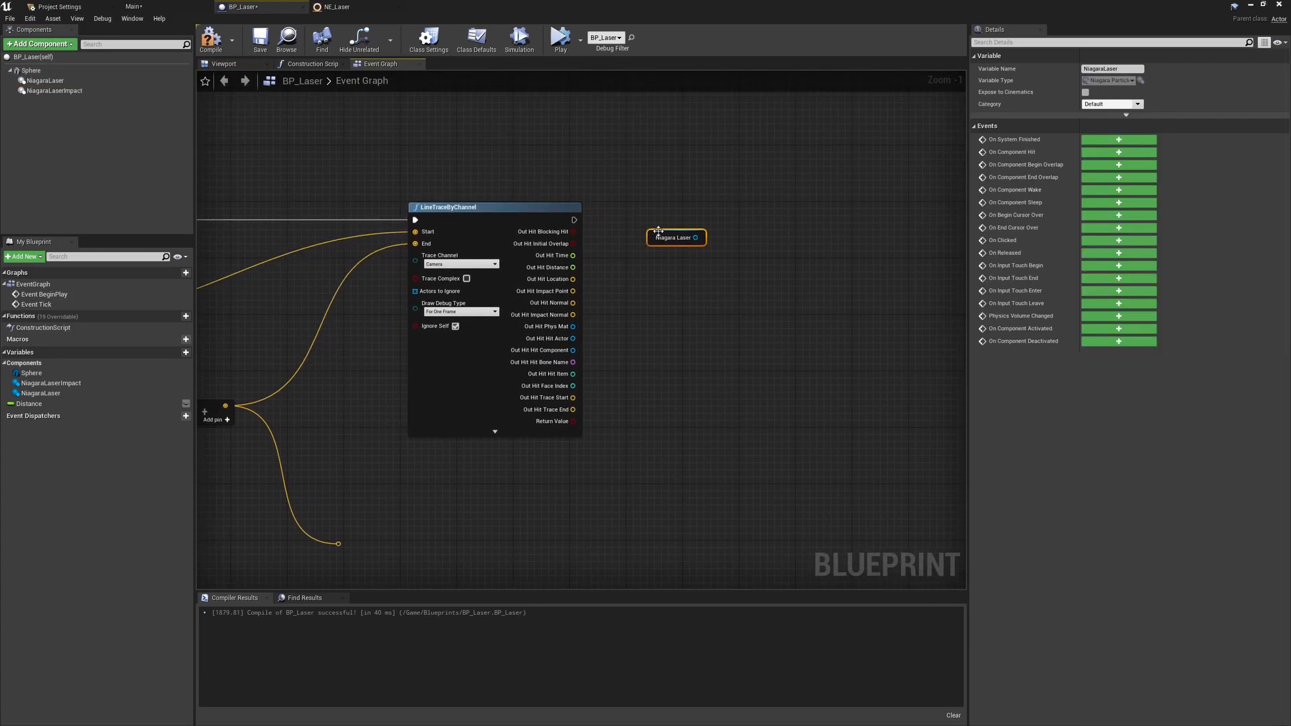
pyautogui.moveTo(696, 237); pyautogui.dragTo(765, 236)
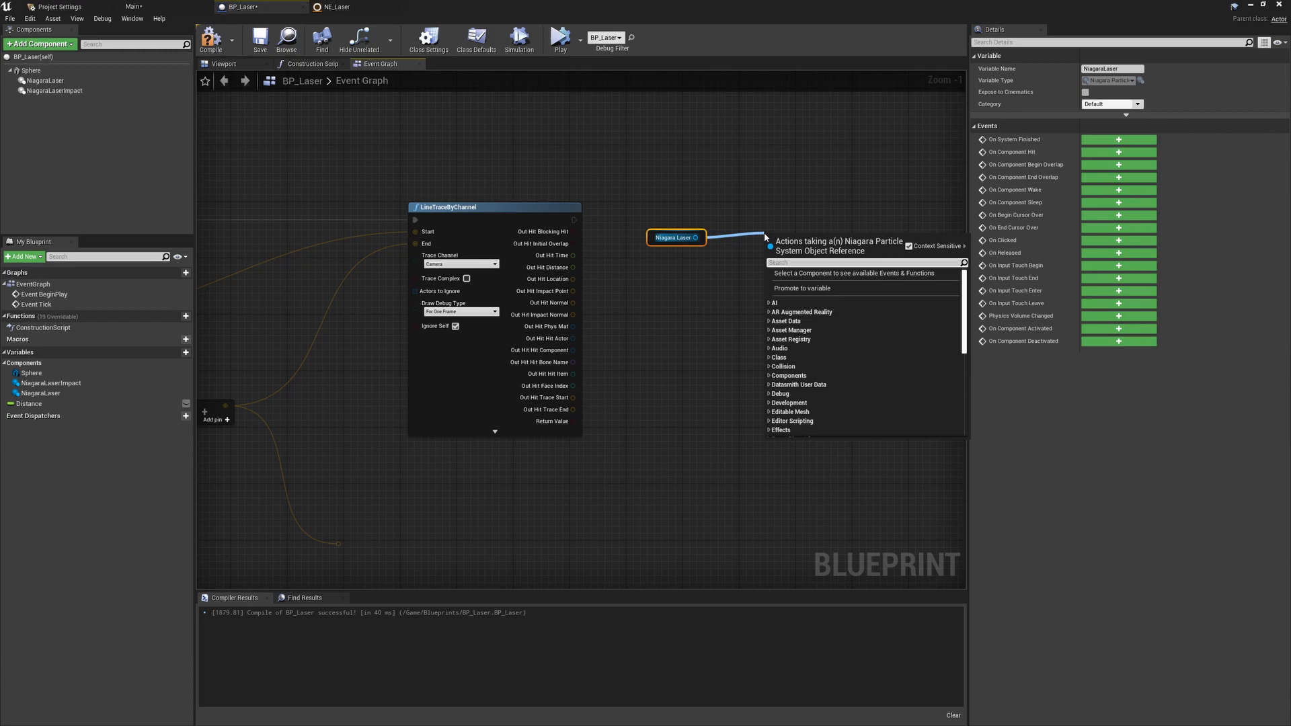
pyautogui.write('setvector')
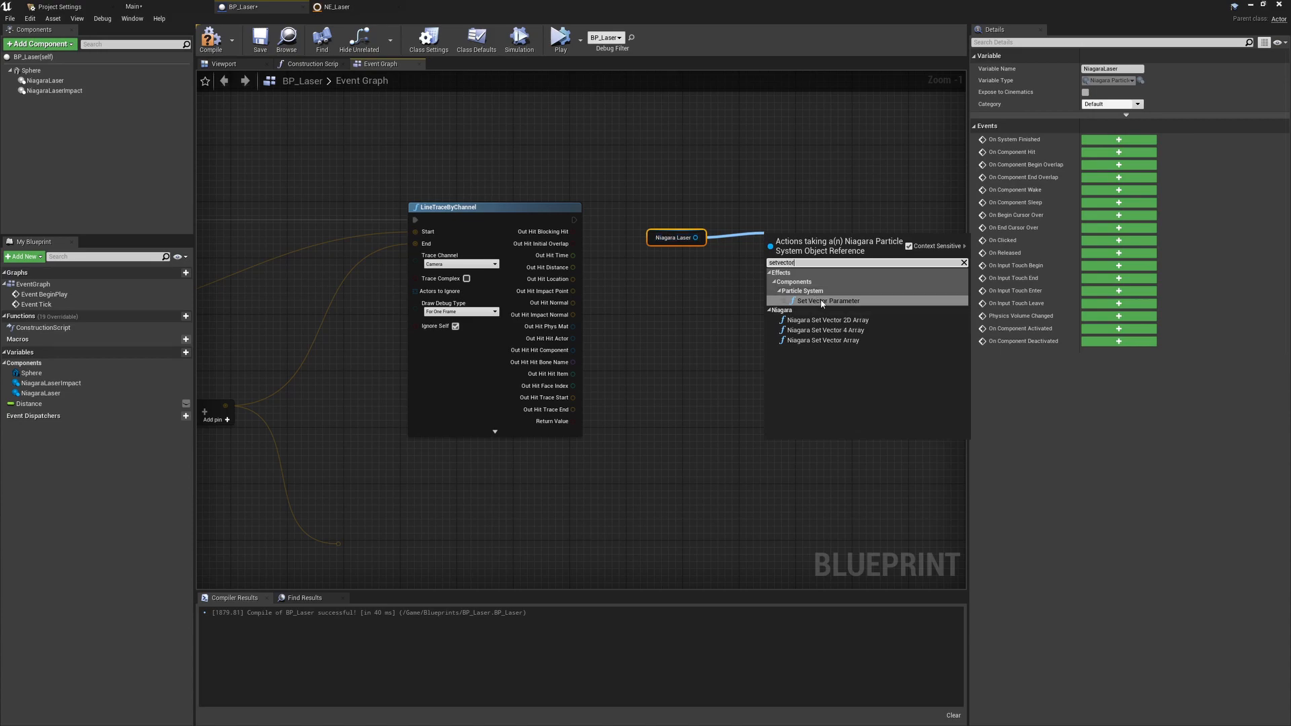
pyautogui.click(831, 302)
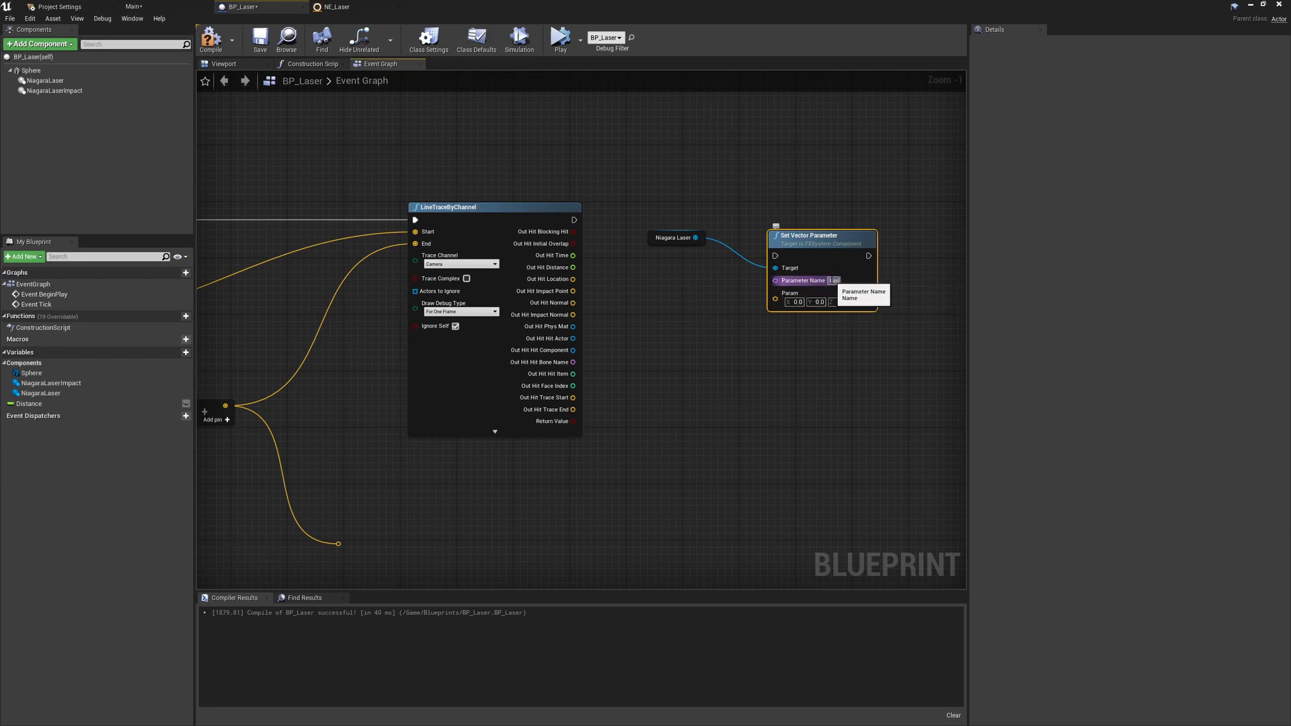
pyautogui.write('End')
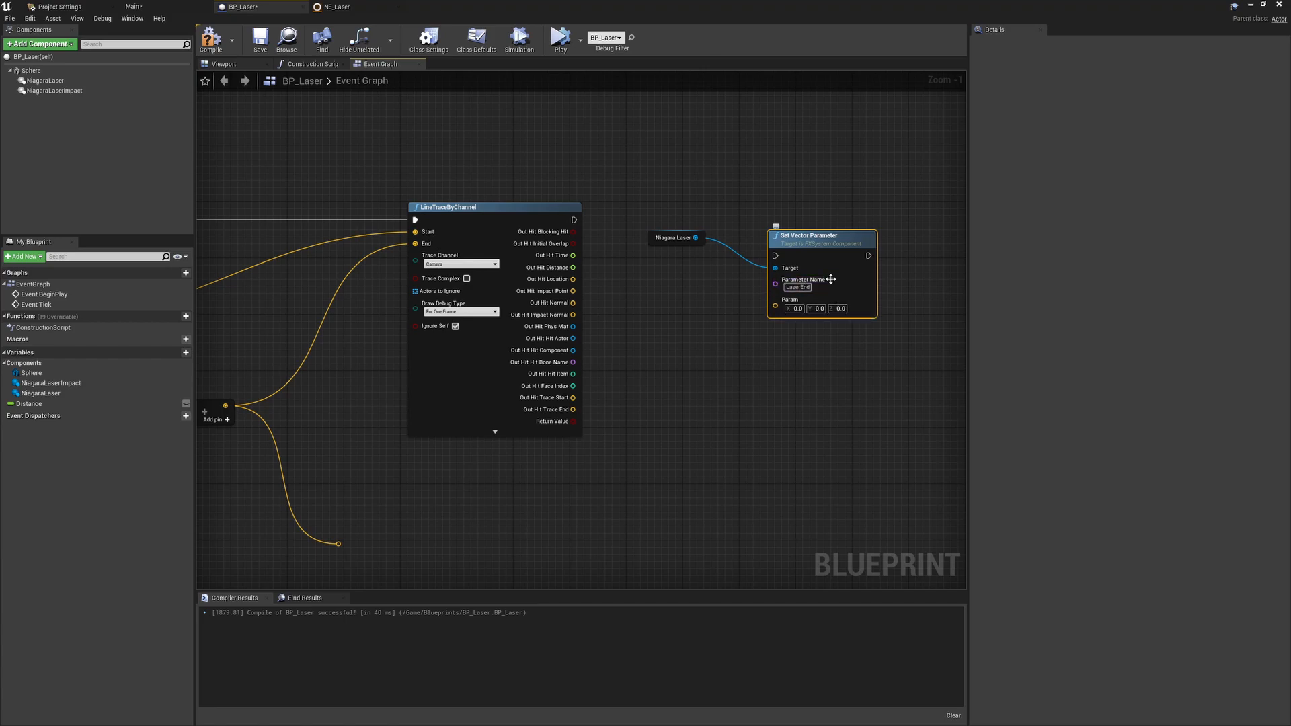
# - Tuck Niagara Laser beneath the Set Vector Parameter node, align both with the execution line, and connect LineTraceByChannel's execution output to it
pyautogui.moveTo(649, 242); pyautogui.dragTo(824, 340)
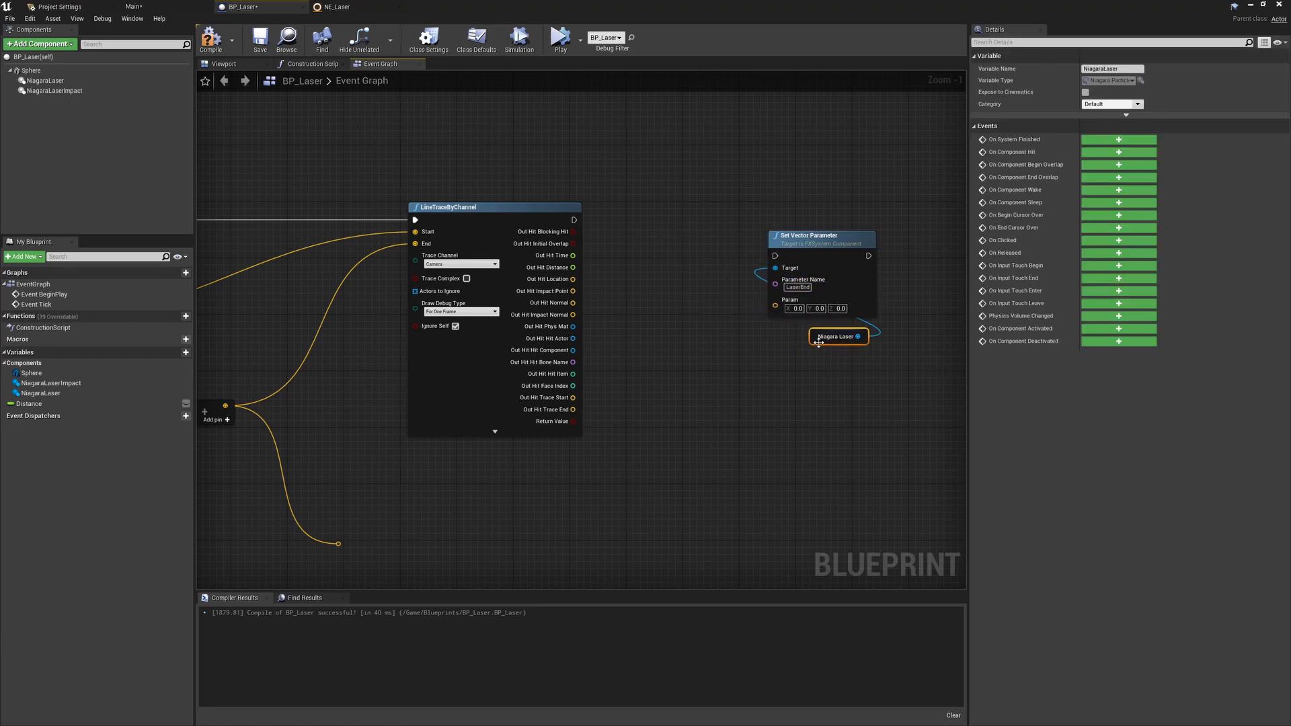
pyautogui.click(337, 7)
pyautogui.click(243, 7)
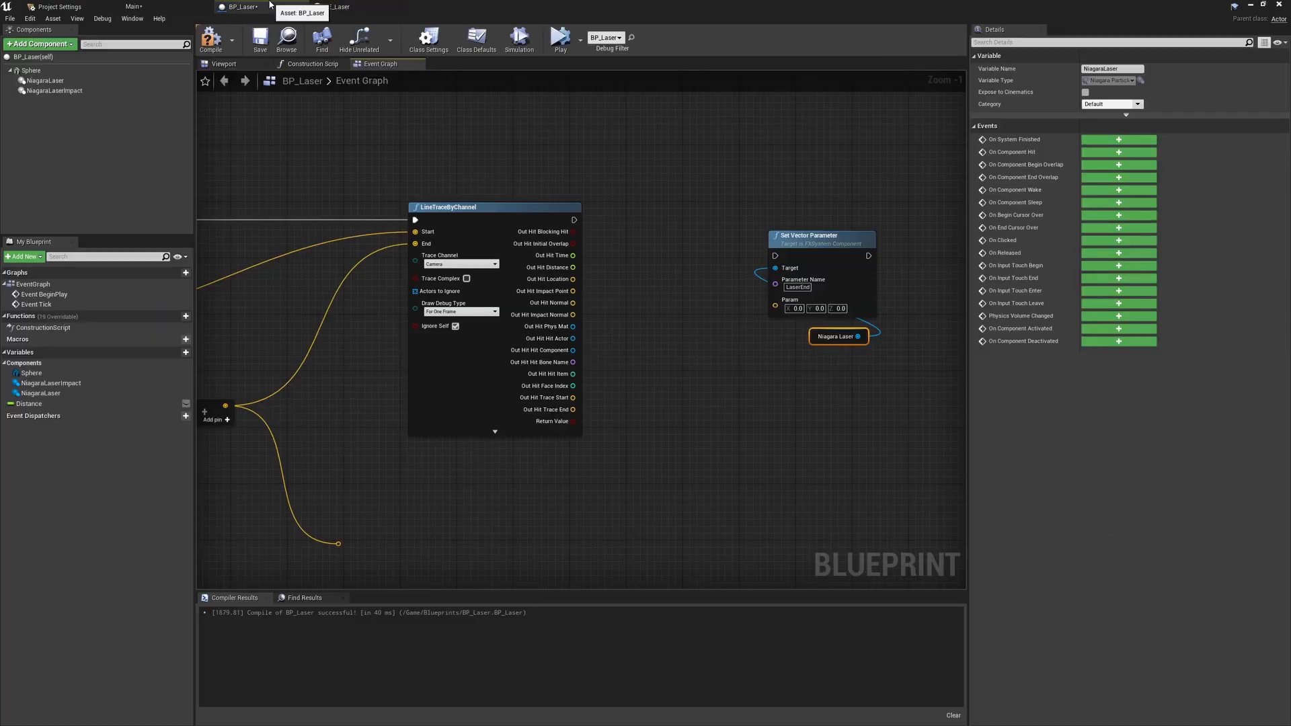
pyautogui.moveTo(811, 240); pyautogui.dragTo(776, 256)
pyautogui.moveTo(860, 398); pyautogui.dragTo(831, 266)
pyautogui.moveTo(832, 266); pyautogui.dragTo(671, 248, button='right')
pyautogui.moveTo(670, 248); pyautogui.dragTo(902, 212)
# - Add a Select node feeding the Param input of the Set Vector Parameter node
pyautogui.moveTo(675, 241); pyautogui.dragTo(719, 235, button='right')
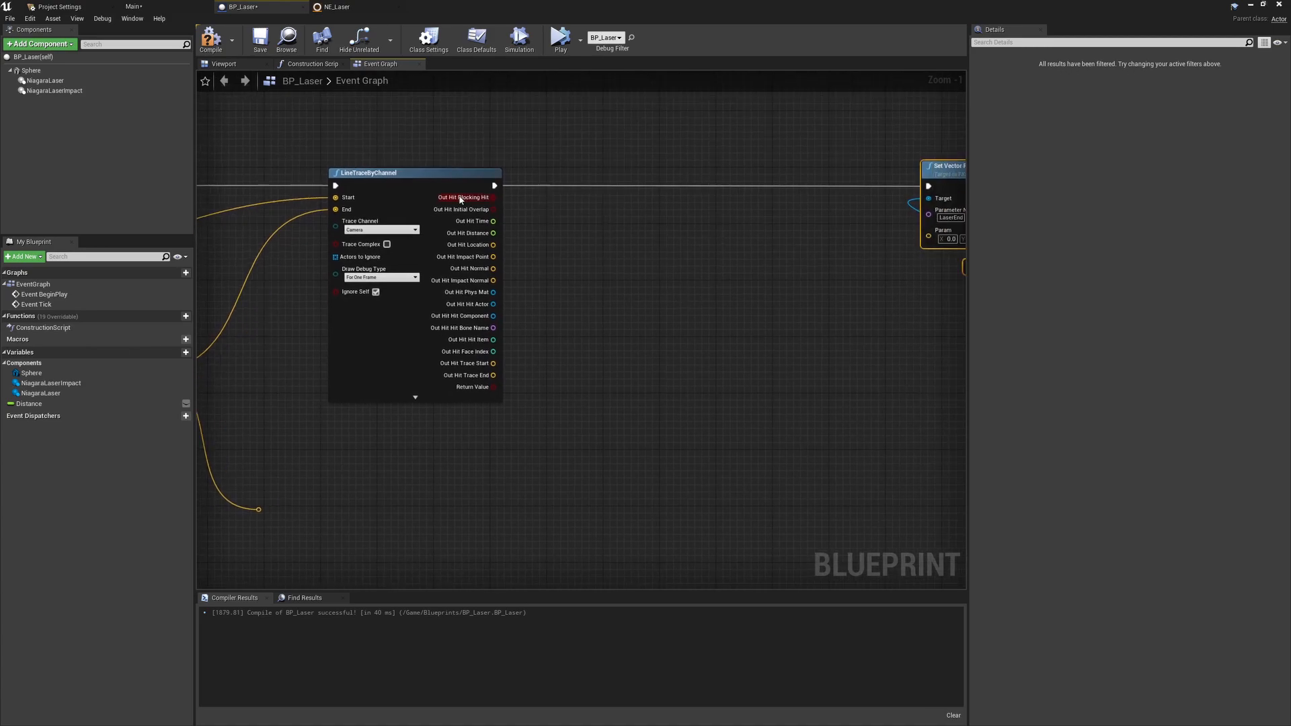
pyautogui.moveTo(244, 340); pyautogui.dragTo(449, 321, button='right')
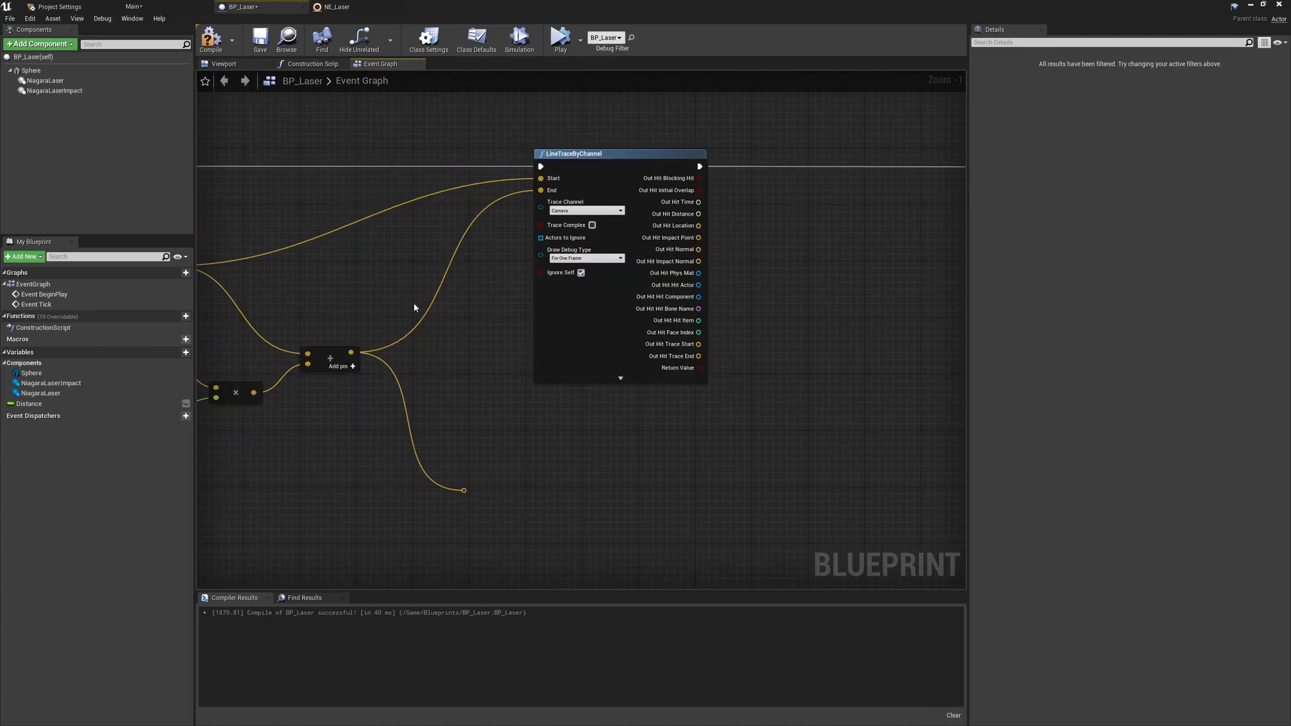
pyautogui.moveTo(716, 332); pyautogui.dragTo(679, 273, button='right')
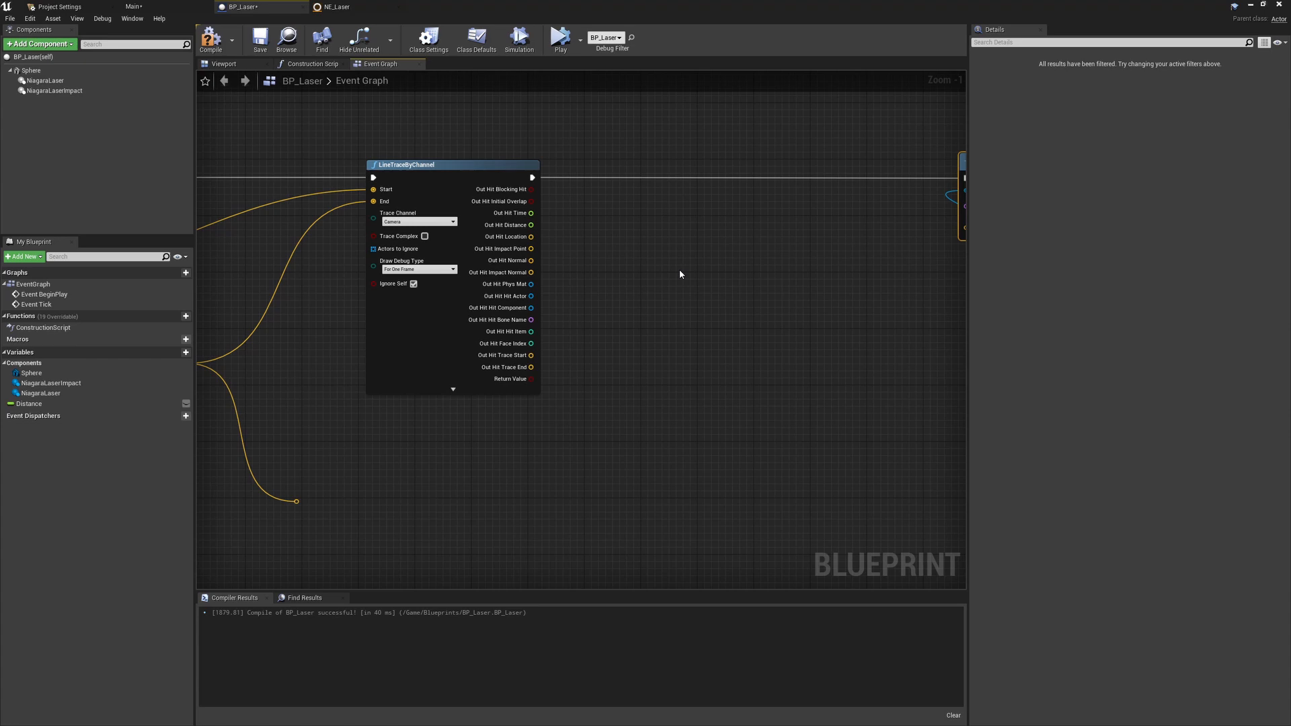
pyautogui.moveTo(682, 271); pyautogui.dragTo(470, 277, button='right')
pyautogui.moveTo(753, 236); pyautogui.dragTo(560, 233)
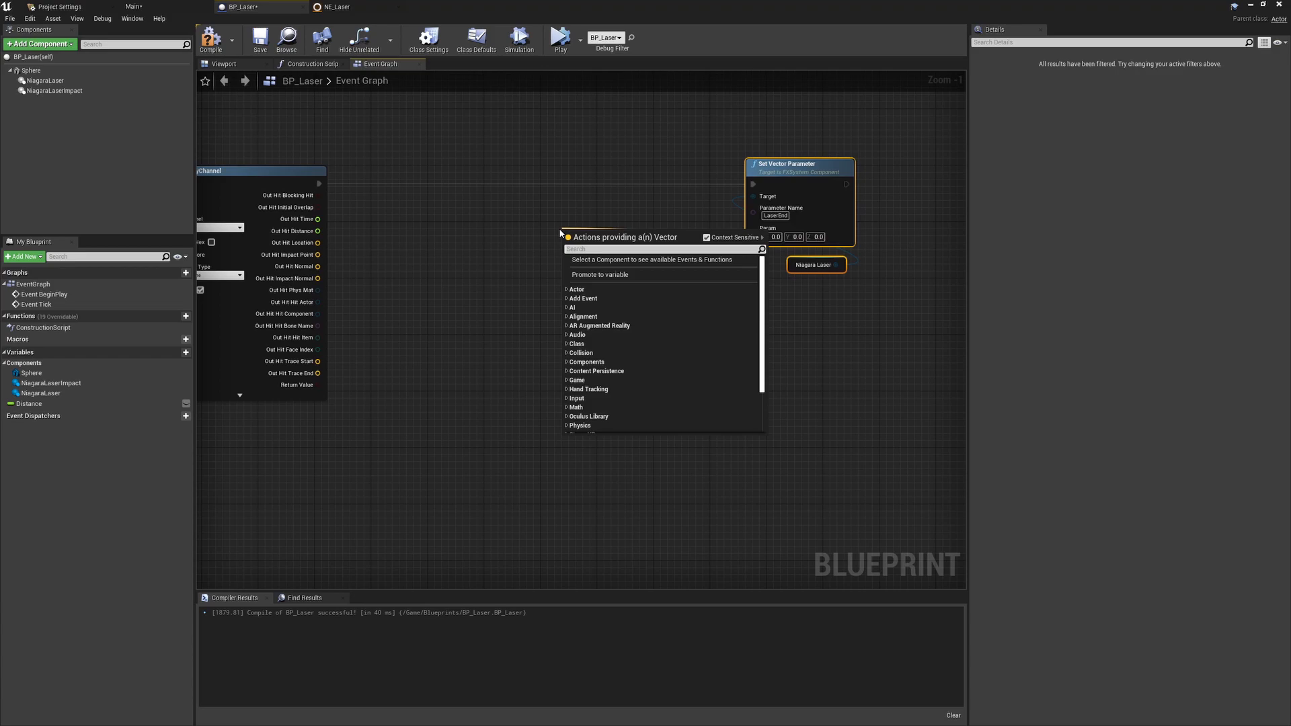
pyautogui.write('sele')
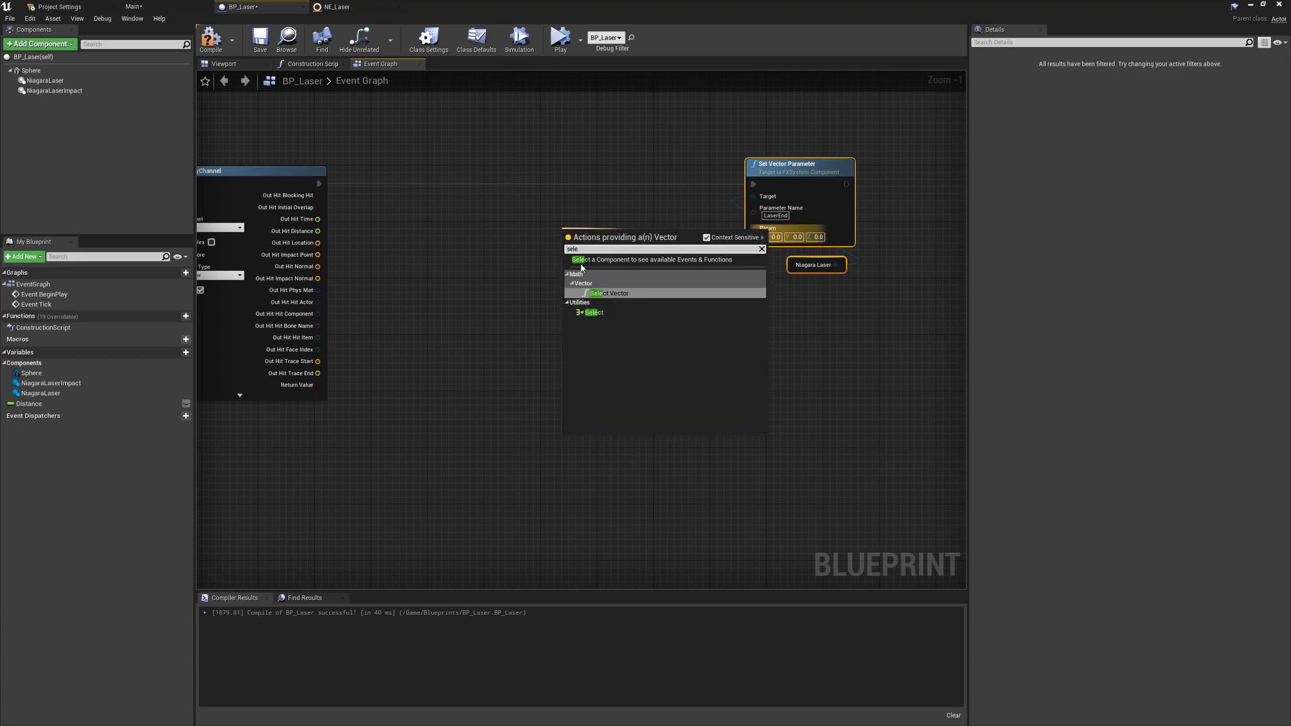
pyautogui.click(594, 313)
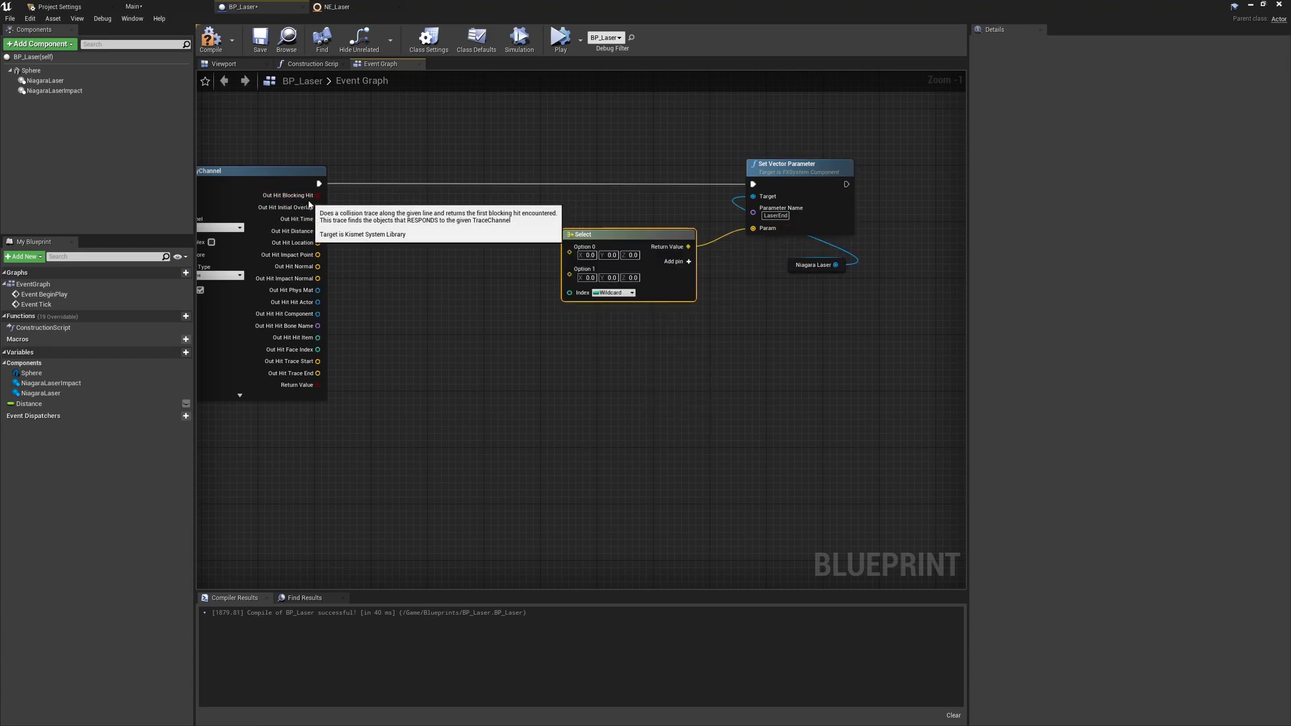
# - Connect Out Hit Blocking Hit to the Select node's Index and Out Hit Location to True, placing Select between the trace and Set Vector Parameter
pyautogui.moveTo(283, 195); pyautogui.dragTo(570, 294)
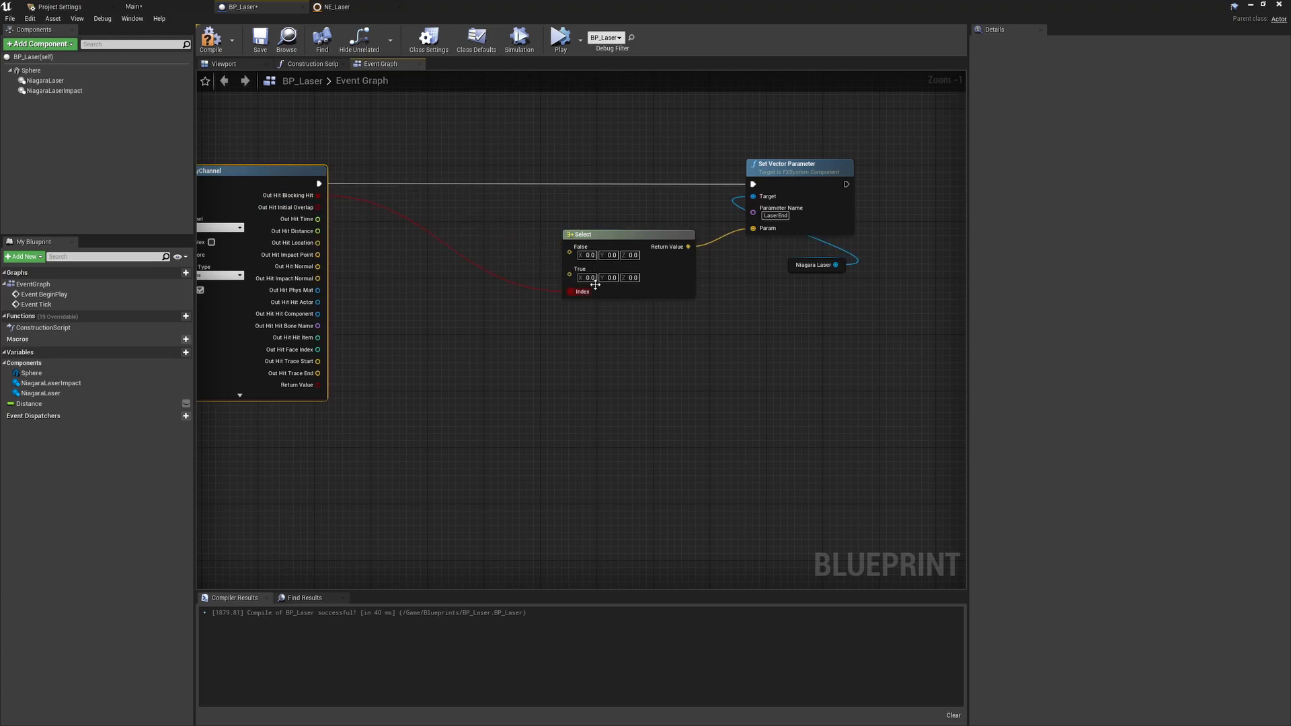
pyautogui.moveTo(677, 284); pyautogui.dragTo(690, 310)
pyautogui.moveTo(691, 310); pyautogui.dragTo(792, 308, button='right')
pyautogui.moveTo(791, 310); pyautogui.dragTo(762, 311)
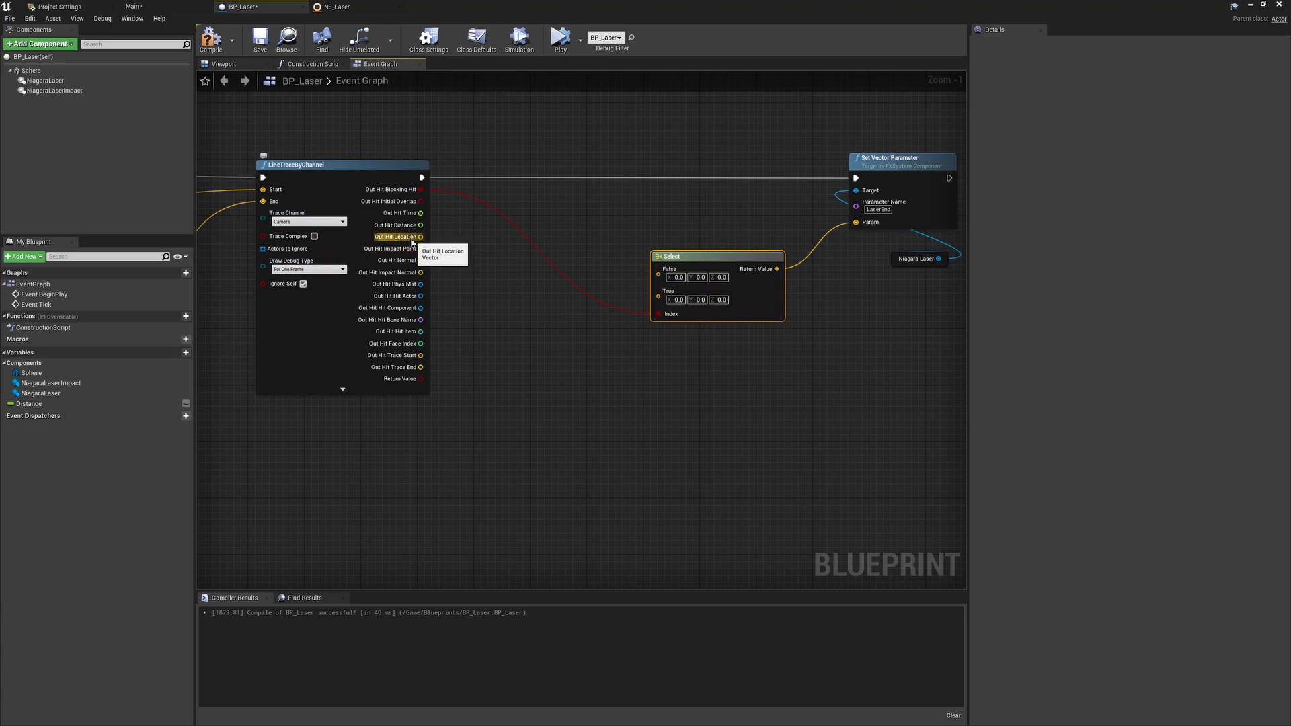
pyautogui.moveTo(412, 242); pyautogui.dragTo(650, 298)
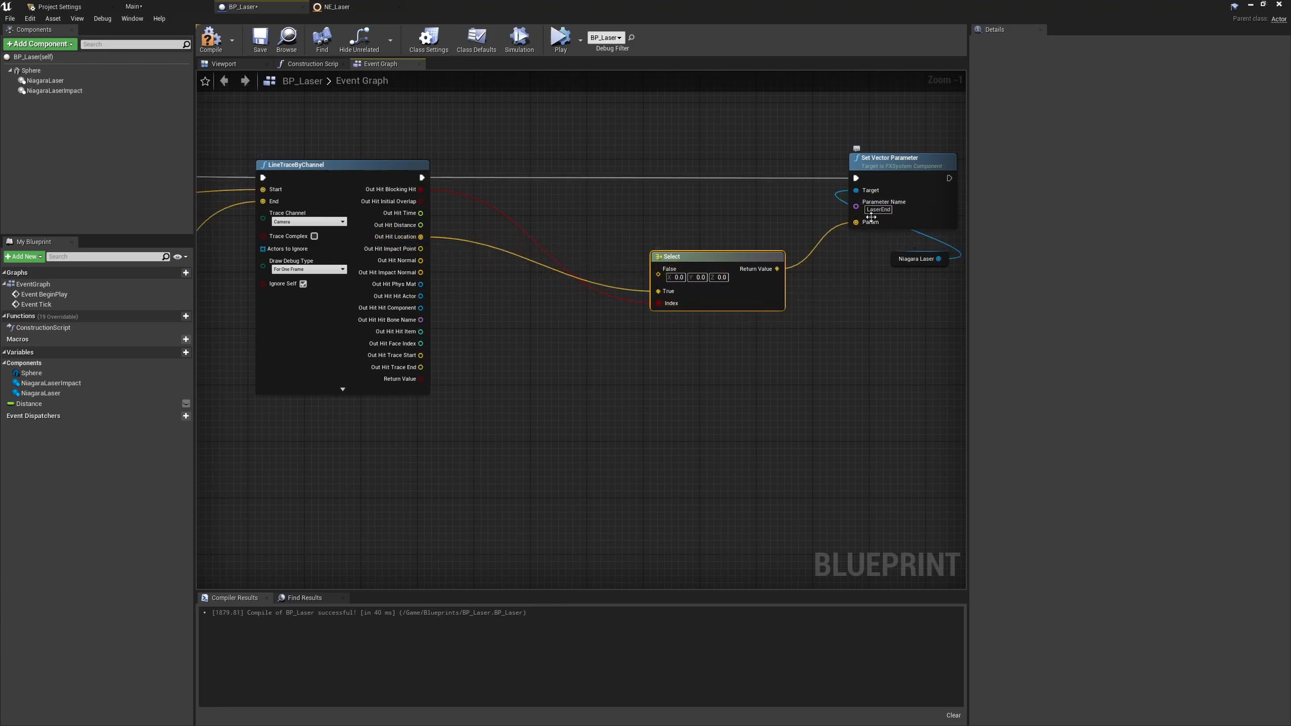
# - Promote the vector addition result to a new variable named TraceEnd
pyautogui.moveTo(656, 299); pyautogui.dragTo(964, 307, button='right')
pyautogui.moveTo(671, 301); pyautogui.dragTo(754, 305)
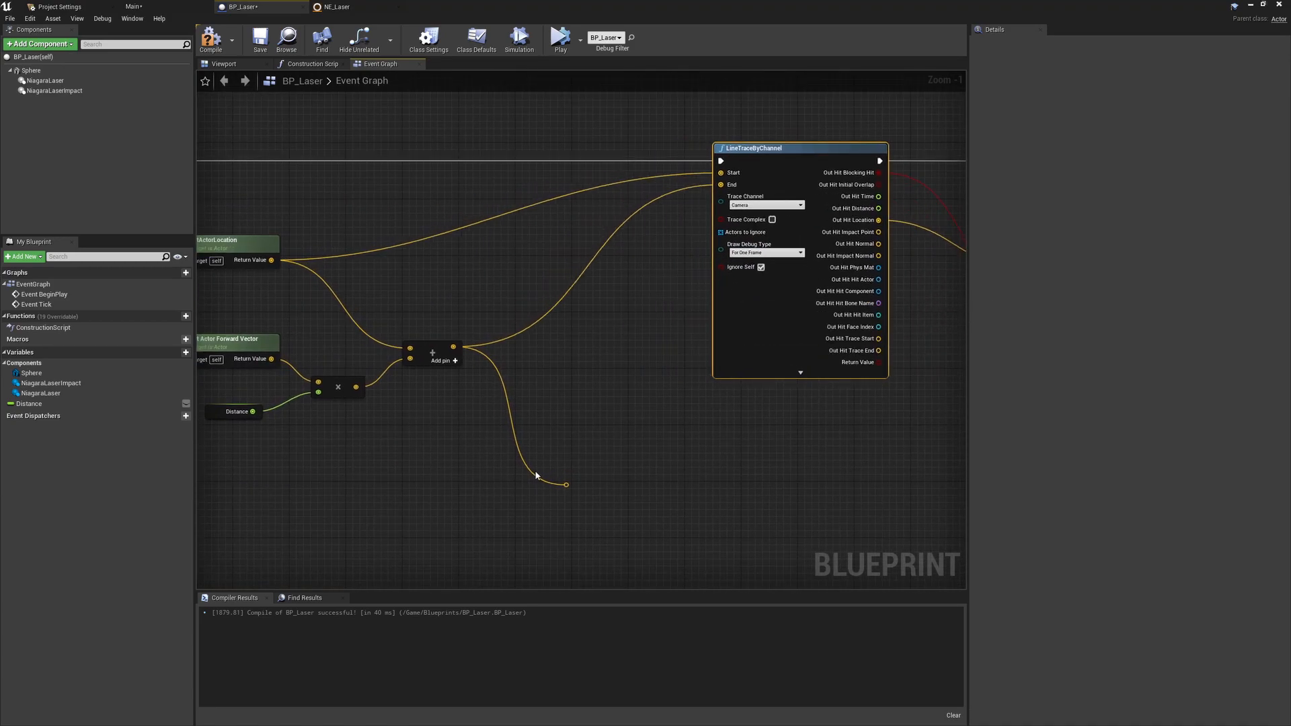
pyautogui.moveTo(566, 484); pyautogui.dragTo(606, 368)
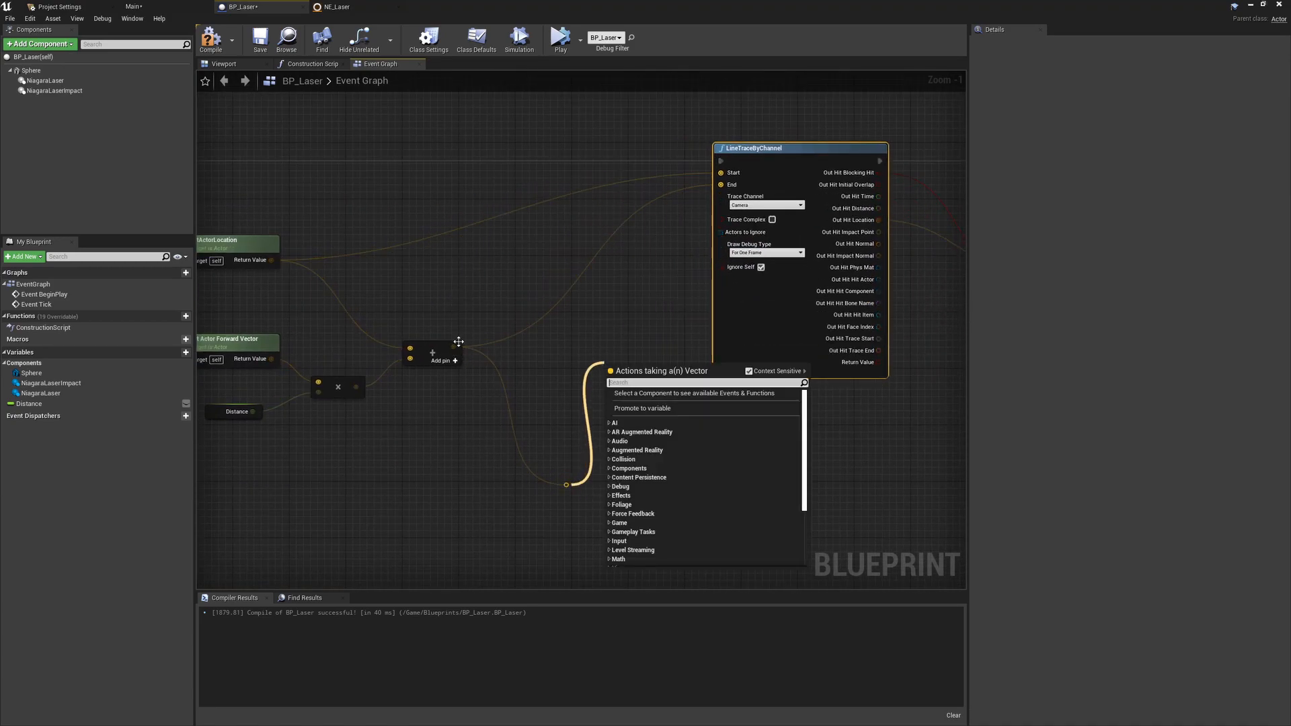
pyautogui.moveTo(454, 346); pyautogui.dragTo(568, 232)
pyautogui.write('promoteto')
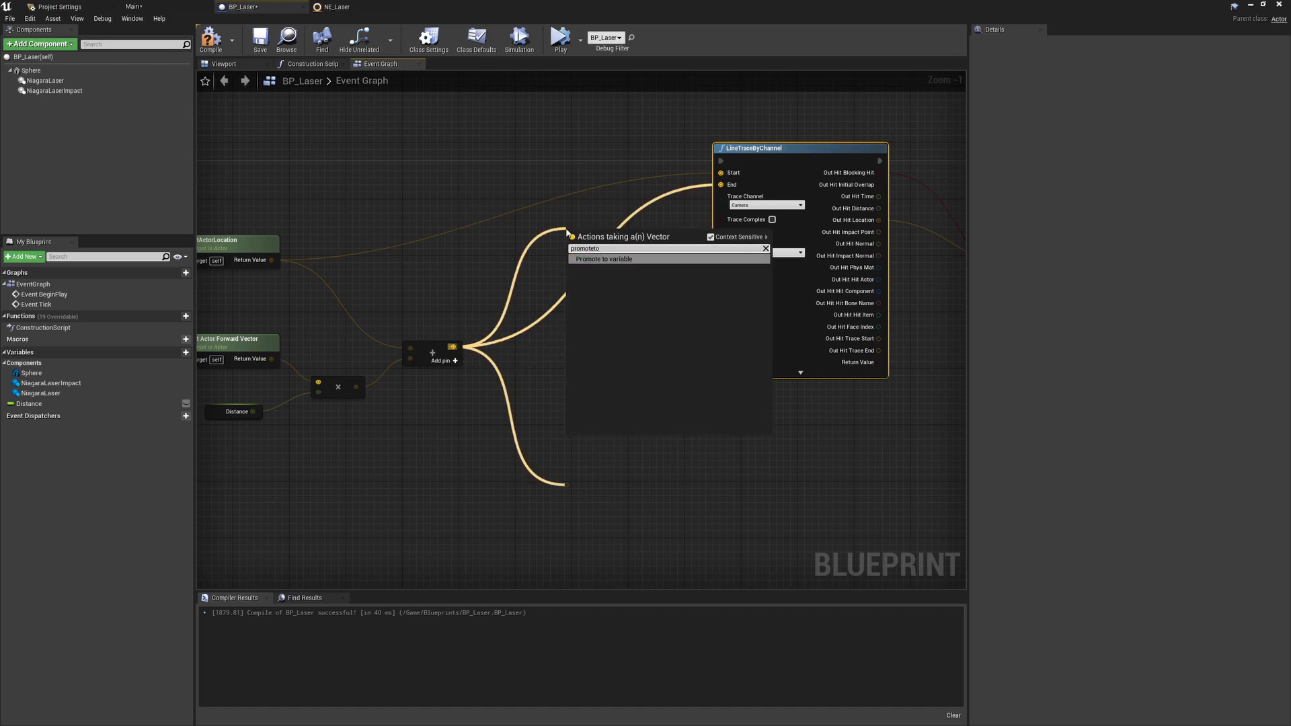
pyautogui.press('Return')
pyautogui.write('TraceEnd')
pyautogui.press('Return')
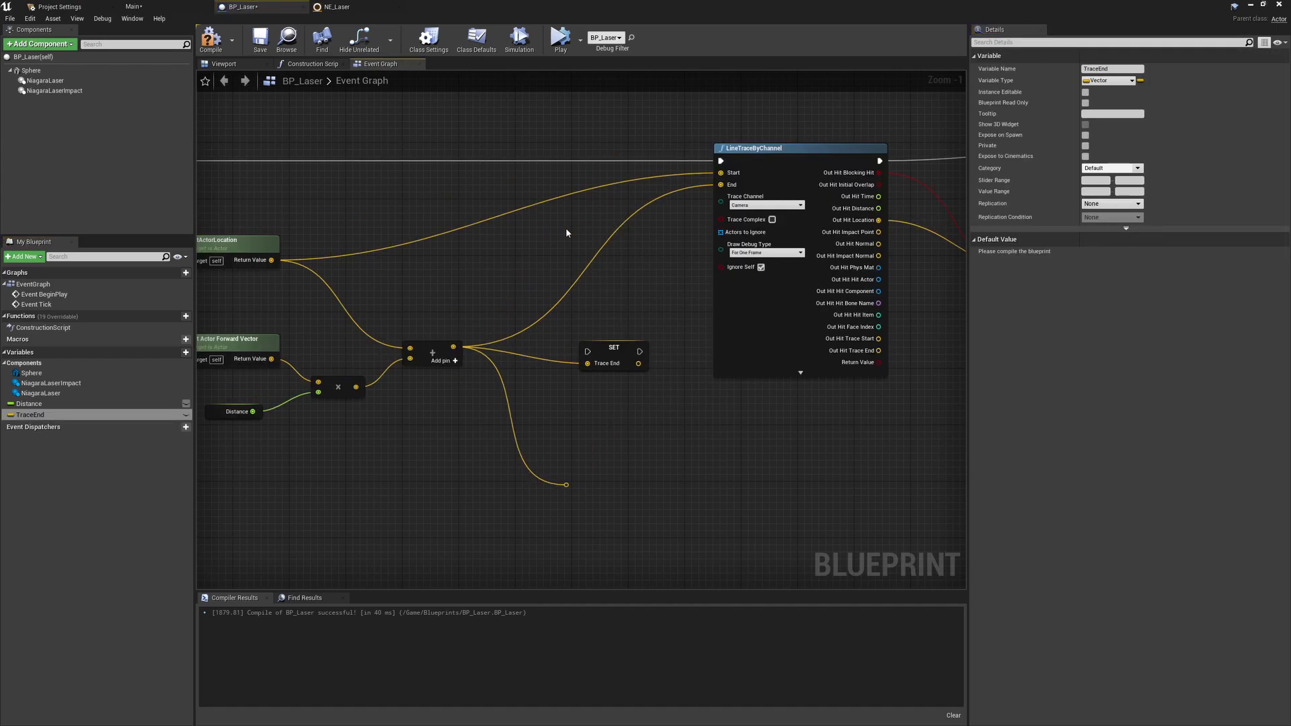
# - Wire the SET Trace End node into the execution line between Event Tick and LineTraceByChannel, and move it up onto that line
pyautogui.moveTo(639, 351); pyautogui.dragTo(721, 160)
pyautogui.moveTo(589, 351); pyautogui.dragTo(401, 161)
pyautogui.moveTo(528, 200); pyautogui.dragTo(412, 193, button='right')
pyautogui.moveTo(828, 334); pyautogui.dragTo(798, 142)
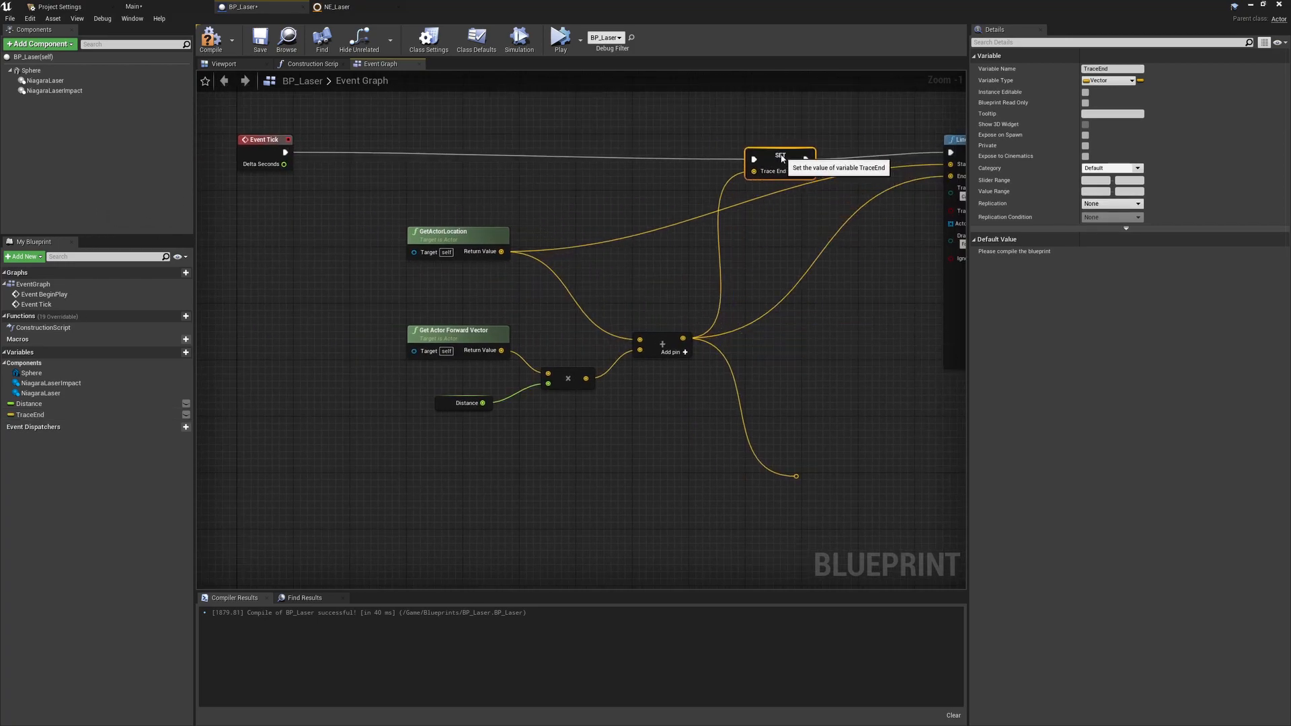
# - Delete the loose reroute node hanging from the vector addition output
pyautogui.moveTo(801, 475); pyautogui.dragTo(535, 464, button='right')
pyautogui.moveTo(531, 465); pyautogui.dragTo(698, 412)
pyautogui.click(380, 469)
pyautogui.press('Delete')
# - Move the location, forward vector, Distance and math nodes together closer to SET Trace End, and nudge SET toward LineTraceByChannel
pyautogui.moveTo(296, 267); pyautogui.dragTo(590, 316, button='right')
pyautogui.moveTo(503, 577); pyautogui.dragTo(305, 252)
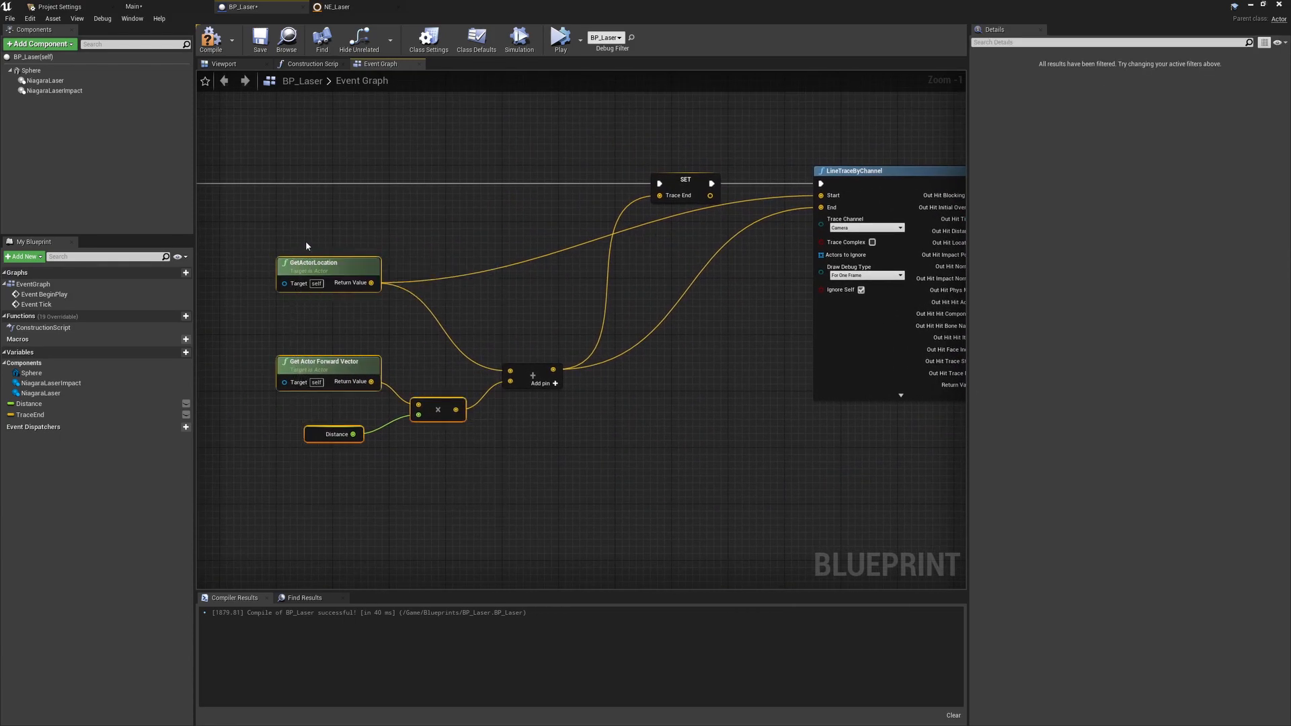
pyautogui.keyDown('shift'); pyautogui.moveTo(537, 372); pyautogui.dragTo(601, 344); pyautogui.keyUp('shift')
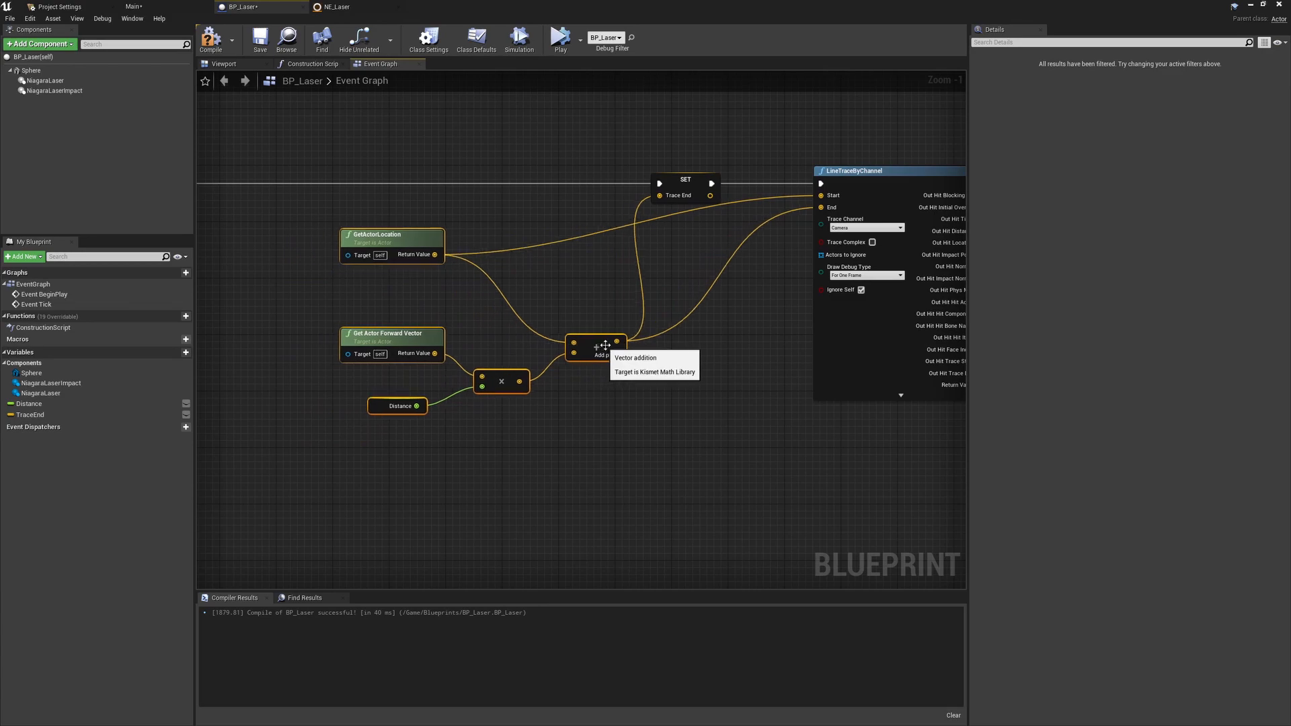
pyautogui.moveTo(694, 179); pyautogui.dragTo(707, 180)
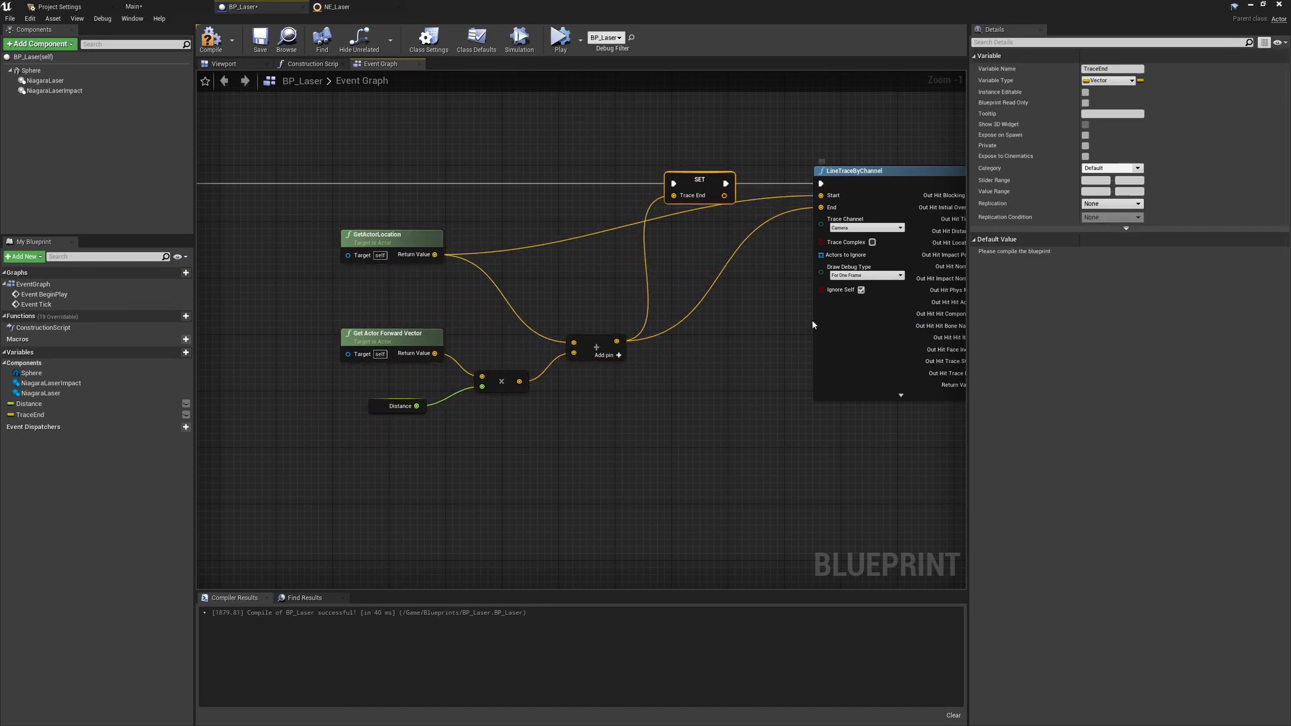
# - Add two reroute nodes to the vector addition's output wires to tidy the connections to SET Trace End and the trace's End
pyautogui.moveTo(813, 321); pyautogui.dragTo(730, 326, button='right')
pyautogui.click(570, 342)
pyautogui.doubleClick(570, 344)
pyautogui.moveTo(570, 337)
pyautogui.mouseDown()
pyautogui.moveTo(601, 202)
pyautogui.moveTo(634, 184)
pyautogui.mouseUp()
pyautogui.doubleClick(650, 289)
pyautogui.moveTo(650, 290)
pyautogui.mouseDown()
pyautogui.moveTo(682, 315)
pyautogui.moveTo(677, 335)
pyautogui.mouseUp()
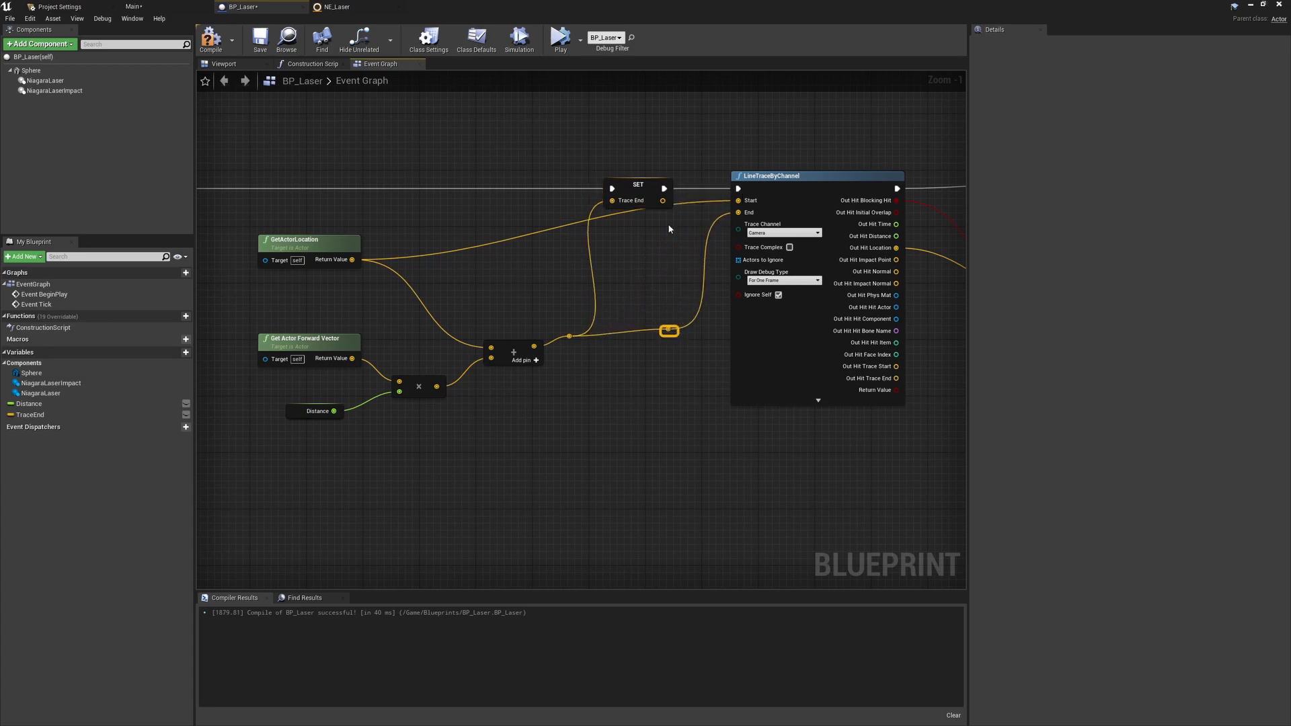
# - Connect a TraceEnd getter to the Select node's False input, compile BP_Laser, and position the getter just above Select
pyautogui.moveTo(706, 229); pyautogui.dragTo(400, 247, button='right')
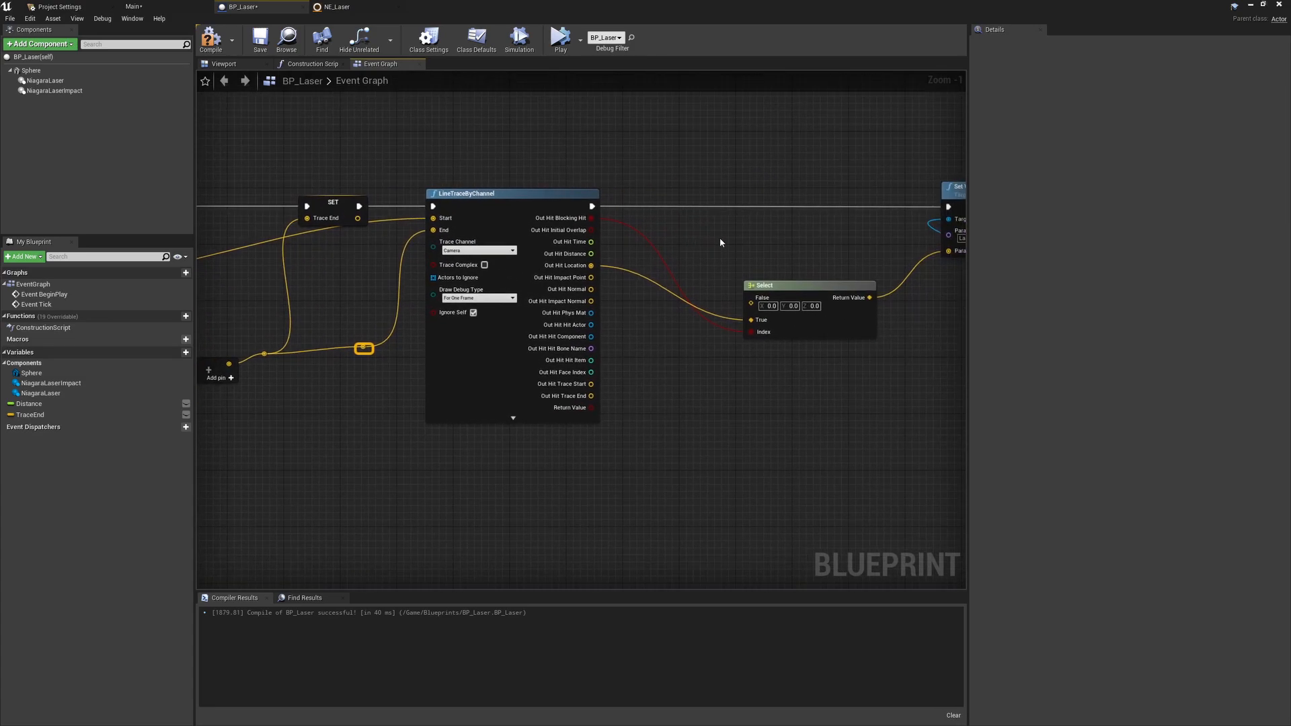
pyautogui.moveTo(53, 414)
pyautogui.mouseDown()
pyautogui.moveTo(749, 286)
pyautogui.moveTo(766, 245)
pyautogui.moveTo(751, 297)
pyautogui.mouseUp()
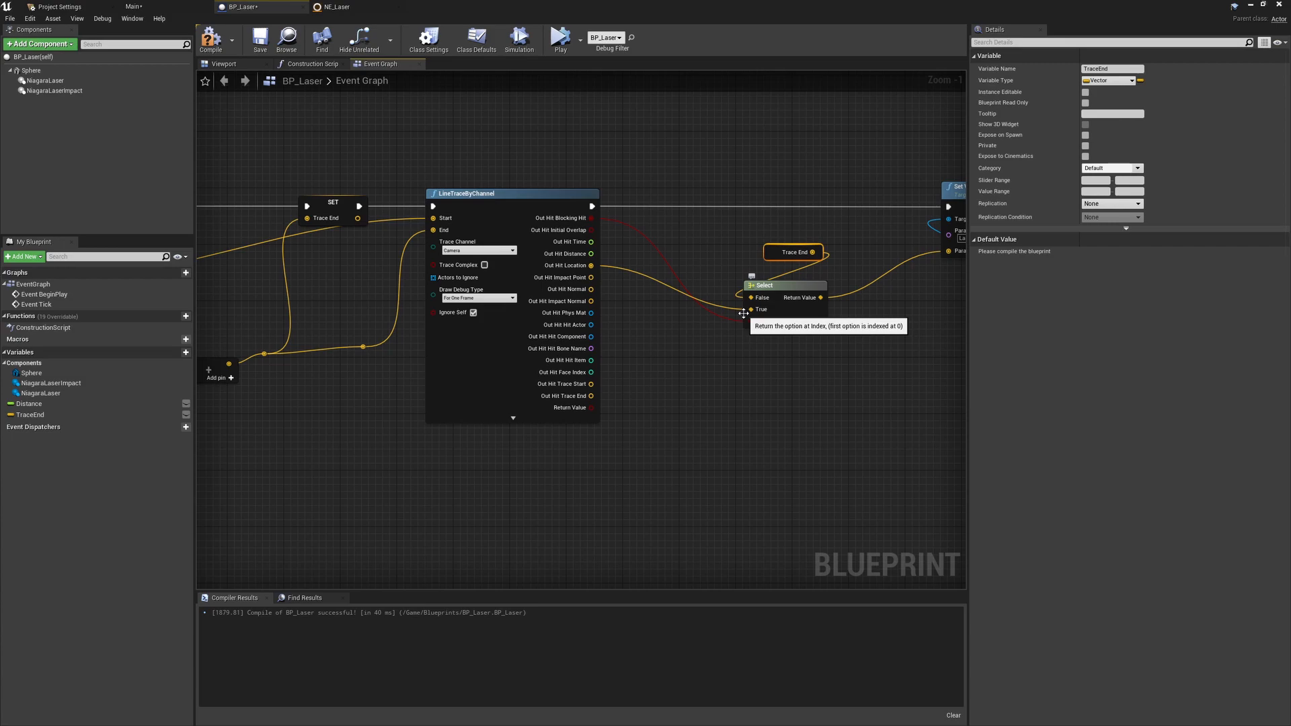
pyautogui.press('F7')
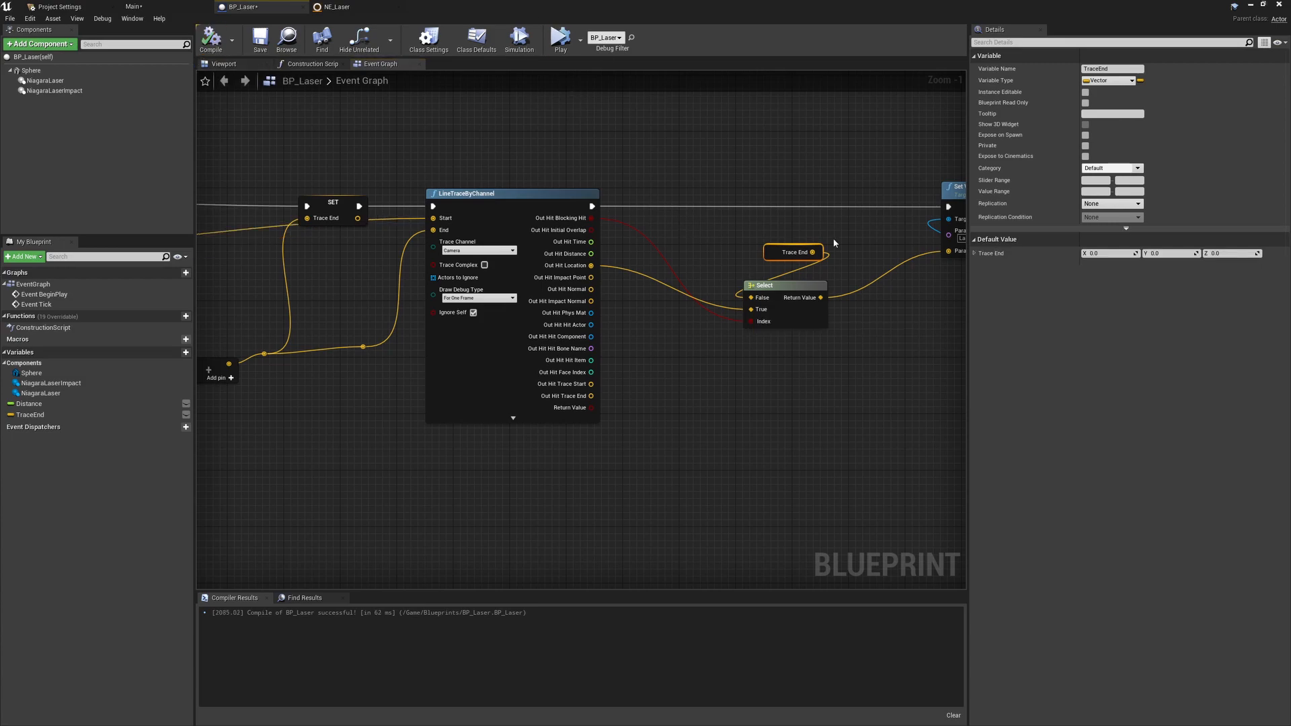
pyautogui.moveTo(769, 251); pyautogui.dragTo(762, 251)
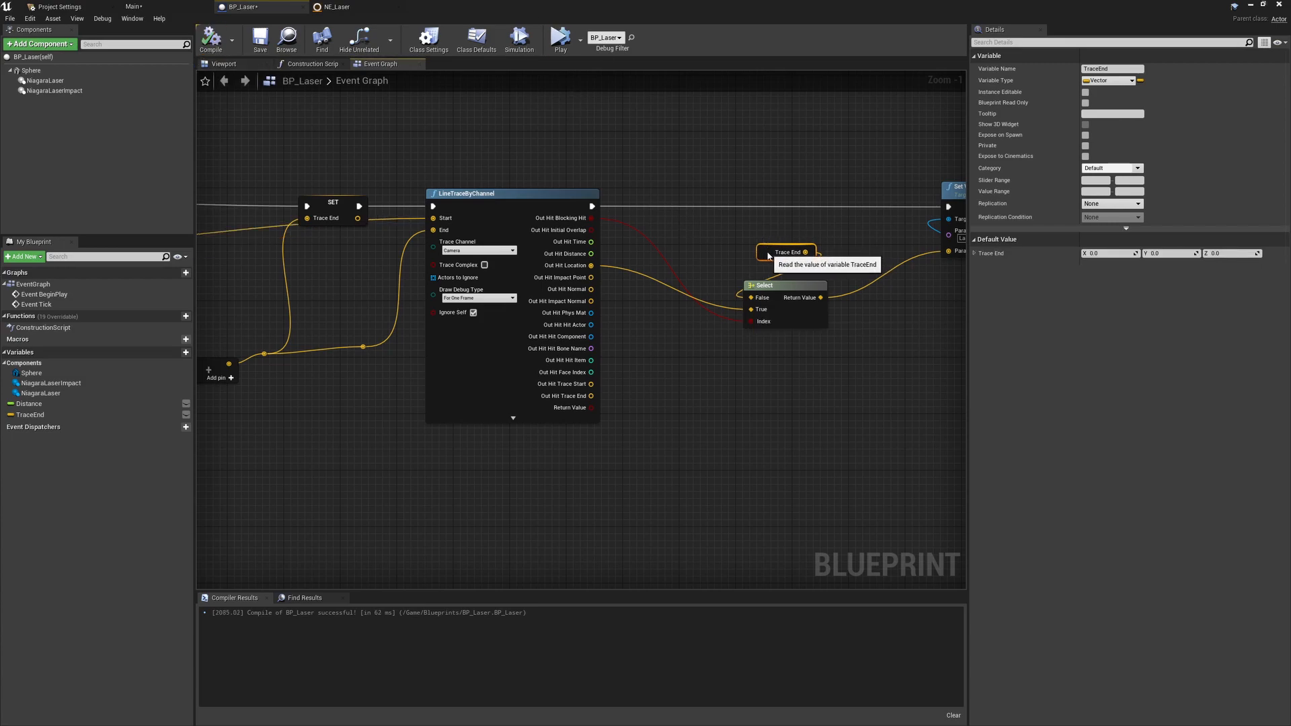
pyautogui.moveTo(781, 246); pyautogui.dragTo(665, 236, button='right')
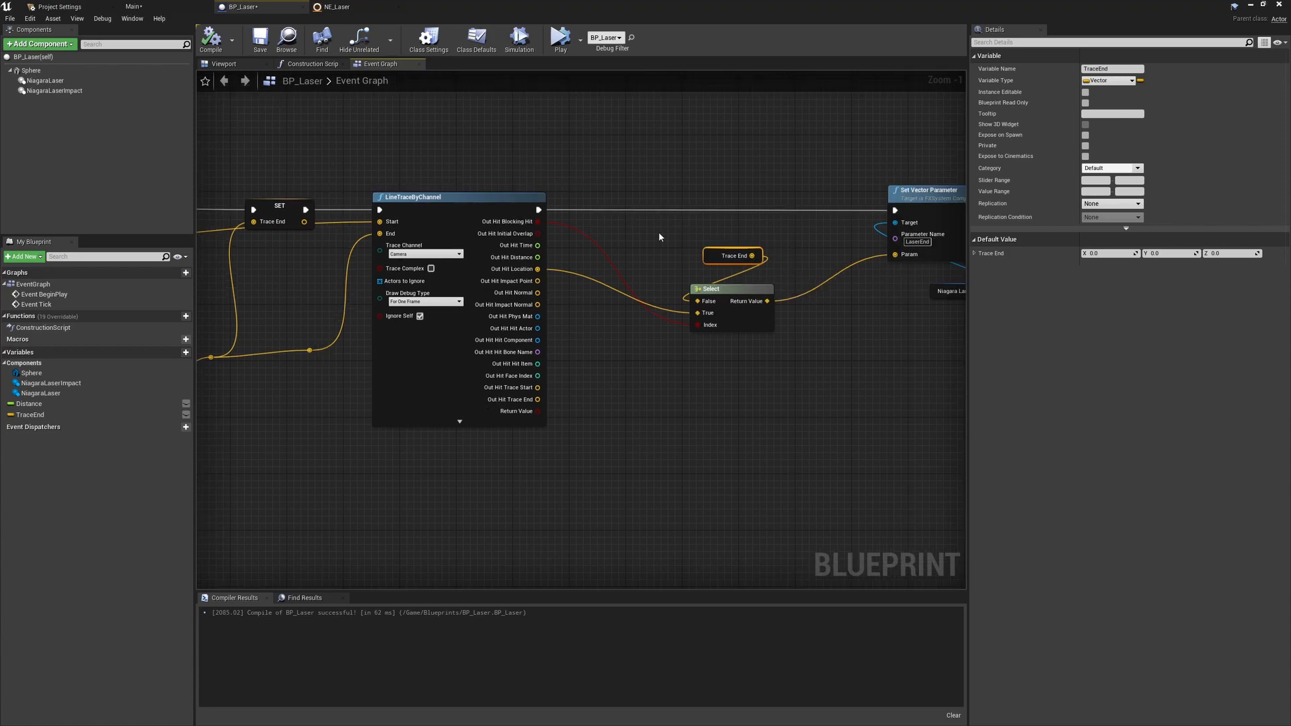
# - Simulate the Main level to check the laser's length and colour, and stop the simulation
pyautogui.moveTo(451, 163); pyautogui.dragTo(565, 491)
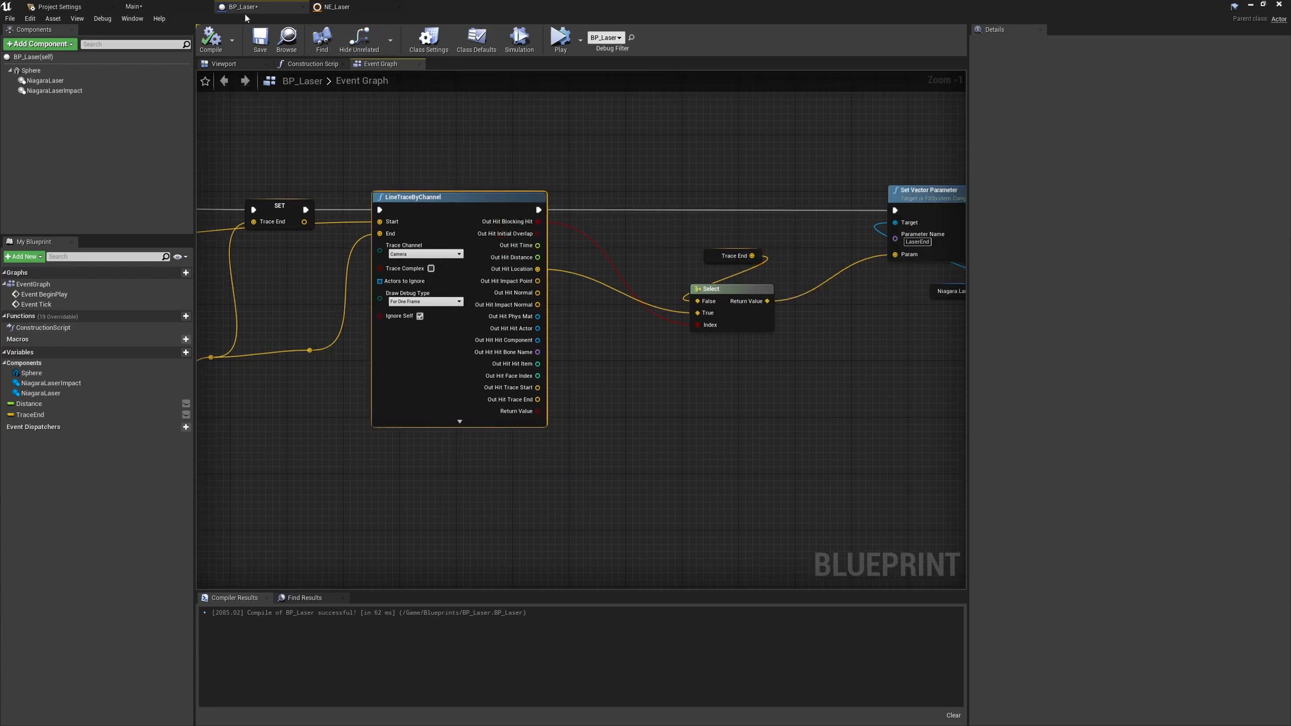
pyautogui.click(133, 7)
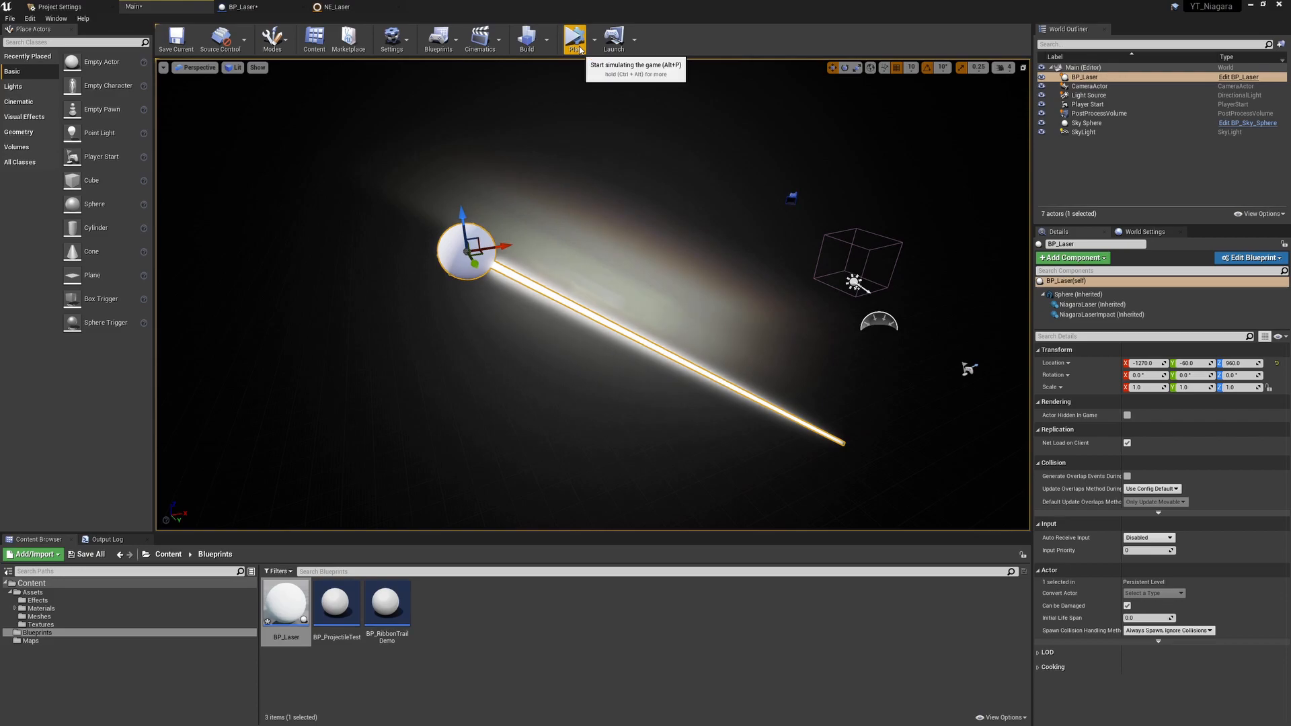
pyautogui.click(575, 40)
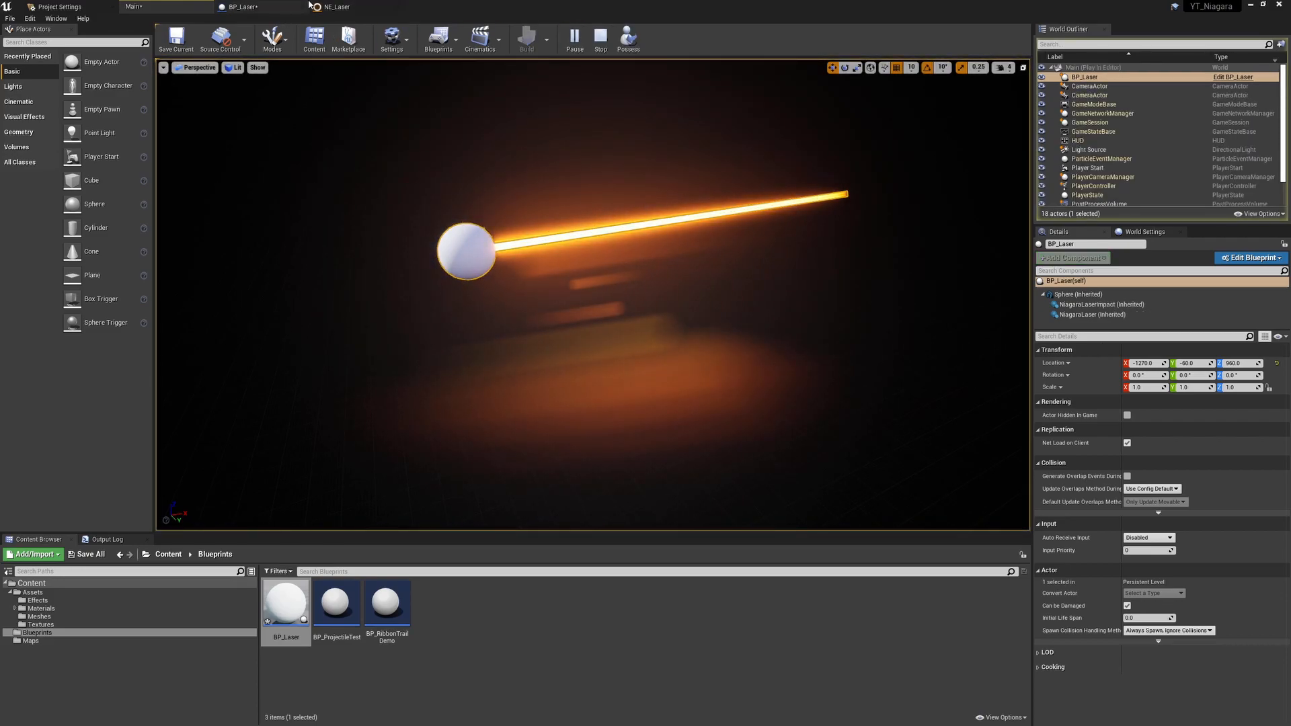
pyautogui.click(602, 42)
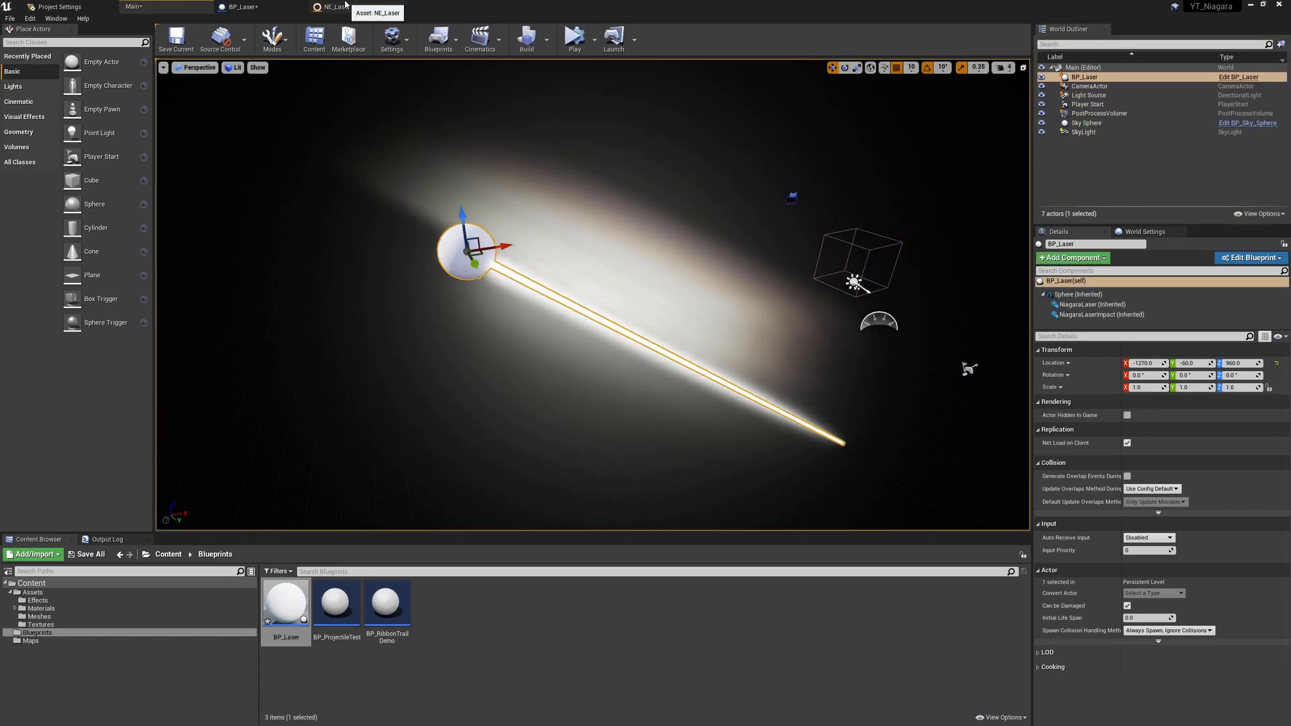
pyautogui.click(337, 6)
# - Set the Distance variable's default value to 100 in BP_Laser, compile, and simulate the Main level
pyautogui.click(242, 7)
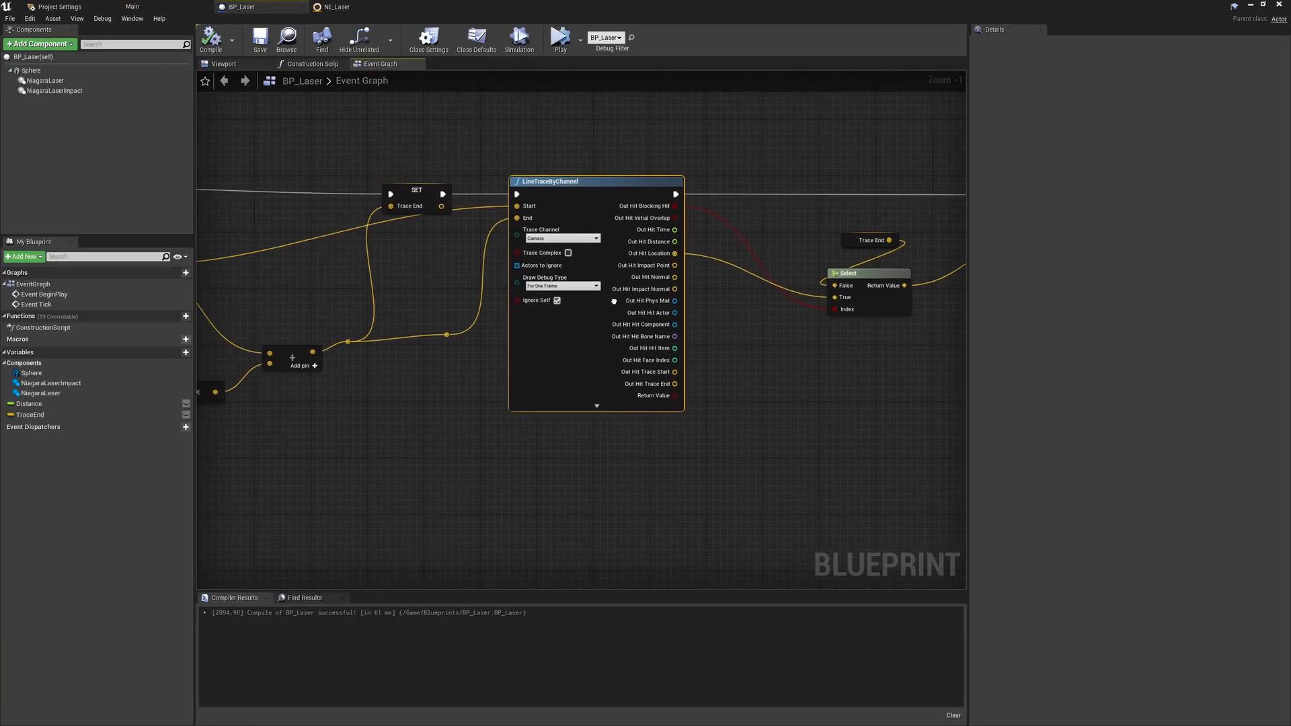
pyautogui.click(1098, 243)
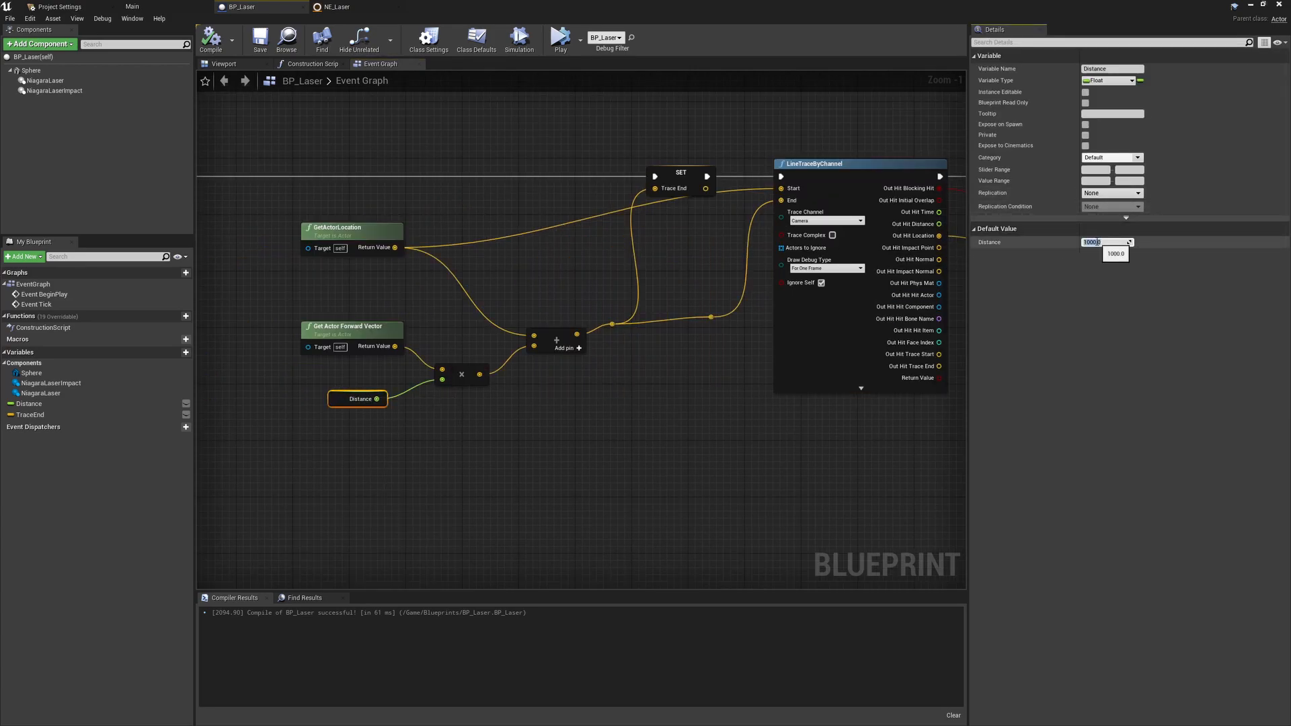
pyautogui.click(215, 44)
pyautogui.click(153, 8)
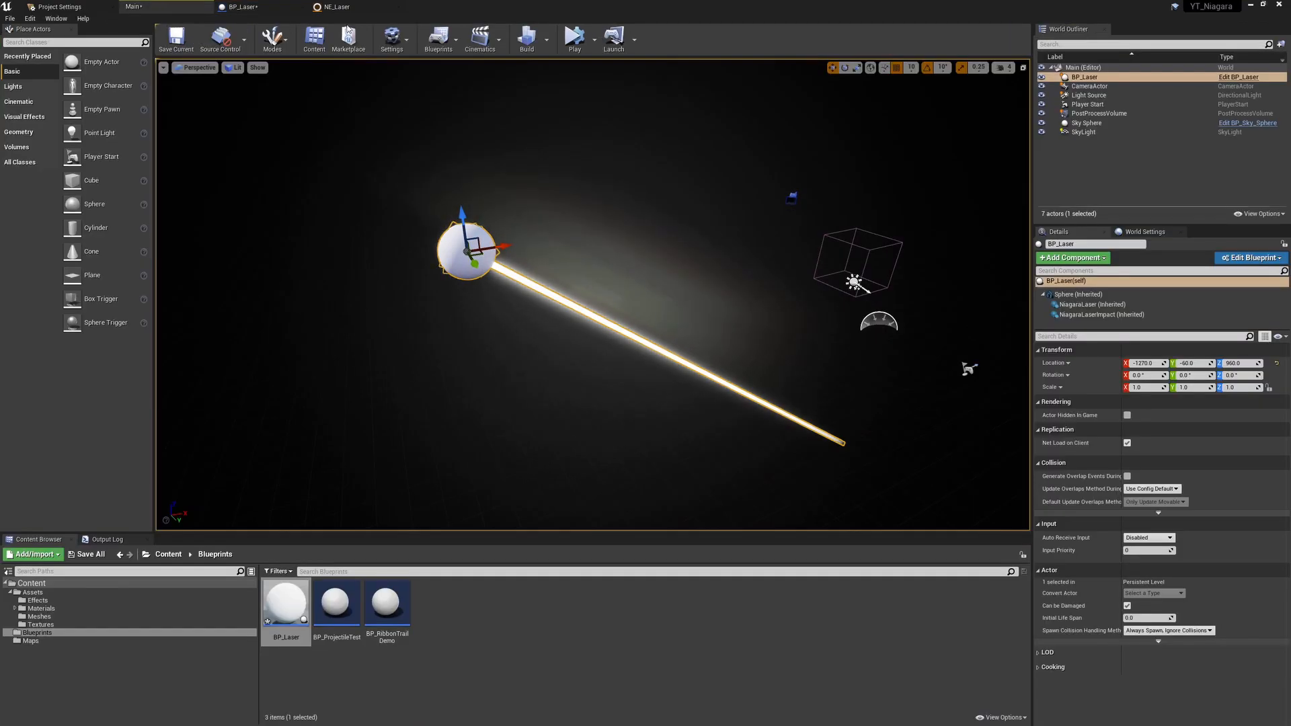
pyautogui.click(576, 42)
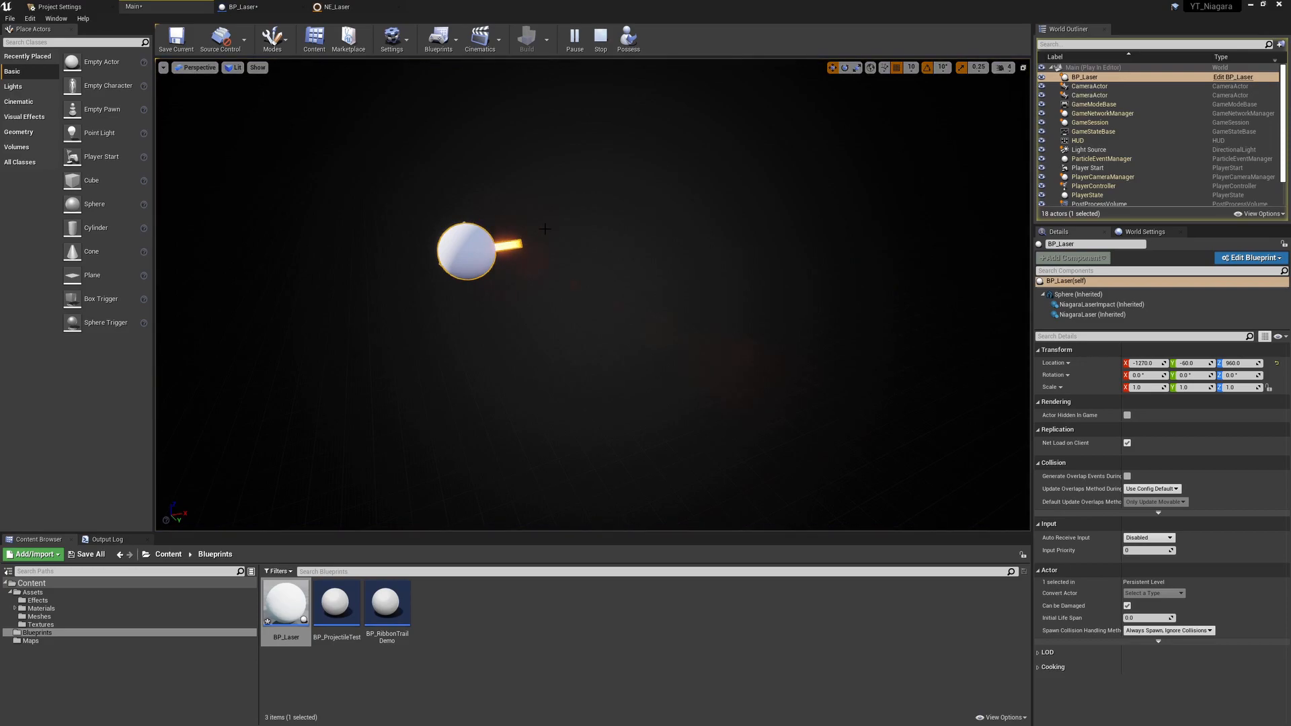
# - Set the Distance variable's default value to 10000 in BP_Laser and compile the blueprint
pyautogui.click(255, 6)
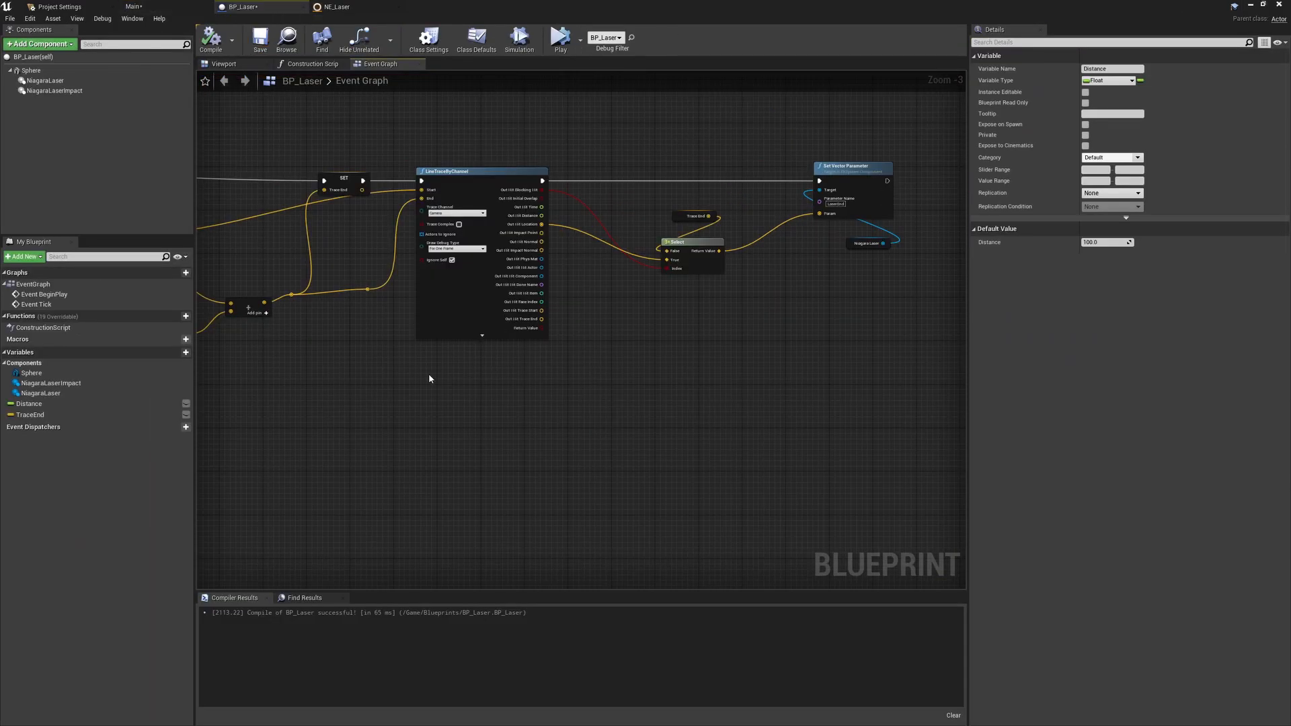
pyautogui.moveTo(444, 371); pyautogui.dragTo(693, 349, button='right')
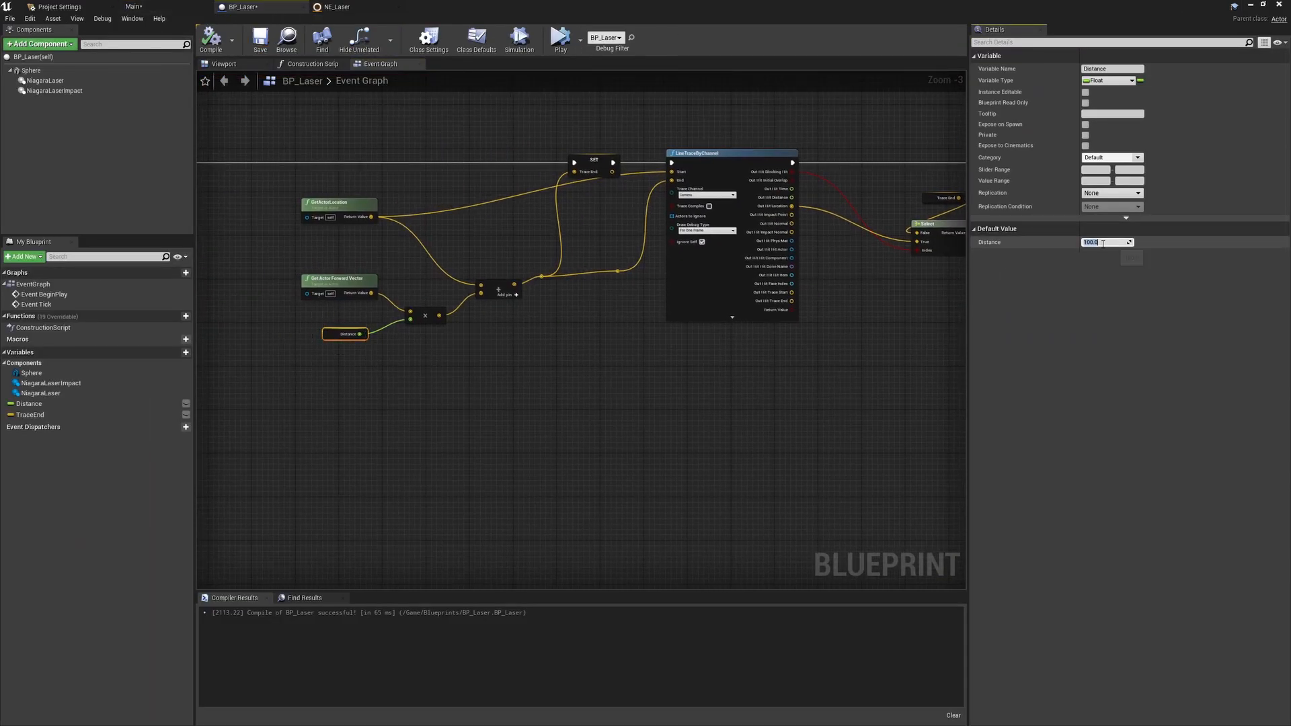
pyautogui.press('Return')
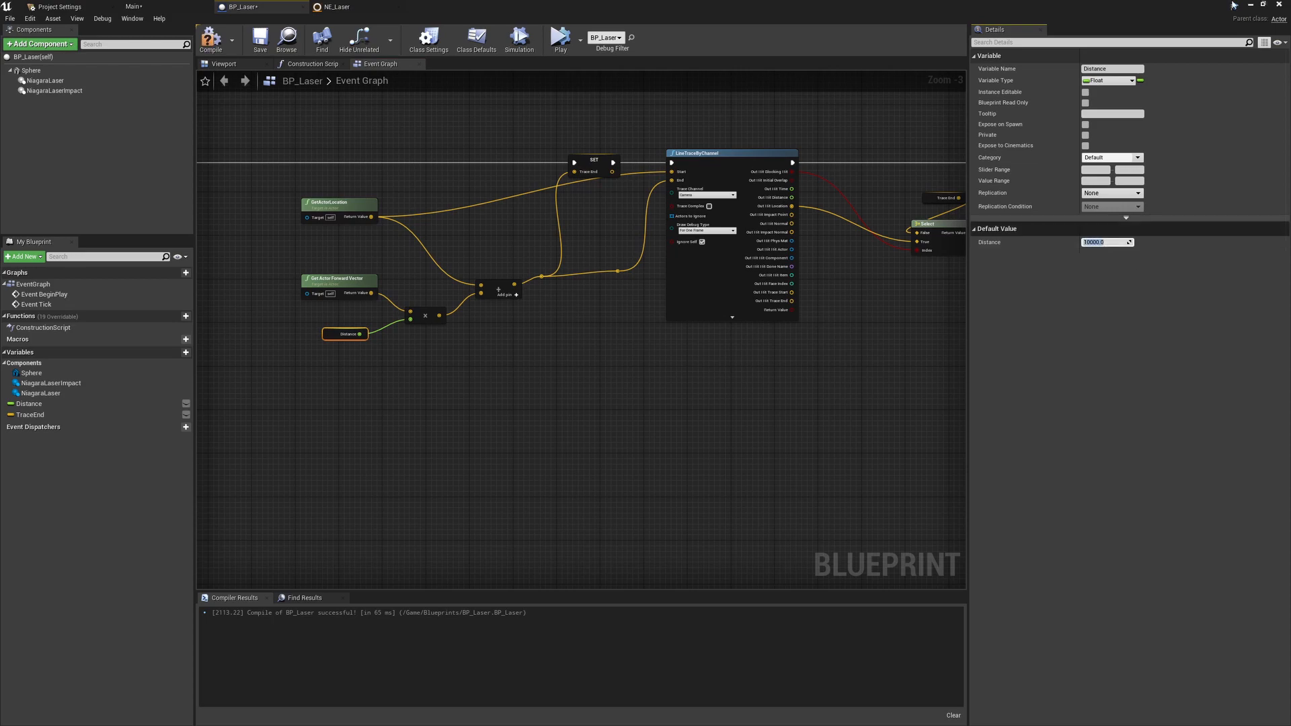
pyautogui.click(210, 38)
pyautogui.moveTo(923, 244); pyautogui.dragTo(700, 234, button='right')
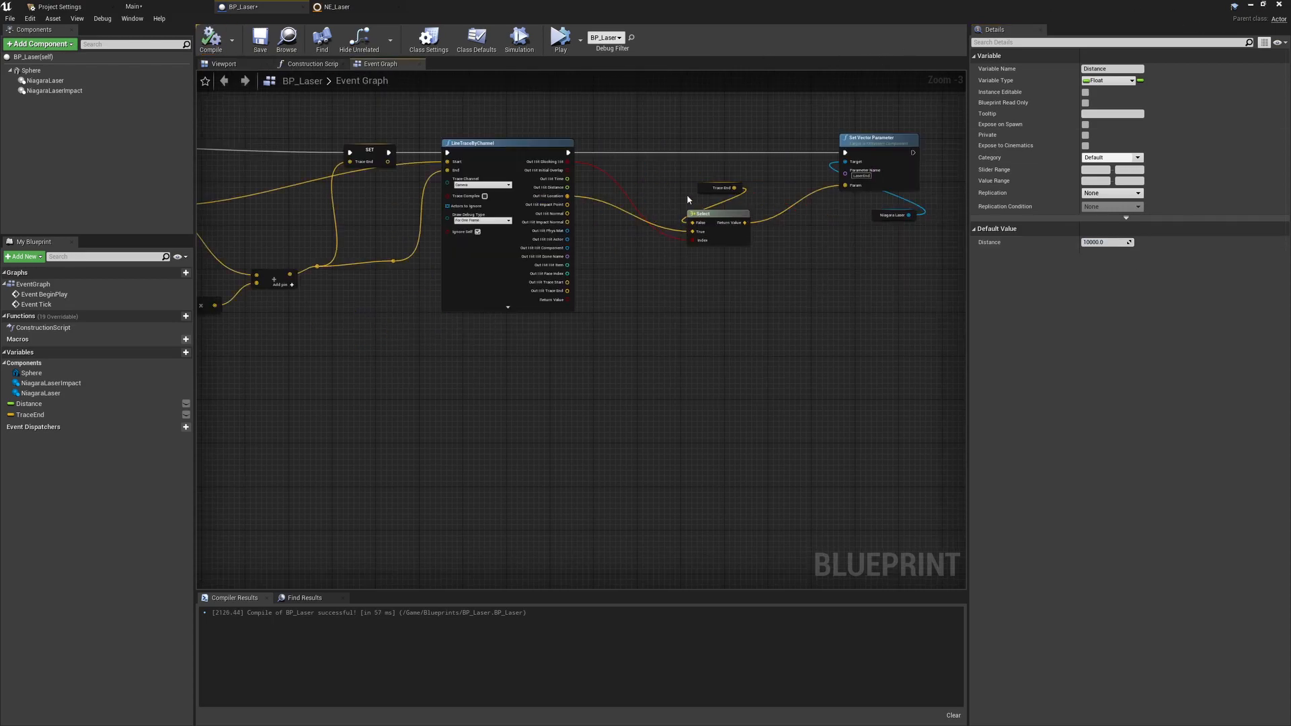
# - Place a Cube in the Main level in the laser's path, at about X -820, Y -20, Z 980, and simulate the level
pyautogui.click(132, 7)
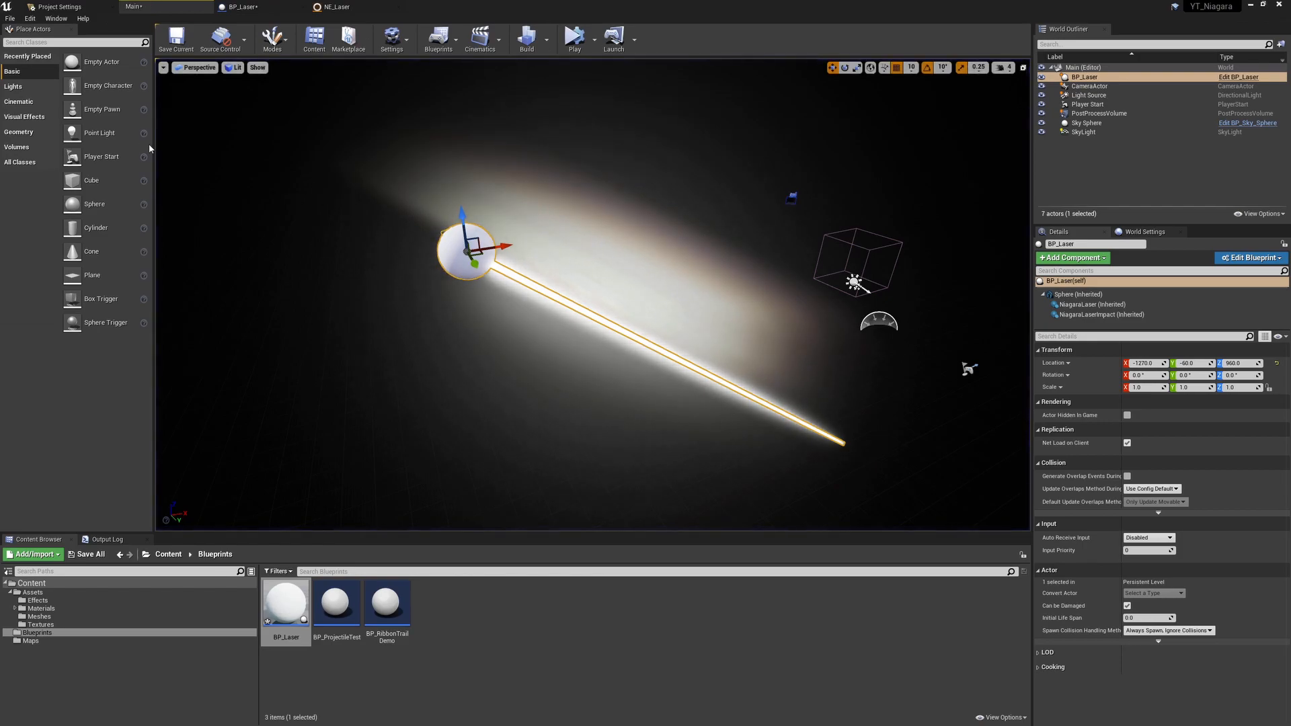
pyautogui.moveTo(91, 180); pyautogui.dragTo(709, 227)
pyautogui.click(574, 37)
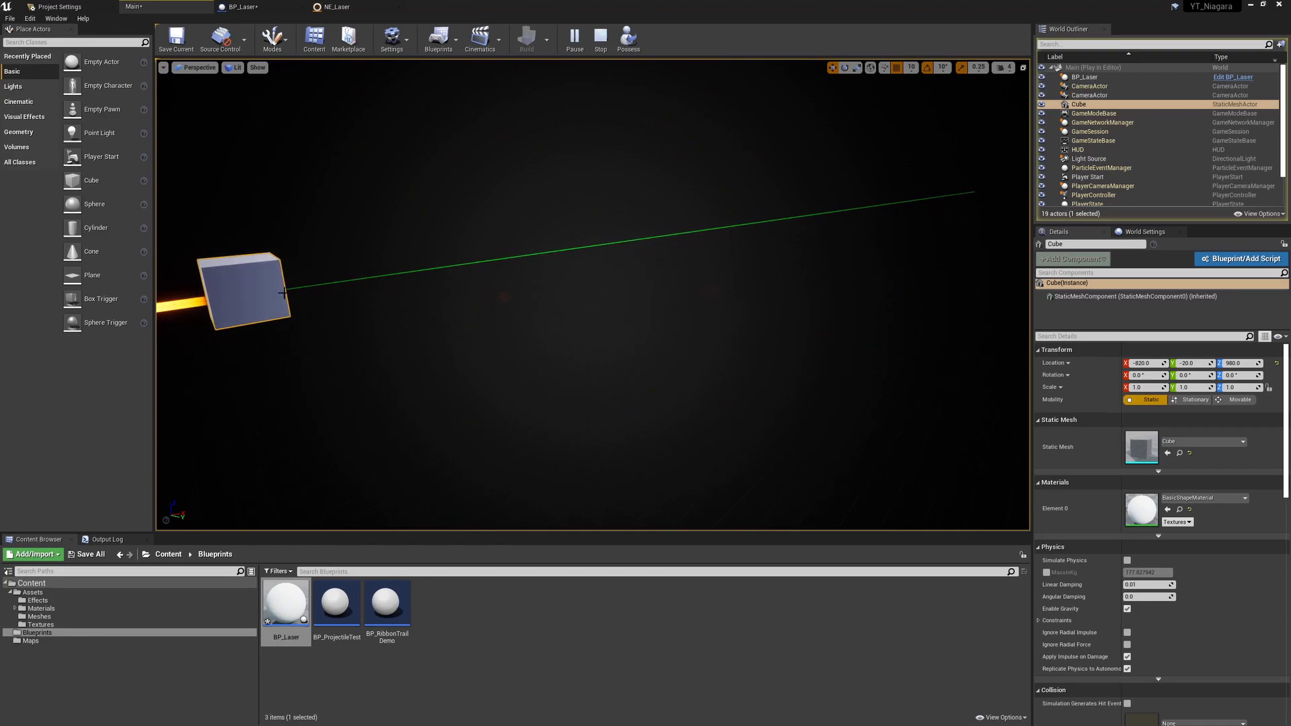
# - Make the simulated Cube Movable, raise it to Z 1010 to check the beam's end against it, and stop the simulation
pyautogui.click(224, 289)
pyautogui.click(1238, 399)
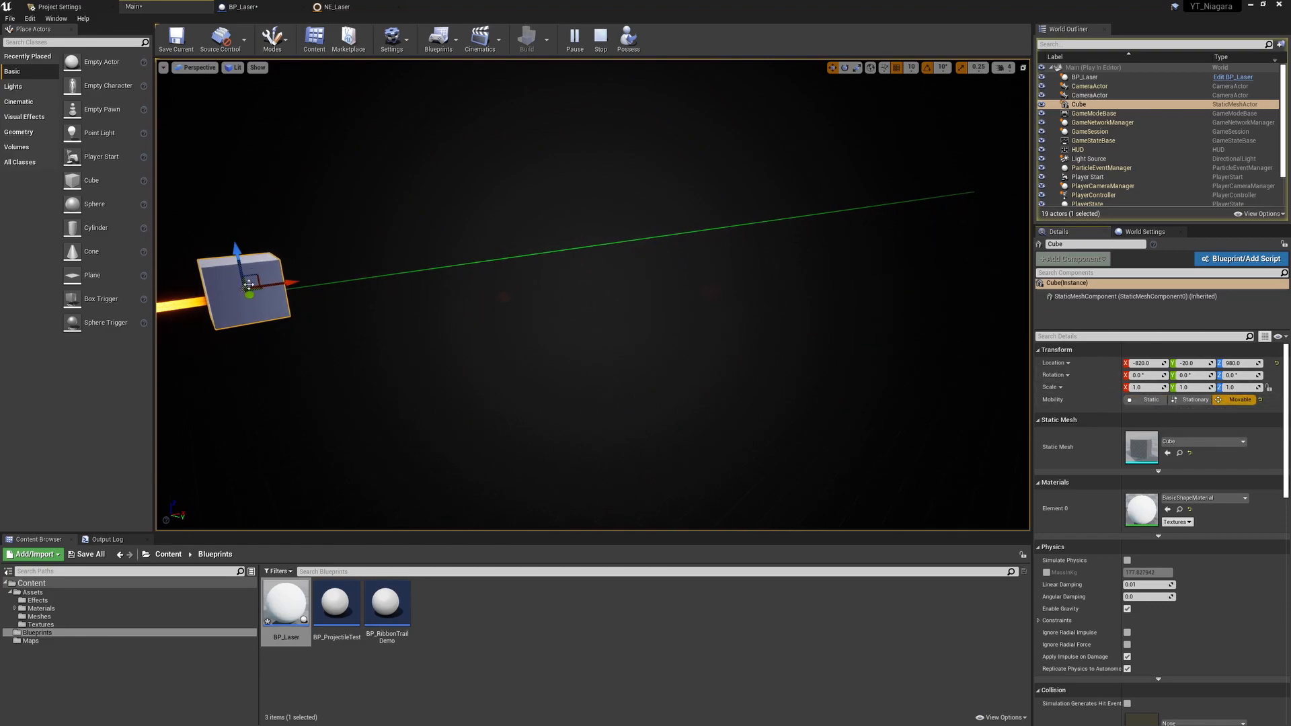
pyautogui.moveTo(238, 259)
pyautogui.mouseDown()
pyautogui.moveTo(235, 217)
pyautogui.moveTo(240, 241)
pyautogui.mouseUp()
pyautogui.moveTo(406, 303); pyautogui.dragTo(356, 328, button='right')
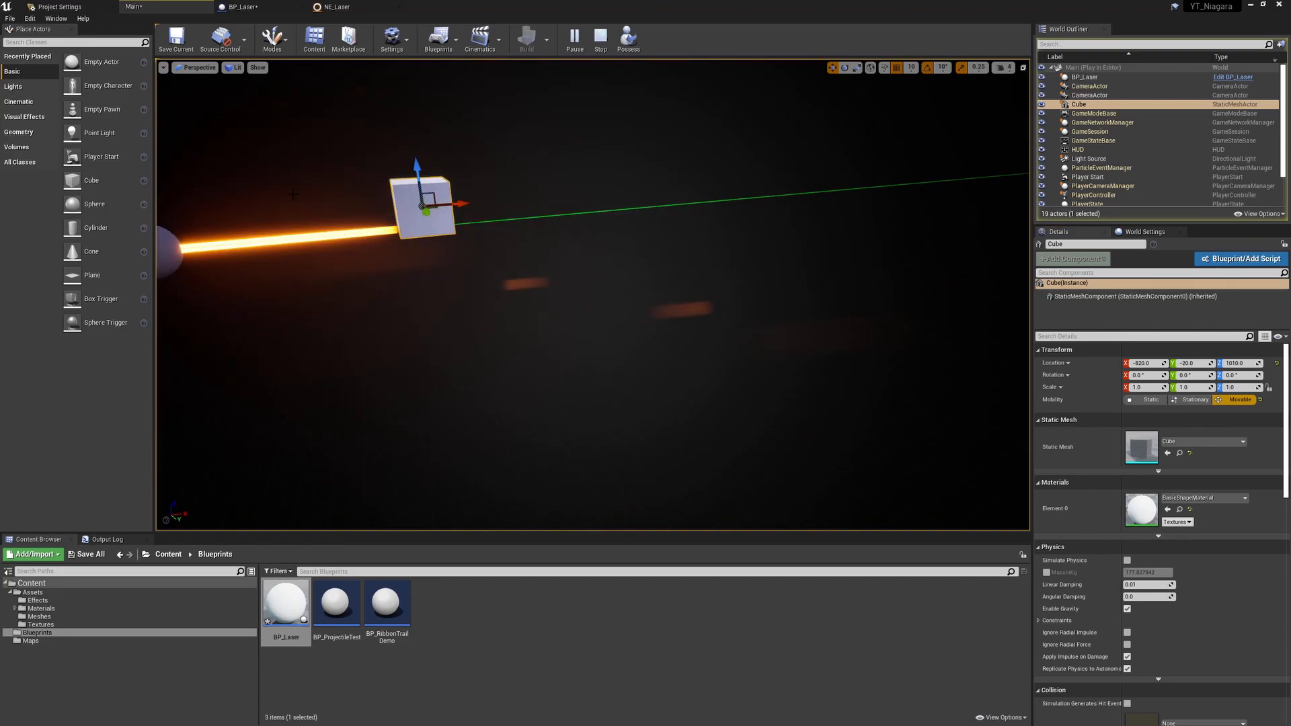
pyautogui.press('Escape')
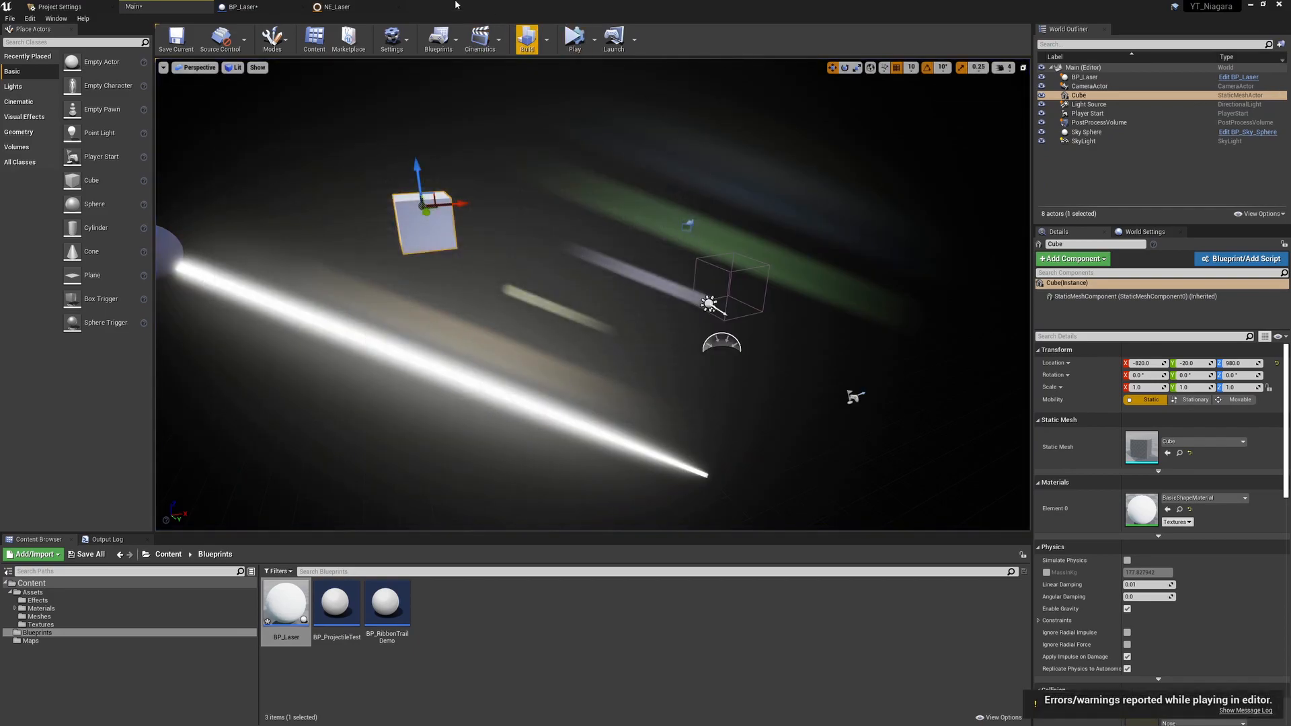
# - Add a NiagaraLaserImpact getter to BP_Laser's Event Graph, beyond and below the Set Vector Parameter node
pyautogui.click(334, 6)
pyautogui.click(252, 7)
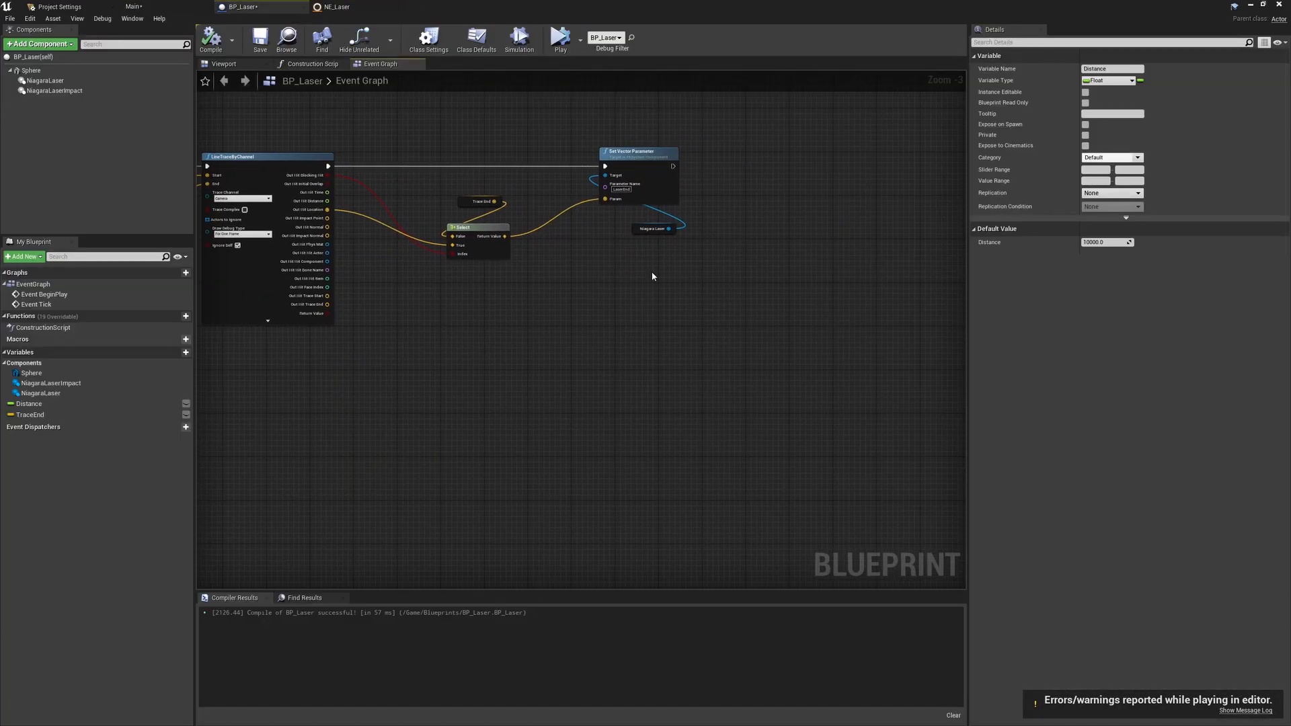
pyautogui.moveTo(54, 91); pyautogui.dragTo(655, 186)
pyautogui.moveTo(707, 271); pyautogui.dragTo(714, 275)
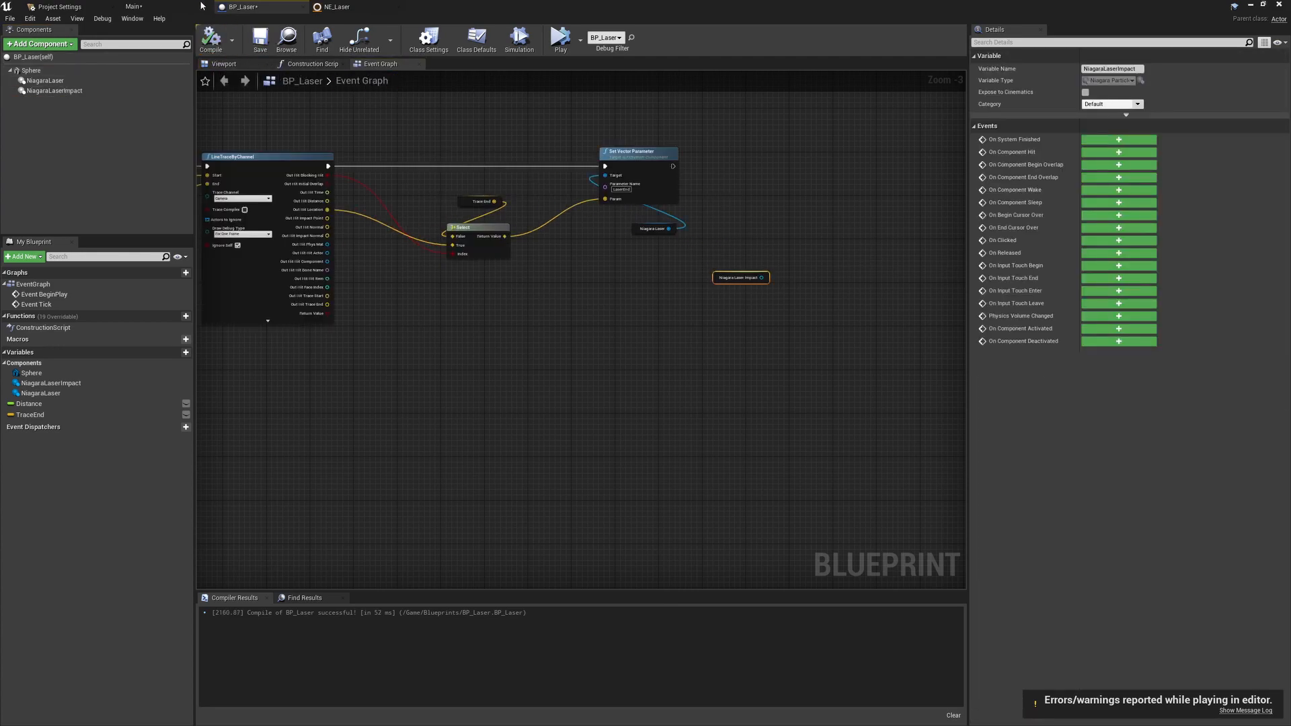
pyautogui.click(134, 6)
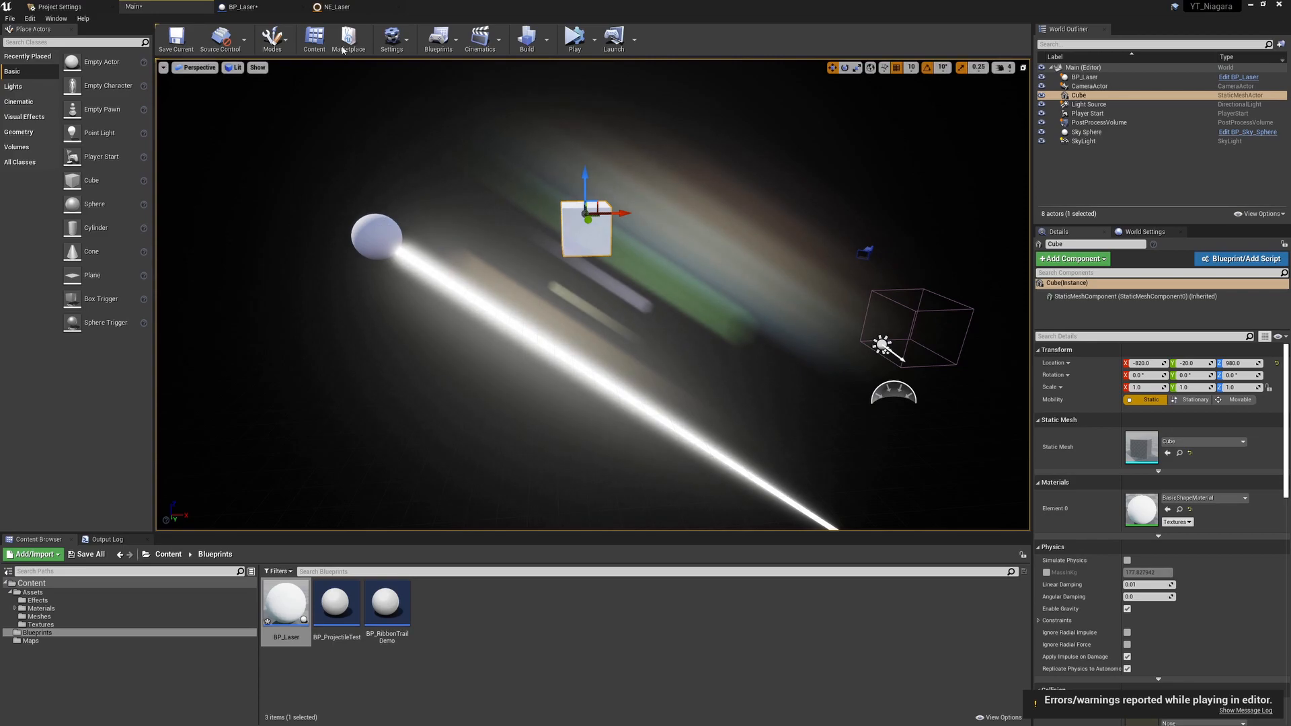
pyautogui.click(255, 7)
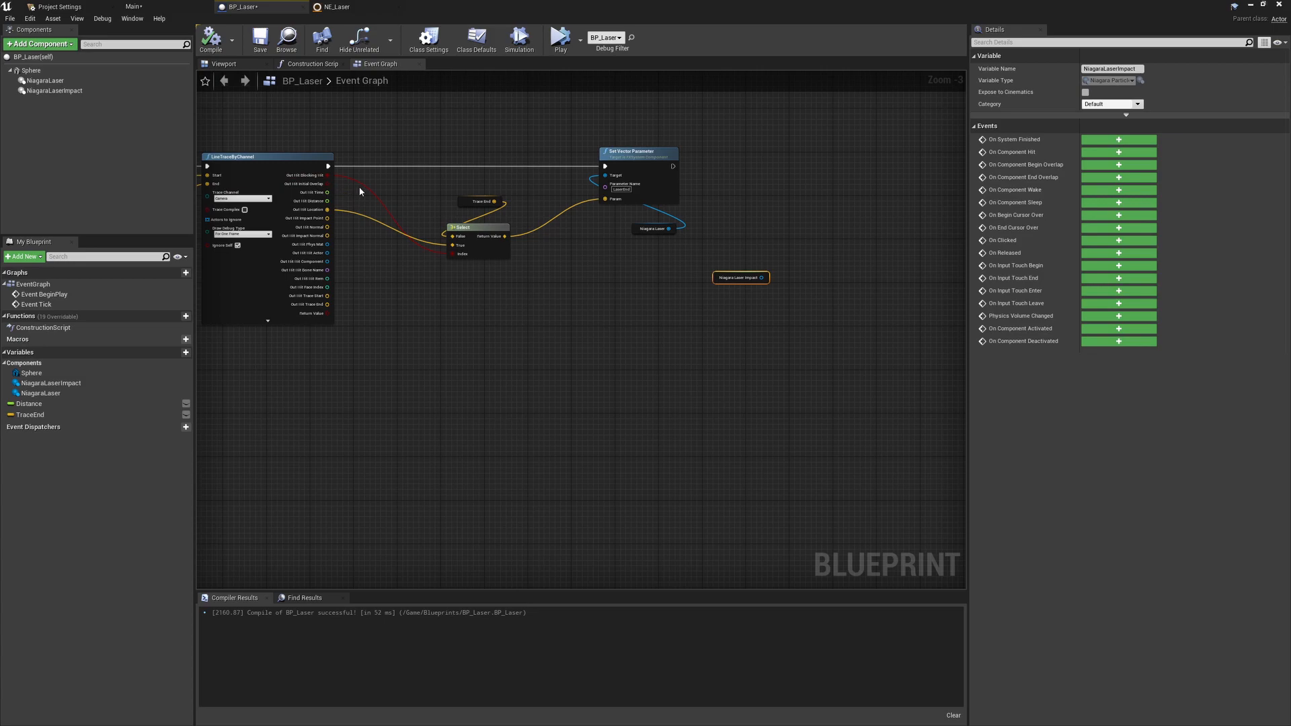
# - Promote the trace's Out Hit Blocking Hit to a variable named bHit and run its SET node between LineTraceByChannel and Set Vector Parameter
pyautogui.moveTo(327, 175); pyautogui.dragTo(389, 177)
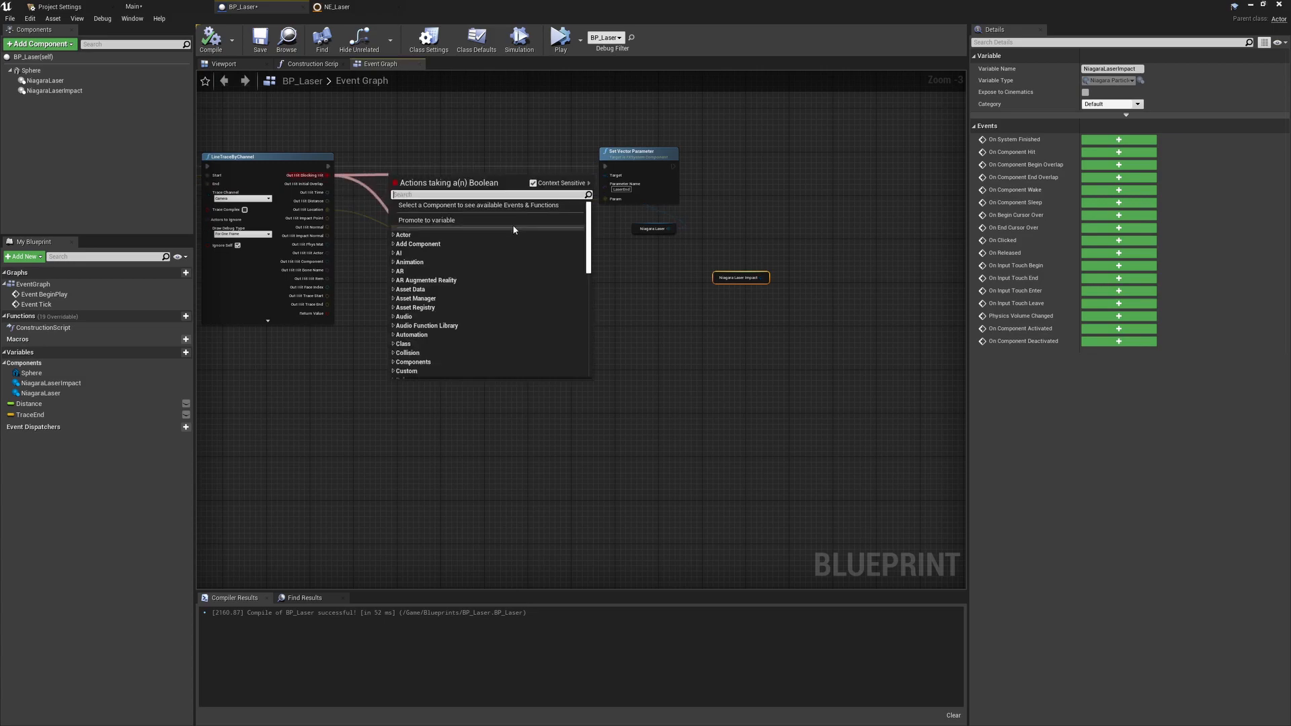
pyautogui.click(470, 219)
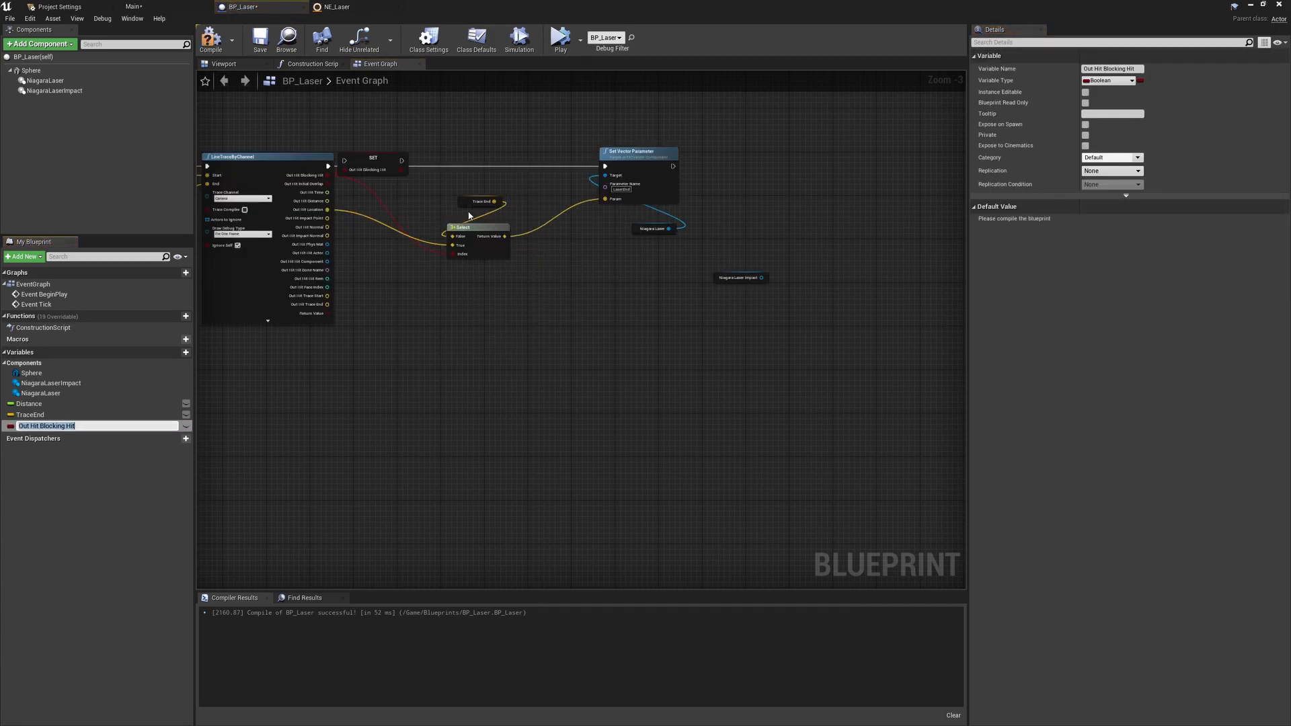
pyautogui.press('Return')
pyautogui.moveTo(359, 159); pyautogui.dragTo(605, 166)
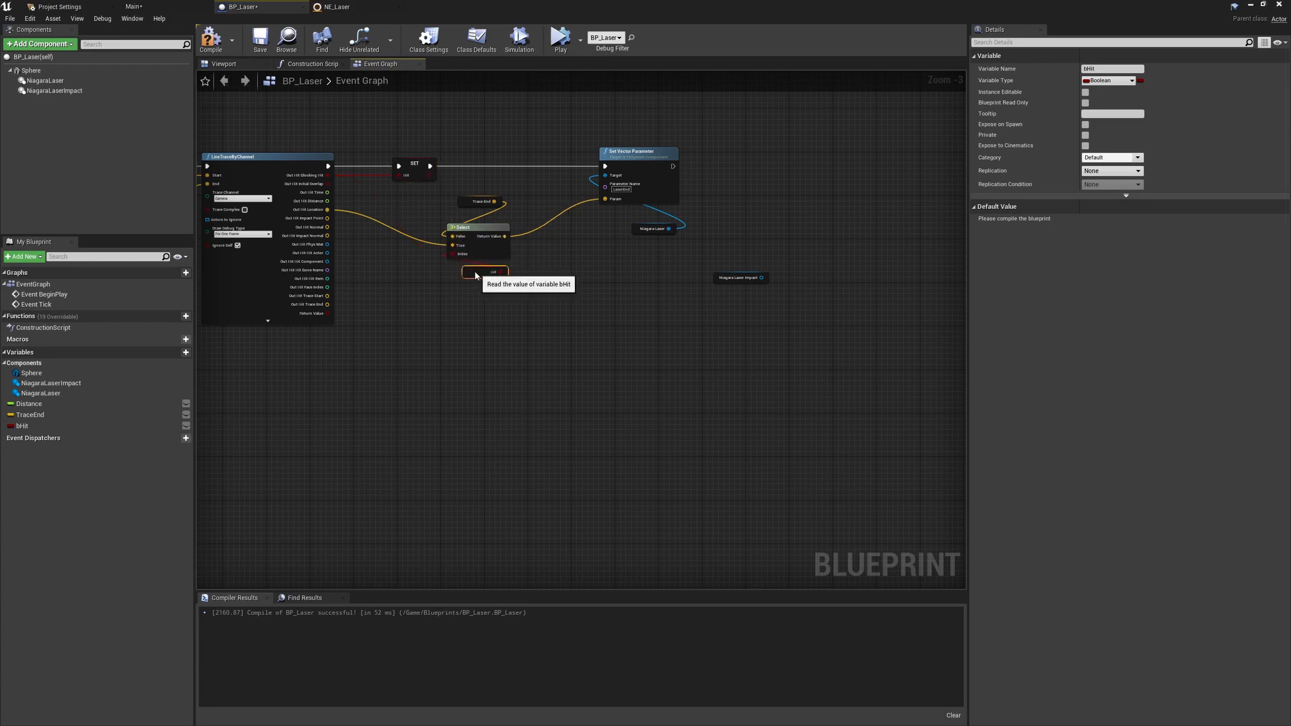
# - Add a Set Visibility node targeting Niagara Laser Impact, execute it after Set Vector Parameter, and place the Impact getter beneath it
pyautogui.moveTo(641, 297); pyautogui.dragTo(474, 314, button='right')
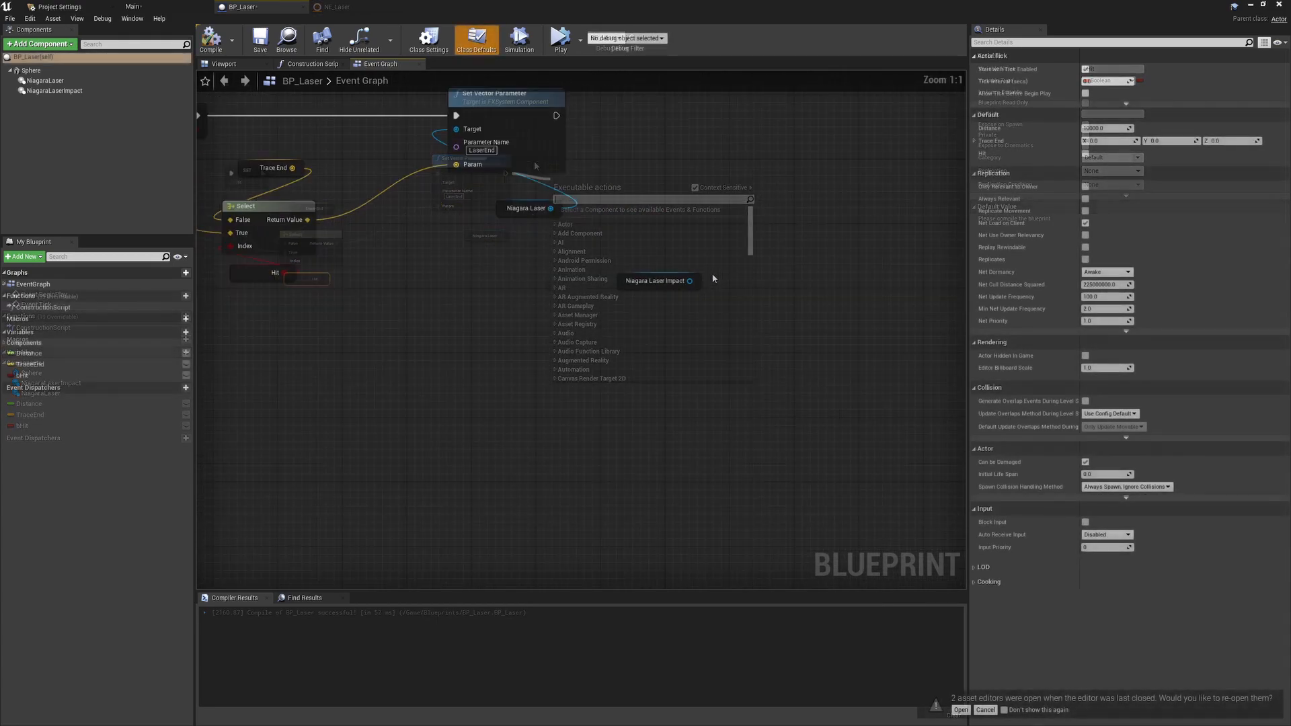
pyautogui.moveTo(690, 281); pyautogui.dragTo(745, 222)
pyautogui.write('setvisi')
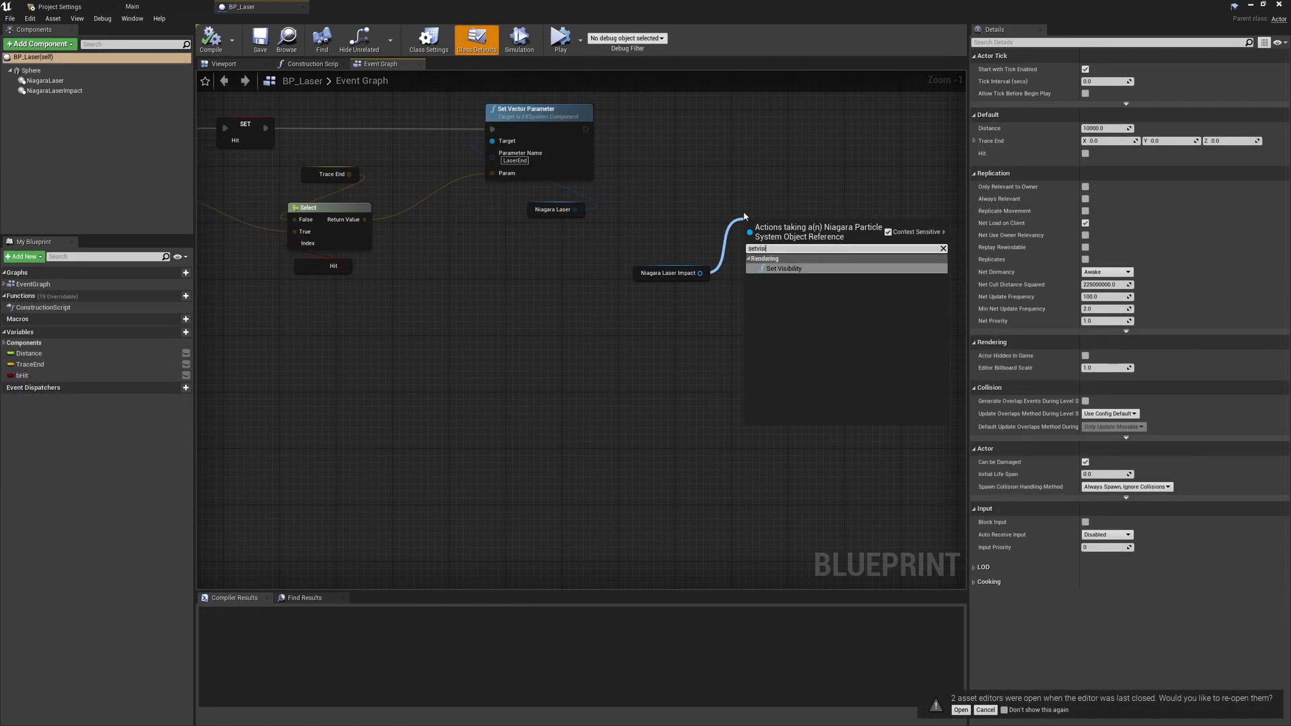
pyautogui.click(789, 272)
pyautogui.moveTo(785, 252); pyautogui.dragTo(784, 187)
pyautogui.moveTo(587, 130); pyautogui.dragTo(791, 110)
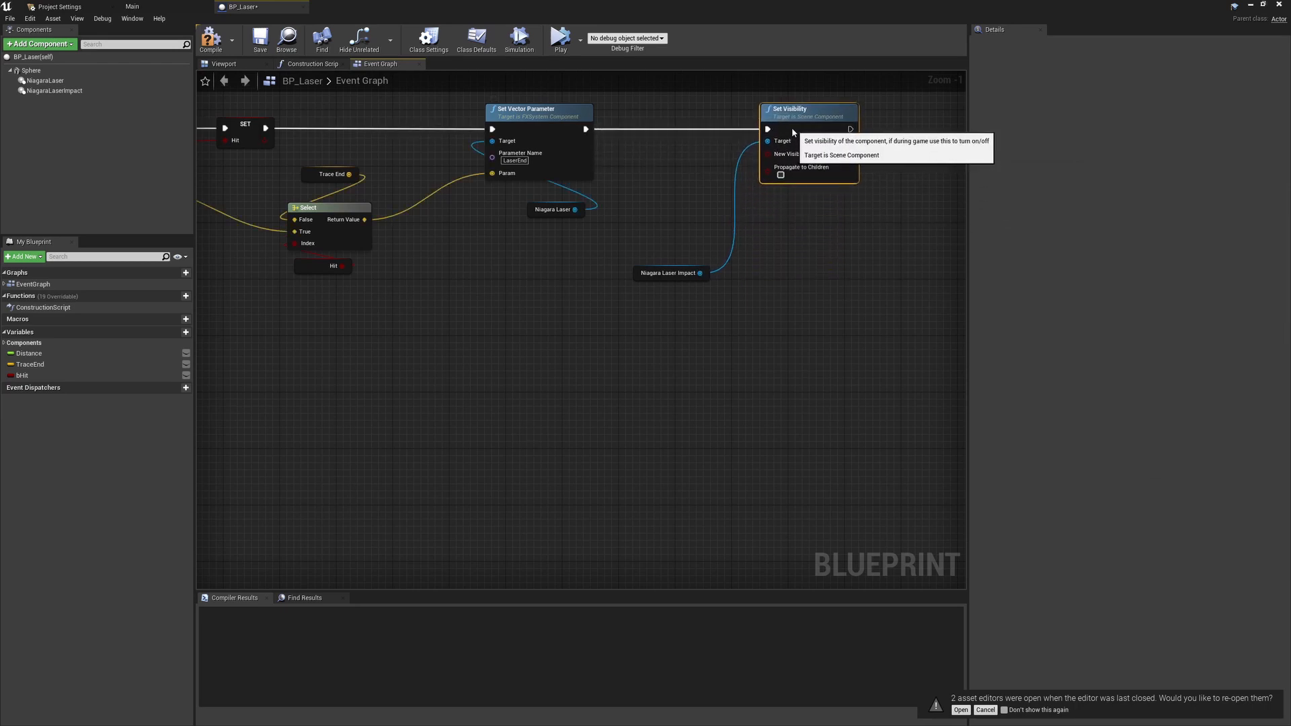
pyautogui.moveTo(658, 252); pyautogui.dragTo(780, 245)
# - Connect a bHit getter to Set Visibility's New Visibility input and align the getter beneath Niagara Laser Impact
pyautogui.moveTo(638, 277); pyautogui.dragTo(773, 207)
pyautogui.moveTo(689, 311); pyautogui.dragTo(766, 200)
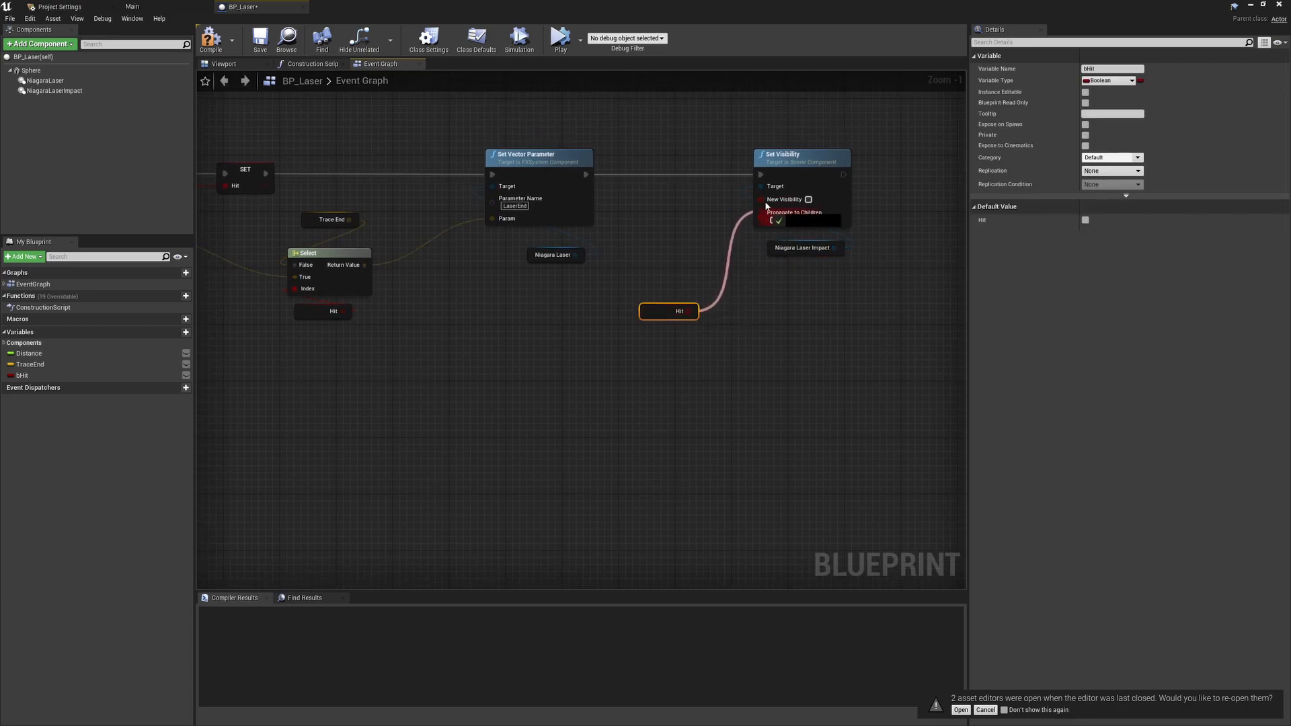
pyautogui.moveTo(681, 316); pyautogui.dragTo(696, 169)
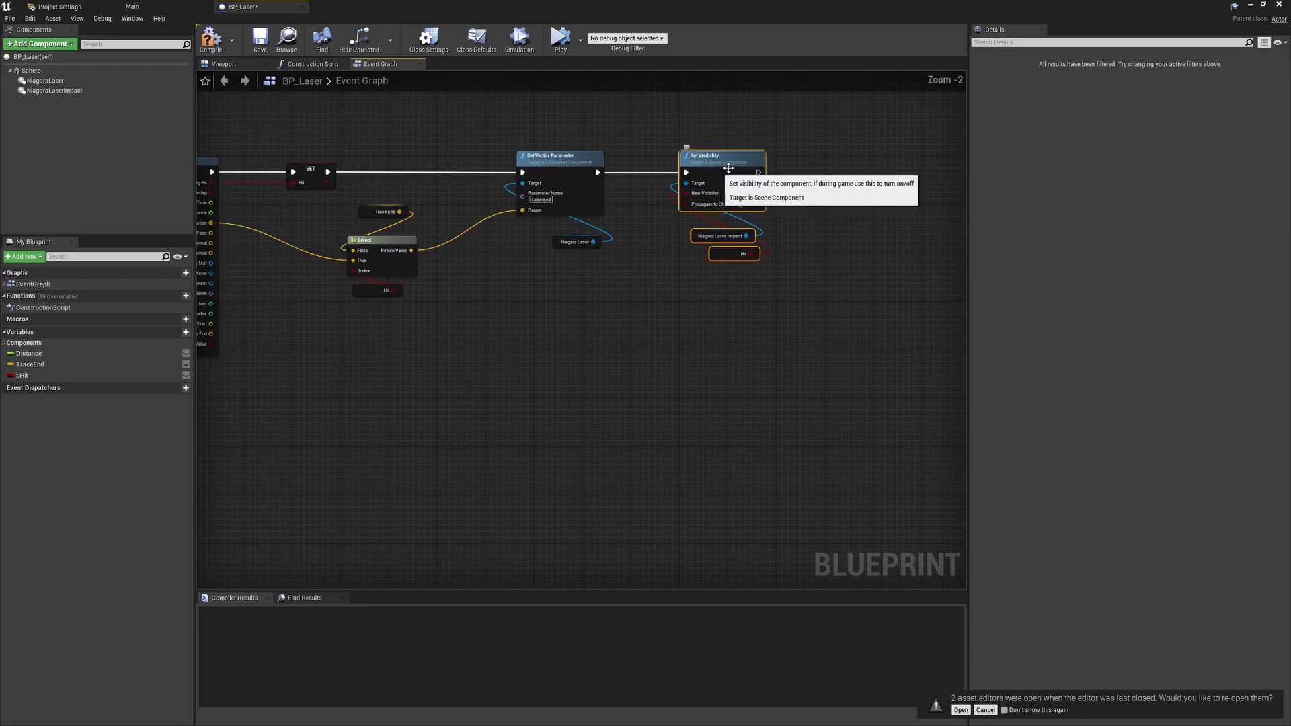
pyautogui.scroll(-1, 797, 185)
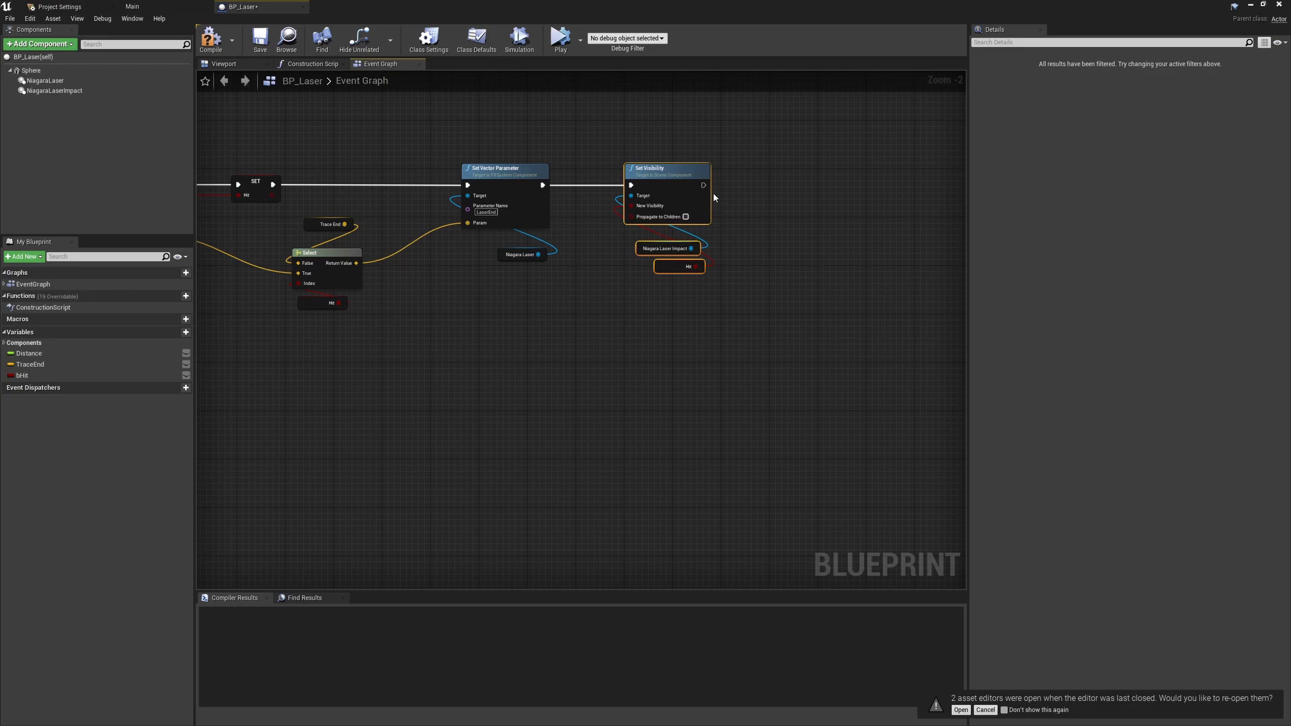
pyautogui.click(793, 211)
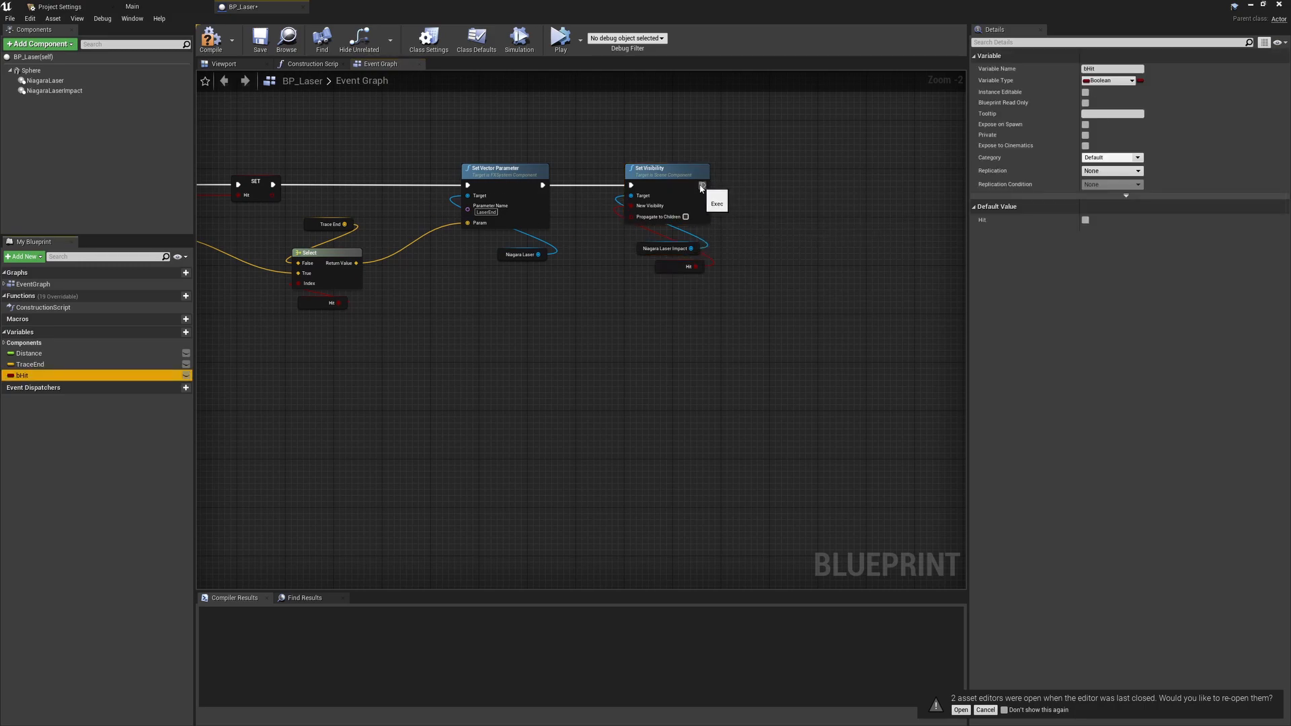
pyautogui.moveTo(662, 126); pyautogui.dragTo(693, 253)
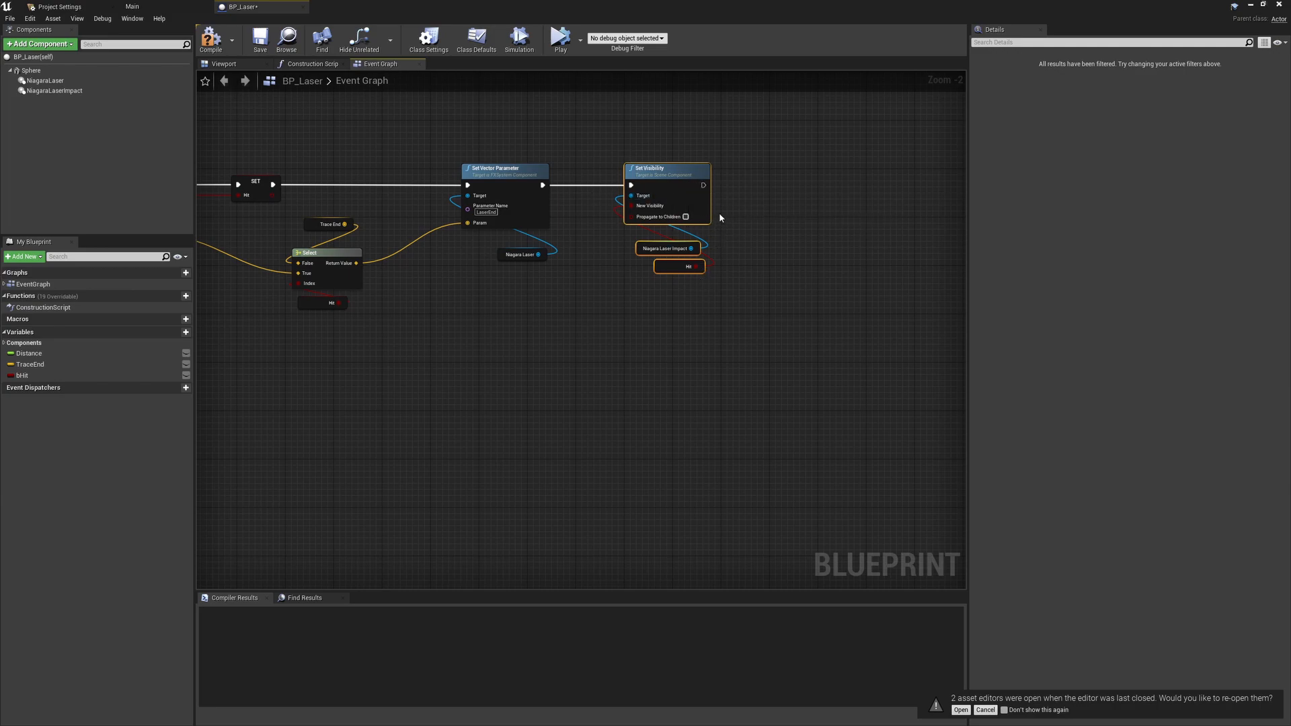
pyautogui.click(664, 266)
pyautogui.moveTo(663, 267); pyautogui.dragTo(656, 267)
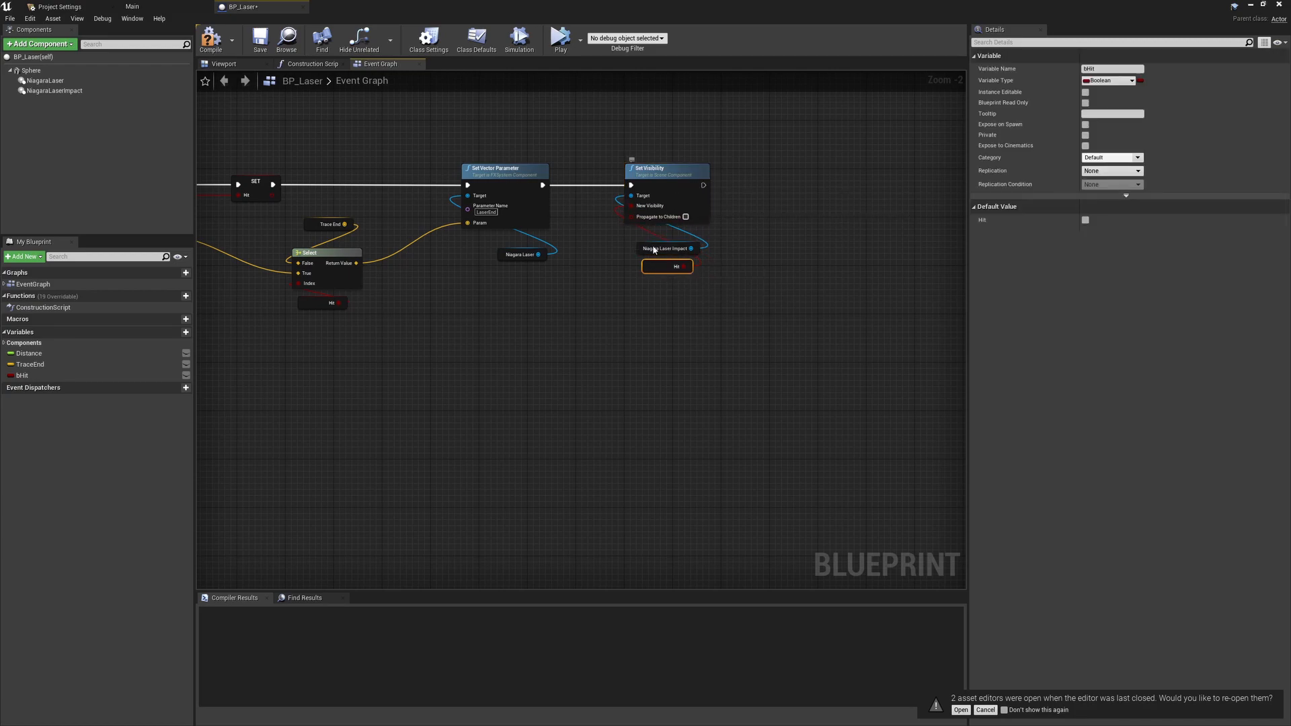
# - Add a SetWorldLocation node targeting a second Niagara Laser Impact getter, execute it after Set Visibility, and tuck the getter beneath it
pyautogui.click(663, 255)
pyautogui.moveTo(663, 255); pyautogui.dragTo(847, 198)
pyautogui.write('setworldloca')
pyautogui.press('Return')
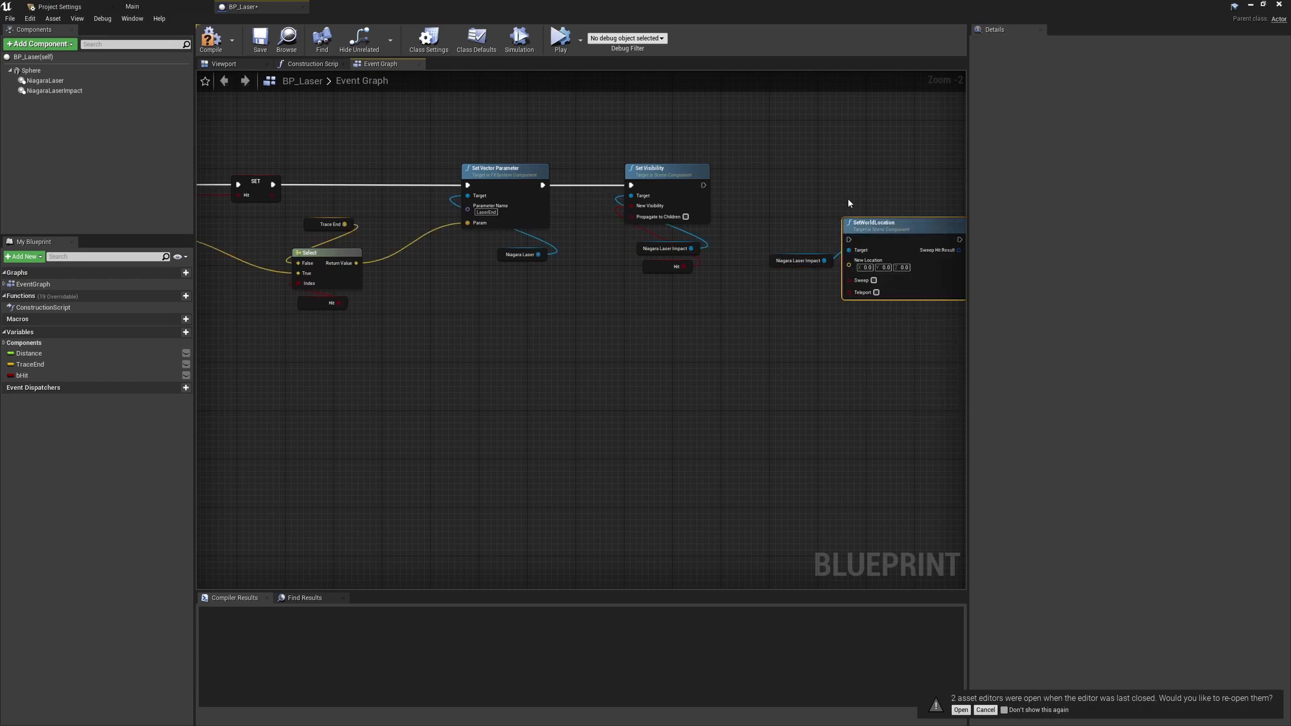
pyautogui.moveTo(703, 185); pyautogui.dragTo(903, 185)
pyautogui.moveTo(787, 264); pyautogui.dragTo(893, 265)
# - Promote the trace's Out Hit Location to a variable named HitLocation and run its SET node between the bHit SET and Set Vector Parameter
pyautogui.click(404, 316)
pyautogui.moveTo(314, 302); pyautogui.dragTo(456, 293, button='right')
pyautogui.moveTo(348, 226); pyautogui.dragTo(842, 205)
pyautogui.moveTo(588, 295); pyautogui.dragTo(788, 300, button='right')
pyautogui.moveTo(644, 335); pyautogui.dragTo(586, 359, button='right')
pyautogui.moveTo(296, 260); pyautogui.dragTo(481, 237)
pyautogui.write('promo')
pyautogui.press('Return')
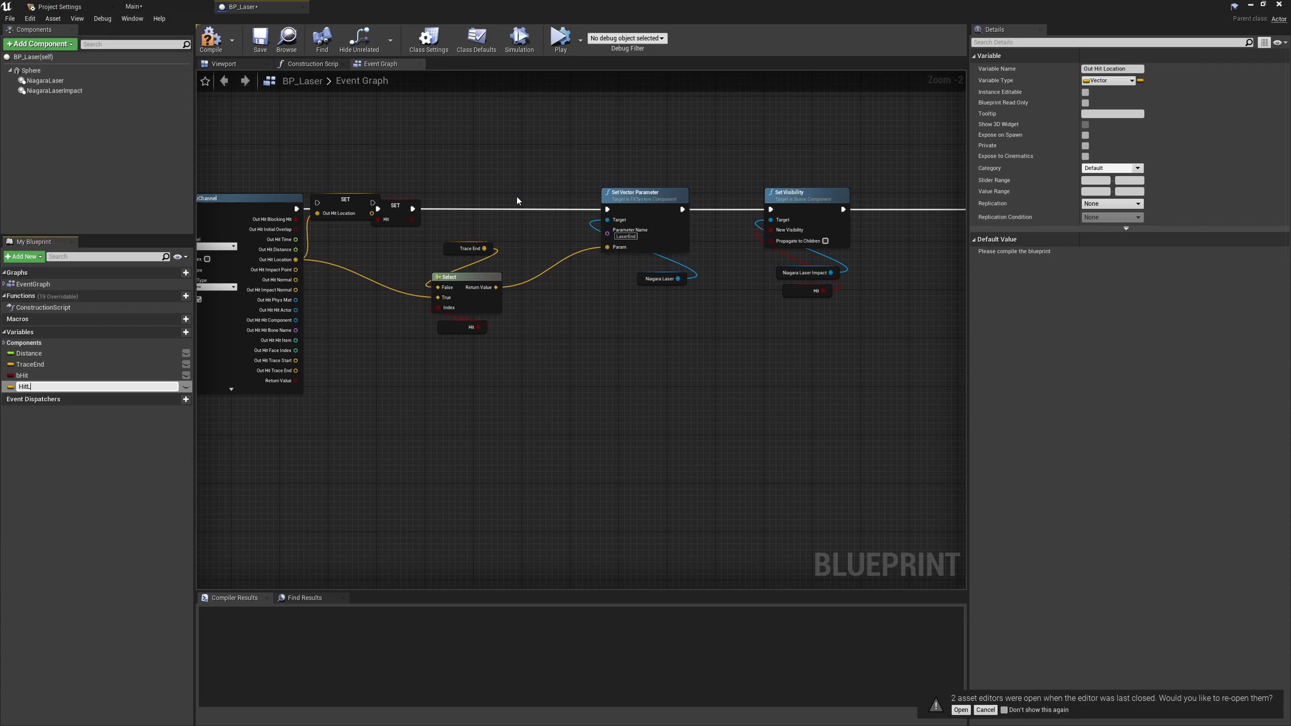
pyautogui.press('Return')
pyautogui.moveTo(323, 204); pyautogui.dragTo(464, 210)
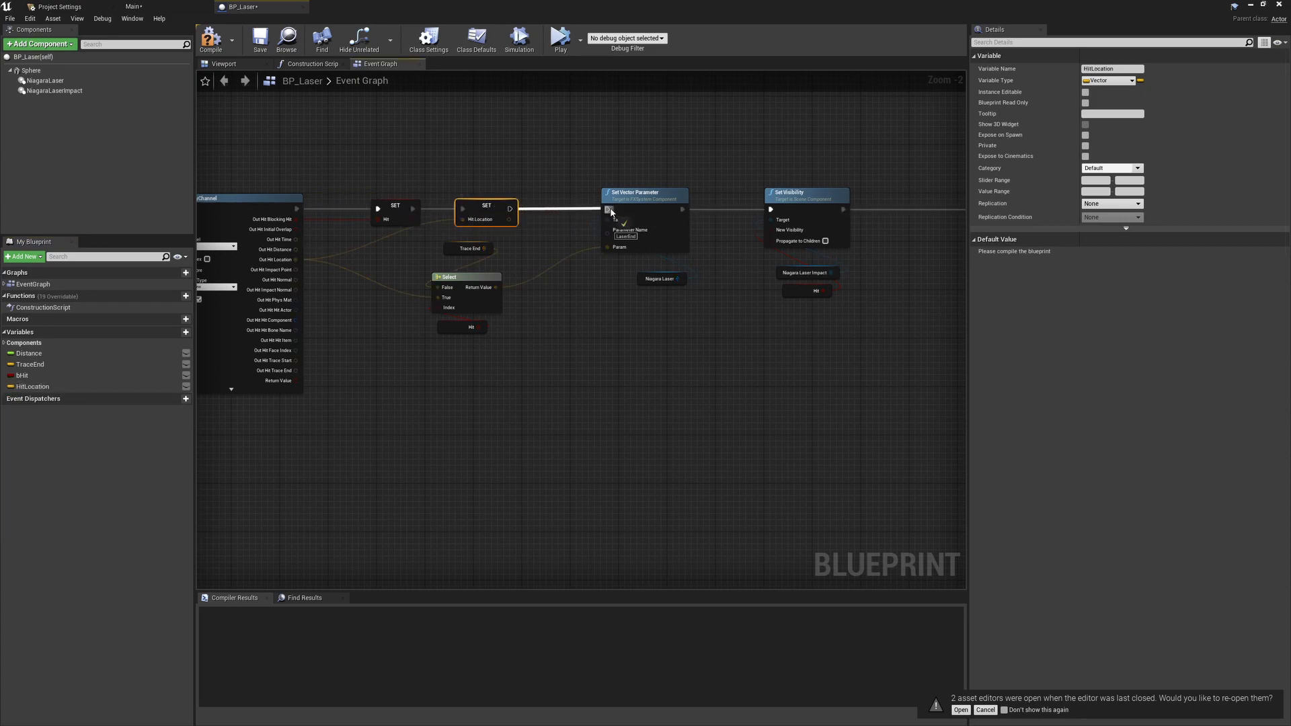
pyautogui.moveTo(495, 208); pyautogui.dragTo(508, 209)
# - Connect a HitLocation getter to Select's True input and line up the TraceEnd, HitLocation and bHit getters beside the Select node
pyautogui.moveTo(509, 222); pyautogui.dragTo(575, 241, button='right')
pyautogui.keyDown('ctrl'); pyautogui.moveTo(58, 388); pyautogui.dragTo(504, 316); pyautogui.keyUp('ctrl')
pyautogui.moveTo(449, 364)
pyautogui.mouseDown()
pyautogui.moveTo(522, 374)
pyautogui.moveTo(480, 353)
pyautogui.moveTo(516, 366)
pyautogui.moveTo(519, 385)
pyautogui.moveTo(531, 266)
pyautogui.mouseUp()
pyautogui.moveTo(544, 310)
pyautogui.mouseDown()
pyautogui.moveTo(622, 345)
pyautogui.moveTo(535, 326)
pyautogui.moveTo(504, 333)
pyautogui.mouseUp()
pyautogui.click(594, 303)
pyautogui.moveTo(584, 440); pyautogui.dragTo(576, 397)
pyautogui.moveTo(570, 395); pyautogui.dragTo(486, 358)
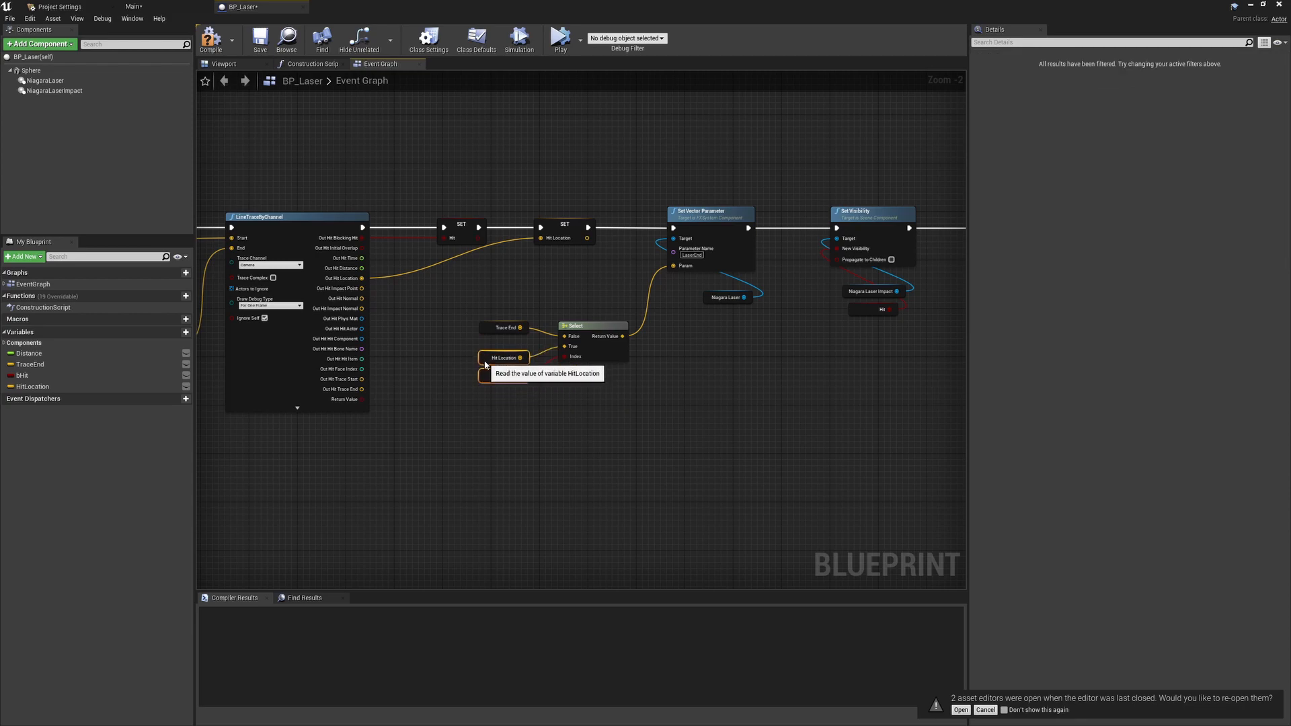
pyautogui.scroll(2, 556, 370)
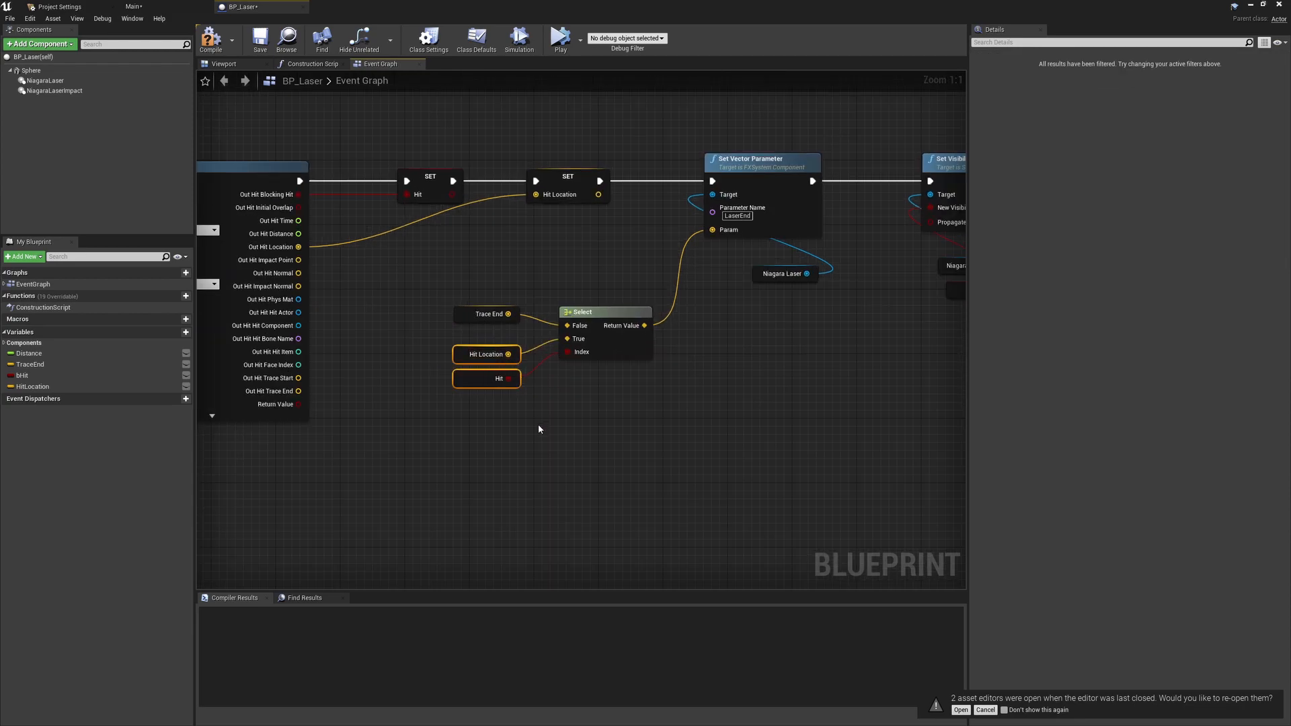
pyautogui.click(596, 349)
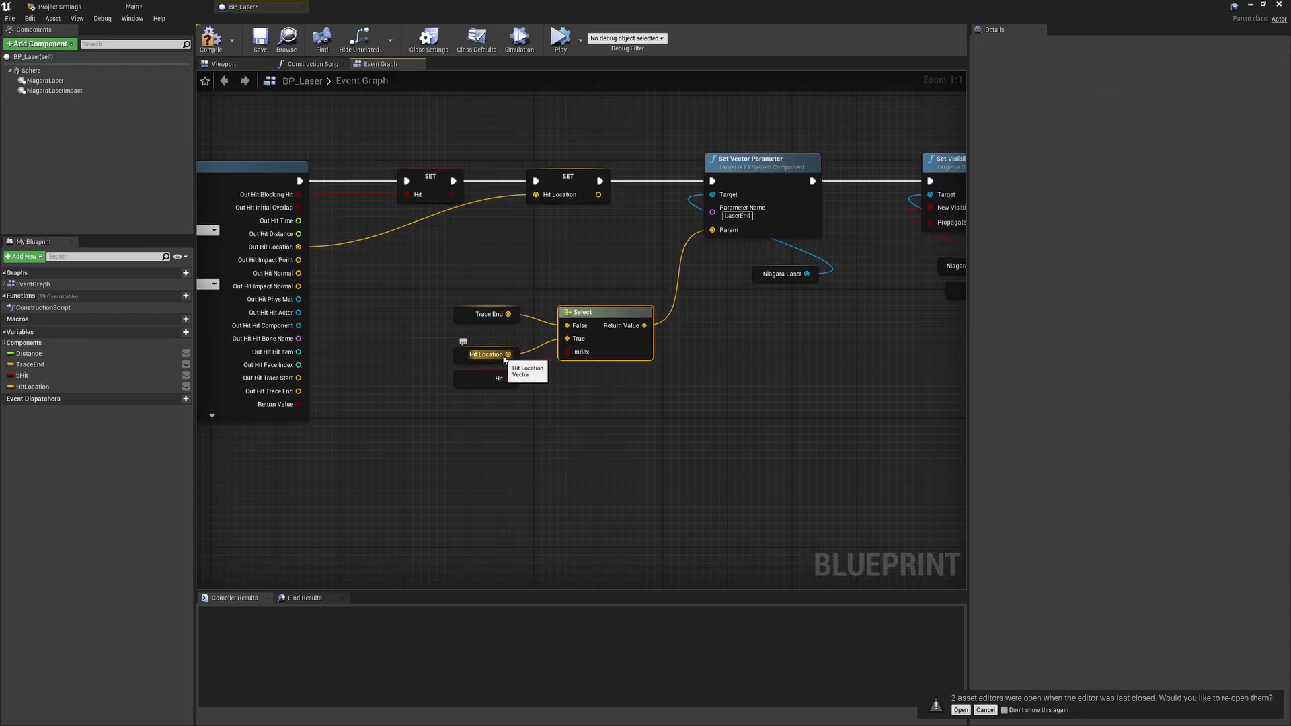
pyautogui.click(483, 314)
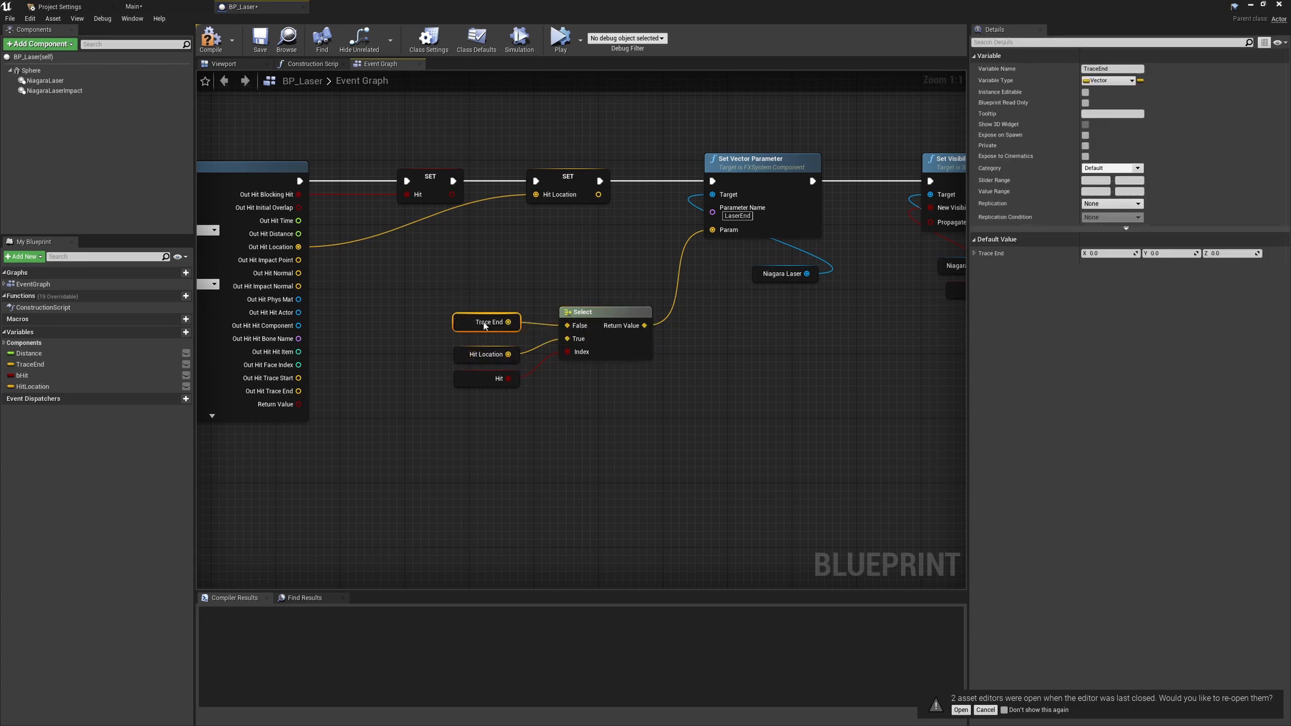
# - Connect a HitLocation getter to SetWorldLocation's New Location input, place it beneath the Niagara Laser Impact getter, and compile BP_Laser
pyautogui.moveTo(729, 351); pyautogui.dragTo(566, 347, button='right')
pyautogui.moveTo(841, 318); pyautogui.dragTo(618, 341, button='right')
pyautogui.moveTo(67, 387); pyautogui.dragTo(836, 255)
pyautogui.moveTo(741, 244); pyautogui.dragTo(903, 357)
pyautogui.moveTo(903, 357); pyautogui.dragTo(908, 357)
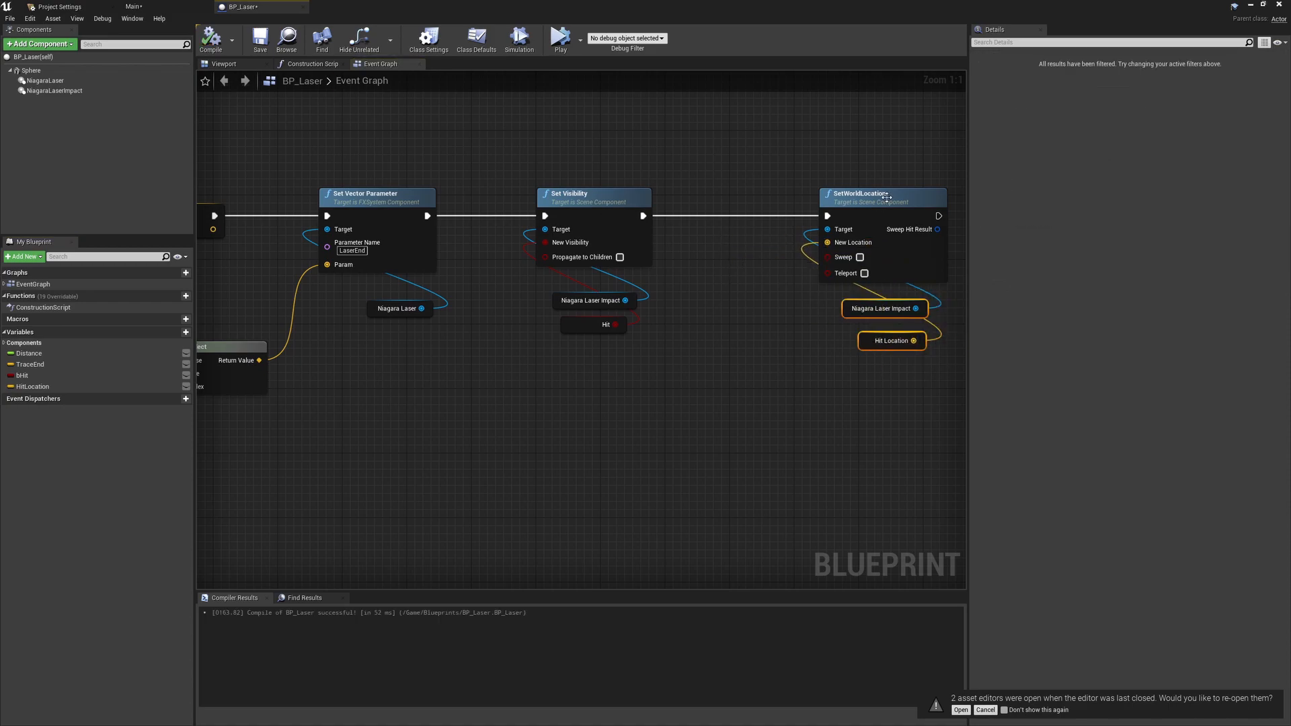
pyautogui.scroll(-1, 773, 256)
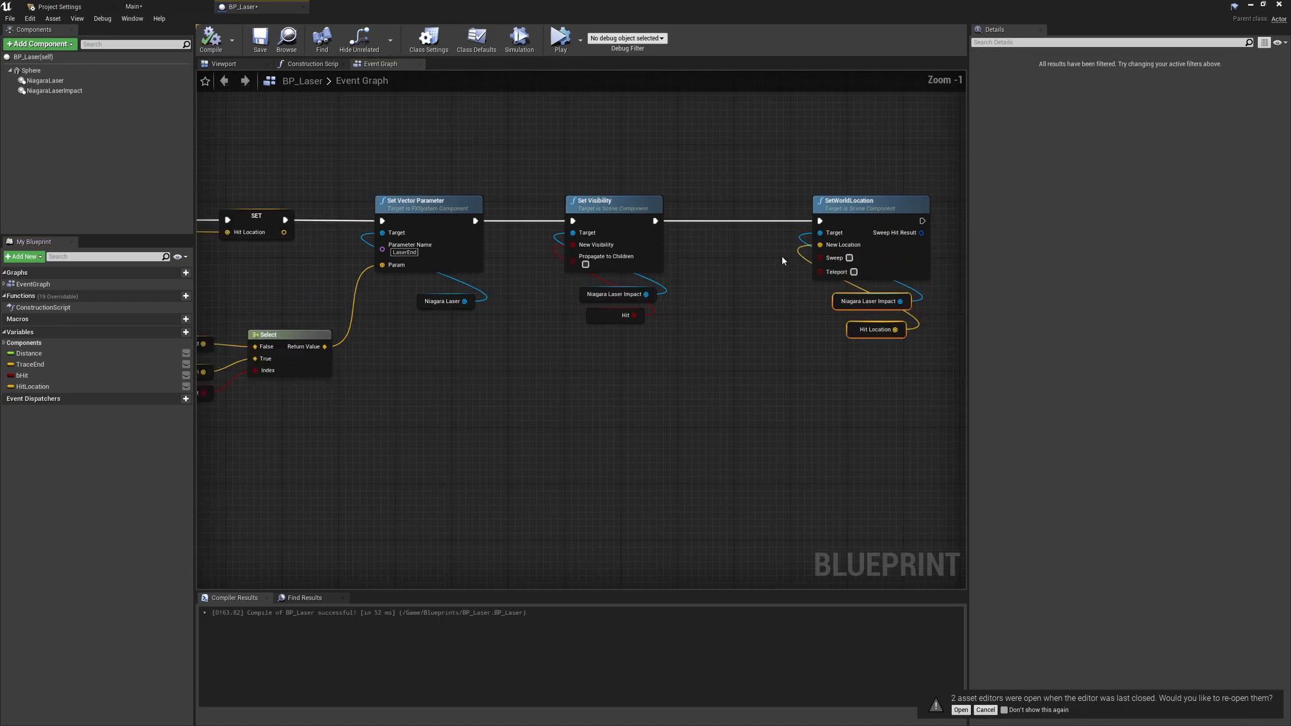
pyautogui.moveTo(652, 184); pyautogui.dragTo(837, 206, button='right')
# - Simulate the Main level, make the Cube Movable, and raise it out of the beam to check the impact effect
pyautogui.click(191, 6)
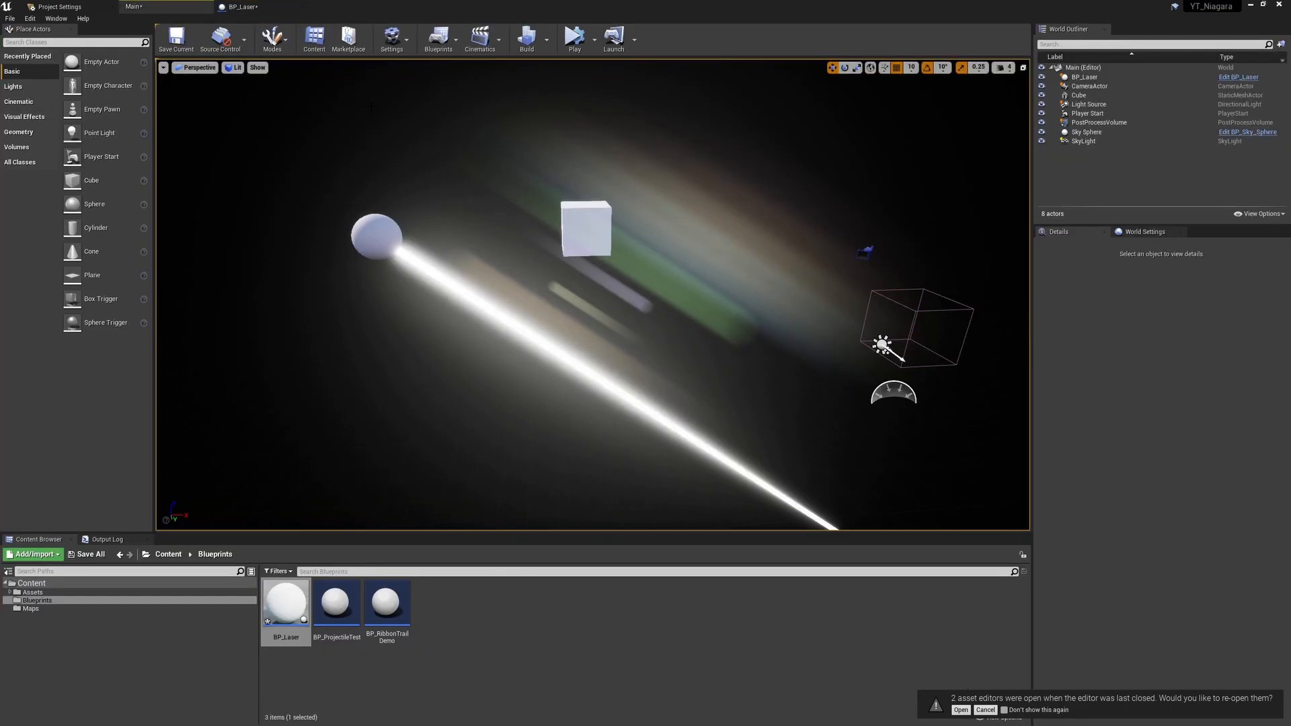
pyautogui.hotkey('alt', 'p')
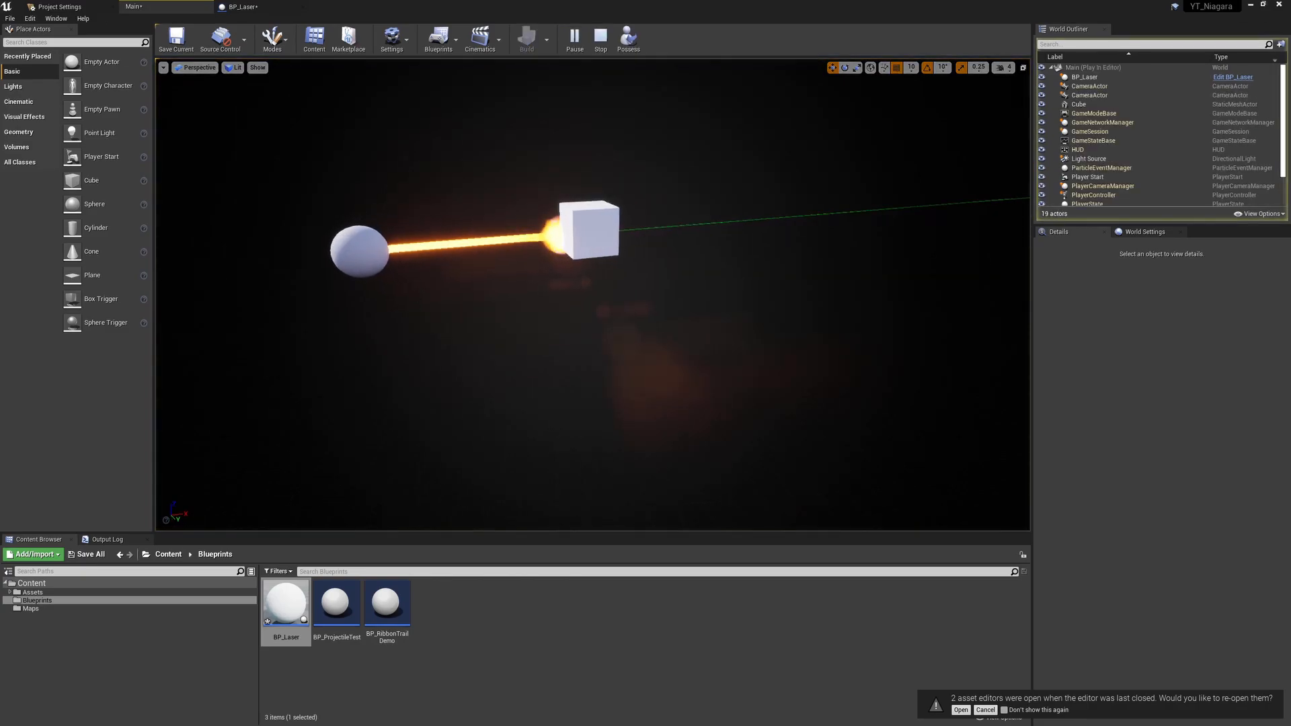
pyautogui.click(598, 241)
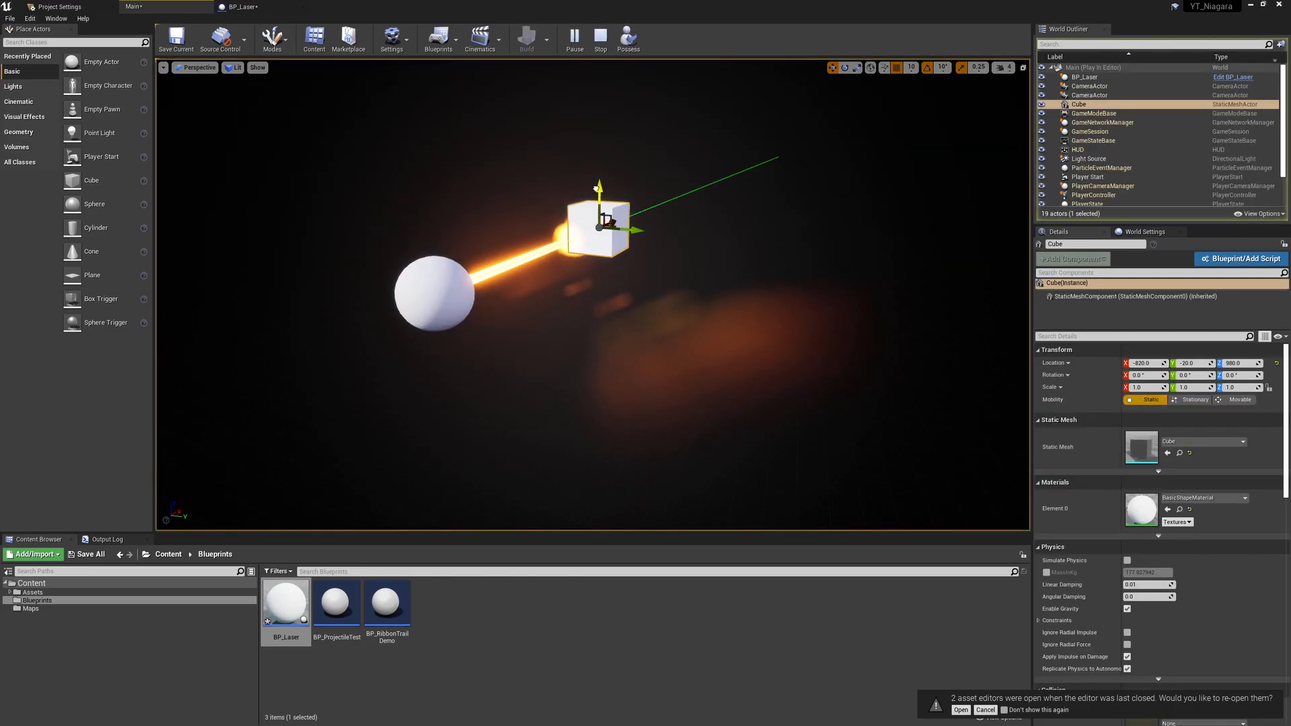
pyautogui.click(1238, 400)
pyautogui.moveTo(600, 190); pyautogui.dragTo(612, 149)
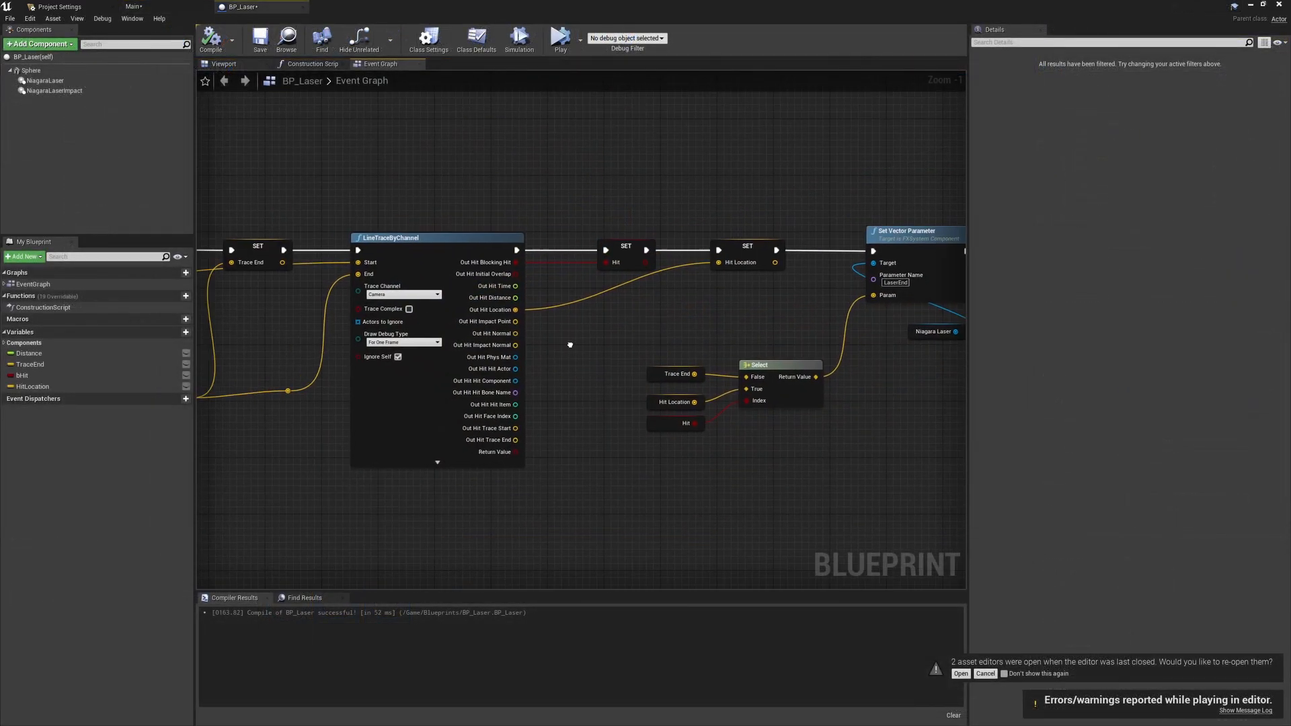
# - Set the default value of the Distance variable to 1000.0 and compile BP_Laser
pyautogui.moveTo(571, 345); pyautogui.dragTo(834, 349, button='right')
pyautogui.moveTo(429, 461); pyautogui.dragTo(623, 451, button='right')
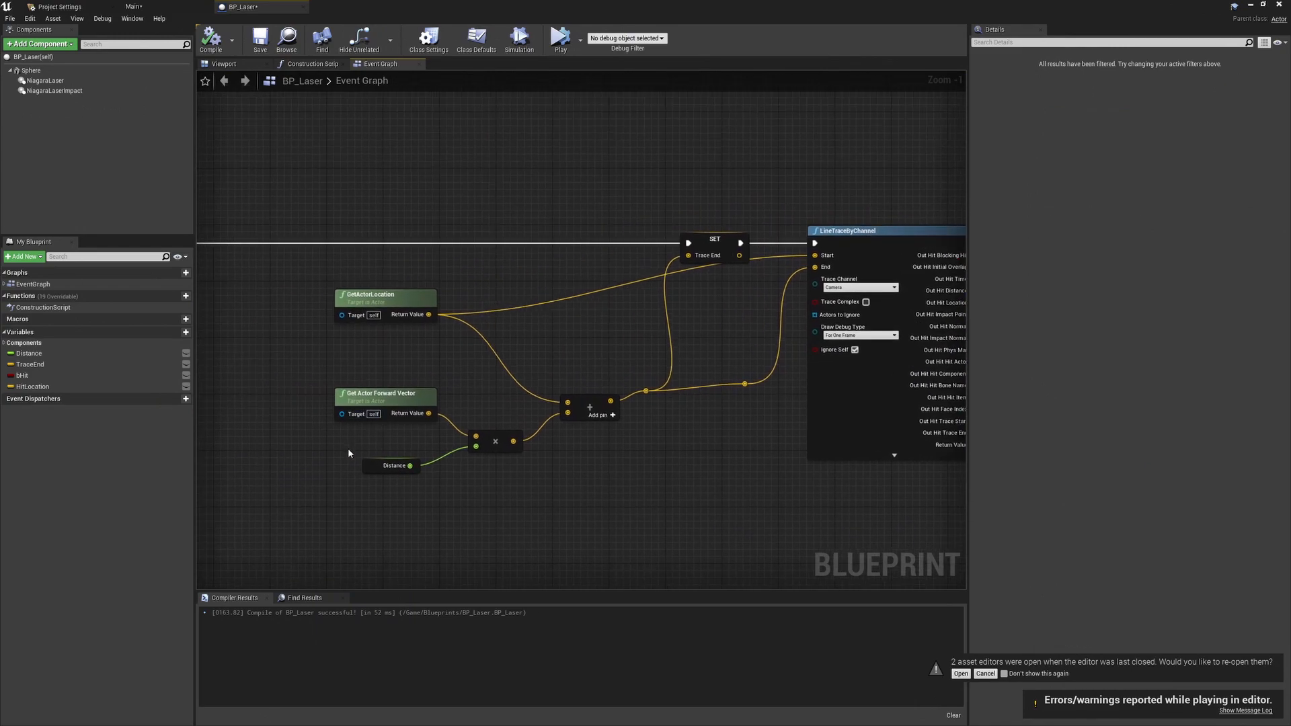
pyautogui.click(383, 467)
pyautogui.click(1095, 242)
pyautogui.press('BackSpace')
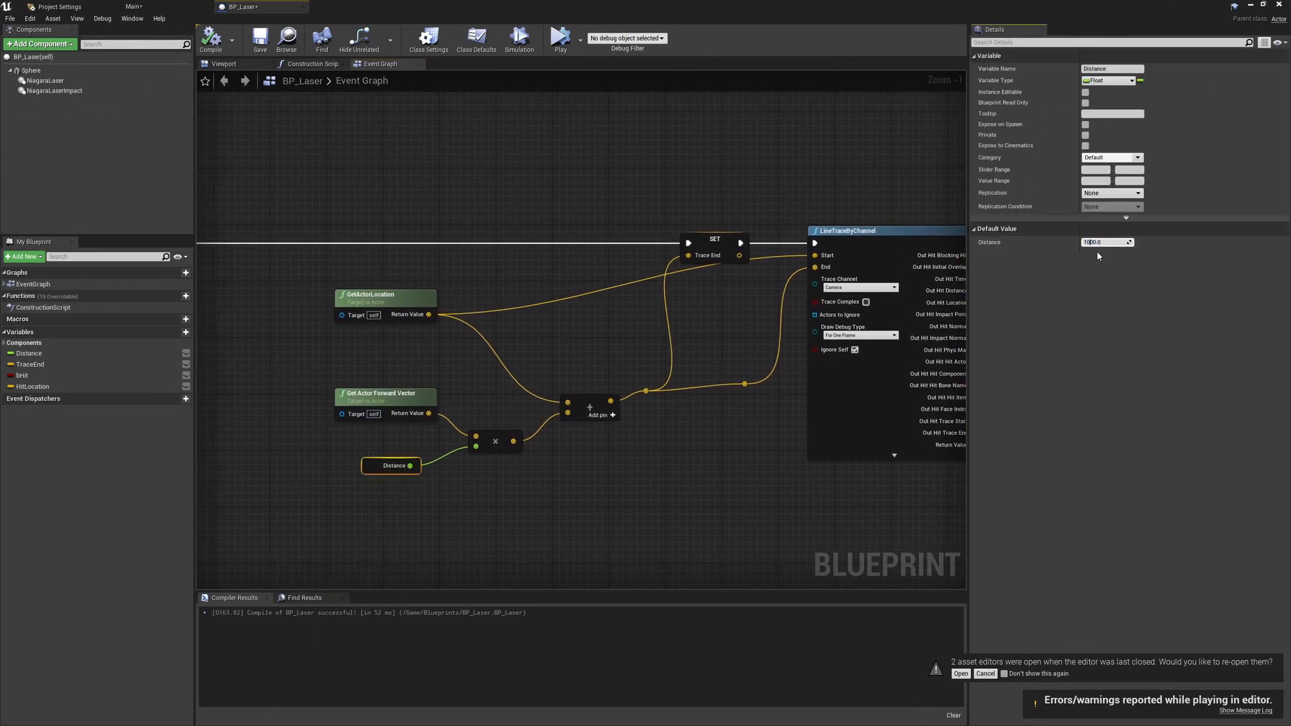
pyautogui.click(210, 37)
# - Simulate the Main level, make the Cube Movable and move it above and along the beam to test the beam length, ending the simulation
pyautogui.click(560, 37)
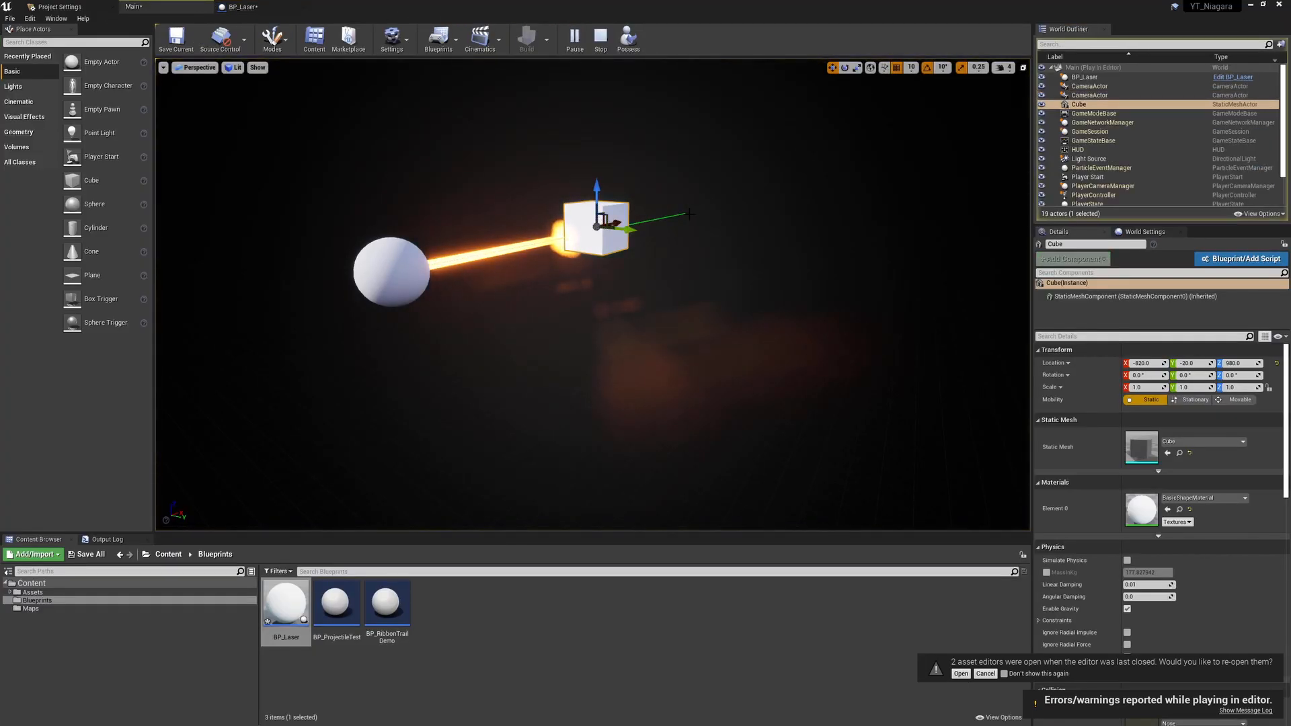
pyautogui.click(1224, 400)
pyautogui.moveTo(607, 204); pyautogui.dragTo(607, 166)
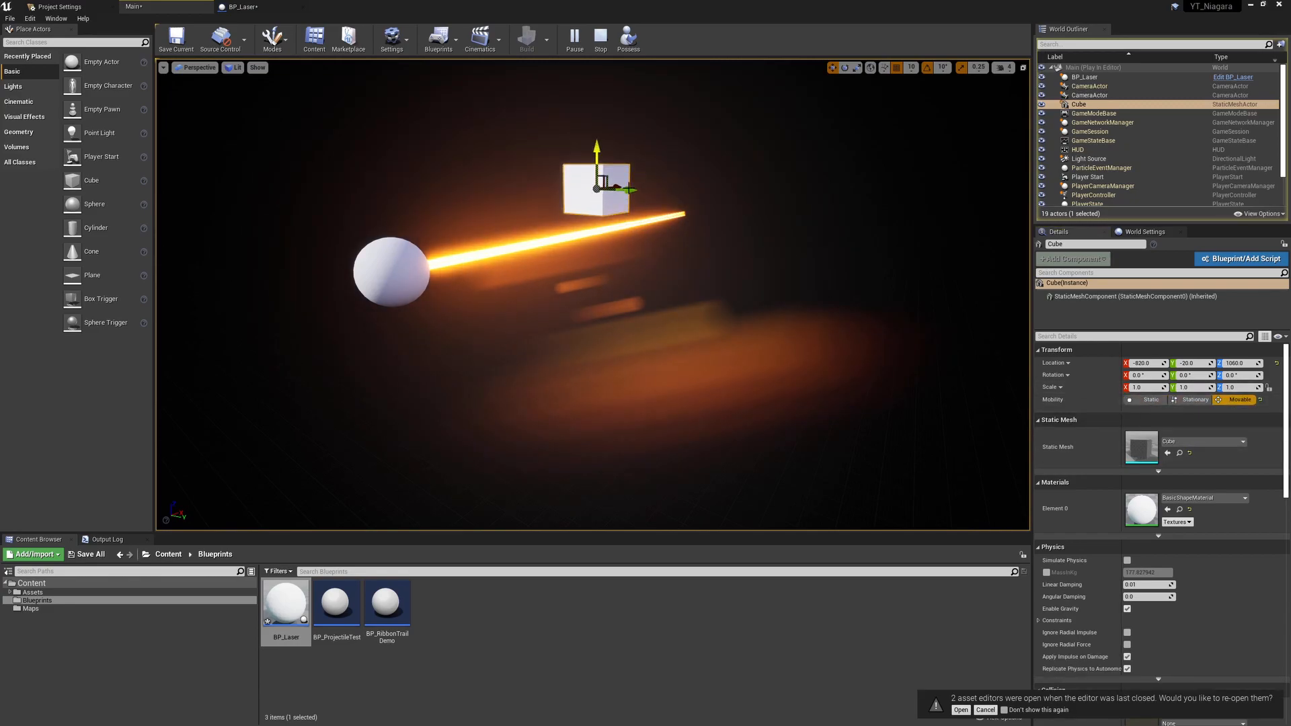
pyautogui.keyDown('alt'); pyautogui.moveTo(733, 216); pyautogui.dragTo(829, 207); pyautogui.keyUp('alt')
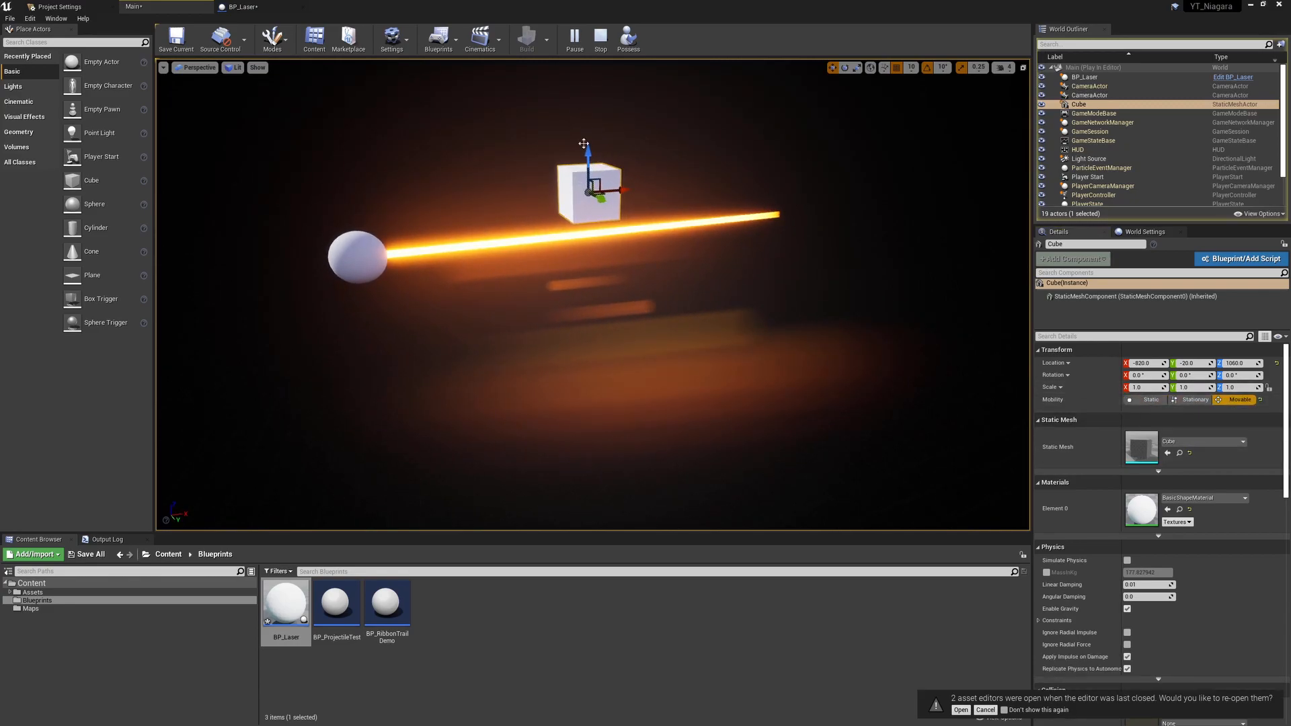
pyautogui.moveTo(588, 154); pyautogui.dragTo(696, 187)
pyautogui.click(601, 37)
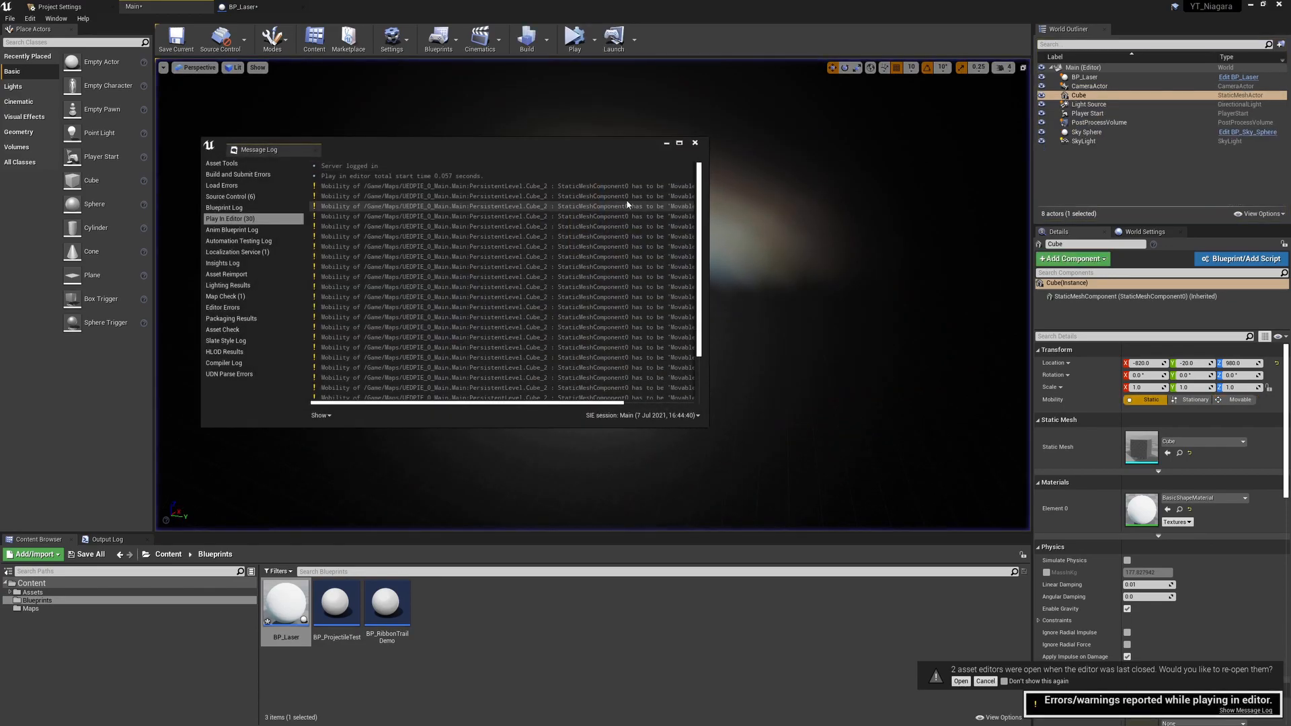
pyautogui.click(699, 146)
# - Shift all nodes that follow Event Tick in BP_Laser's event graph to the right to free space behind the event
pyautogui.click(259, 9)
pyautogui.scroll(-1, 661, 338)
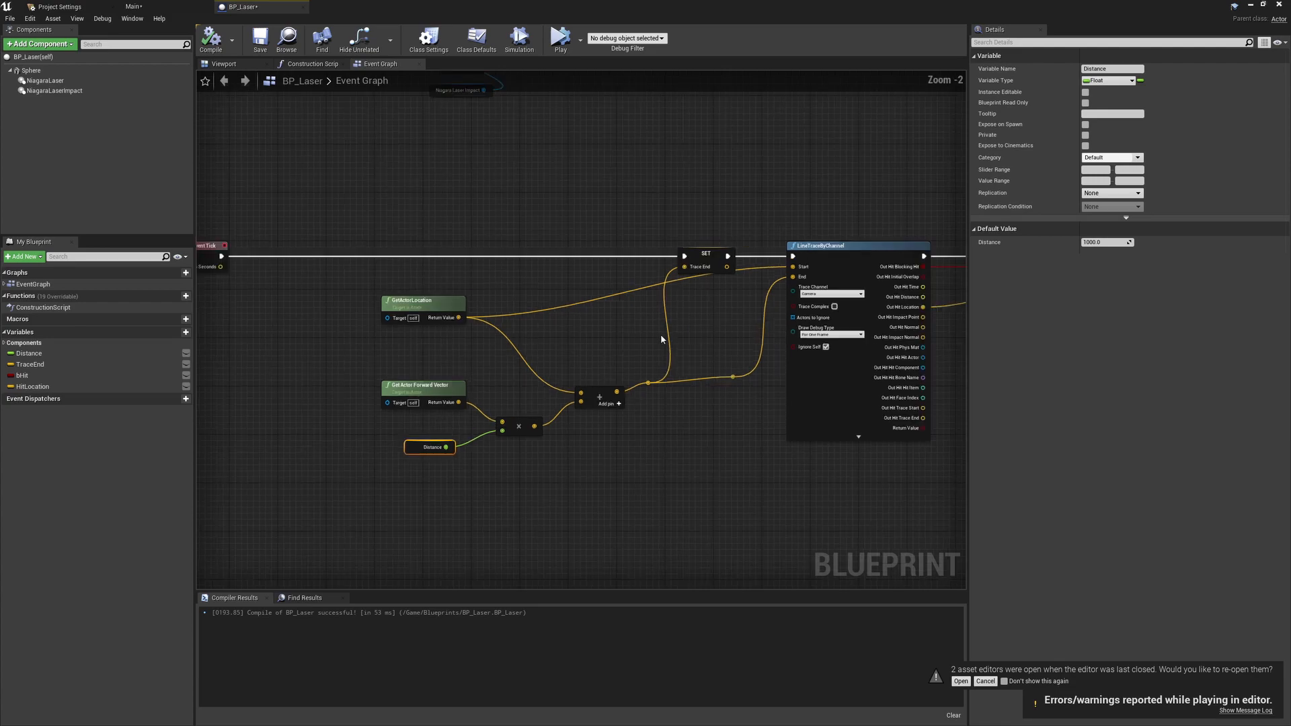
pyautogui.moveTo(733, 367); pyautogui.dragTo(649, 301, button='right')
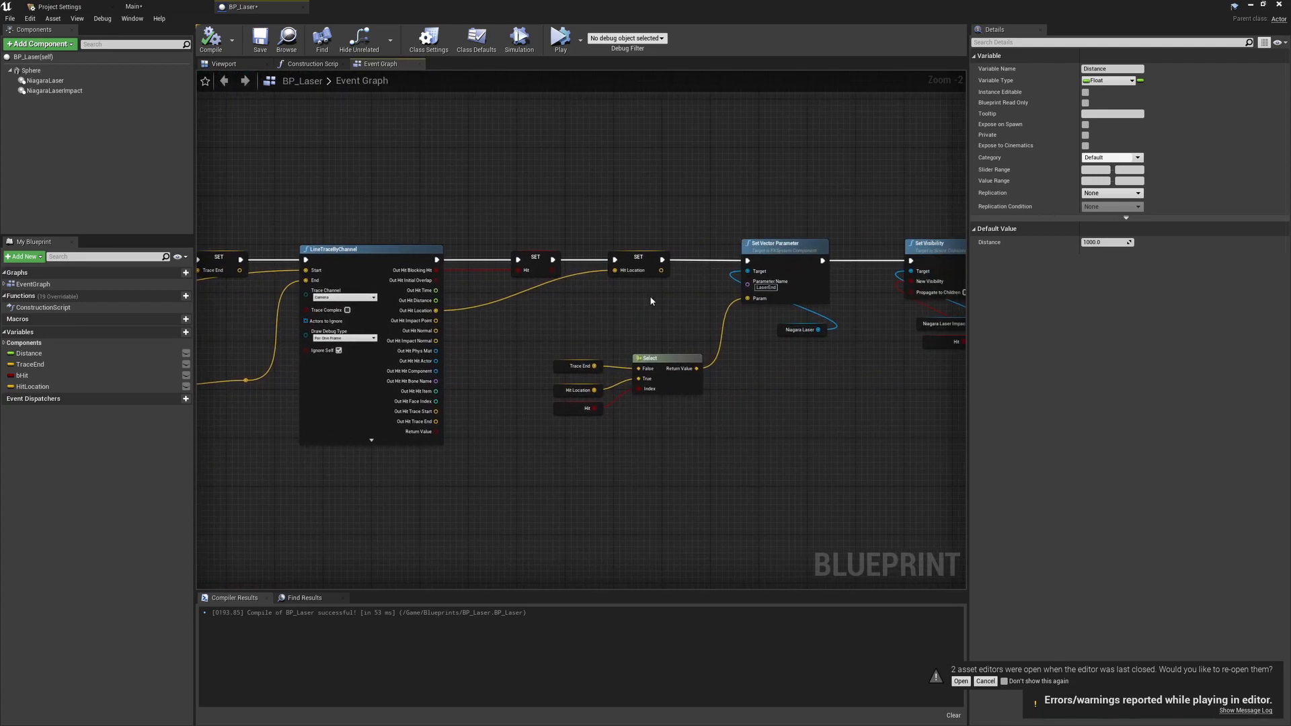
pyautogui.moveTo(762, 364); pyautogui.dragTo(591, 345, button='right')
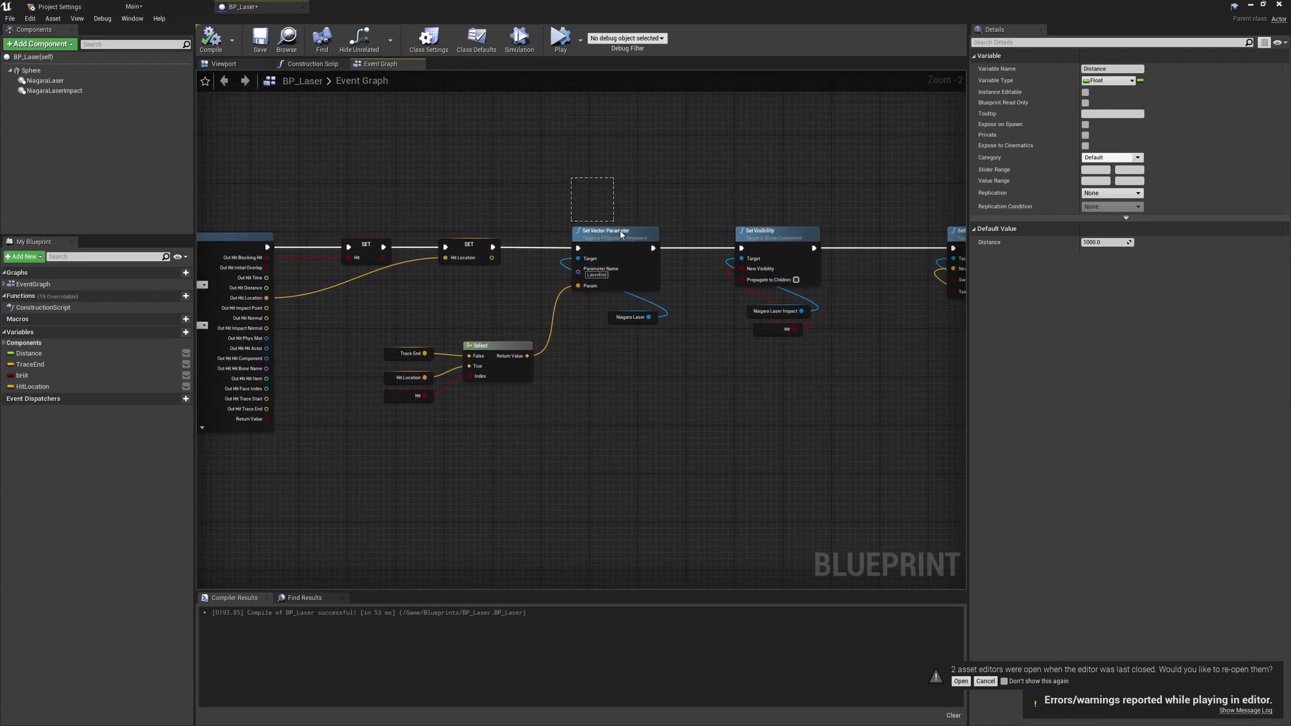
pyautogui.moveTo(615, 225); pyautogui.dragTo(672, 333)
pyautogui.moveTo(566, 139); pyautogui.dragTo(965, 531, button='right')
pyautogui.moveTo(276, 245); pyautogui.dragTo(514, 487)
pyautogui.moveTo(779, 516); pyautogui.dragTo(574, 332, button='right')
pyautogui.scroll(-1, 574, 331)
pyautogui.moveTo(724, 325); pyautogui.dragTo(352, 144, button='right')
pyautogui.moveTo(352, 144); pyautogui.dragTo(579, 139, button='right')
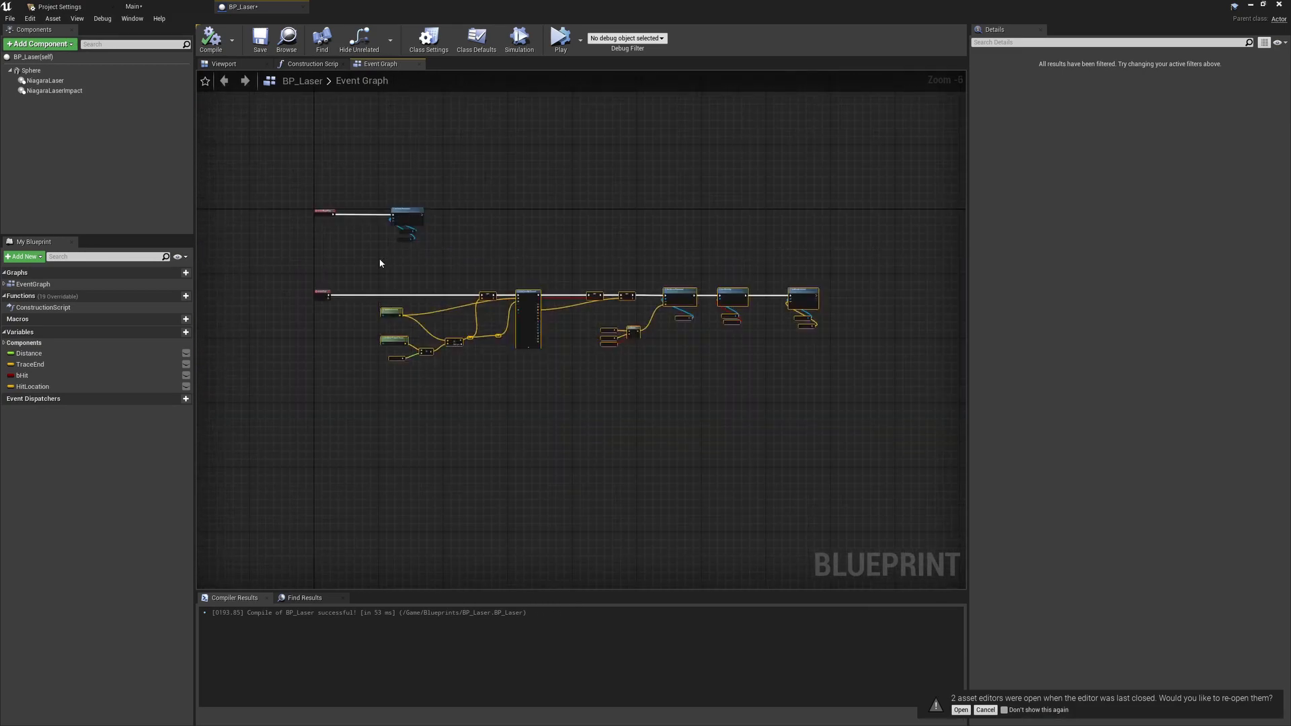
pyautogui.scroll(4, 396, 301)
pyautogui.moveTo(398, 333); pyautogui.dragTo(675, 332)
pyautogui.moveTo(549, 323); pyautogui.dragTo(488, 297, button='right')
pyautogui.scroll(-2, 632, 298)
pyautogui.moveTo(828, 277); pyautogui.dragTo(946, 277)
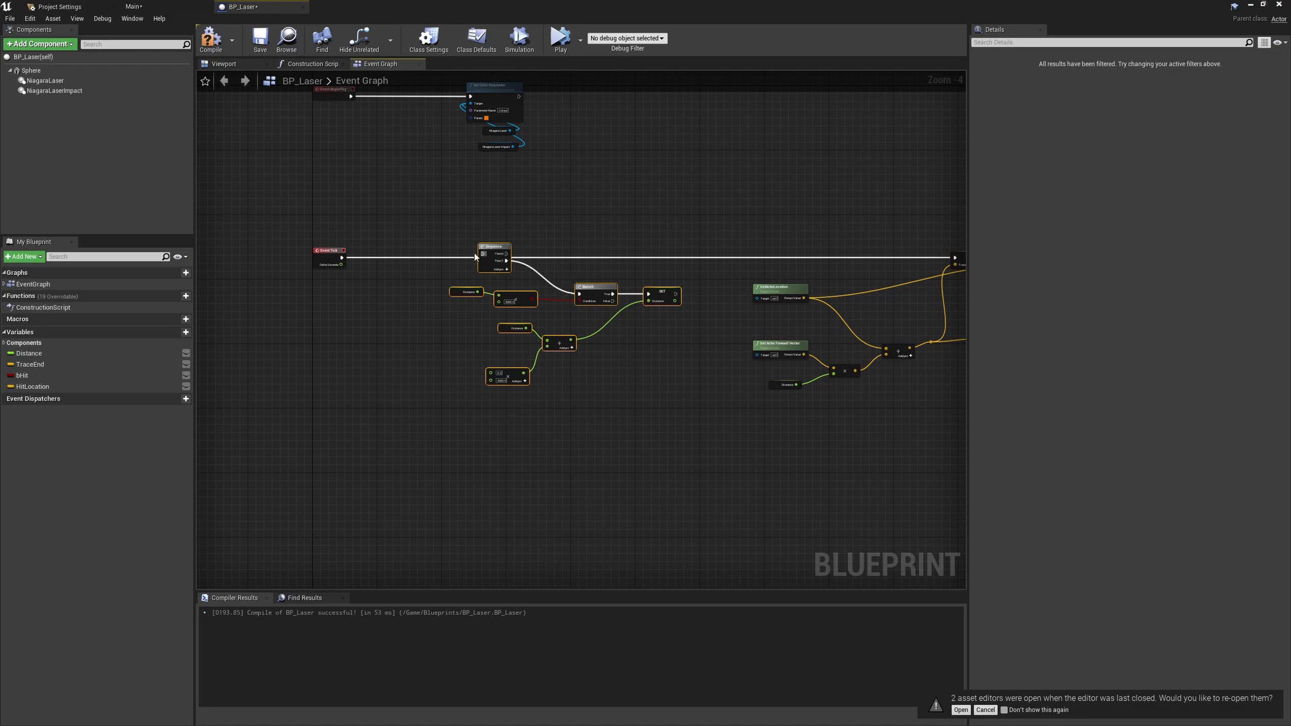
# - Paste the Sequence, Branch and Distance nodes with limit 5000.0 and factor 2000.0, running Sequence from Event Tick and Then 0 into the Trace End SET
pyautogui.scroll(4, 475, 256)
pyautogui.moveTo(286, 240); pyautogui.dragTo(473, 237)
pyautogui.moveTo(479, 241); pyautogui.dragTo(373, 235, button='right')
pyautogui.moveTo(390, 243)
pyautogui.mouseDown()
pyautogui.moveTo(821, 242)
pyautogui.moveTo(557, 244)
pyautogui.mouseUp()
pyautogui.moveTo(463, 246); pyautogui.dragTo(945, 248, button='right')
pyautogui.moveTo(356, 279)
pyautogui.mouseDown(button='right')
pyautogui.moveTo(526, 281)
pyautogui.moveTo(679, 249)
pyautogui.mouseUp(button='right')
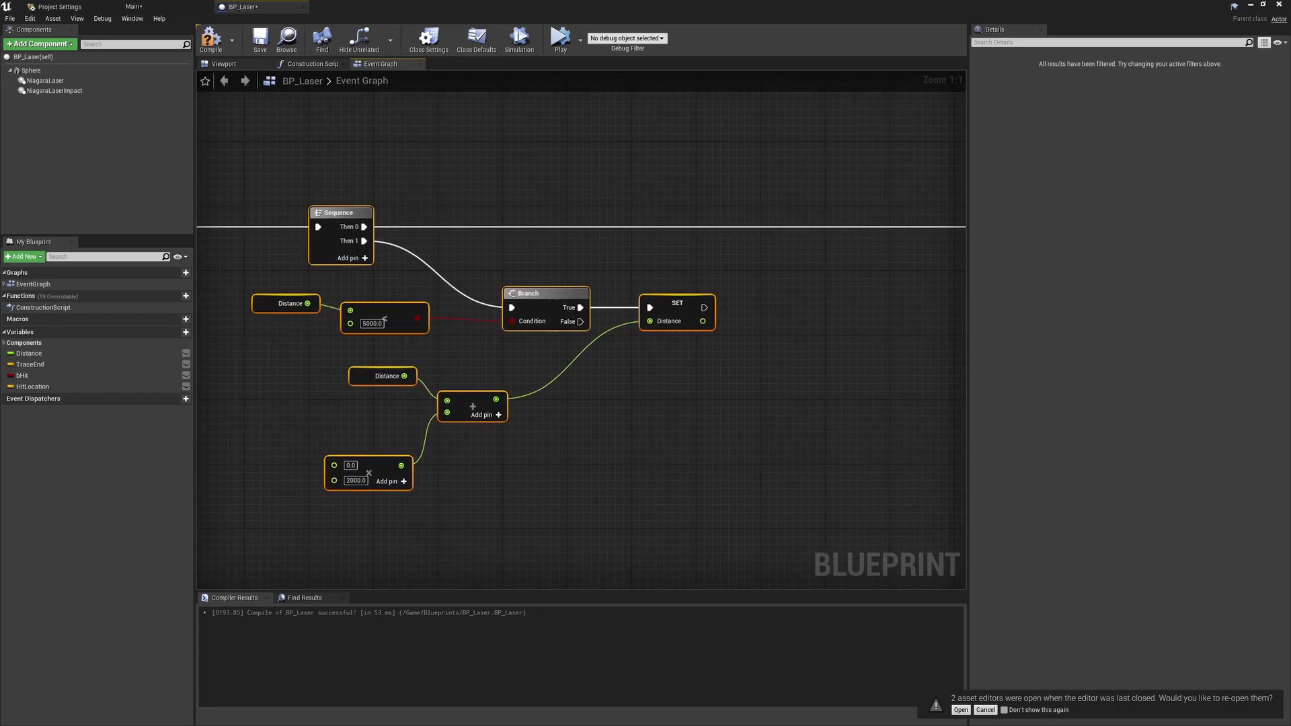
# - Connect Event Tick's Delta Seconds to the multiply-by-2000.0 node, tidy the Distance getter and multiply node positions, and compile
pyautogui.moveTo(202, 242); pyautogui.dragTo(432, 235, button='right')
pyautogui.moveTo(397, 232); pyautogui.dragTo(581, 446)
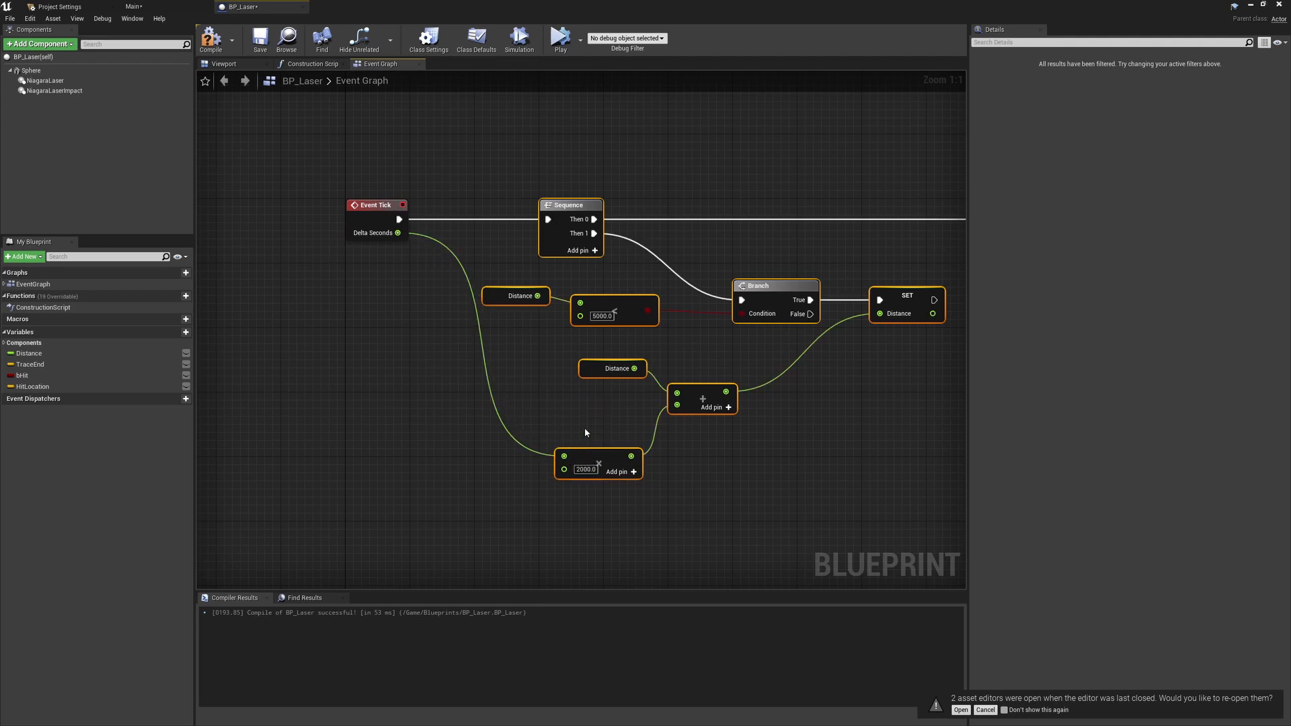
pyautogui.moveTo(512, 291); pyautogui.dragTo(514, 299)
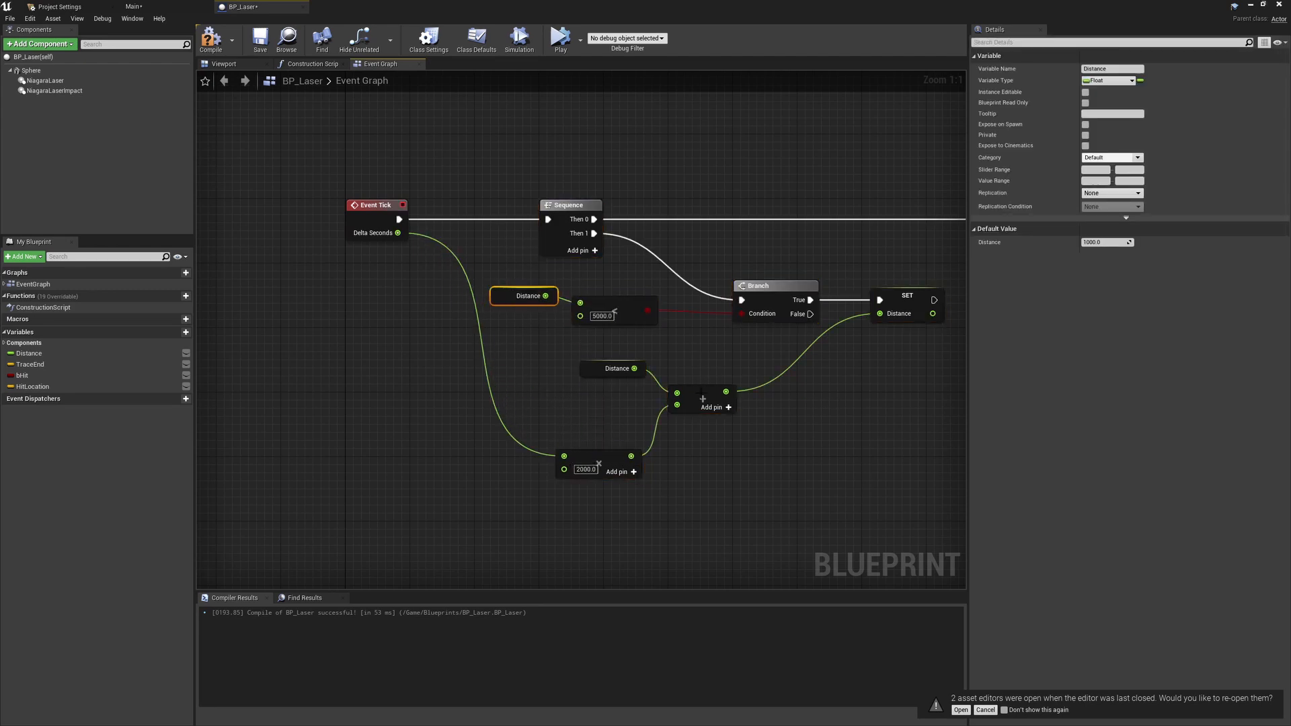
pyautogui.moveTo(678, 368); pyautogui.dragTo(659, 366, button='right')
pyautogui.moveTo(580, 456); pyautogui.dragTo(583, 447)
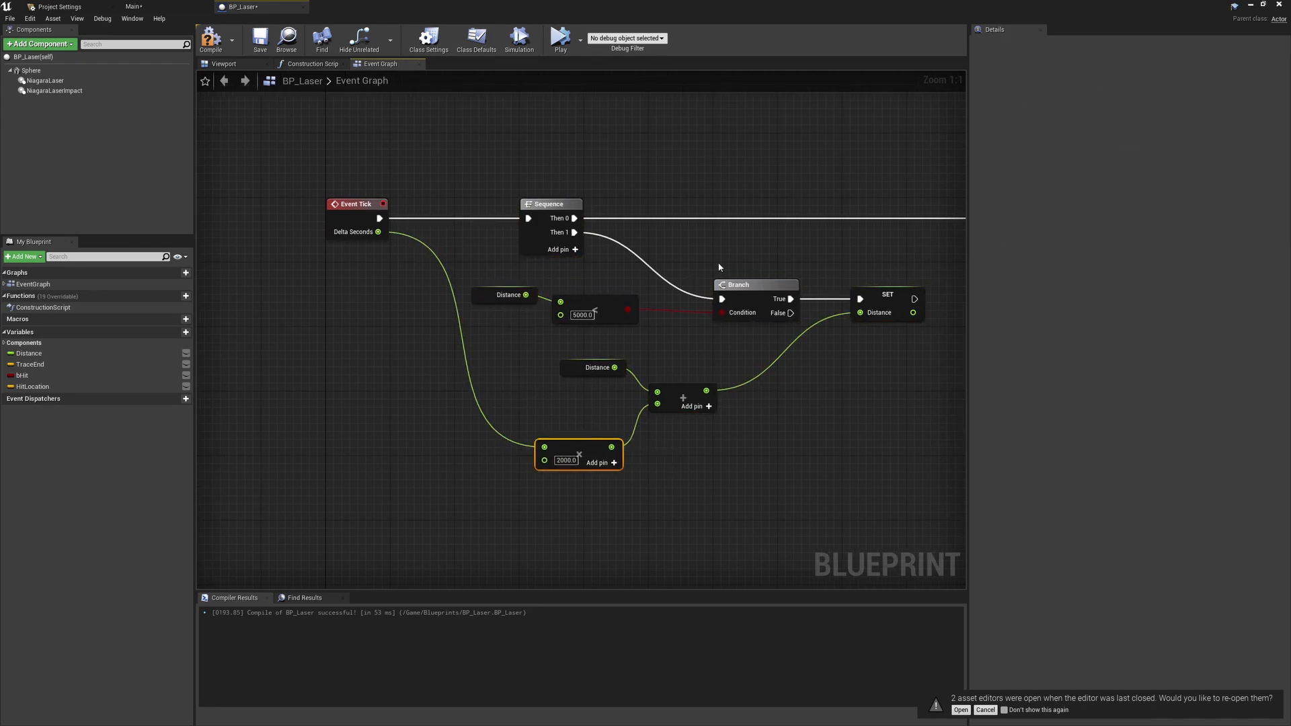
pyautogui.click(221, 40)
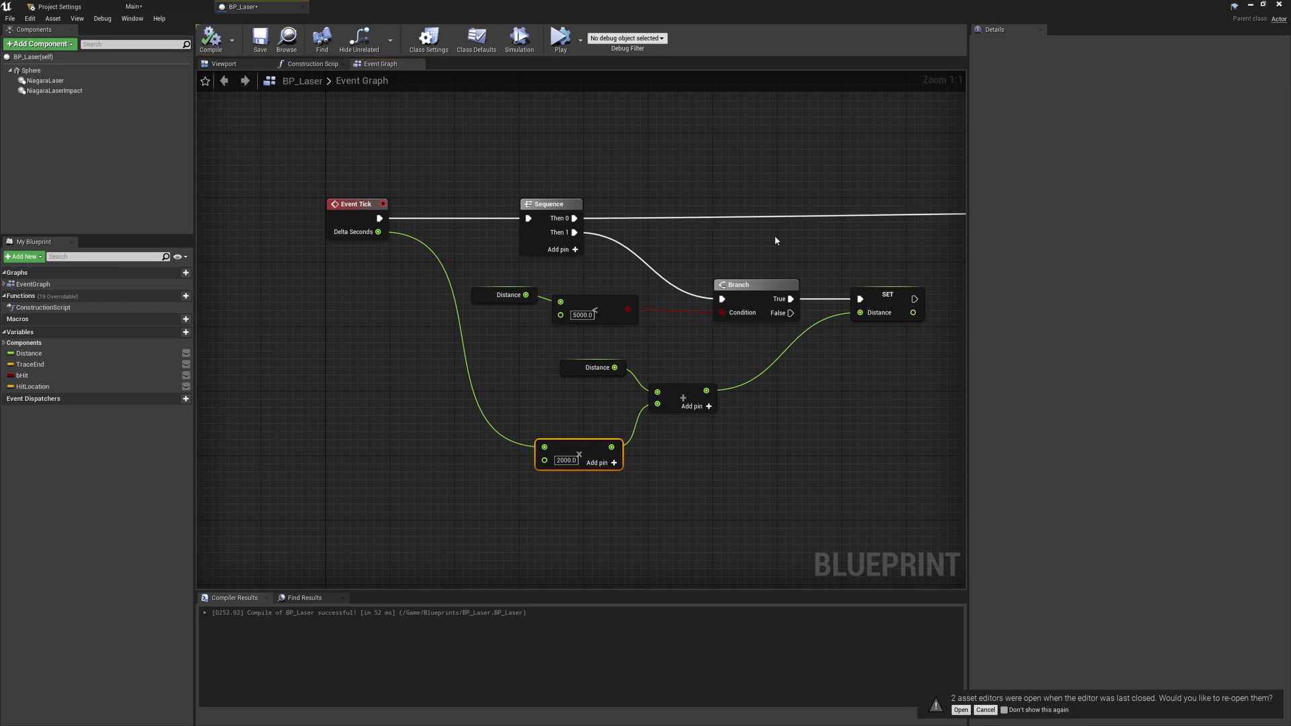
# - Set the default value of the Distance variable to 0.0 and review the nodes that grow it each tick
pyautogui.moveTo(681, 240); pyautogui.dragTo(568, 254, button='right')
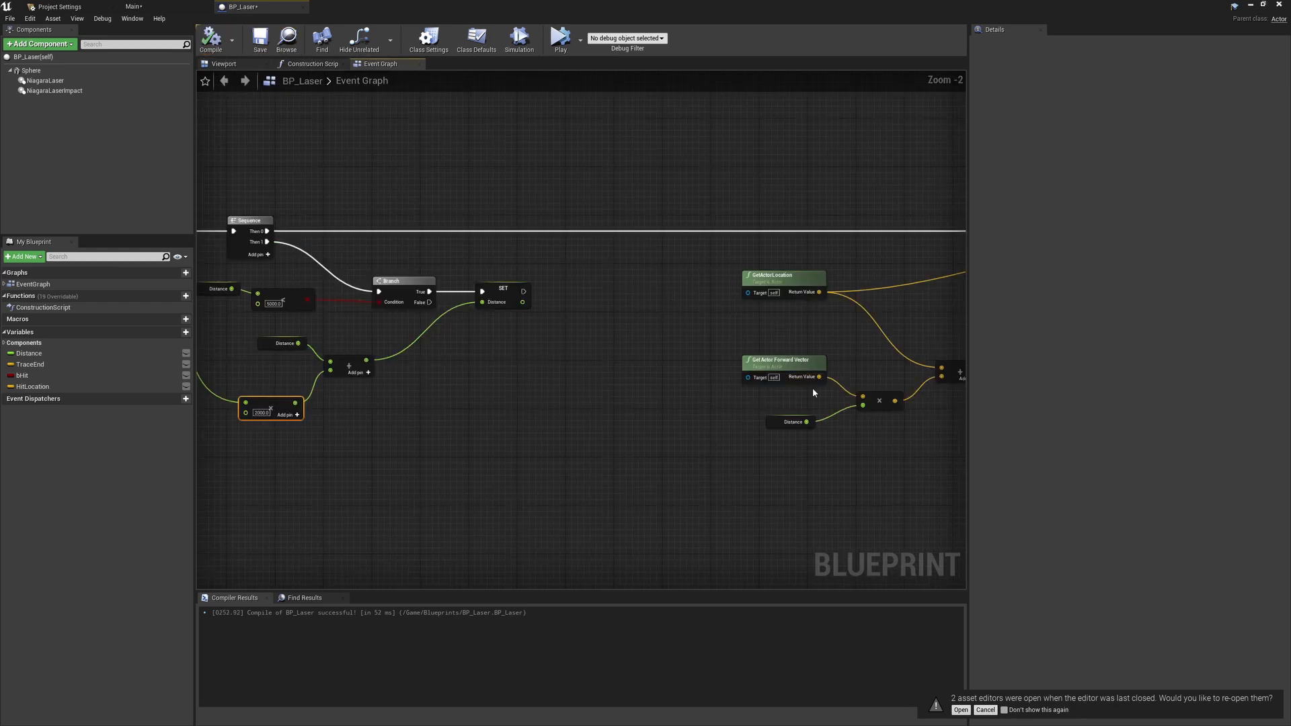
pyautogui.moveTo(763, 387)
pyautogui.mouseDown()
pyautogui.moveTo(796, 432)
pyautogui.moveTo(762, 394)
pyautogui.mouseUp()
pyautogui.click(775, 419)
pyautogui.click(1111, 241)
pyautogui.moveTo(282, 302); pyautogui.dragTo(452, 291, button='right')
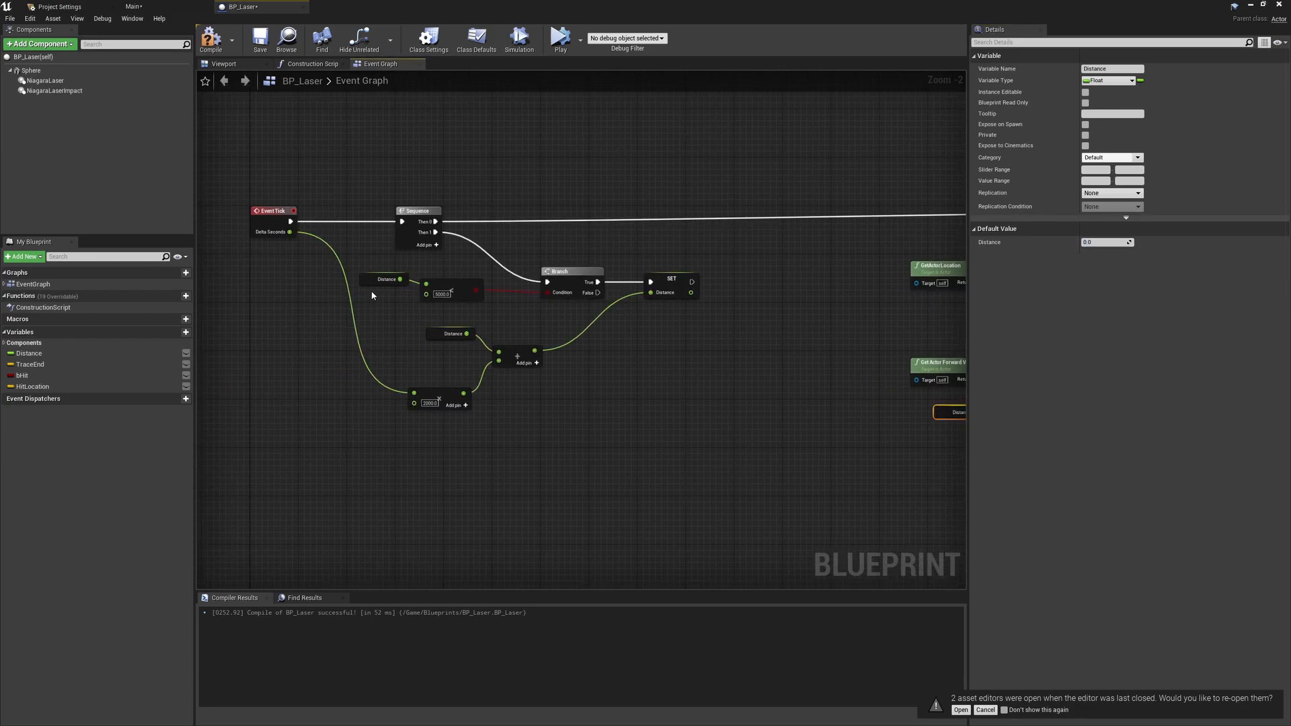
pyautogui.scroll(2, 365, 296)
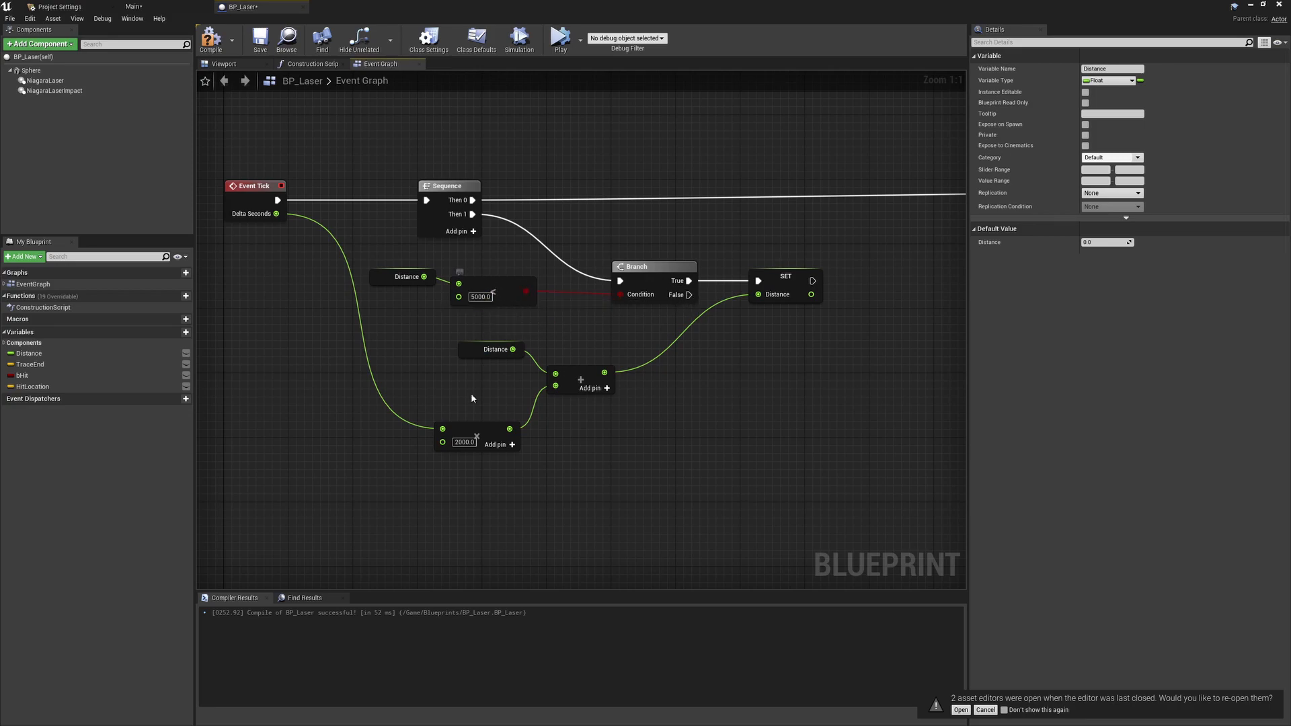
pyautogui.moveTo(436, 419); pyautogui.dragTo(481, 486)
# - Move the SetWorldLocation node and its Niagara Laser Impact and Hit Location getters closer to Set Visibility
pyautogui.click(783, 284)
pyautogui.scroll(-2, 849, 320)
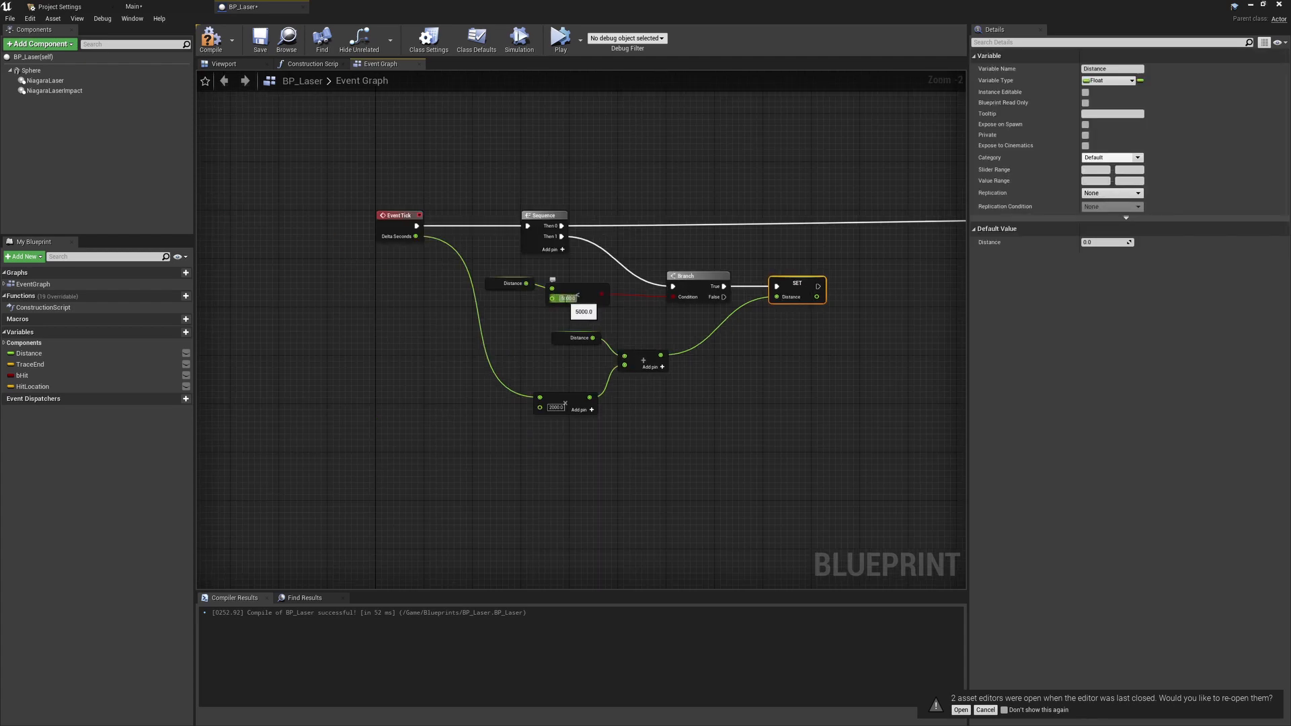
pyautogui.moveTo(724, 283); pyautogui.dragTo(78, 285, button='right')
pyautogui.scroll(-1, 392, 291)
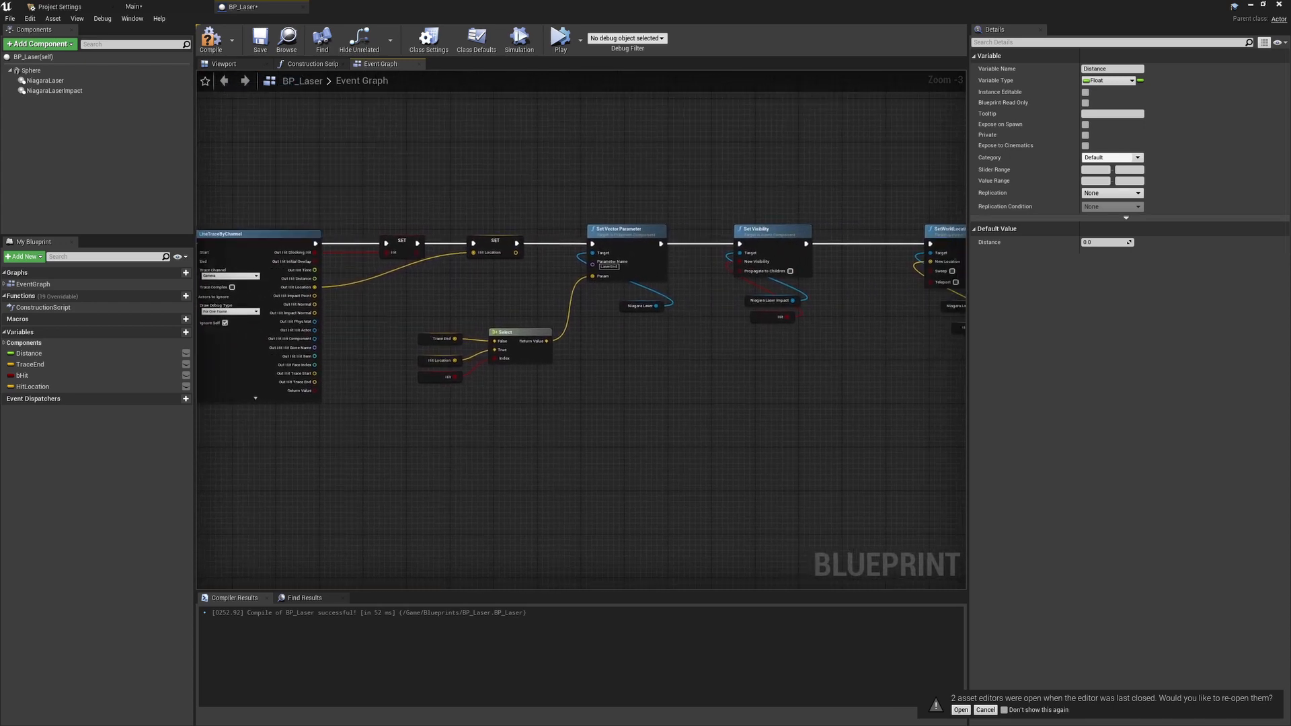
pyautogui.moveTo(874, 282); pyautogui.dragTo(703, 273, button='right')
pyautogui.click(704, 274)
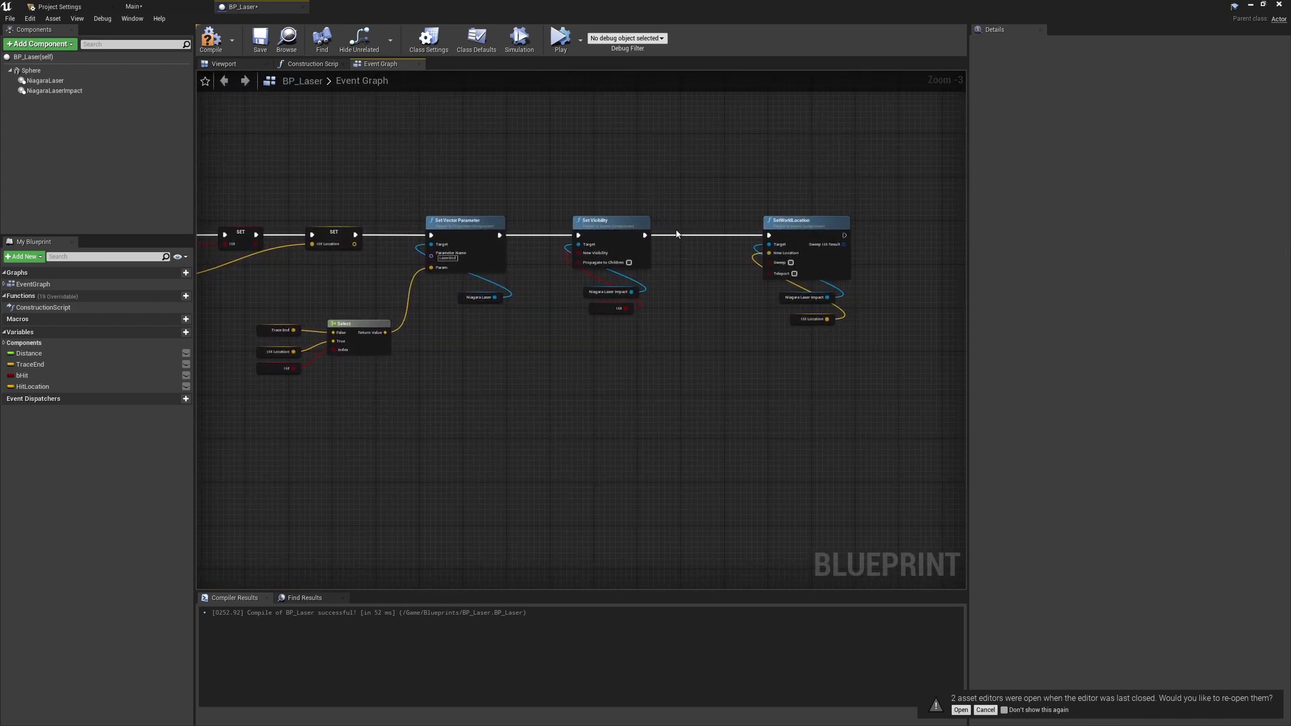
pyautogui.moveTo(887, 334); pyautogui.dragTo(781, 334, button='right')
pyautogui.moveTo(781, 334); pyautogui.dragTo(769, 224)
# - Add a Branch after SetWorldLocation and paste a Distance SET node beside it
pyautogui.hotkey('ctrl', 'v')
pyautogui.write('branch')
pyautogui.press('Return')
pyautogui.moveTo(858, 264); pyautogui.dragTo(949, 229)
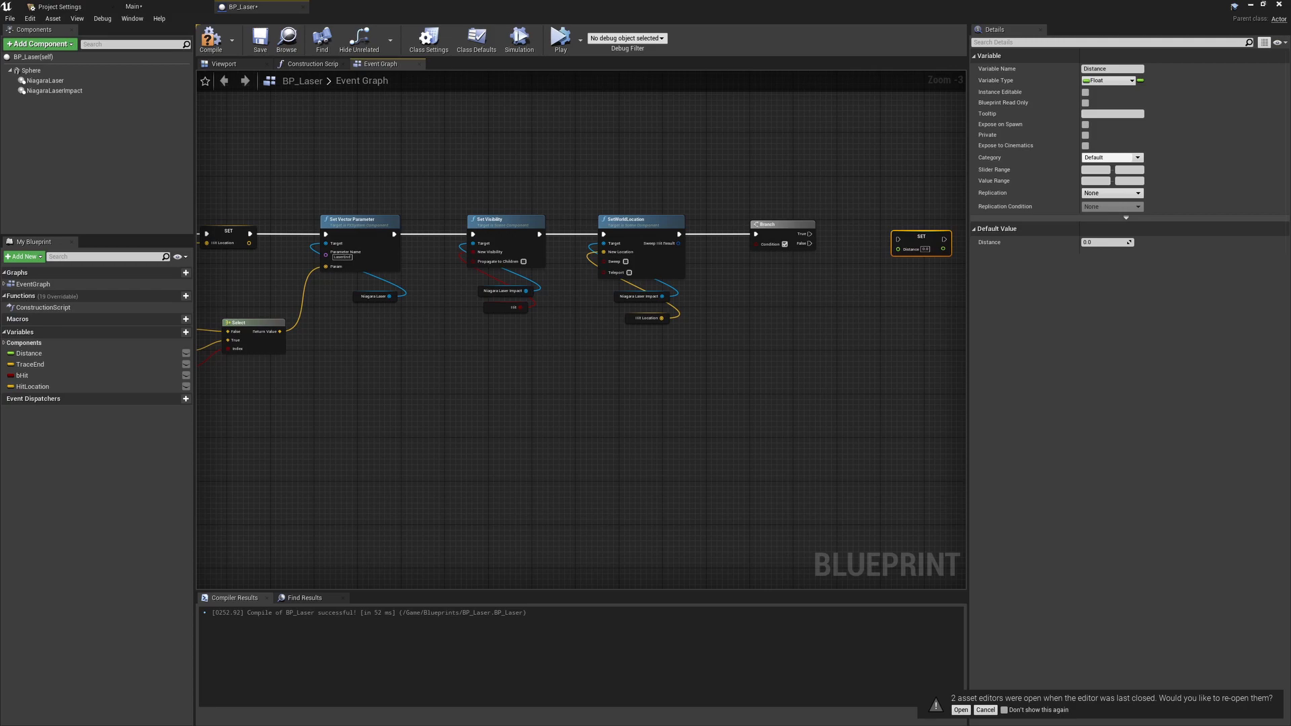
# - Feed a bHit getter into the new Branch's Condition and connect its True output to the Distance SET node
pyautogui.moveTo(22, 375); pyautogui.dragTo(877, 282)
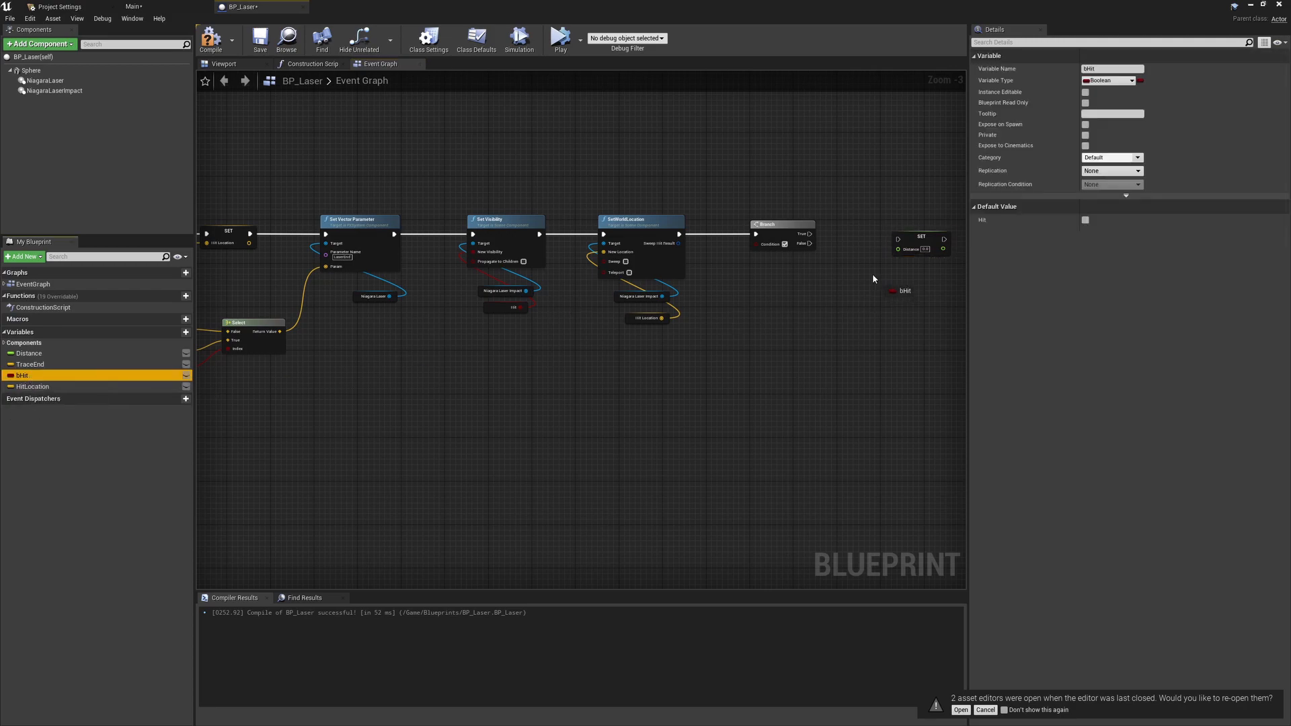
pyautogui.moveTo(762, 247); pyautogui.dragTo(761, 248)
pyautogui.moveTo(803, 234); pyautogui.dragTo(896, 237)
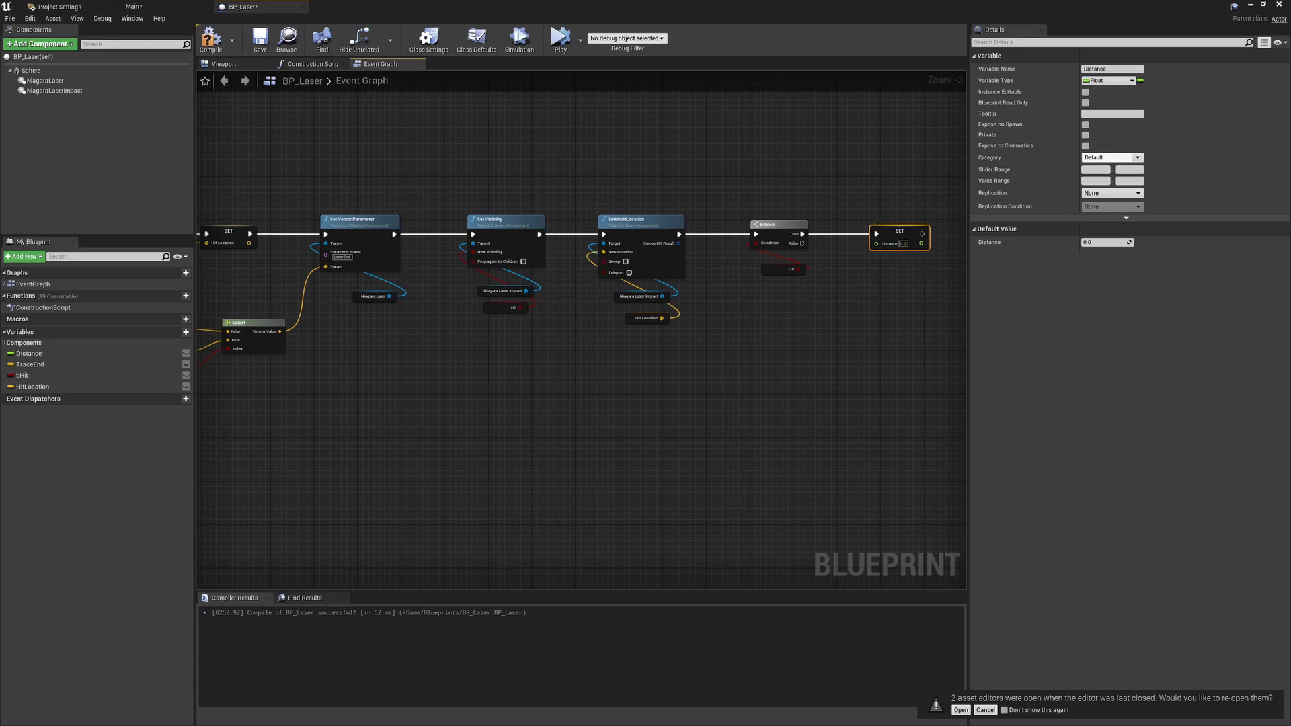
# - Subtract GetActorLocation from a HitLocation getter with a vector subtraction node below the new Branch
pyautogui.keyDown('ctrl'); pyautogui.moveTo(32, 387); pyautogui.dragTo(772, 381); pyautogui.keyUp('ctrl')
pyautogui.write('-v')
pyautogui.press('Return')
pyautogui.write('getactorl')
pyautogui.press('Return')
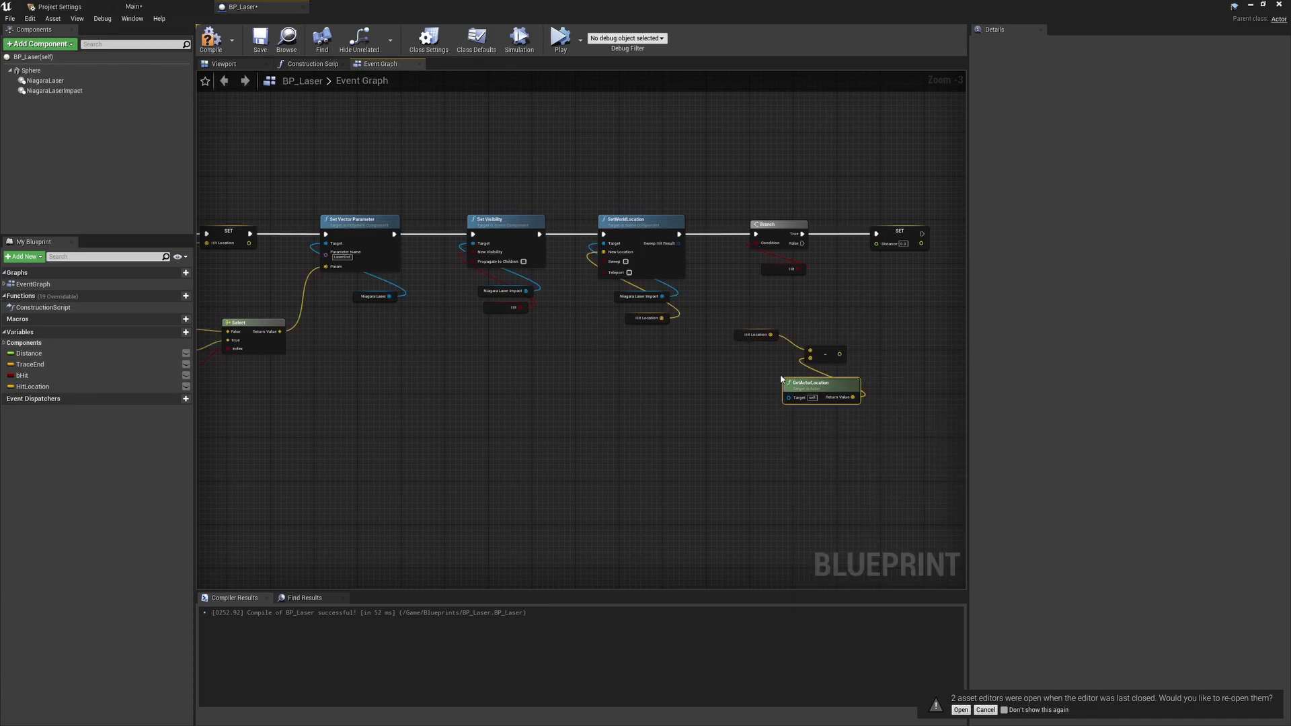
# - Feed the subtraction result through a VectorLength node into the Distance SET node, then compile and save BP_Laser
pyautogui.moveTo(850, 385); pyautogui.dragTo(883, 337)
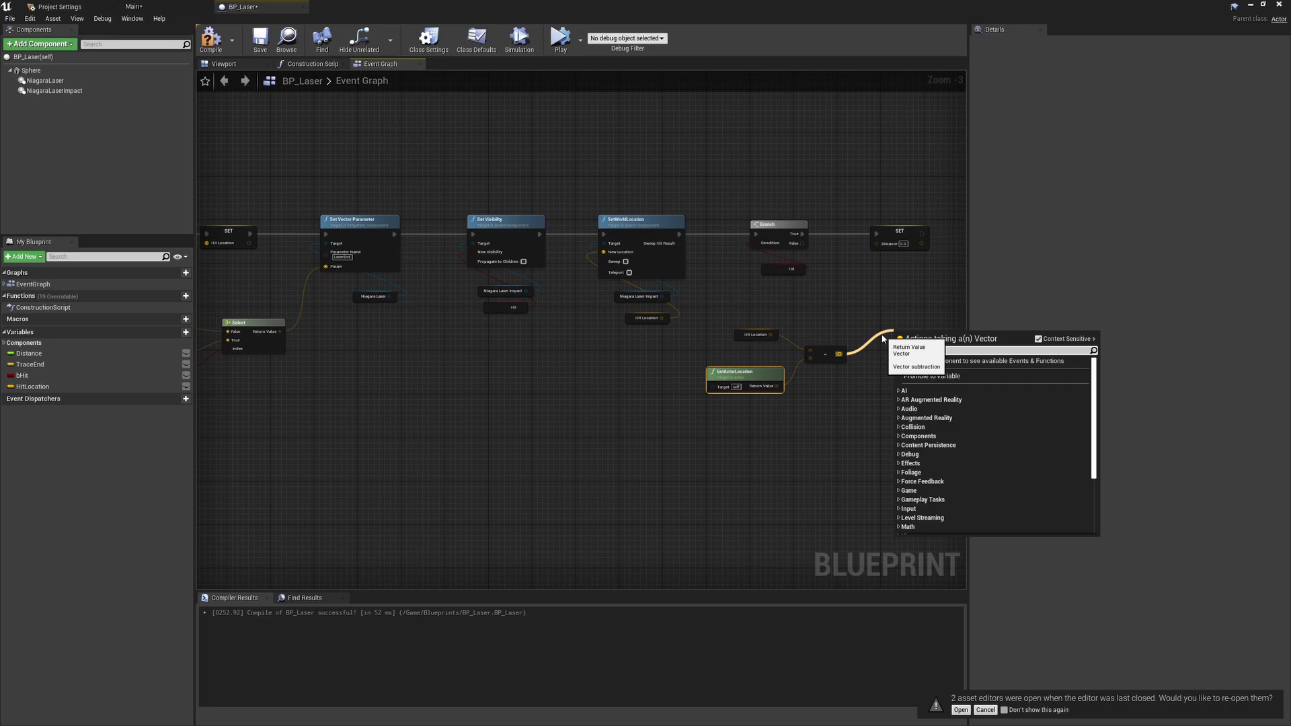
pyautogui.write('gth')
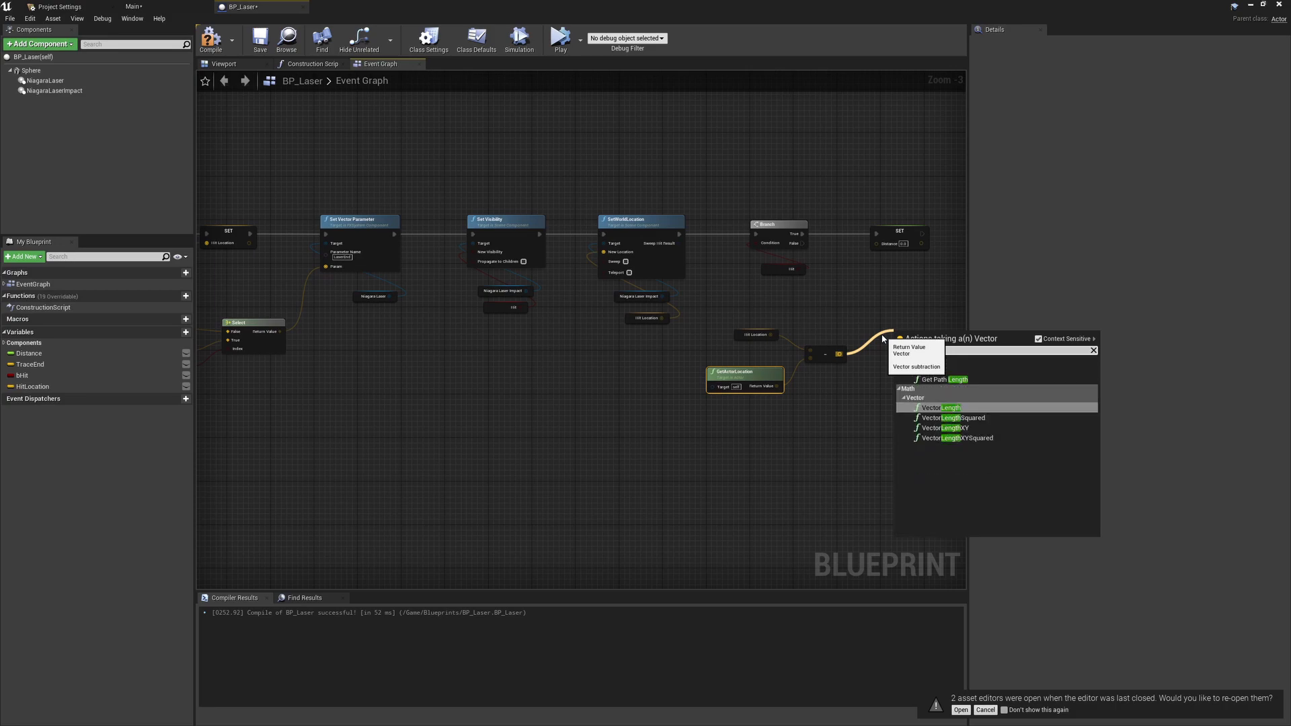
pyautogui.press('Return')
pyautogui.moveTo(942, 359); pyautogui.dragTo(745, 260)
pyautogui.click(762, 250)
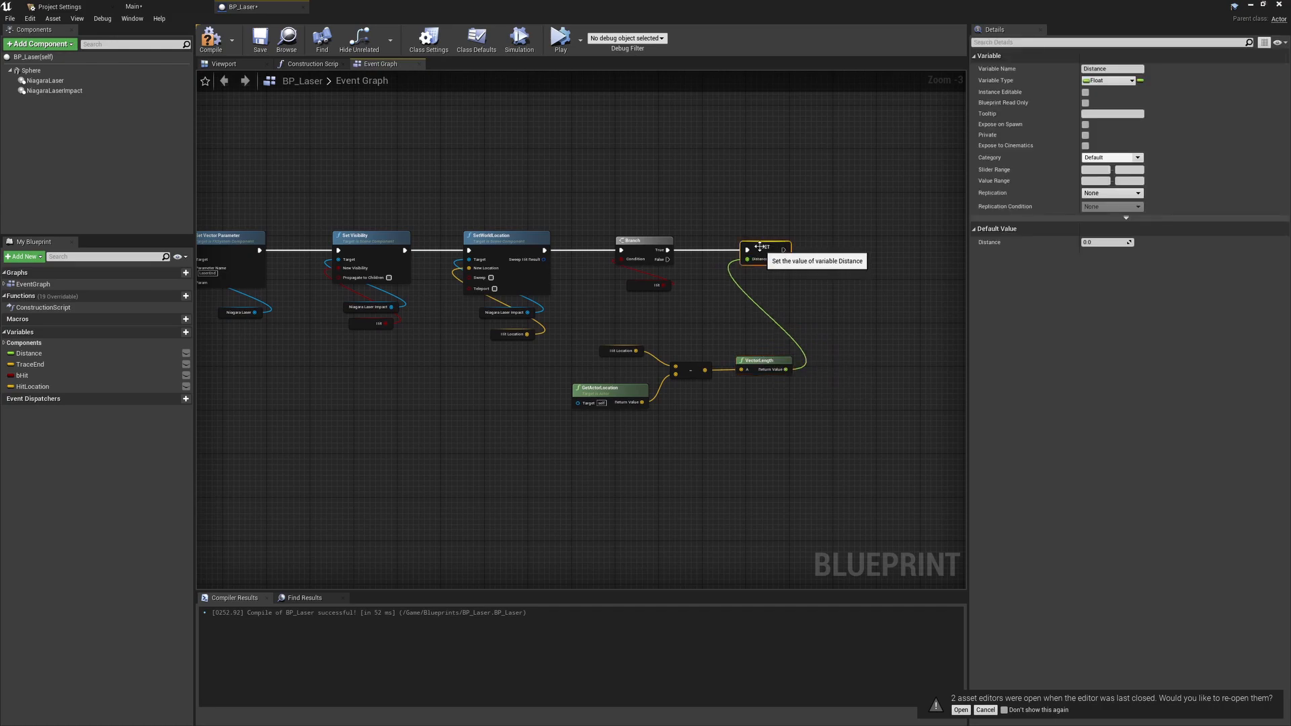
pyautogui.click(215, 28)
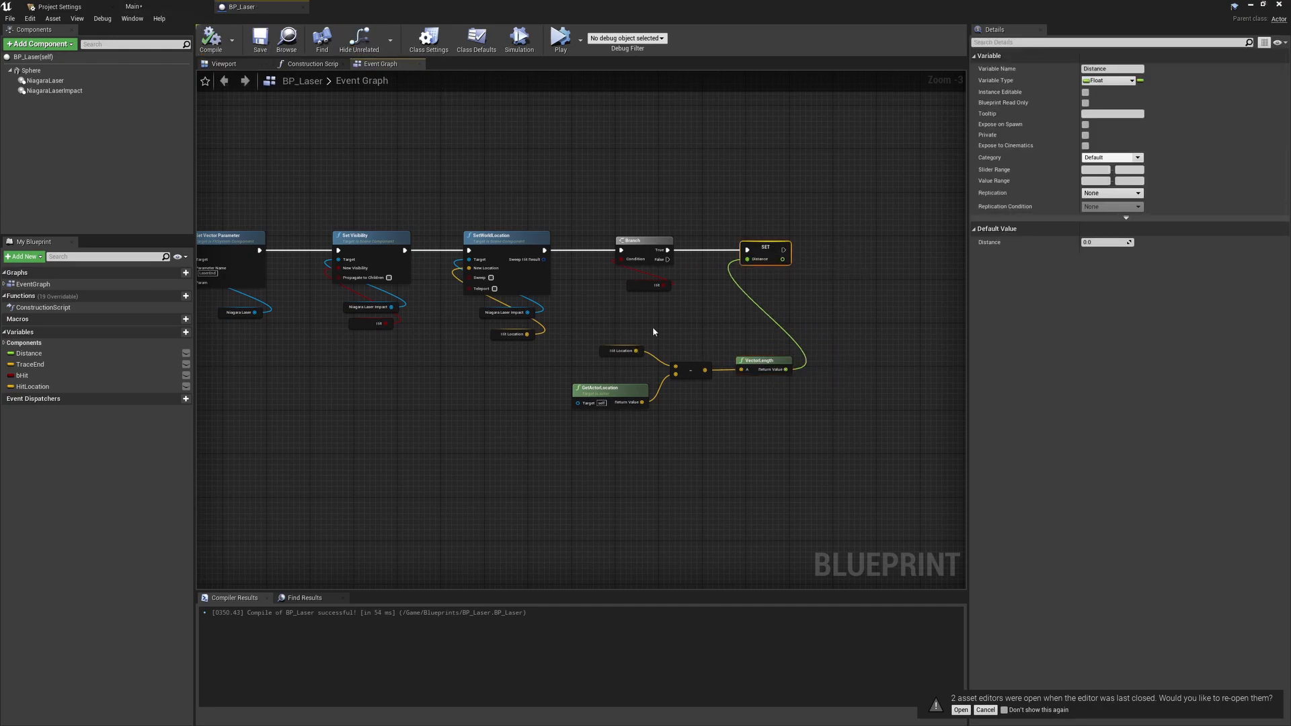
# - Examine the finished event graph from the Distance growth nodes through the line trace to the final Distance SET
pyautogui.moveTo(666, 248); pyautogui.dragTo(676, 253)
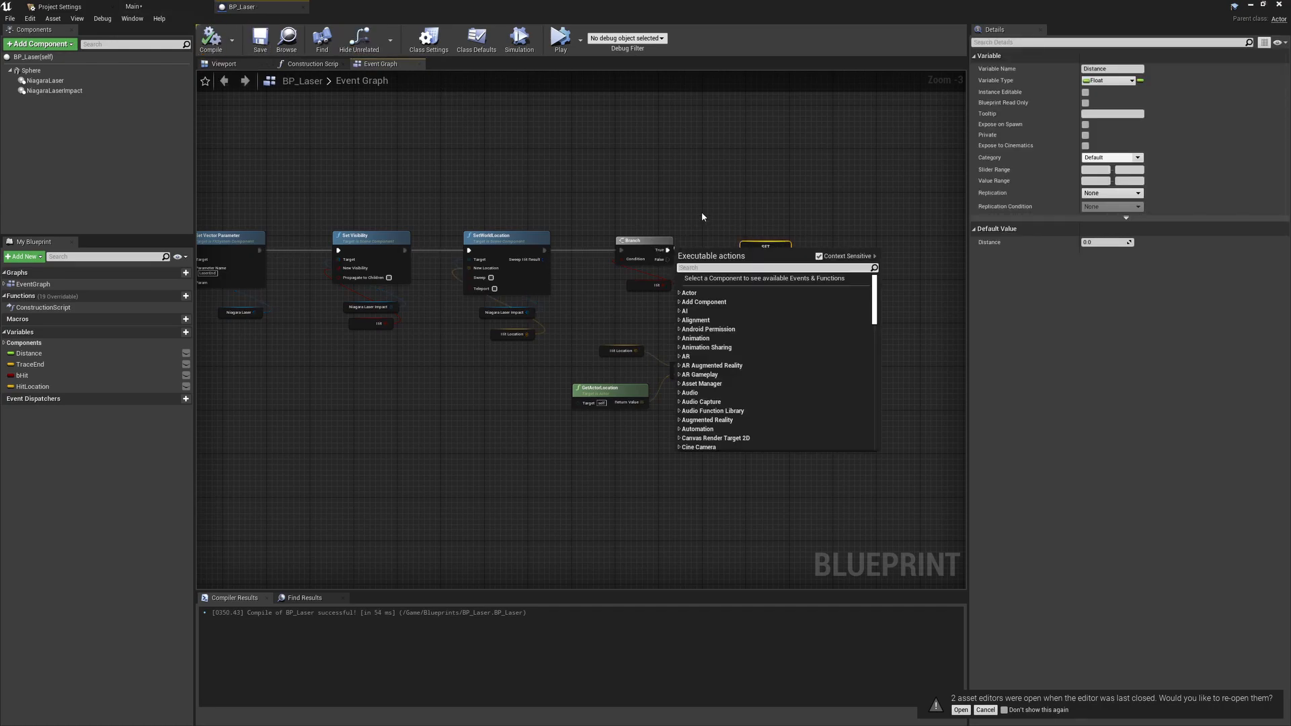
pyautogui.click(703, 234)
pyautogui.scroll(-3, 702, 234)
pyautogui.moveTo(703, 234); pyautogui.dragTo(962, 239, button='right')
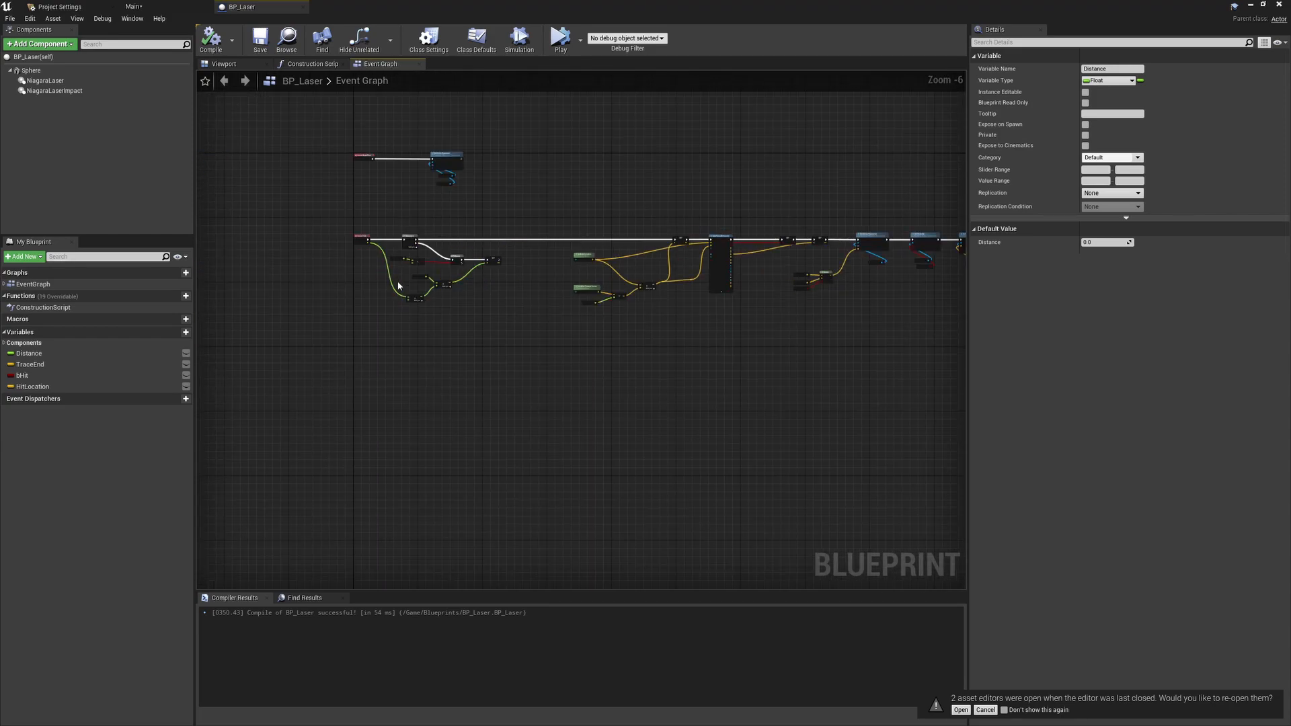
pyautogui.scroll(4, 444, 259)
pyautogui.moveTo(653, 426); pyautogui.dragTo(364, 223)
pyautogui.moveTo(754, 312); pyautogui.dragTo(362, 308, button='right')
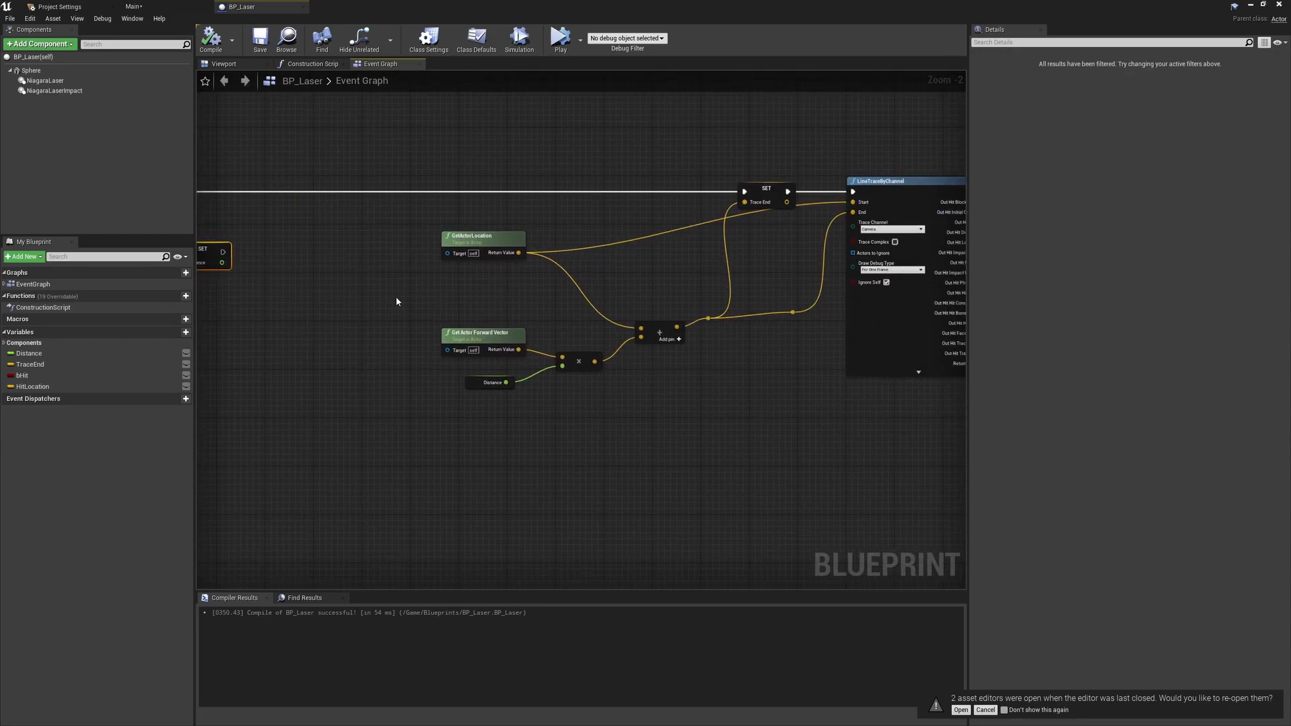
pyautogui.moveTo(837, 258); pyautogui.dragTo(693, 258, button='right')
pyautogui.moveTo(524, 257); pyautogui.dragTo(552, 279, button='right')
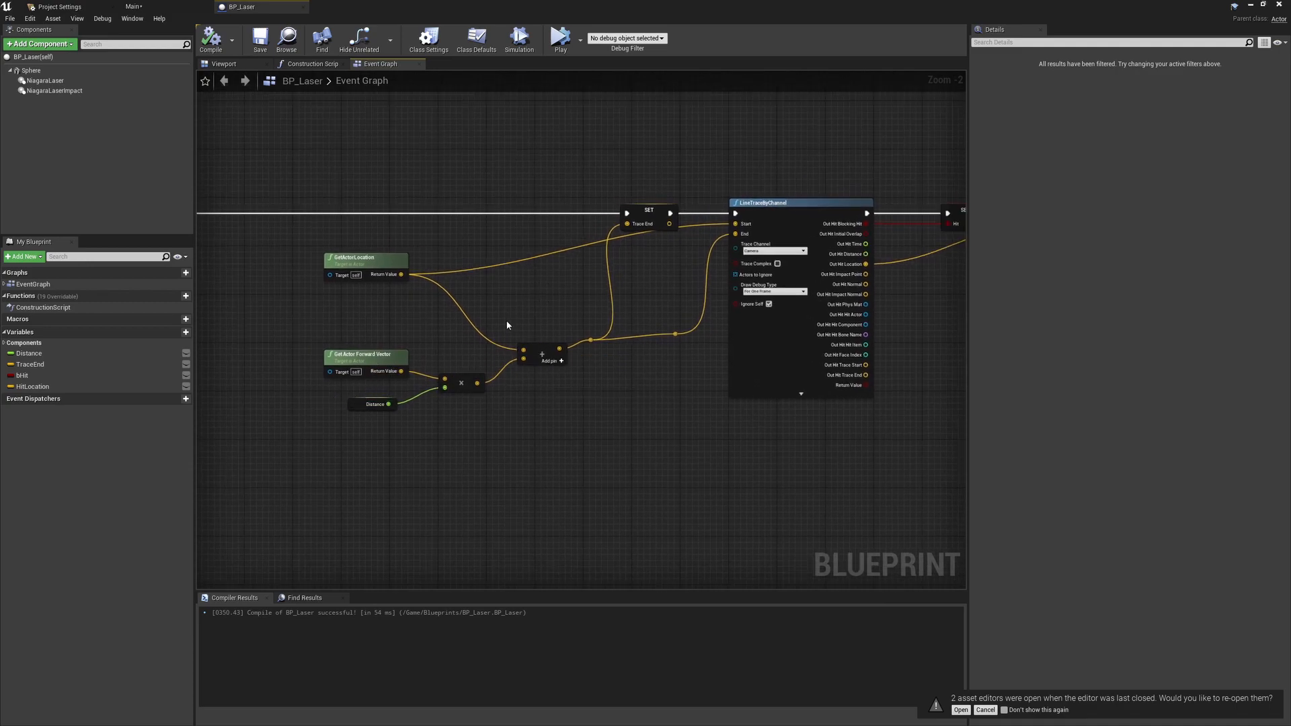
pyautogui.moveTo(931, 315); pyautogui.dragTo(384, 328, button='right')
pyautogui.moveTo(903, 351); pyautogui.dragTo(749, 356, button='right')
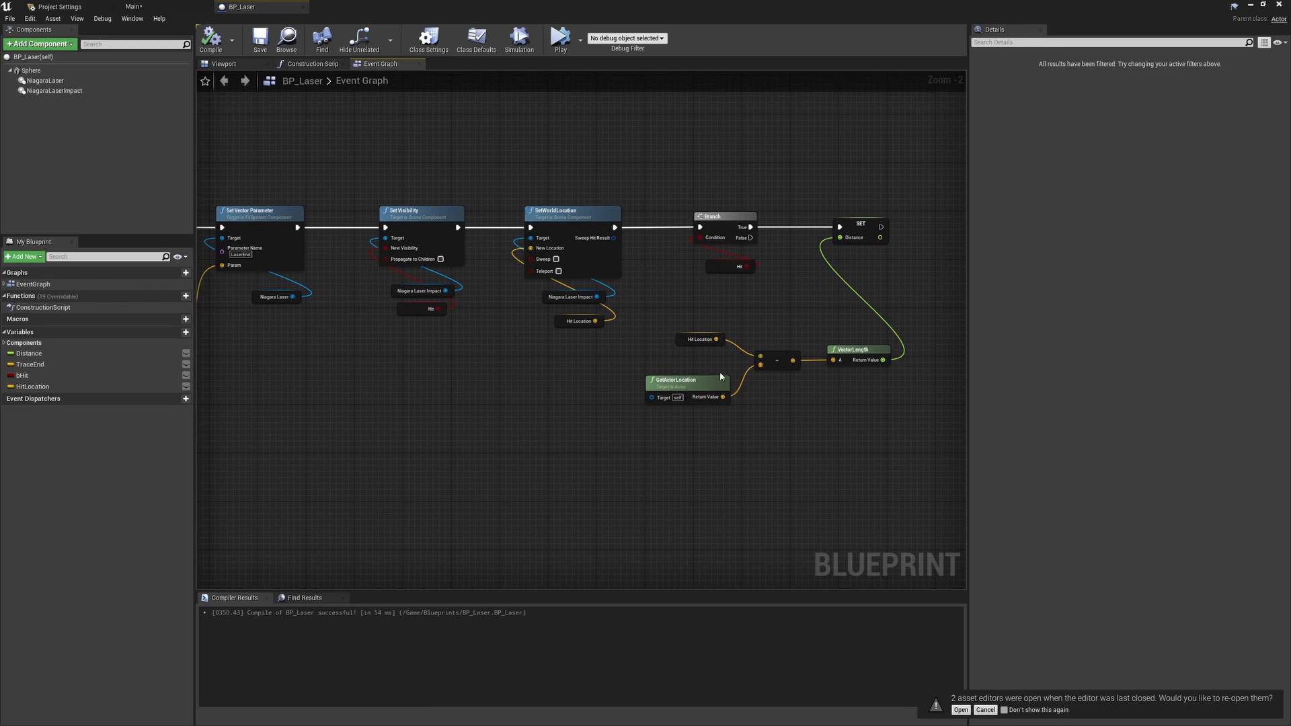
# - Make the Cube in the Main level movable and raise it above the laser beam to Z 1170
pyautogui.click(194, 6)
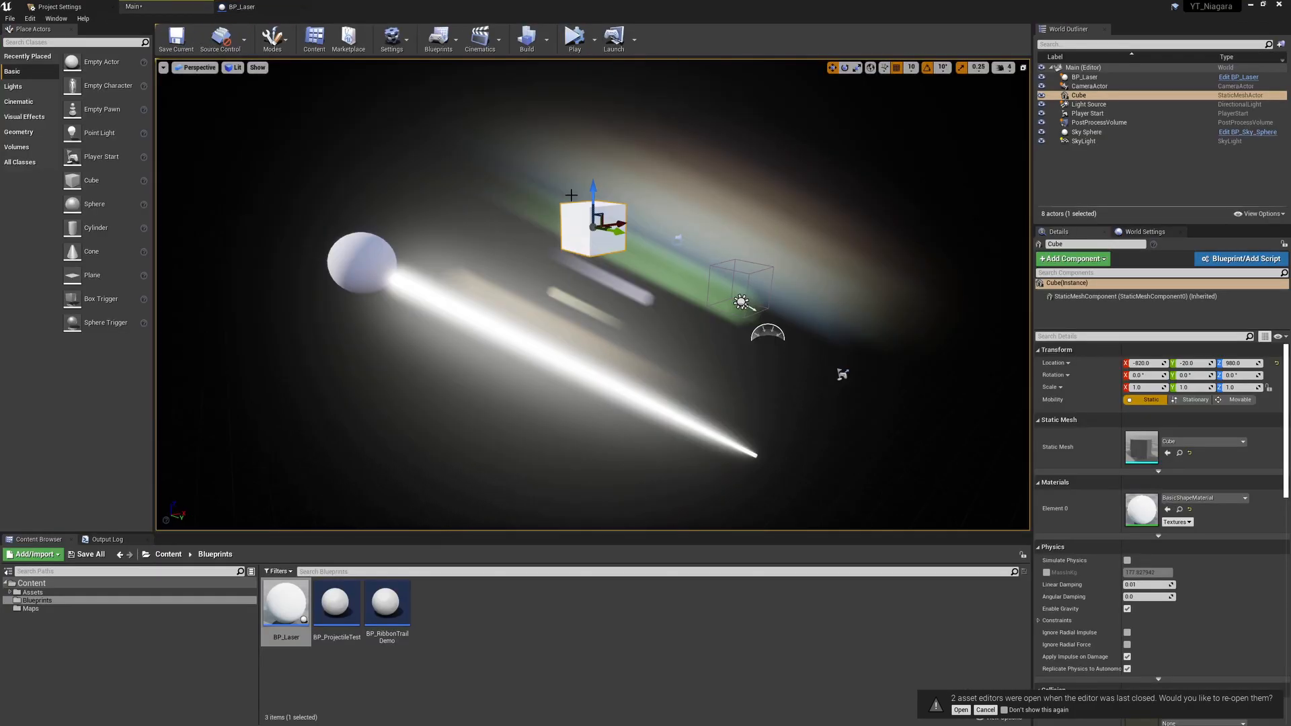
pyautogui.click(1237, 399)
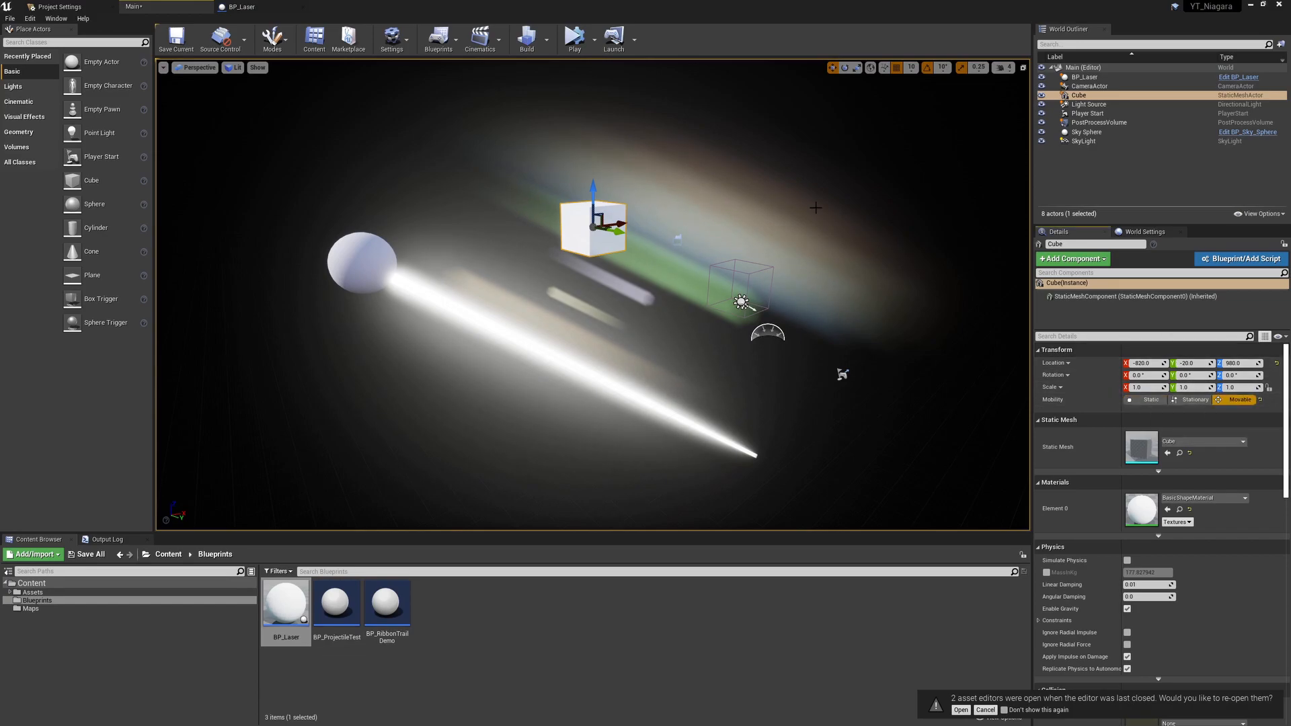
pyautogui.moveTo(593, 192); pyautogui.dragTo(593, 99)
pyautogui.keyDown('alt'); pyautogui.moveTo(625, 152); pyautogui.dragTo(477, 248); pyautogui.keyUp('alt')
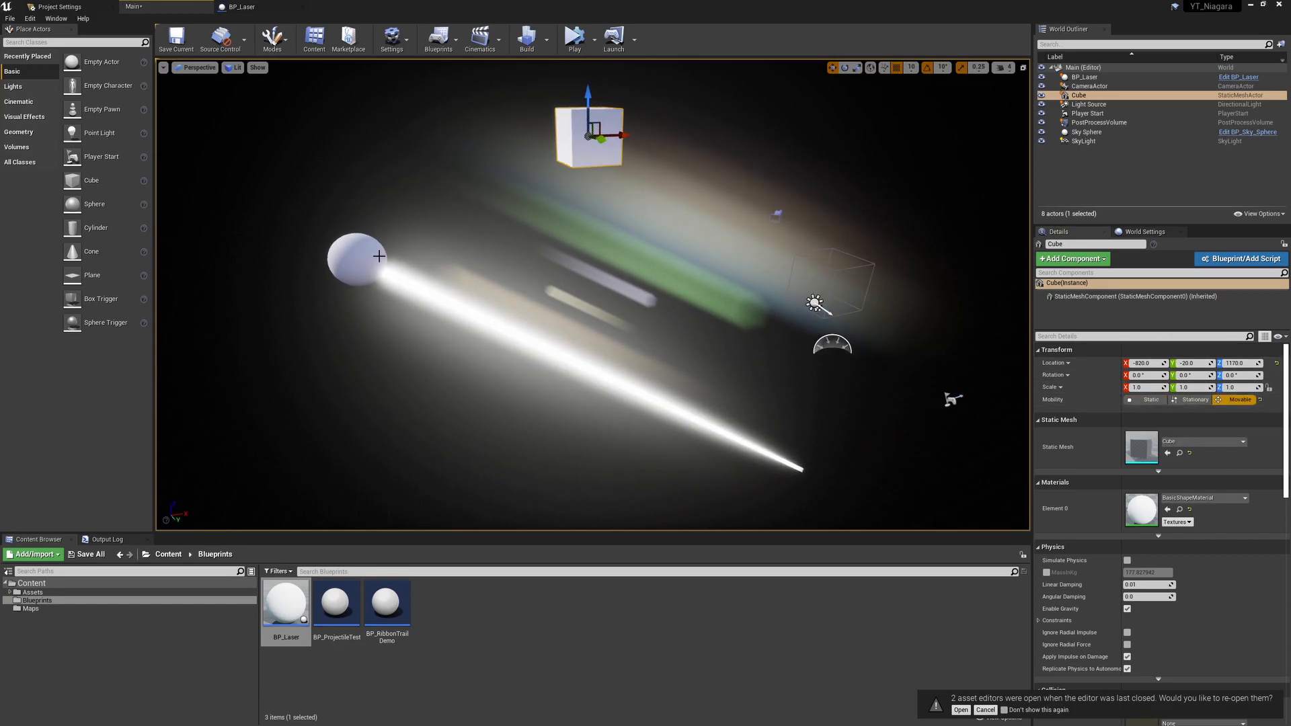
# - Play the level to watch the laser beam extend beneath the raised cube, and end the play session
pyautogui.click(575, 37)
pyautogui.moveTo(646, 228); pyautogui.dragTo(720, 216, button='right')
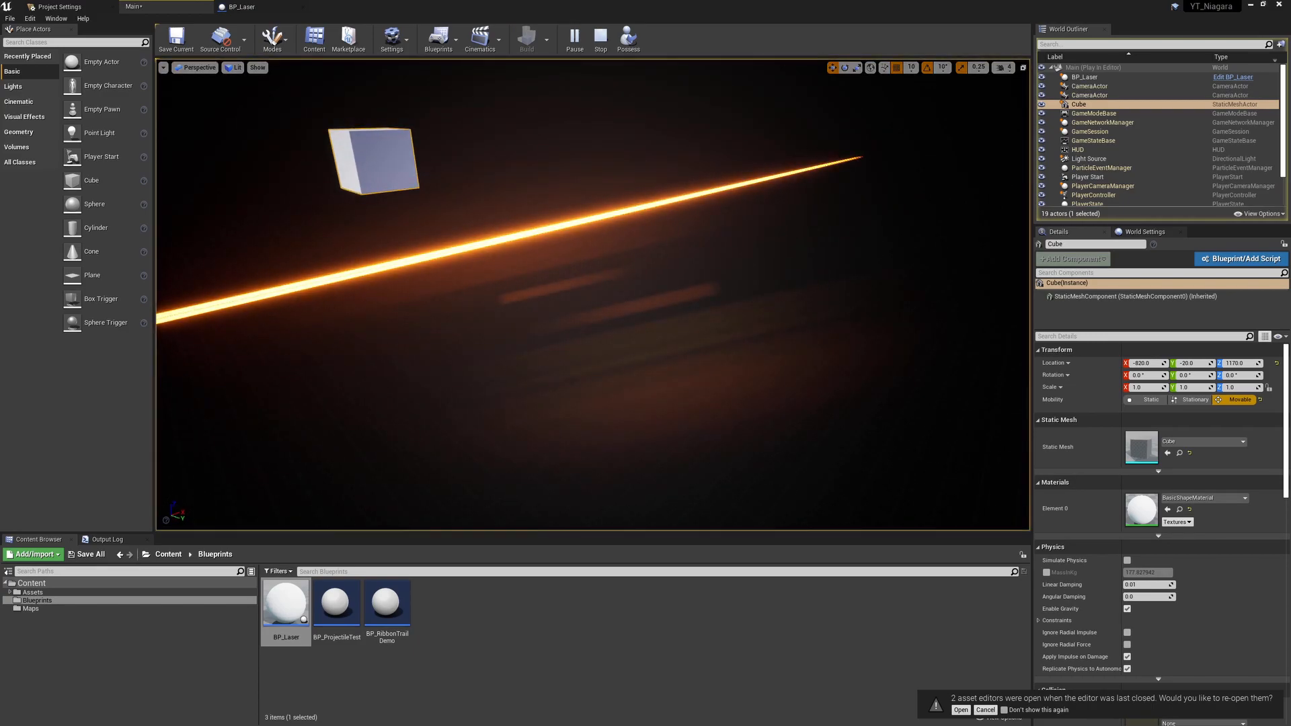
pyautogui.click(604, 46)
# - Set the Delta Seconds multiplier in BP_Laser to 200, compile, and play-test the beam's growth speed
pyautogui.click(268, 8)
pyautogui.moveTo(311, 303); pyautogui.dragTo(962, 277, button='right')
pyautogui.moveTo(434, 346); pyautogui.dragTo(732, 341, button='right')
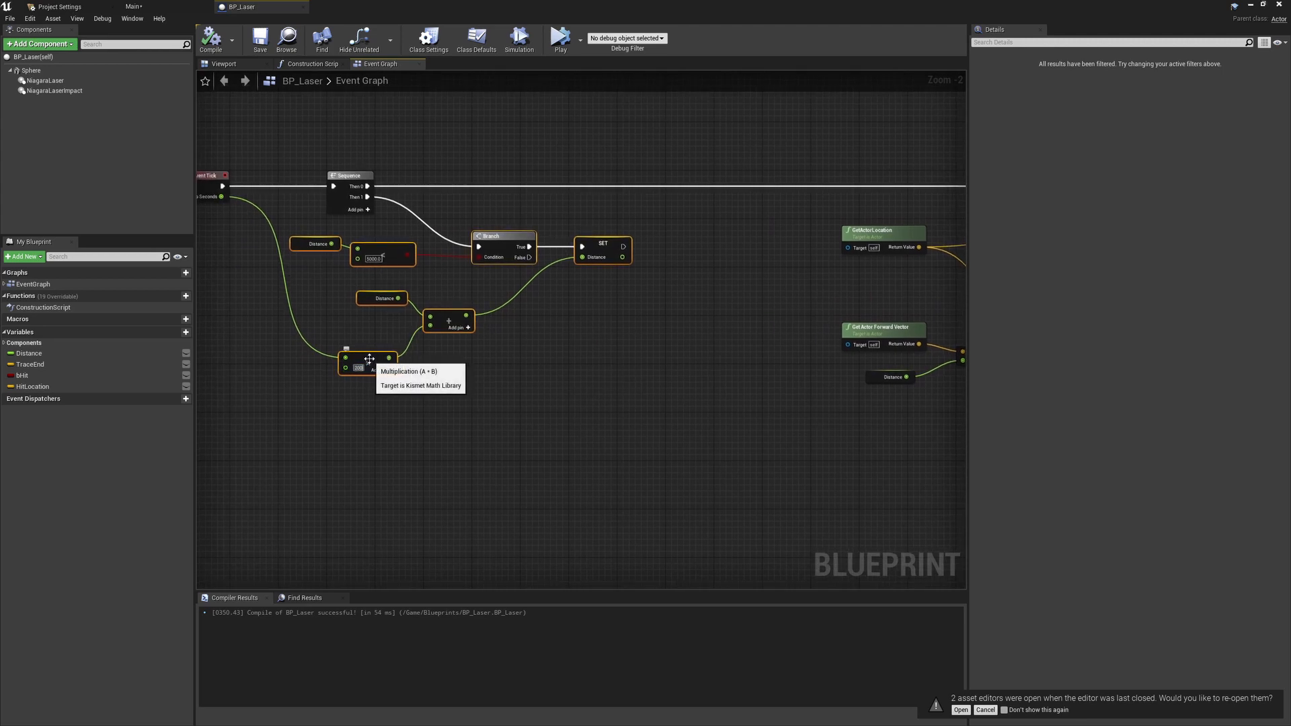
pyautogui.press('Return')
pyautogui.click(212, 42)
pyautogui.click(162, 8)
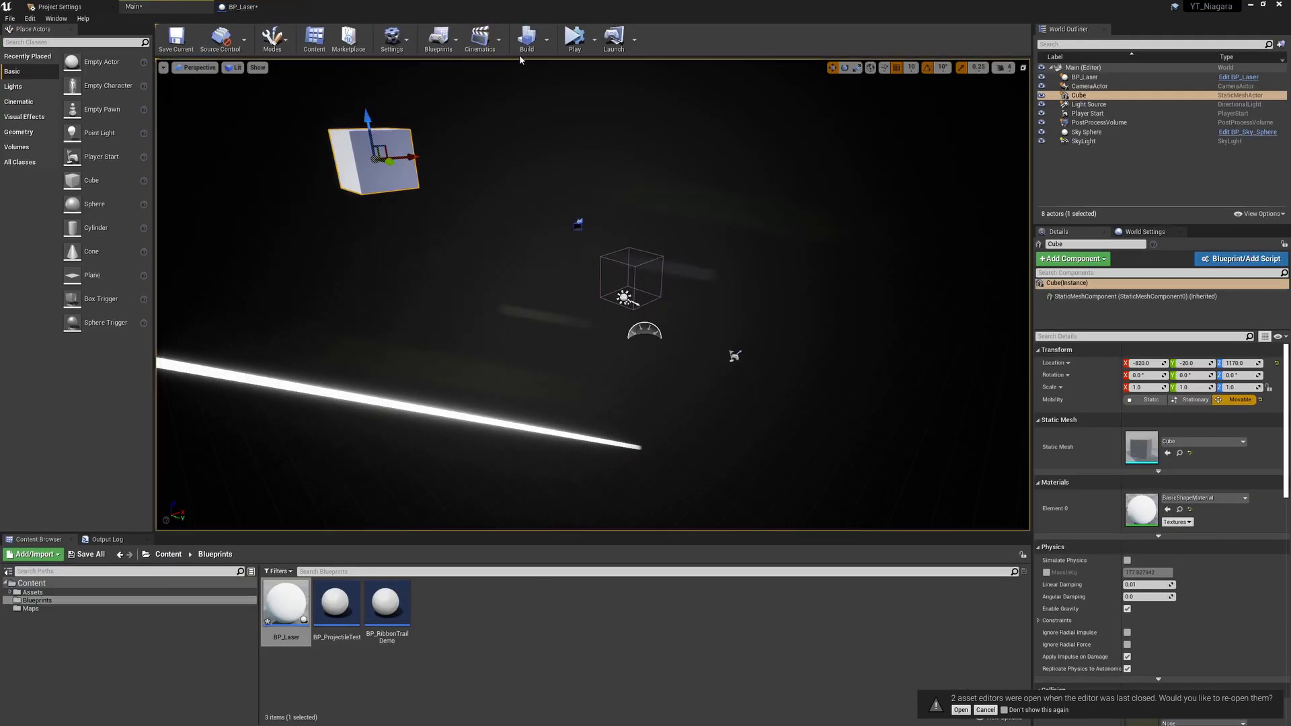
pyautogui.click(578, 43)
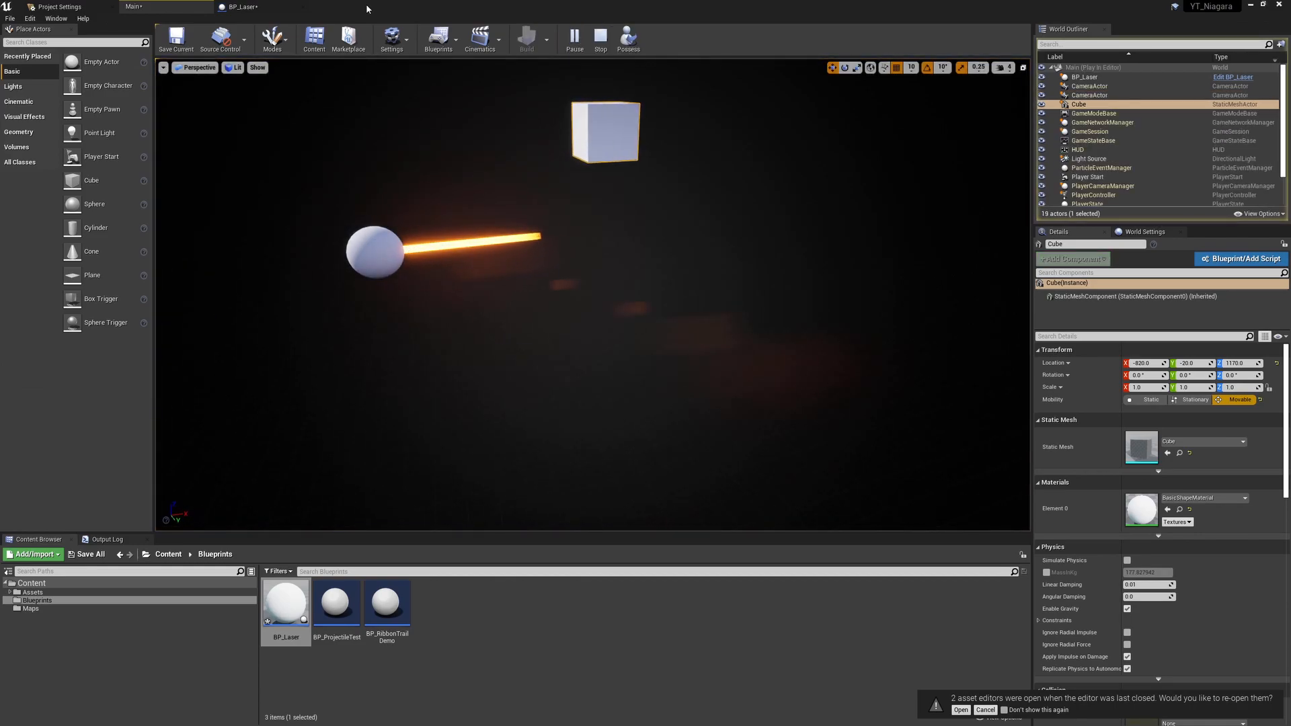
pyautogui.click(601, 37)
# - Set the Delta Seconds multiplier in BP_Laser's Distance growth nodes to 2000, then compile and save
pyautogui.click(235, 6)
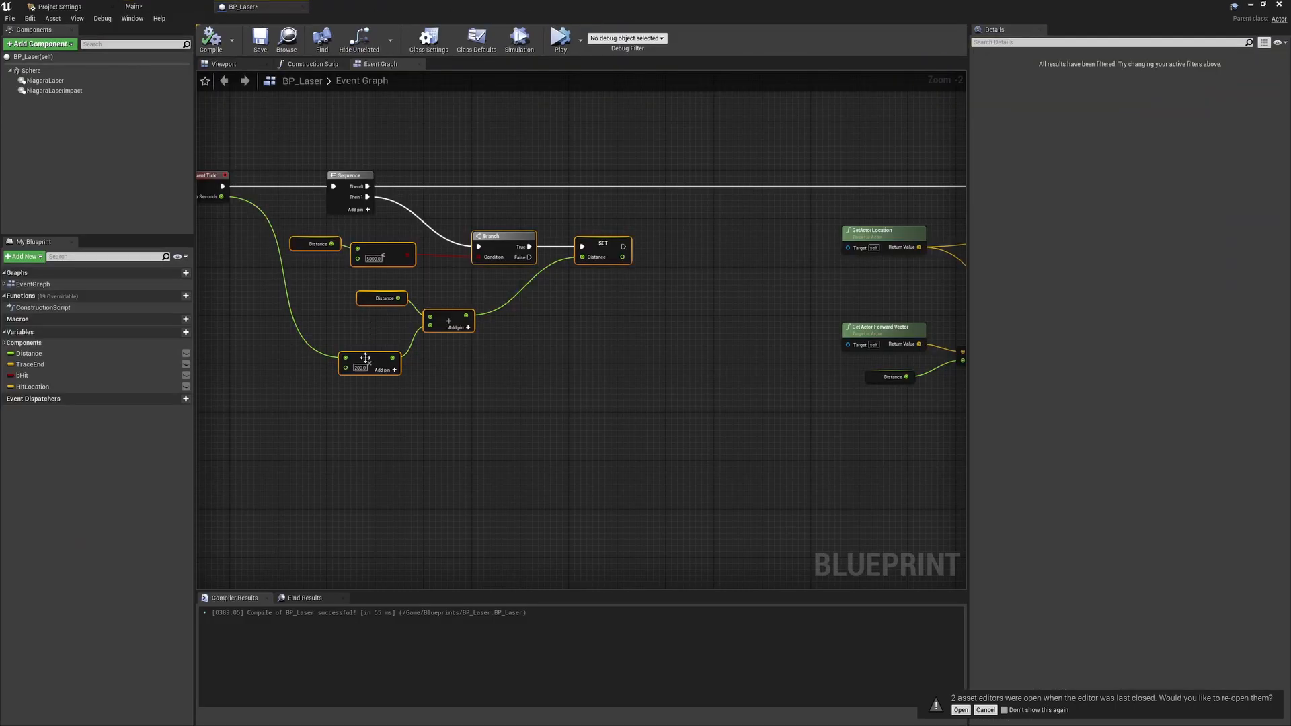
pyautogui.write('200')
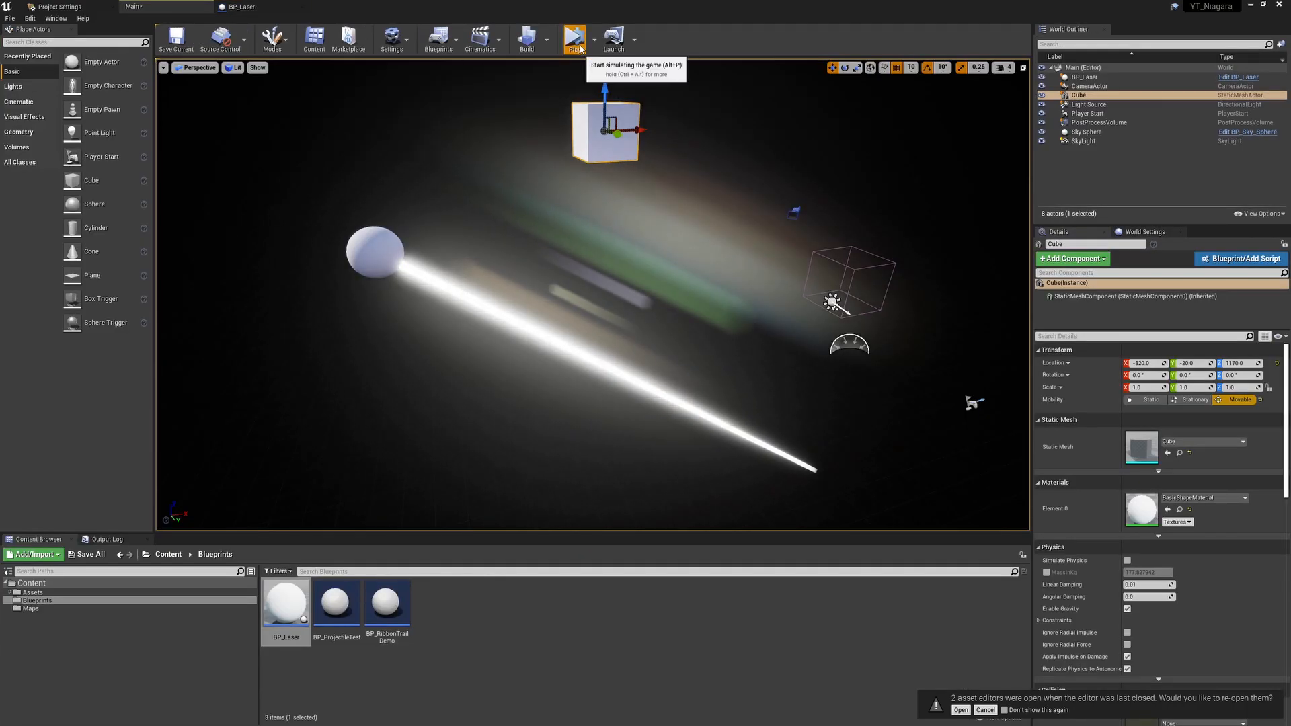
# - Play-test the laser while moving the cube vertically relative to the beam, and end the play session
pyautogui.click(575, 37)
pyautogui.moveTo(729, 252)
pyautogui.mouseDown(button='right')
pyautogui.moveTo(802, 236)
pyautogui.moveTo(743, 246)
pyautogui.mouseUp(button='right')
pyautogui.moveTo(542, 144)
pyautogui.mouseDown()
pyautogui.moveTo(526, 242)
pyautogui.moveTo(542, 144)
pyautogui.mouseUp()
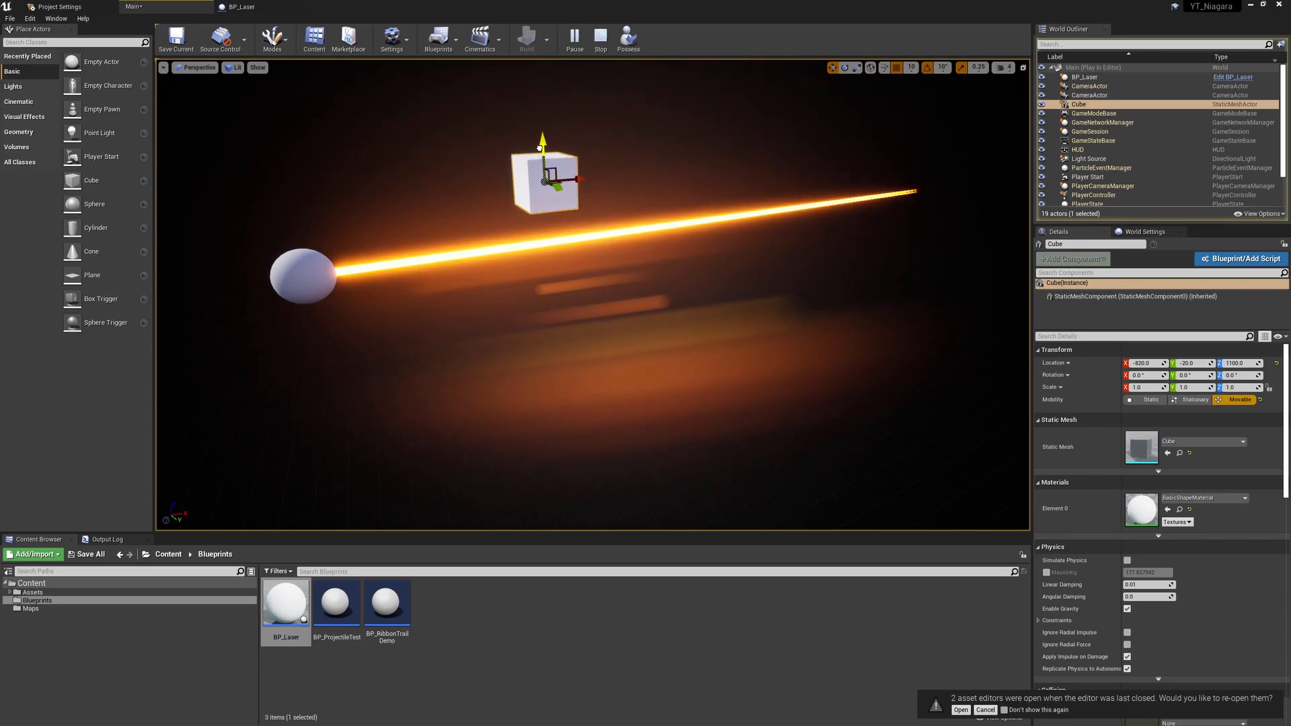
pyautogui.click(600, 37)
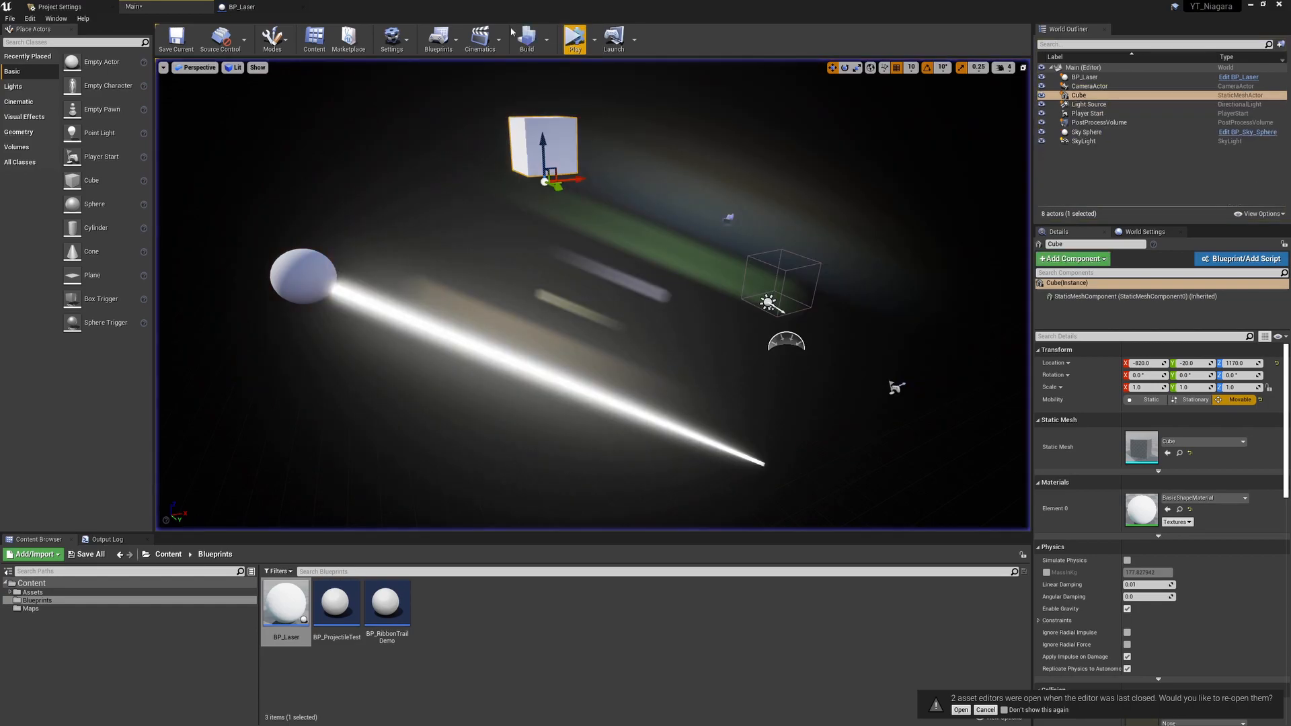
# - Move the final Distance SET node farther from its Branch at the end of BP_Laser's event graph
pyautogui.click(239, 7)
pyautogui.moveTo(624, 366); pyautogui.dragTo(730, 366, button='right')
pyautogui.scroll(2, 499, 211)
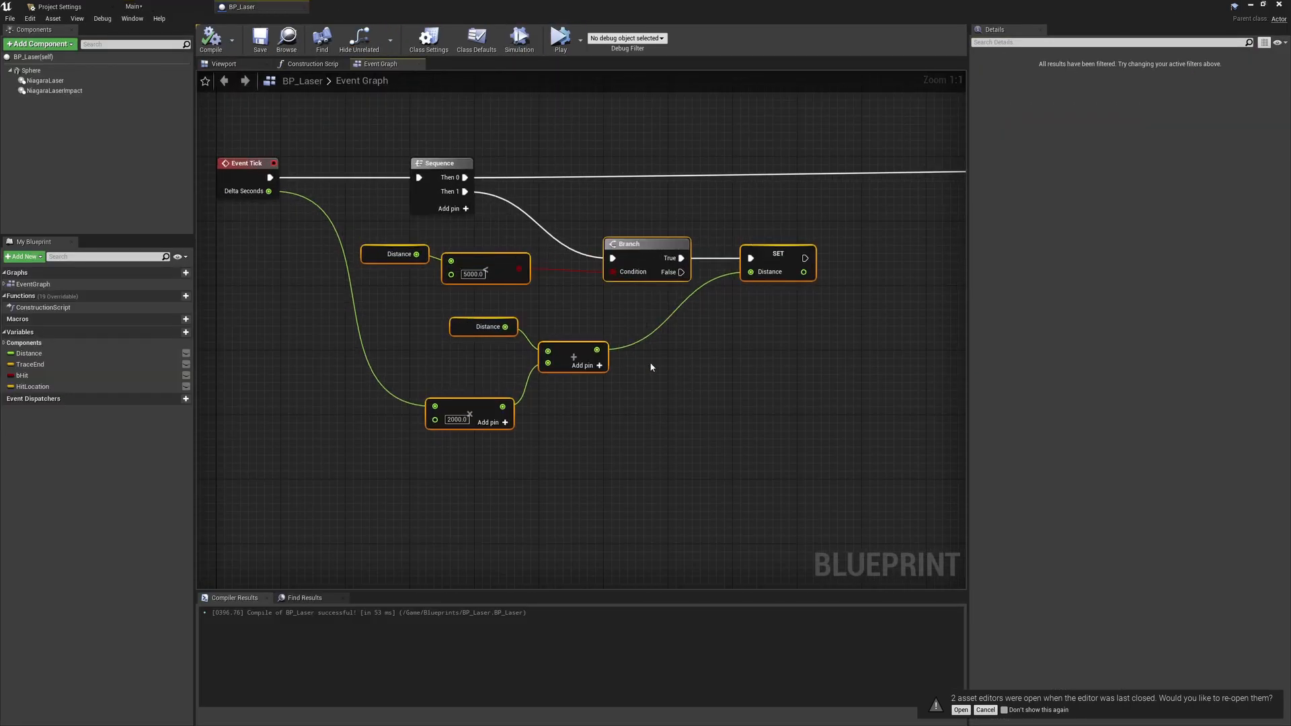
pyautogui.scroll(-1, 848, 387)
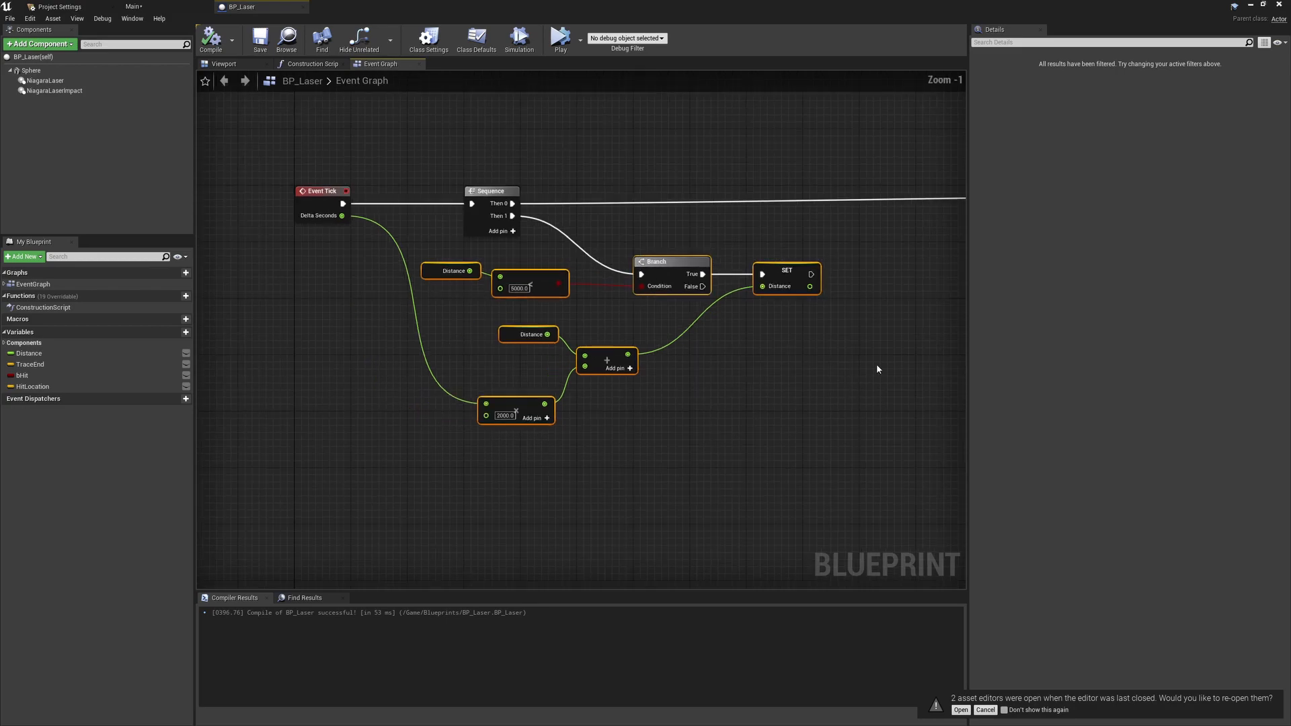
pyautogui.moveTo(848, 339); pyautogui.dragTo(197, 349, button='right')
pyautogui.moveTo(782, 349); pyautogui.dragTo(196, 326, button='right')
pyautogui.click(692, 232)
pyautogui.moveTo(699, 192); pyautogui.dragTo(777, 192)
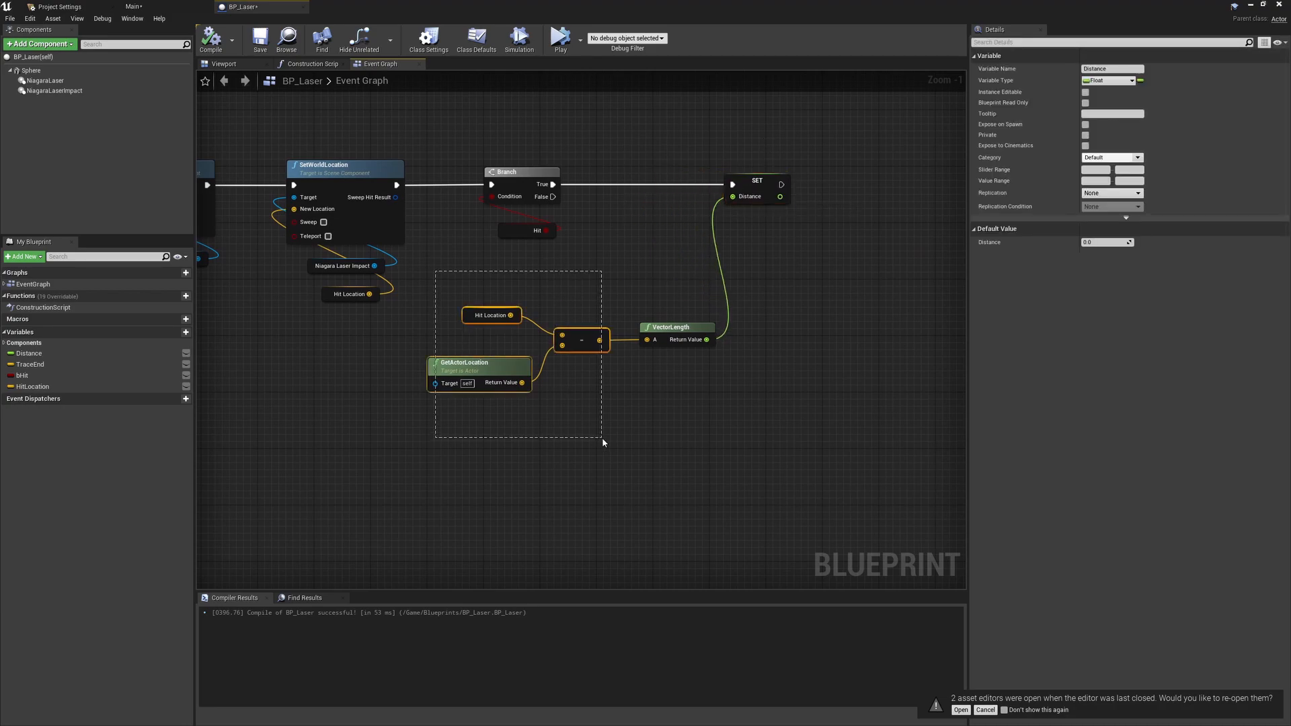
pyautogui.moveTo(603, 442); pyautogui.dragTo(602, 438)
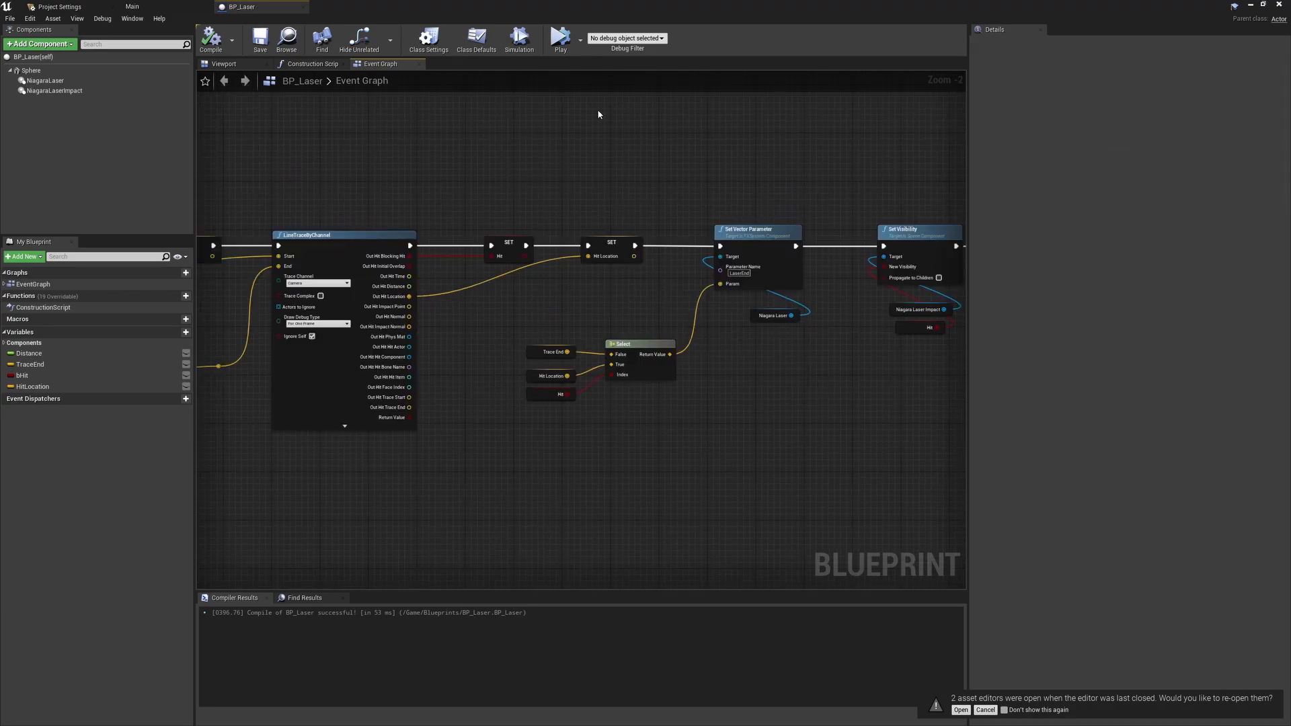
# - Review the TraceEnd calculation and LineTraceByChannel nodes in the saved BP_Laser event graph
pyautogui.moveTo(381, 187)
pyautogui.mouseDown(button='right')
pyautogui.moveTo(456, 193)
pyautogui.moveTo(879, 158)
pyautogui.mouseUp(button='right')
pyautogui.moveTo(711, 218); pyautogui.dragTo(694, 213)
pyautogui.click(650, 346)
pyautogui.moveTo(650, 346); pyautogui.dragTo(579, 346, button='right')
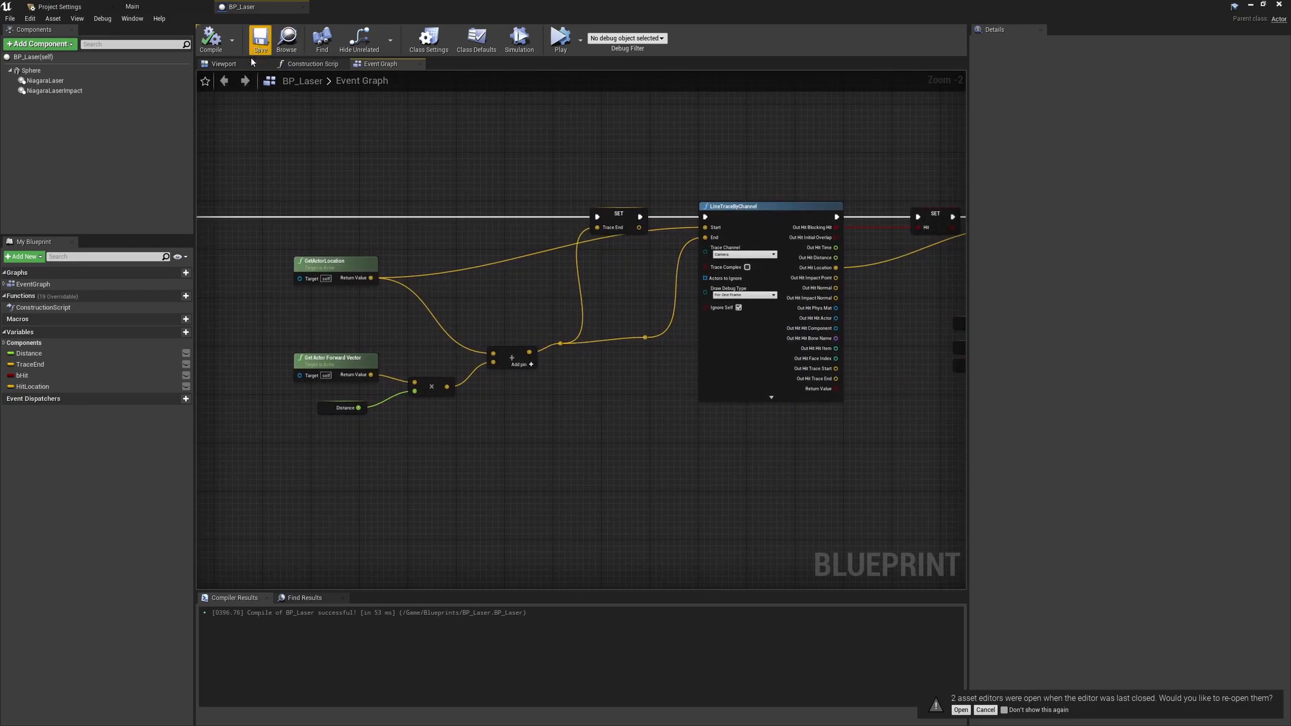
# - Open the NE_Laser emitter from the Assets/Effects folder and show its User Exposed parameters
pyautogui.click(145, 6)
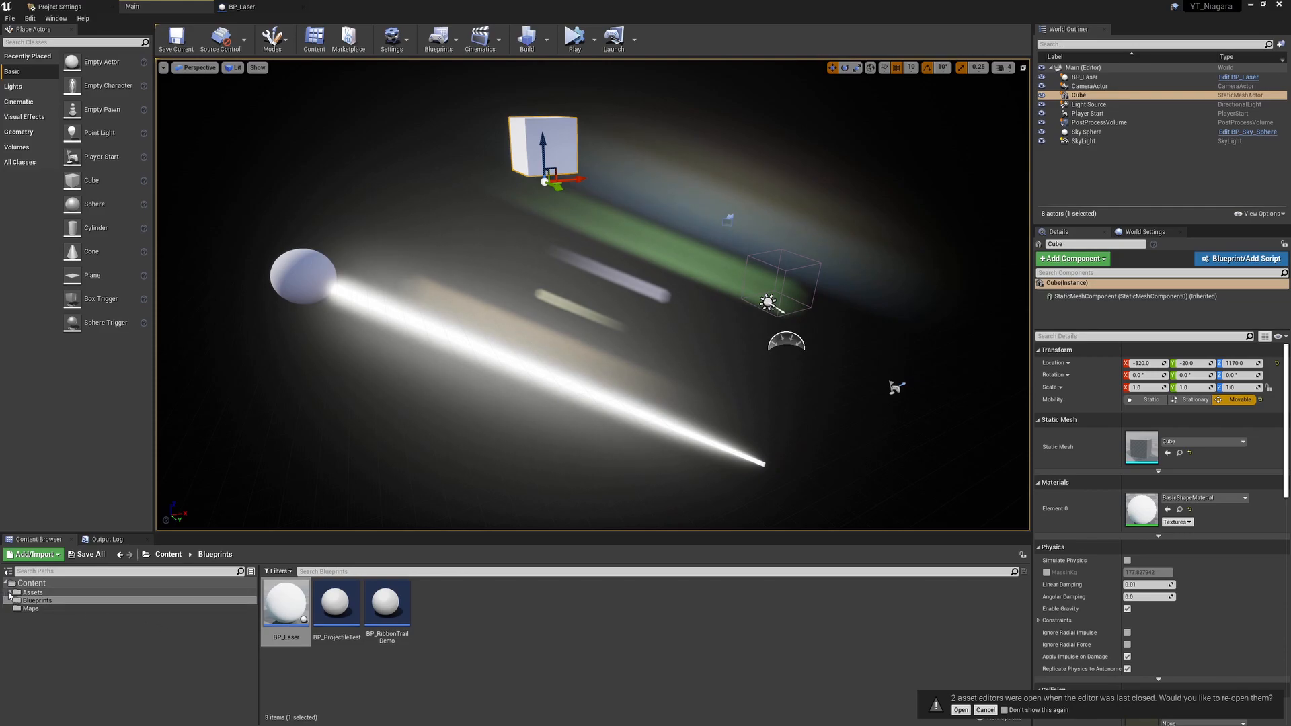
pyautogui.click(9, 593)
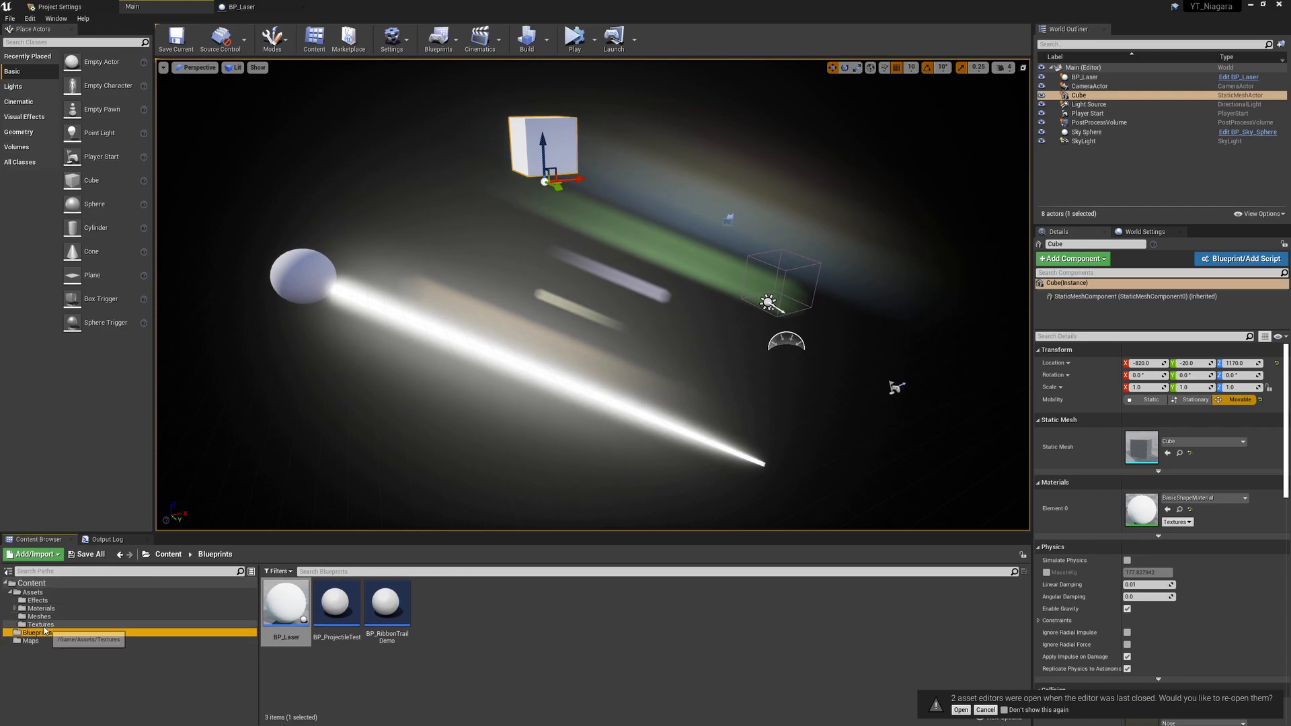
pyautogui.click(37, 601)
pyautogui.click(394, 607)
pyautogui.doubleClick(394, 608)
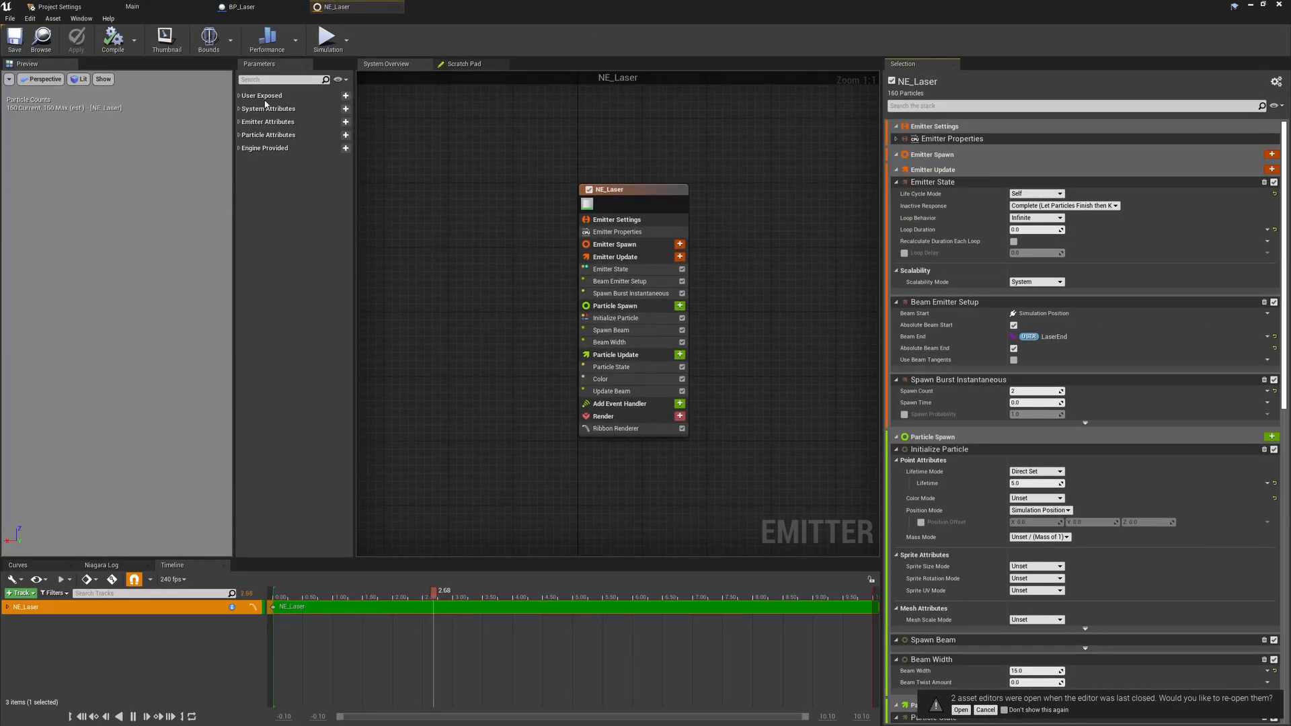
pyautogui.click(276, 96)
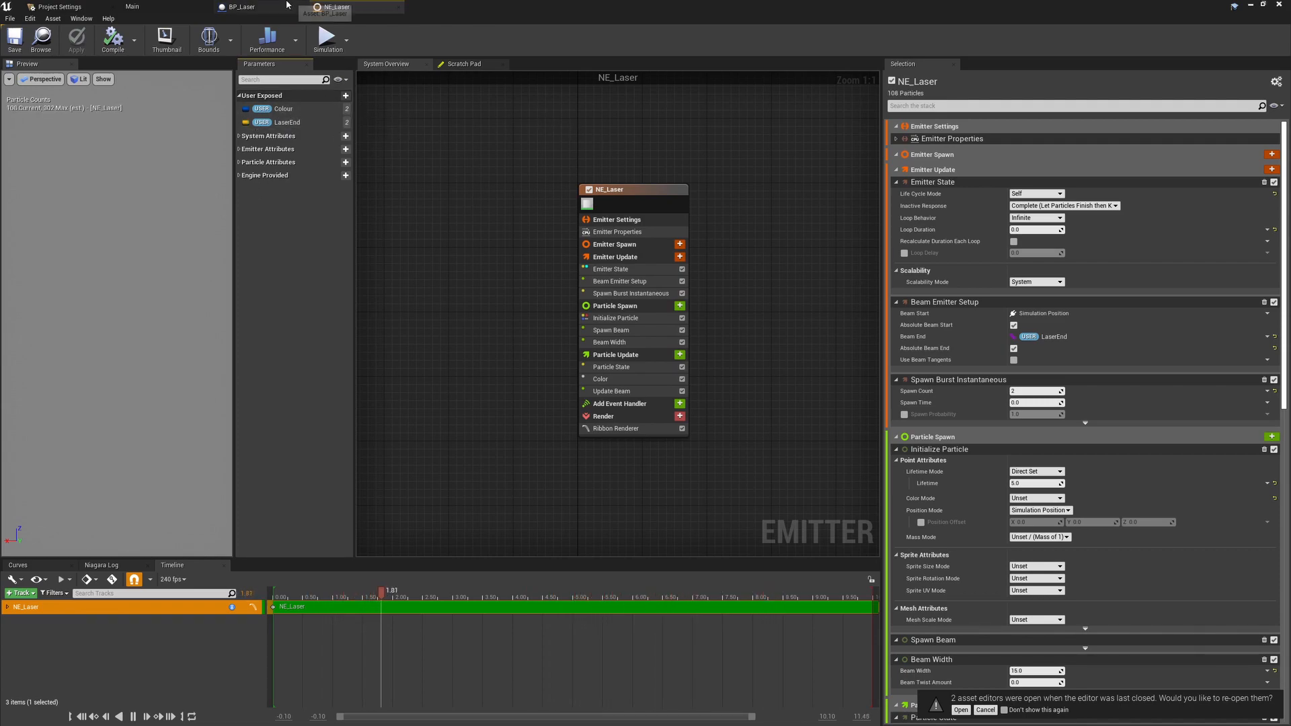
pyautogui.click(271, 41)
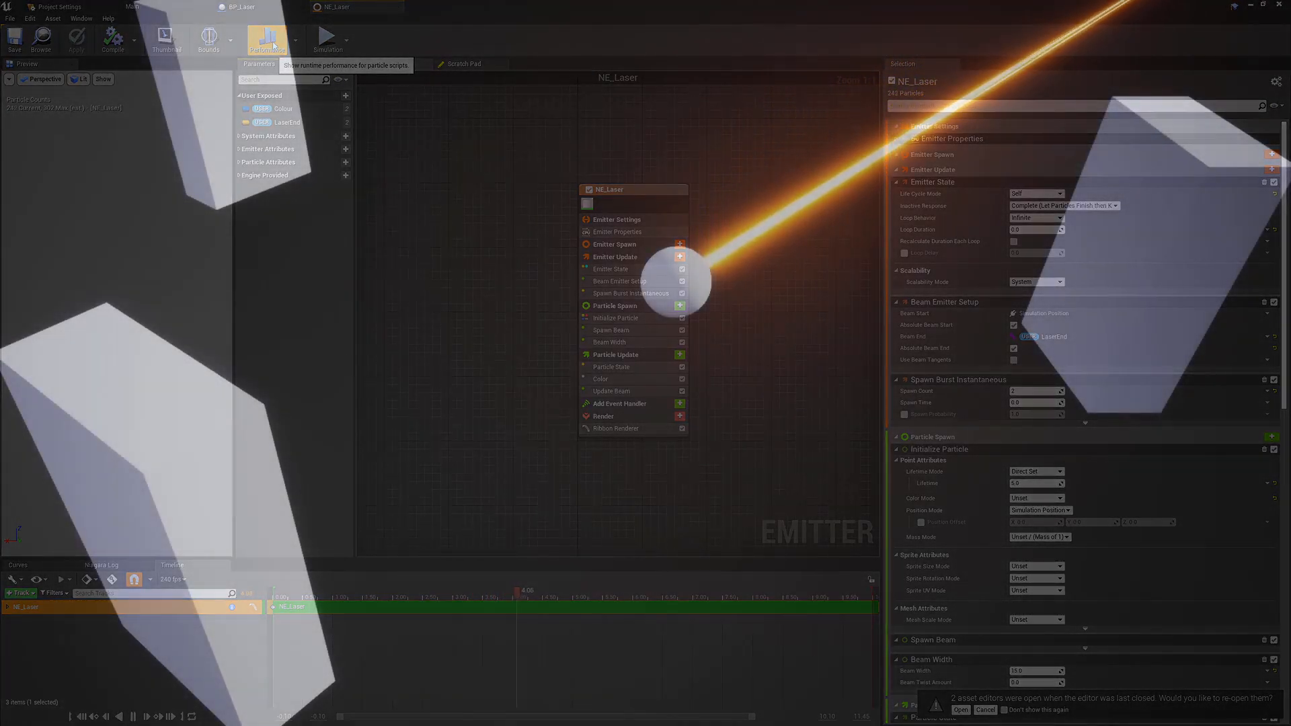